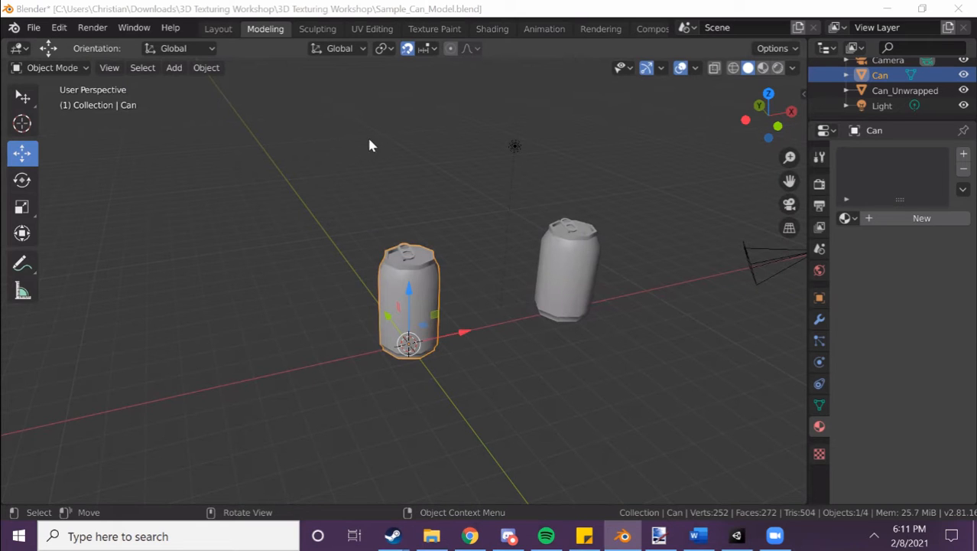
- Move the blank can 3 m along the X axis, next to the other can
middle_click_drag(458, 187, 468, 221)
scroll(468, 222, "up", 2)
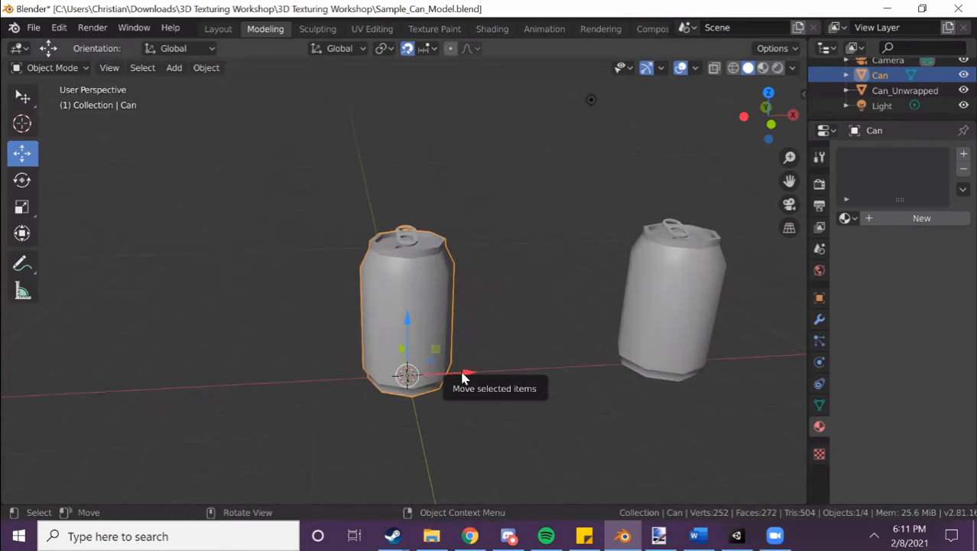
left_click_drag(463, 378, 601, 360)
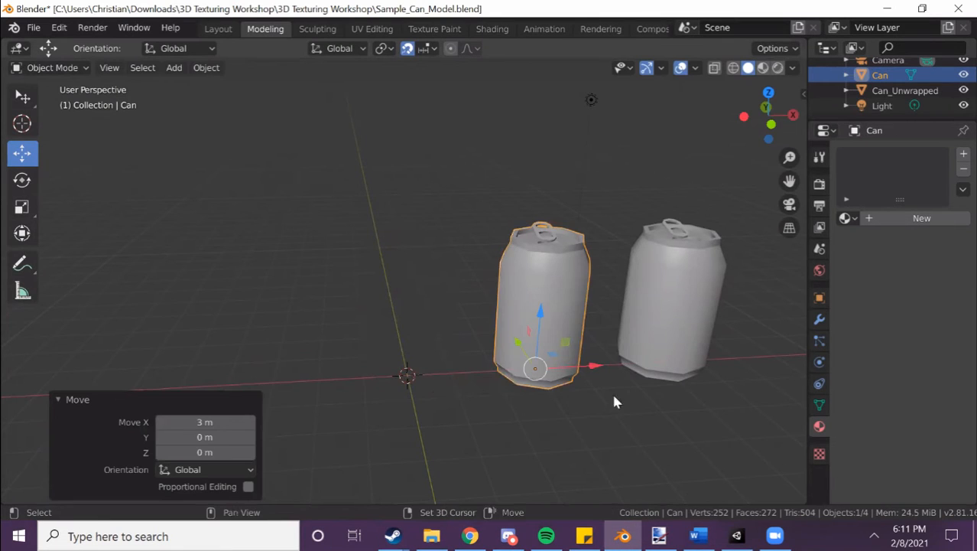
middle_click_drag(611, 390, 567, 376, "shift")
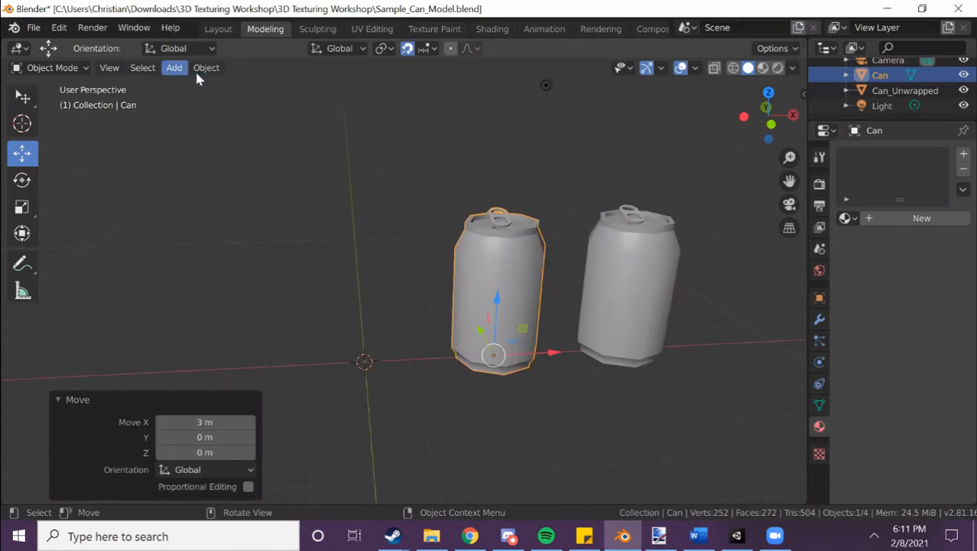
- Add a 2 m cube at the world origin and raise it 1 m along Z
left_click(204, 69)
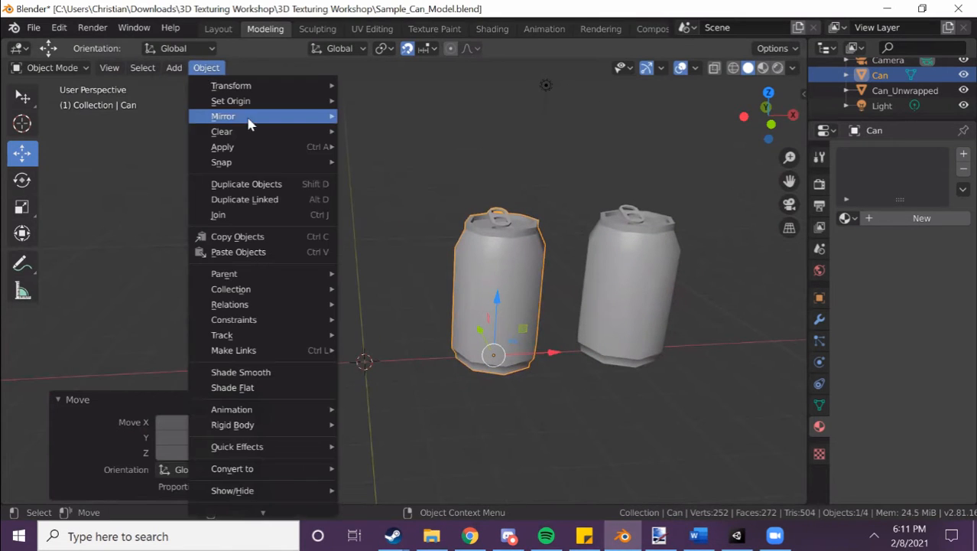
mouse_move(174, 68)
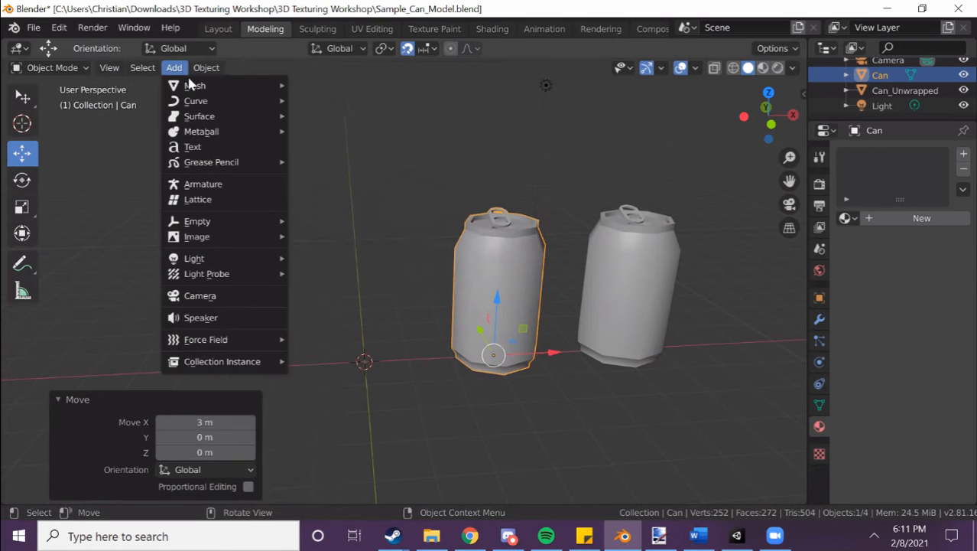
mouse_move(191, 85)
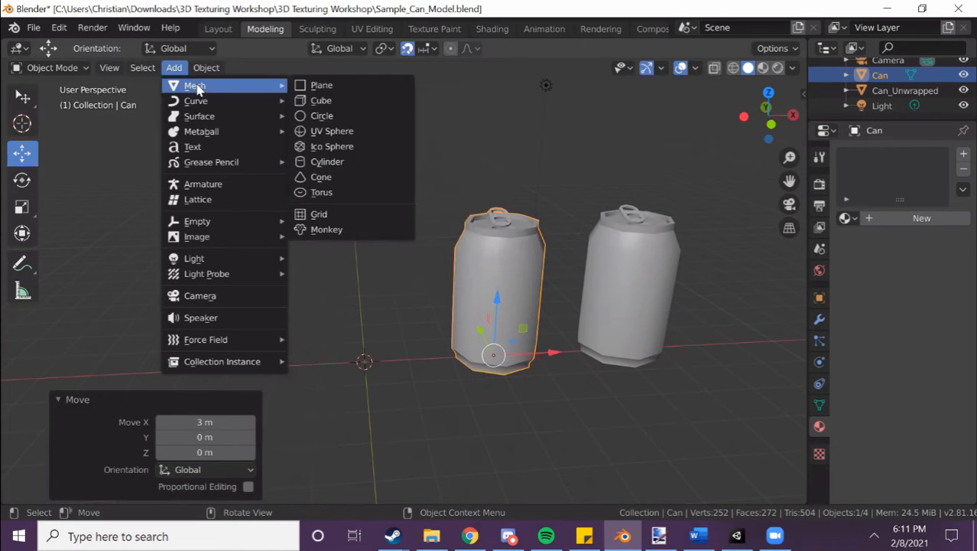
left_click(325, 100)
middle_click_drag(401, 303, 436, 251)
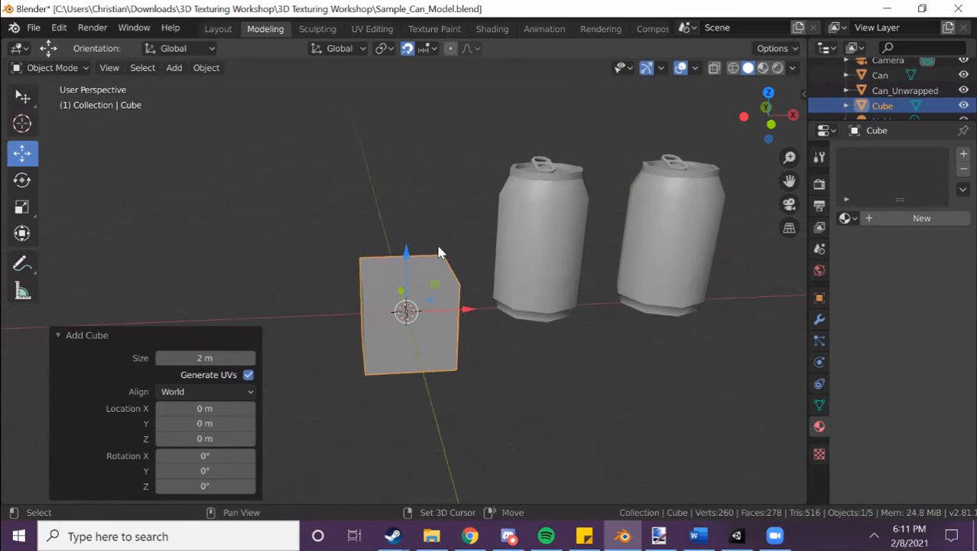
left_click_drag(403, 248, 422, 205)
middle_click_drag(501, 364, 516, 430, "shift")
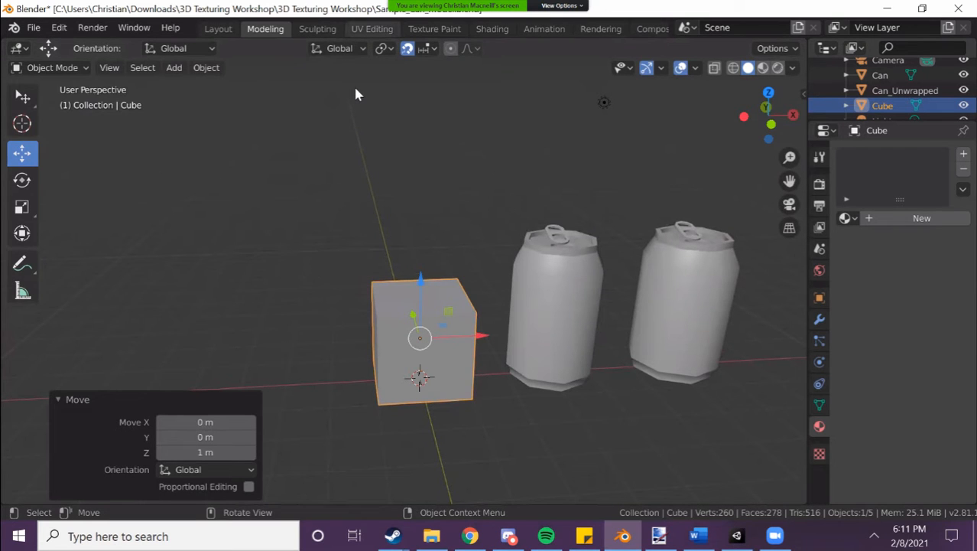
- Switch to the UV Editing workspace and put the new cube into Edit Mode with its UV layout showing
left_click(372, 29)
scroll(491, 222, "up", 2)
scroll(491, 222, "down", 1)
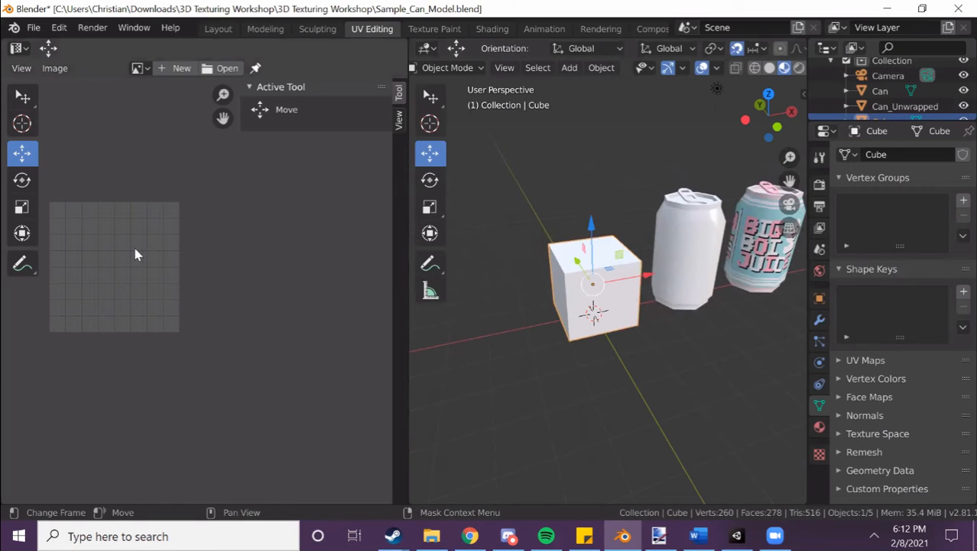
scroll(159, 269, "up", 3)
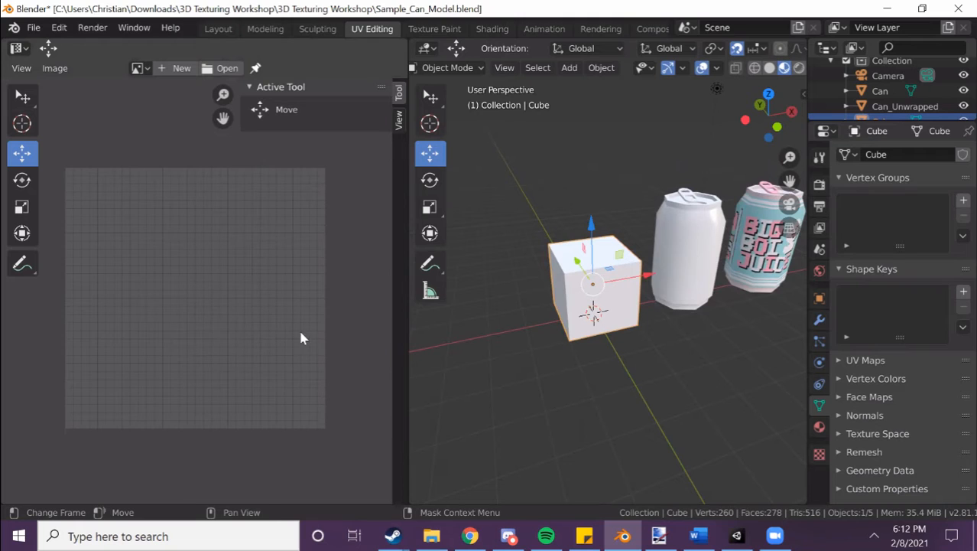
scroll(497, 275, "up", 3)
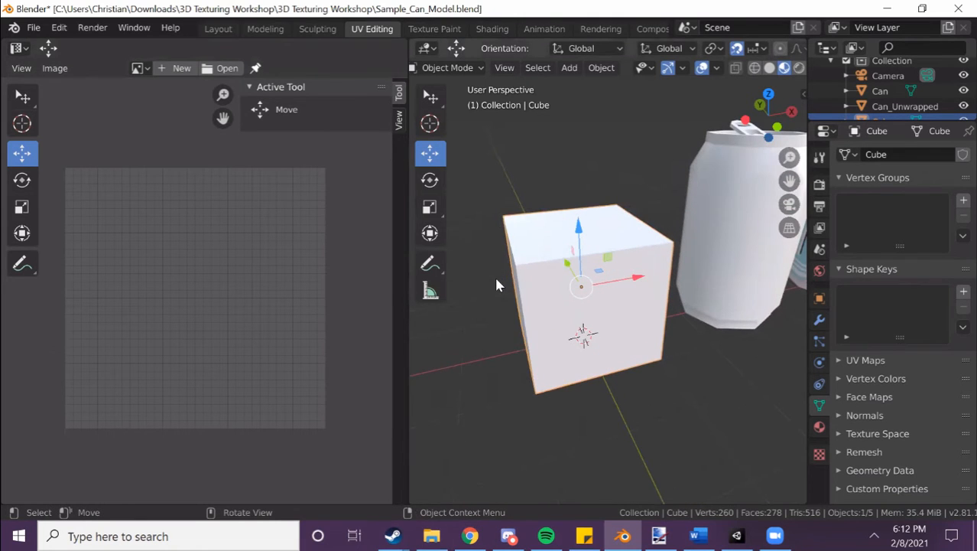
left_click(496, 253)
left_click(533, 268)
key("Tab")
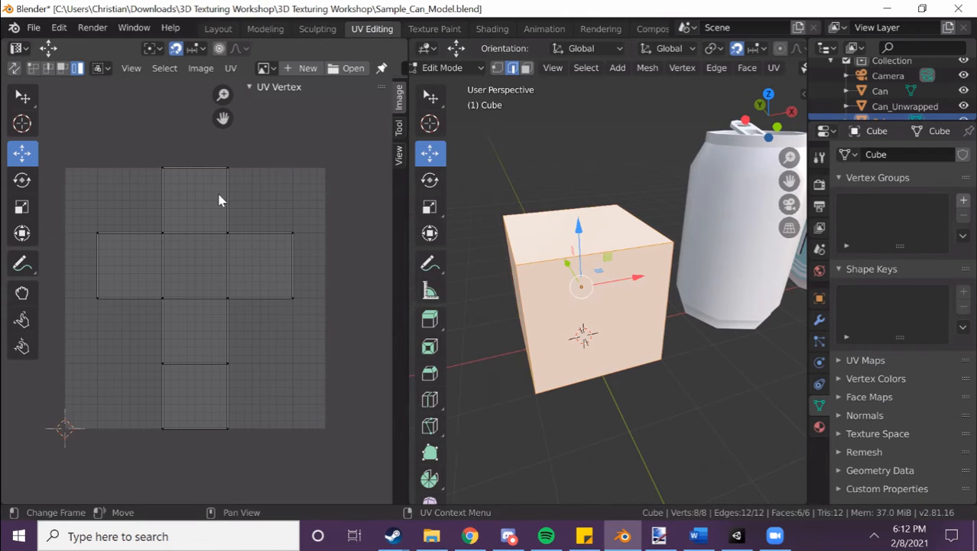
- Apply Project From View to all the cube's faces from an angled three-quarter view
scroll(522, 279, "up", 3)
middle_click_drag(522, 279, 540, 276)
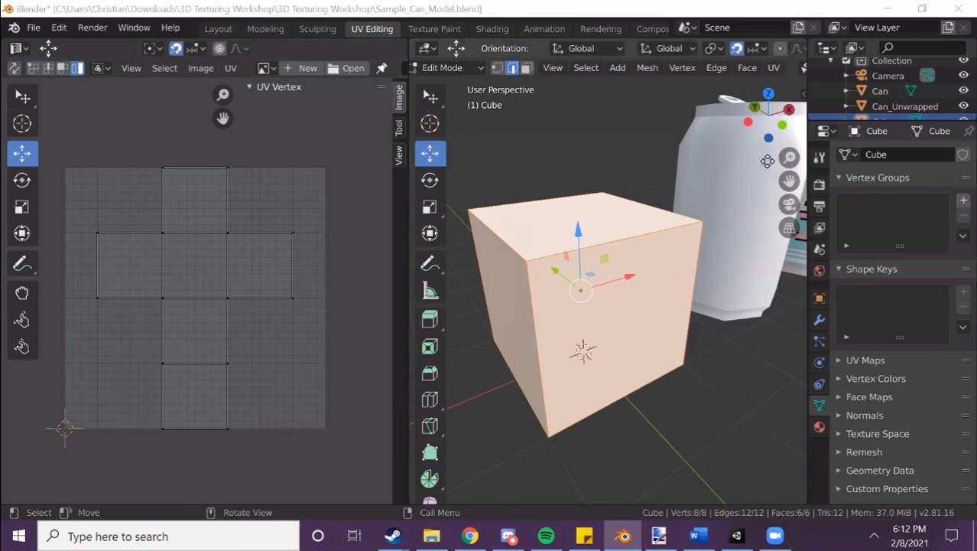
left_click(774, 68)
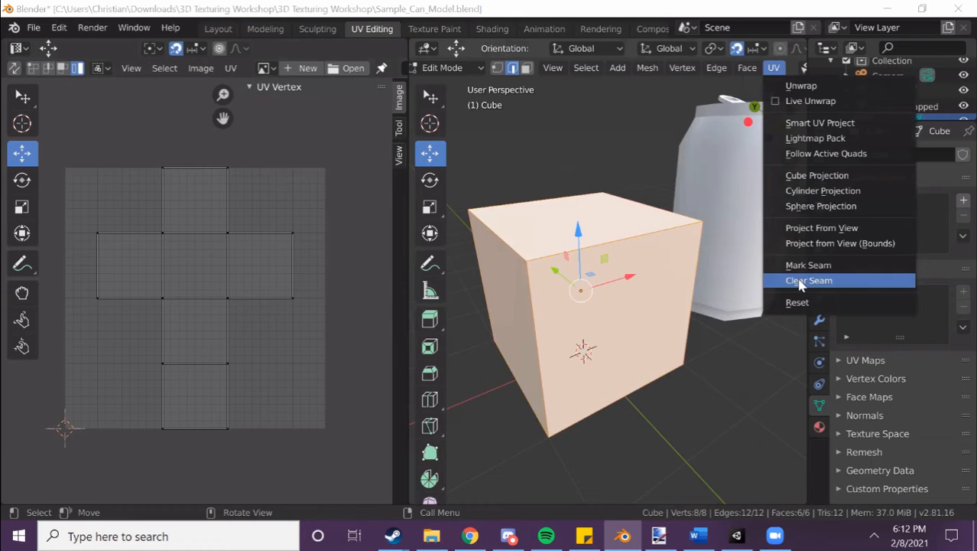
left_click(770, 72)
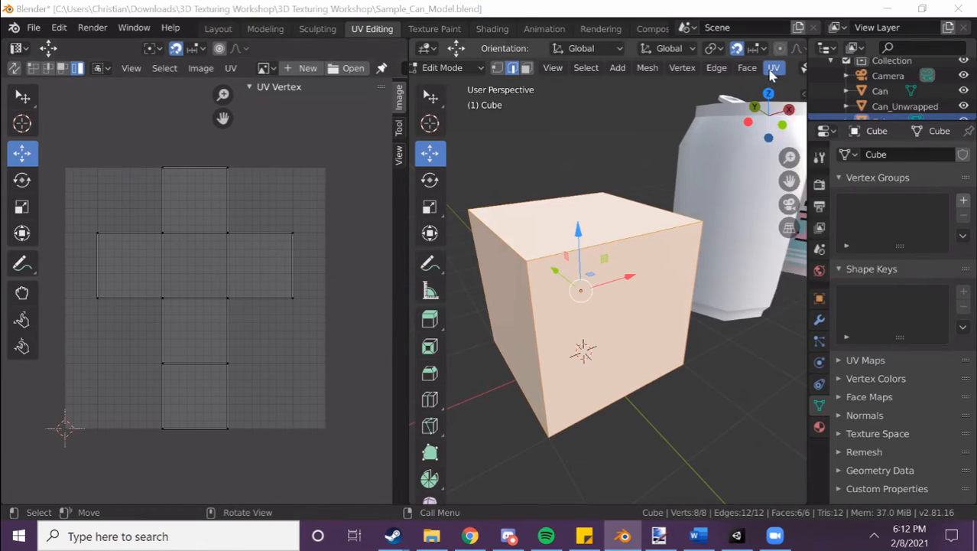
left_click(769, 72)
left_click(833, 229)
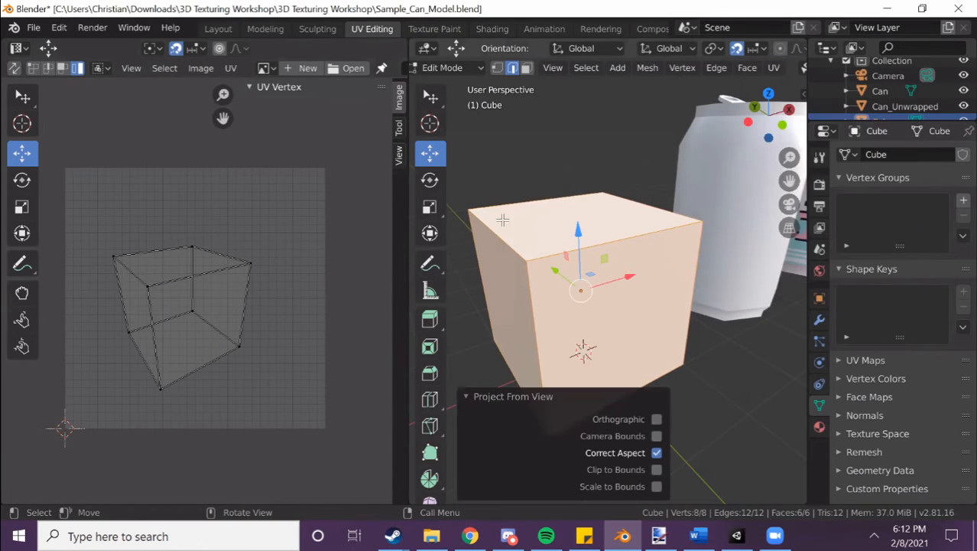
- Try a plain Unwrap on the whole cube without any marked seams
scroll(257, 273, "down", 2)
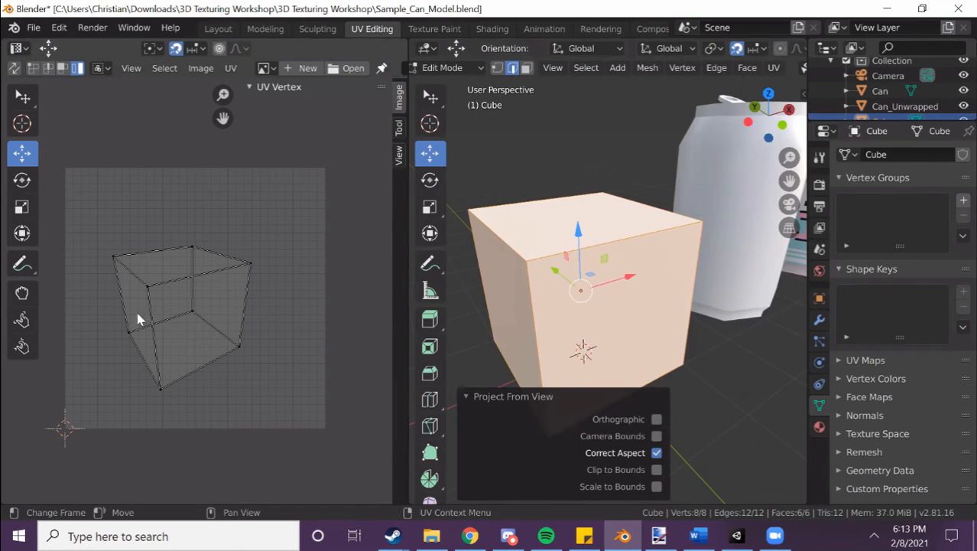
left_click(774, 68)
left_click(802, 87)
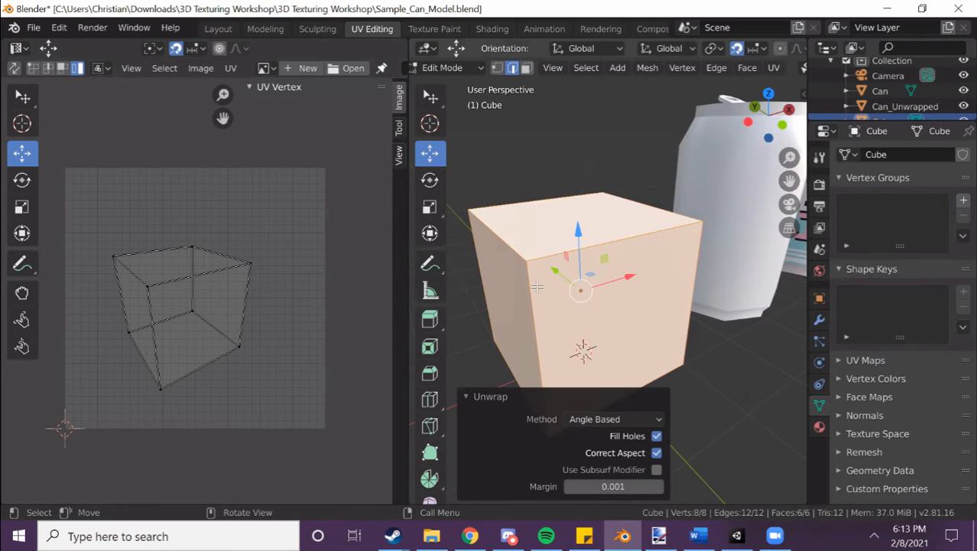
- Select seven cube edges (three around the top face, two vertical and two along the bottom) and mark them as seams
middle_click_drag(501, 150, 572, 182)
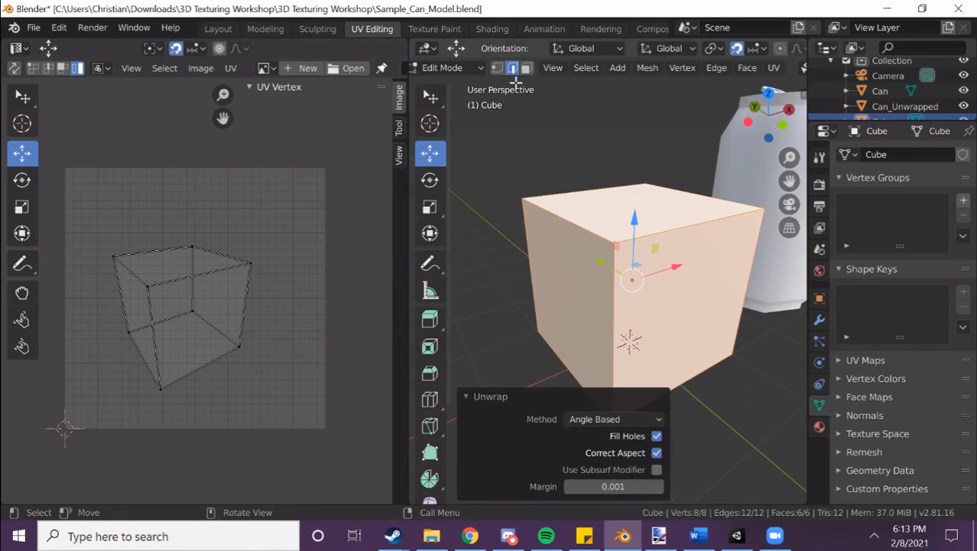
left_click(532, 188)
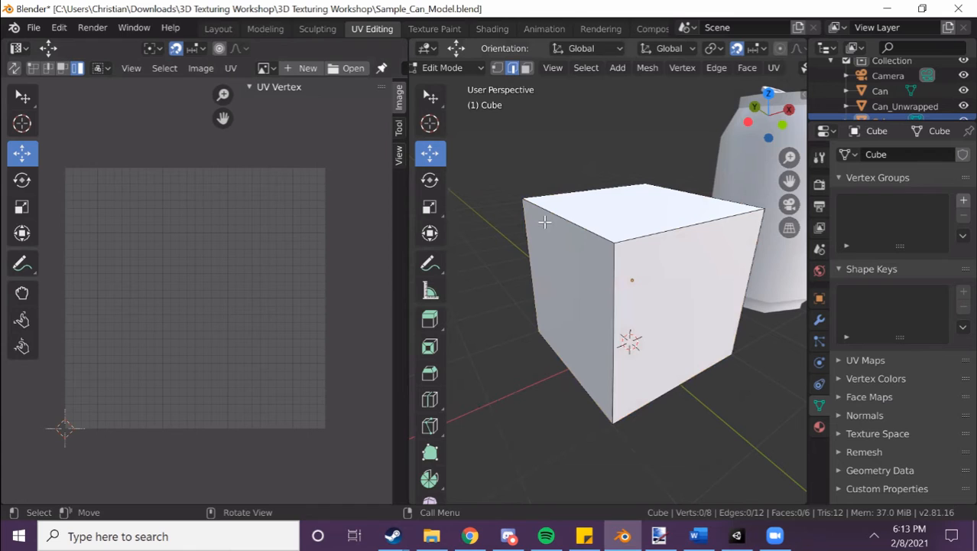
left_click(565, 210)
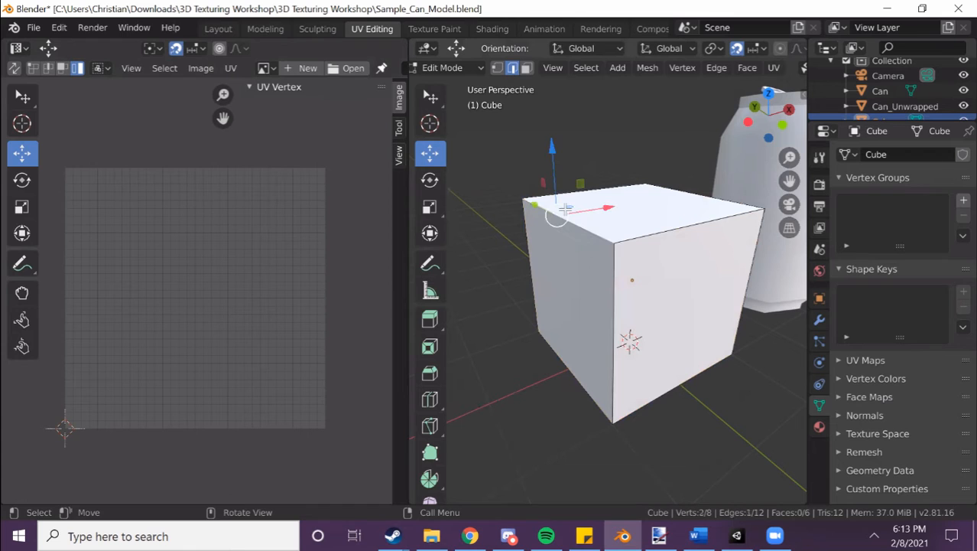
left_click(683, 191, "shift")
left_click(648, 233, "shift")
middle_click_drag(601, 292, 599, 265)
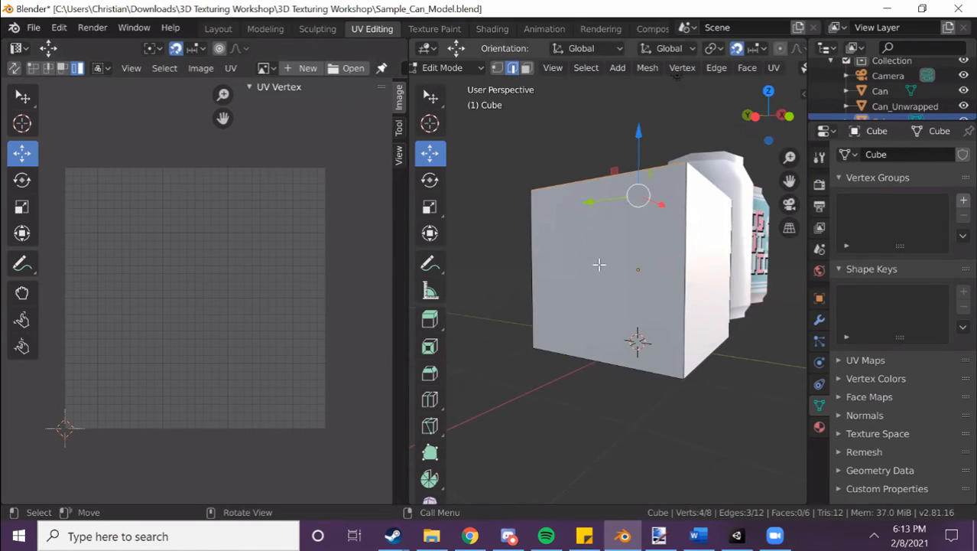
left_click(683, 270, "shift")
left_click(618, 350, "shift")
middle_click_drag(618, 332, 490, 341)
left_click(607, 306, "shift")
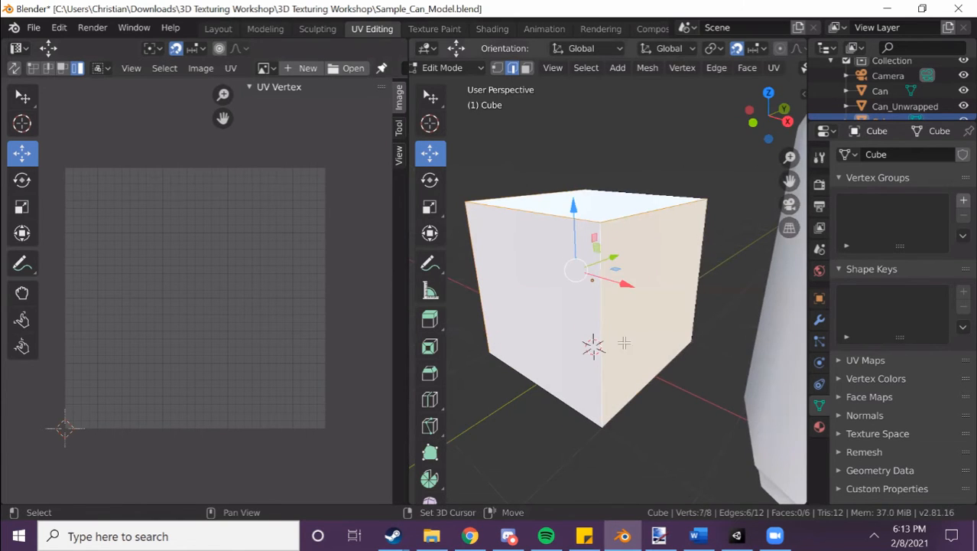
left_click(643, 385, "shift")
middle_click_drag(579, 375, 506, 391)
middle_click_drag(596, 327, 631, 307)
left_click(774, 68)
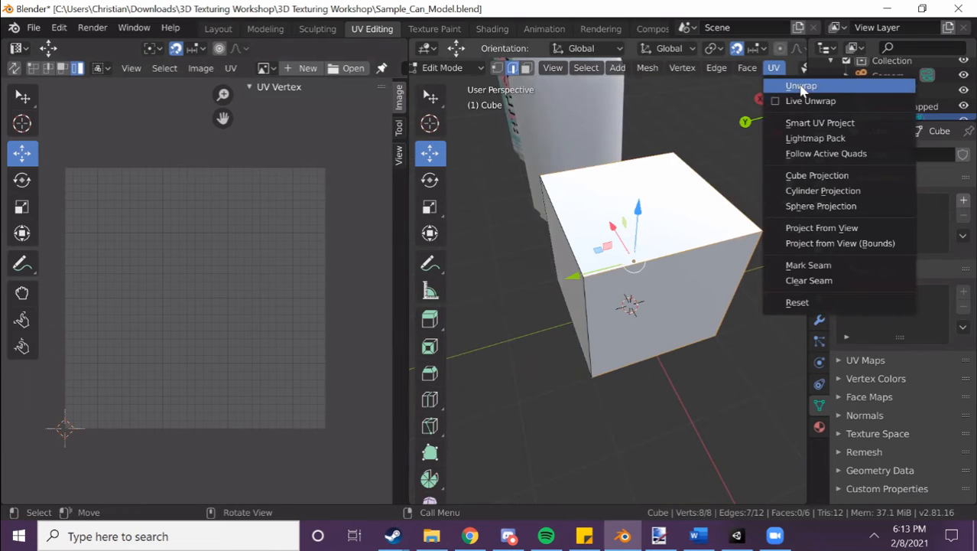
left_click(800, 85)
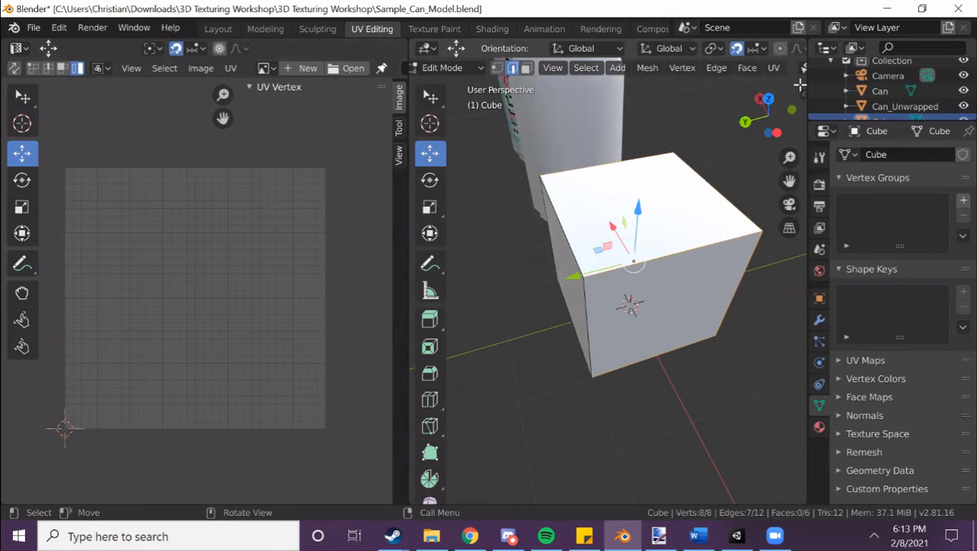
right_click(719, 116)
right_click(553, 264)
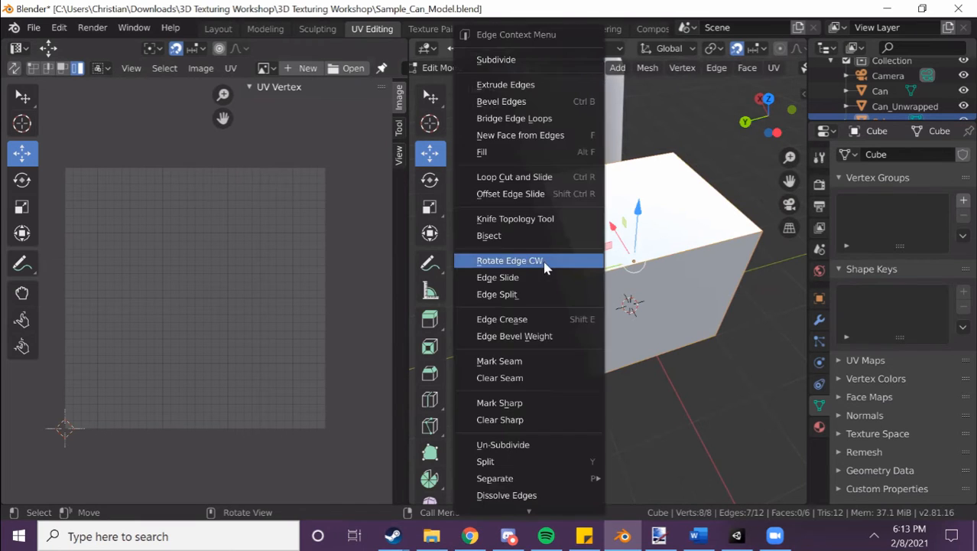
left_click(525, 361)
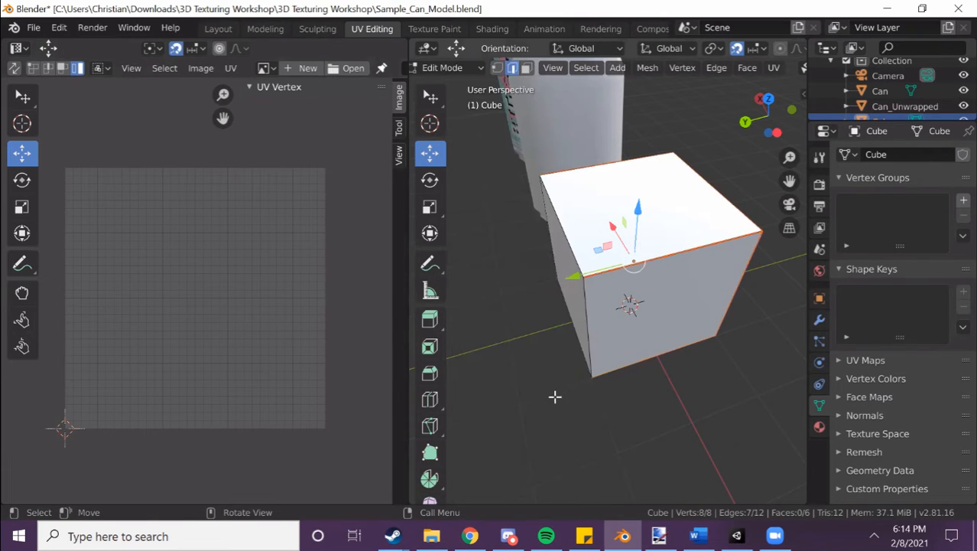
- Select the entire cube mesh and unwrap it along the marked seams
middle_click_drag(706, 183, 764, 164)
left_click(774, 68)
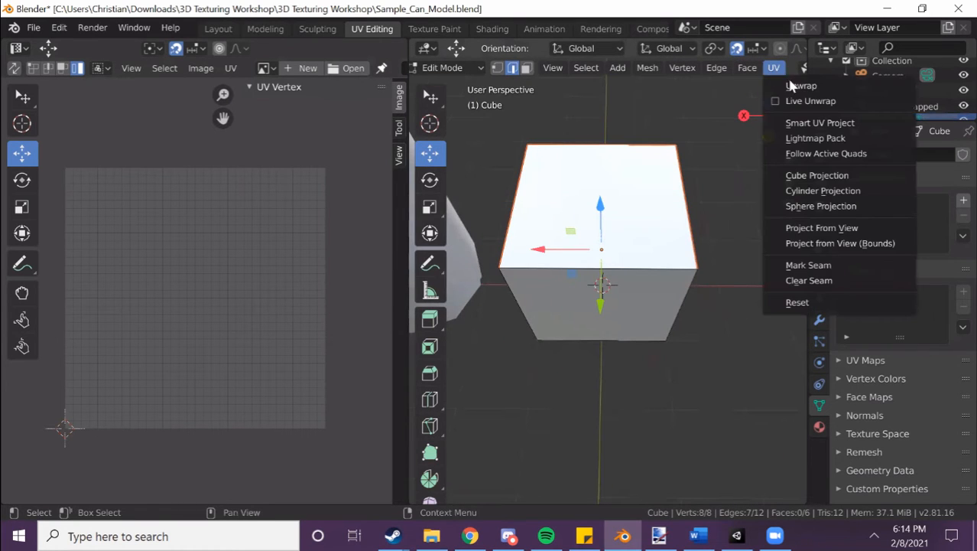
left_click(781, 83)
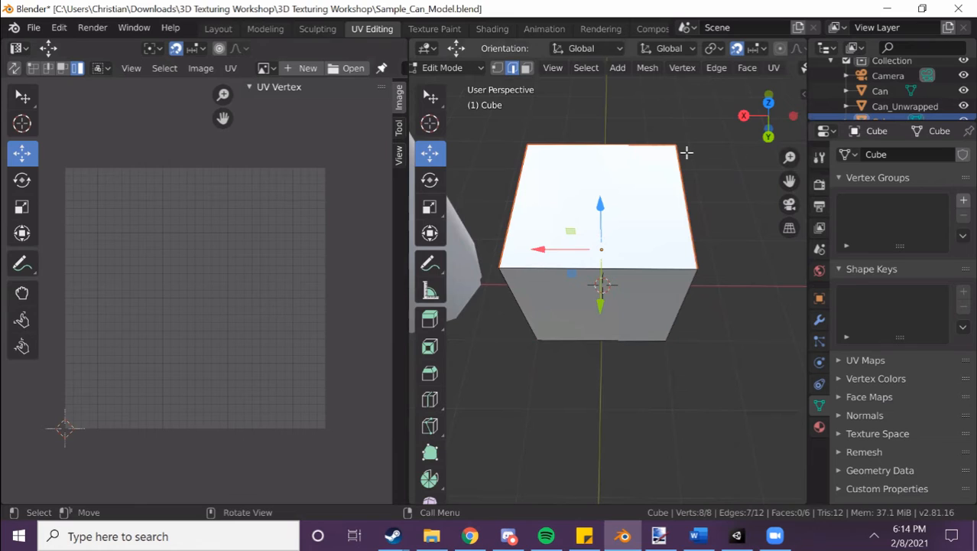
key("a")
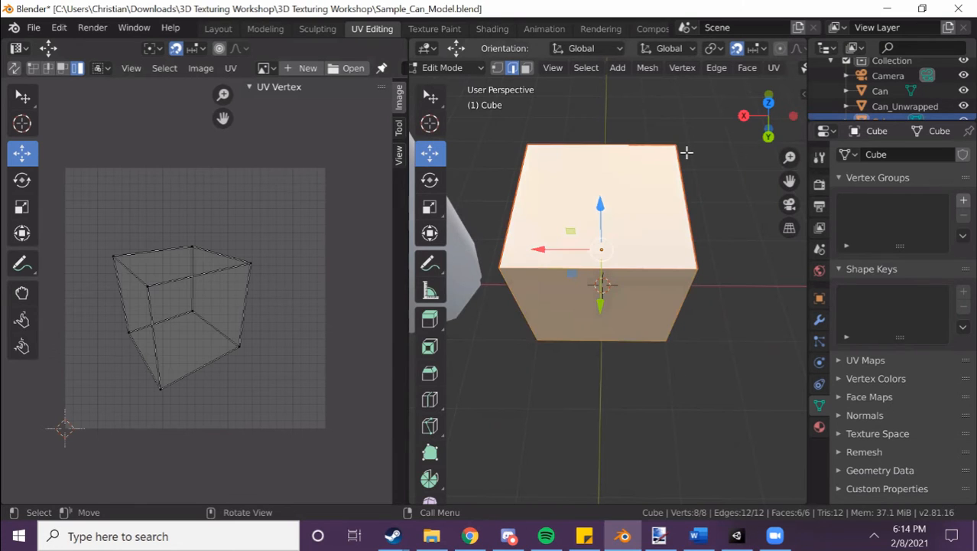
left_click(775, 69)
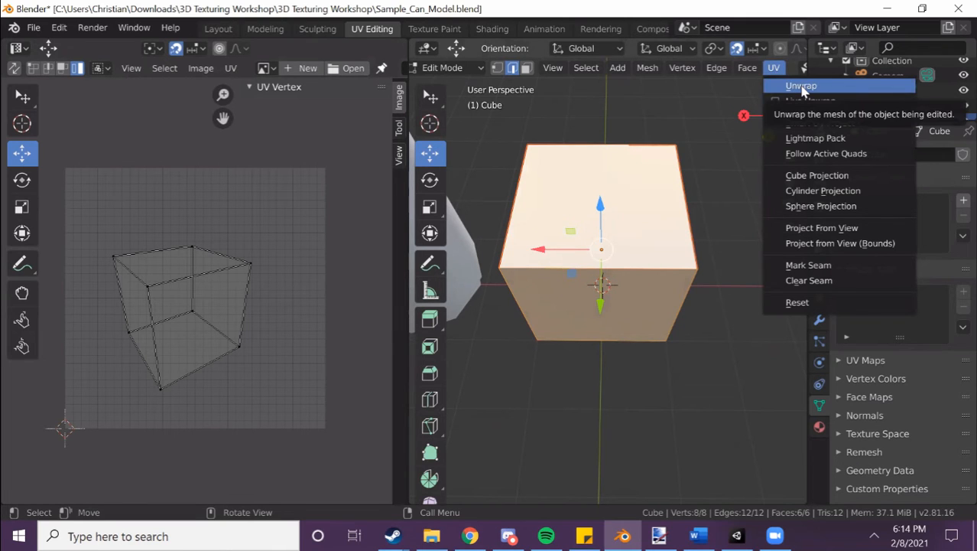
left_click(803, 87)
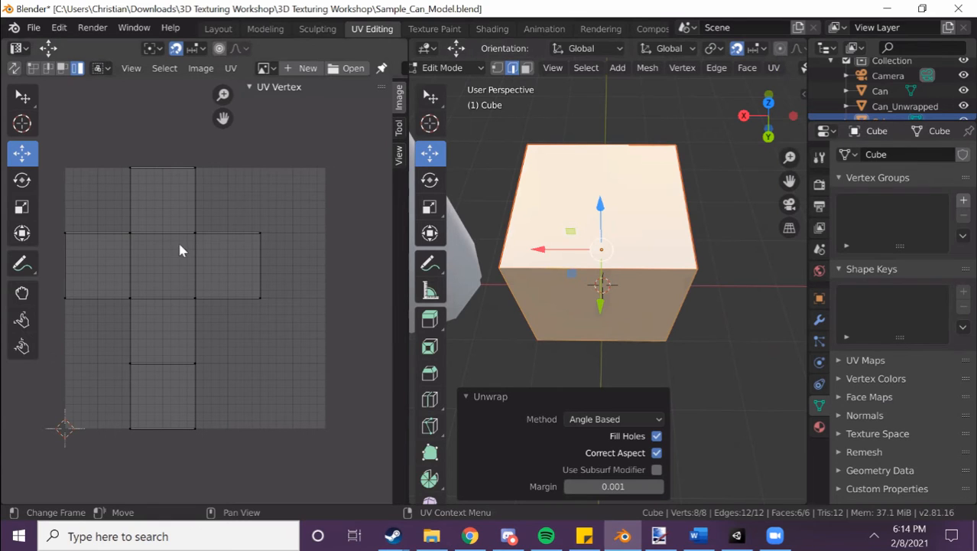
- Select the whole UV layout and set its X position to 0.5 in the UV editor
key("a")
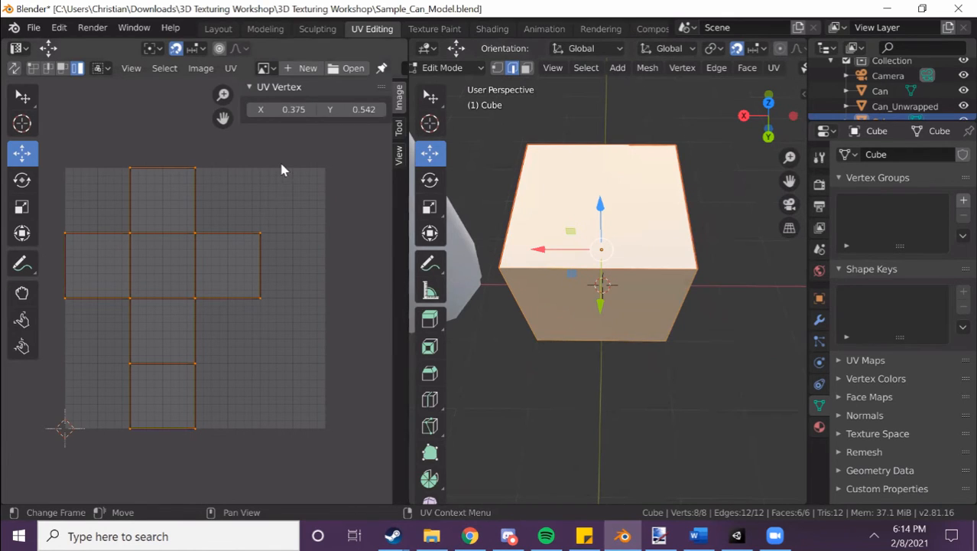
left_click(293, 110)
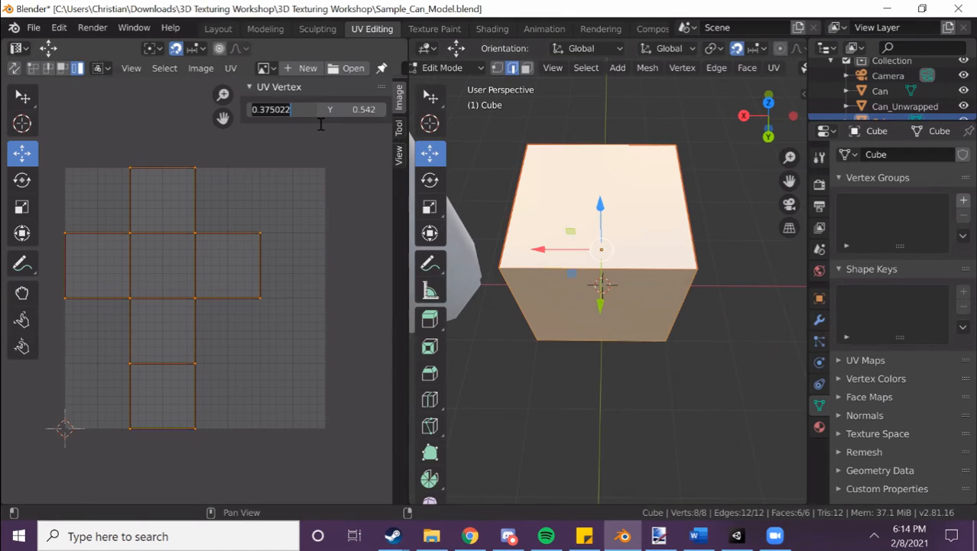
type(".5")
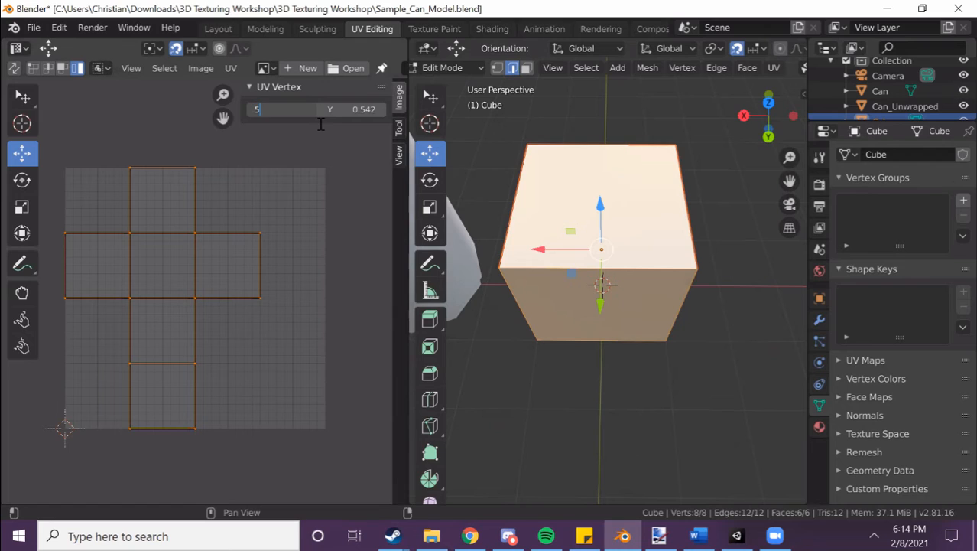
key("Return")
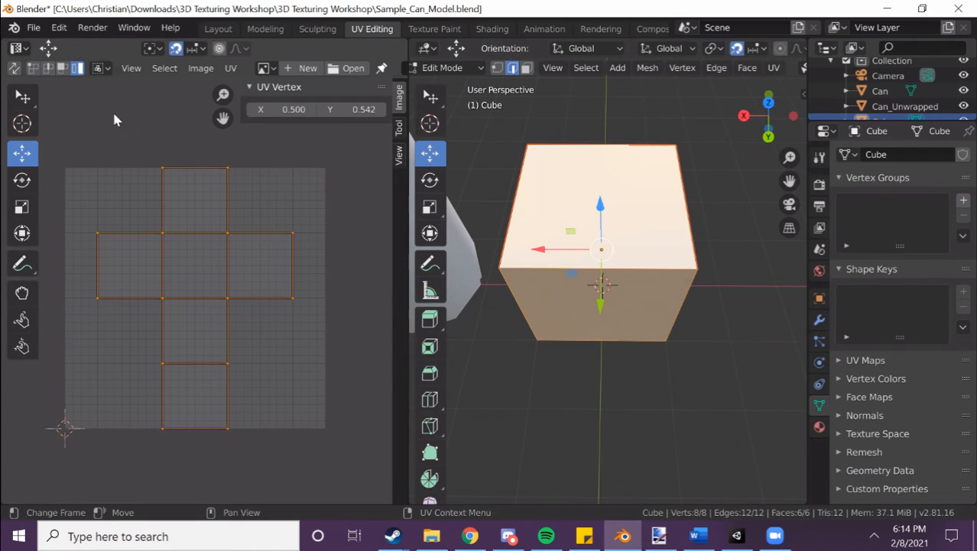
- Try moving the whole UV island by -0.0625 m in X and 0.0625 m in Y, and undo the move
left_click(66, 69)
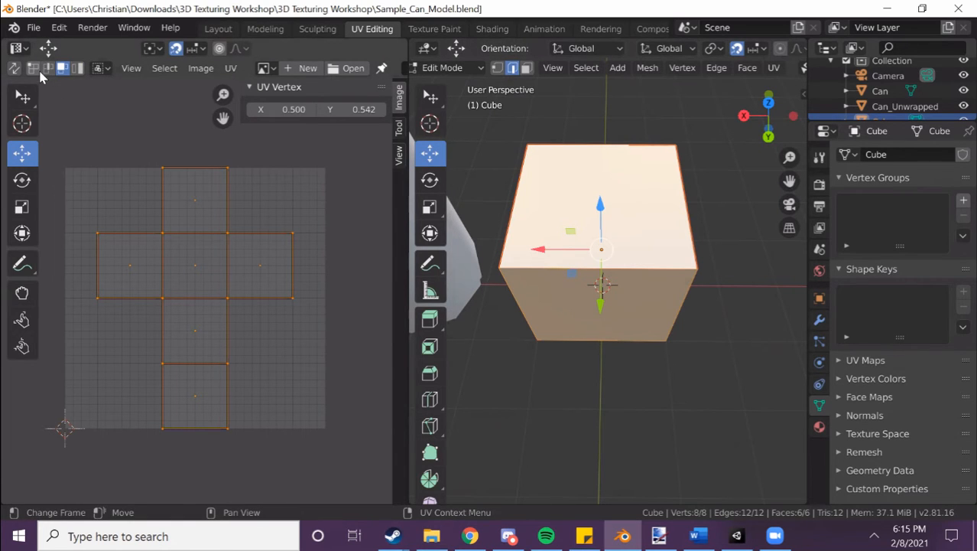
left_click(78, 69)
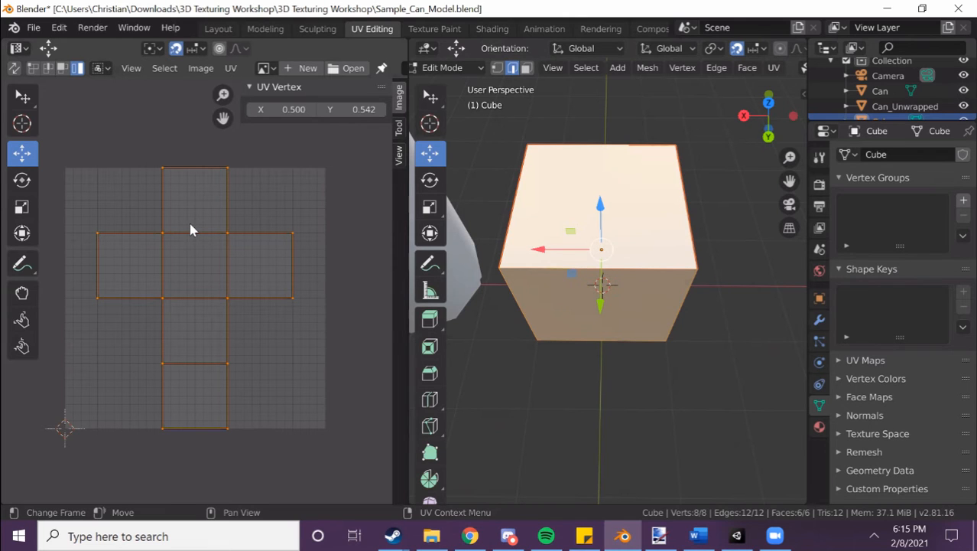
left_click_drag(187, 250, 148, 242)
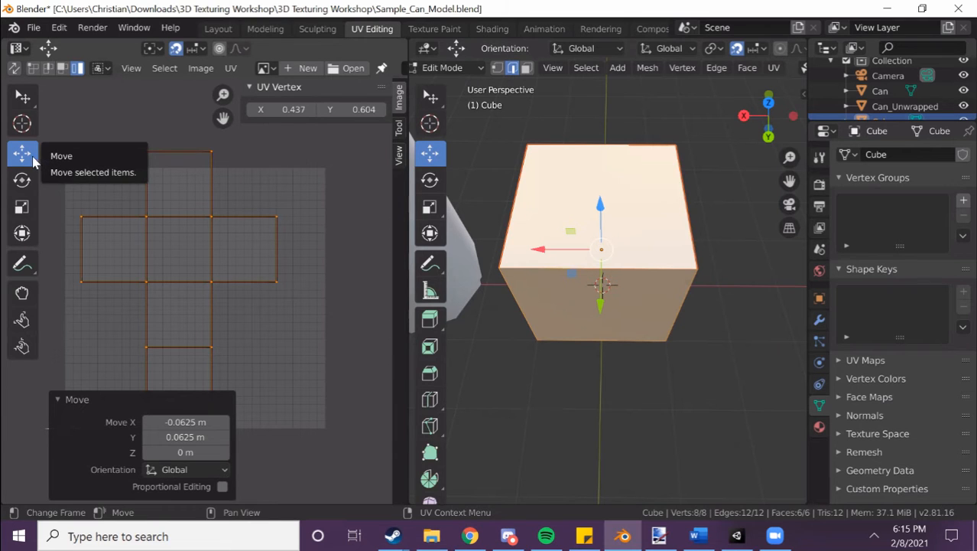
key("ctrl+z")
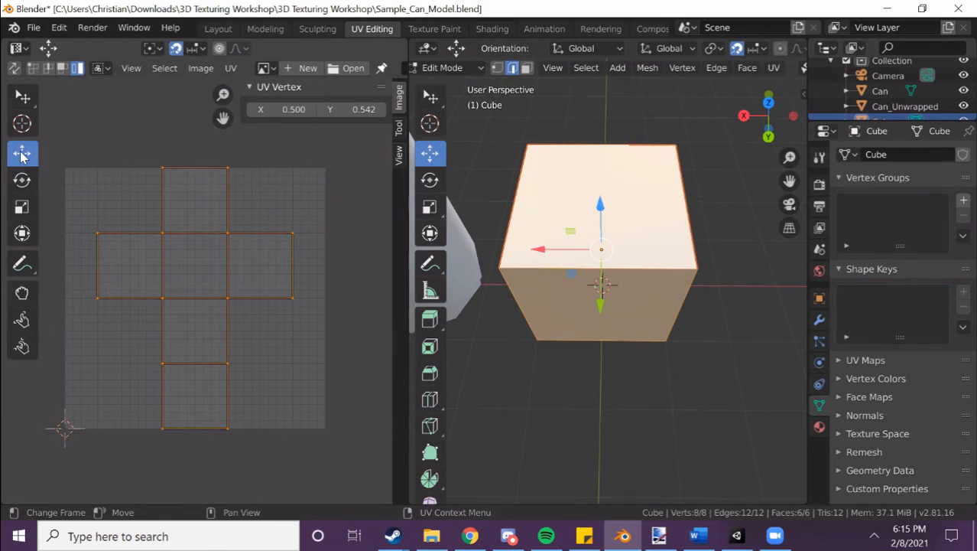
- Try rotating the UV layout by 90° with the Rotate tool, and undo the rotation
left_click(23, 185)
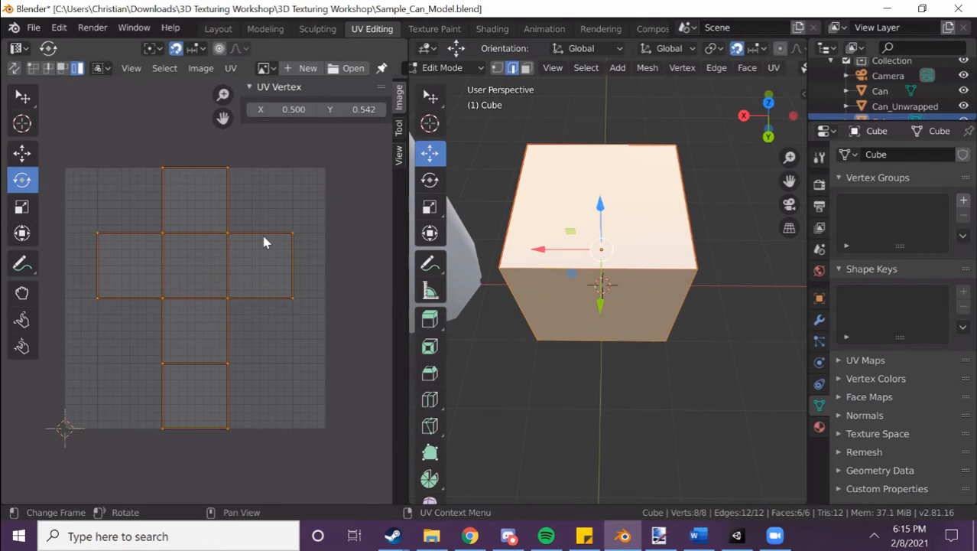
left_click_drag(283, 260, 269, 232)
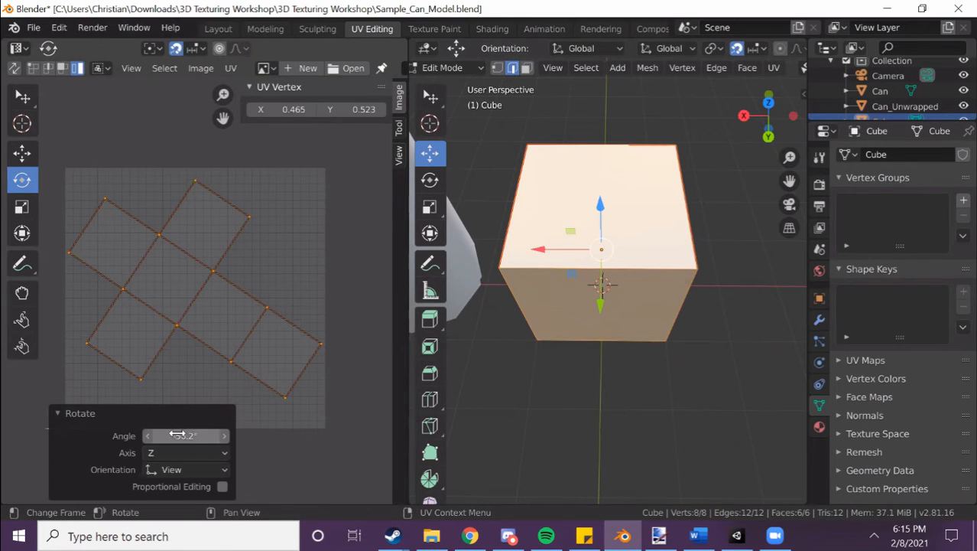
left_click(187, 436)
type("90")
key("Return")
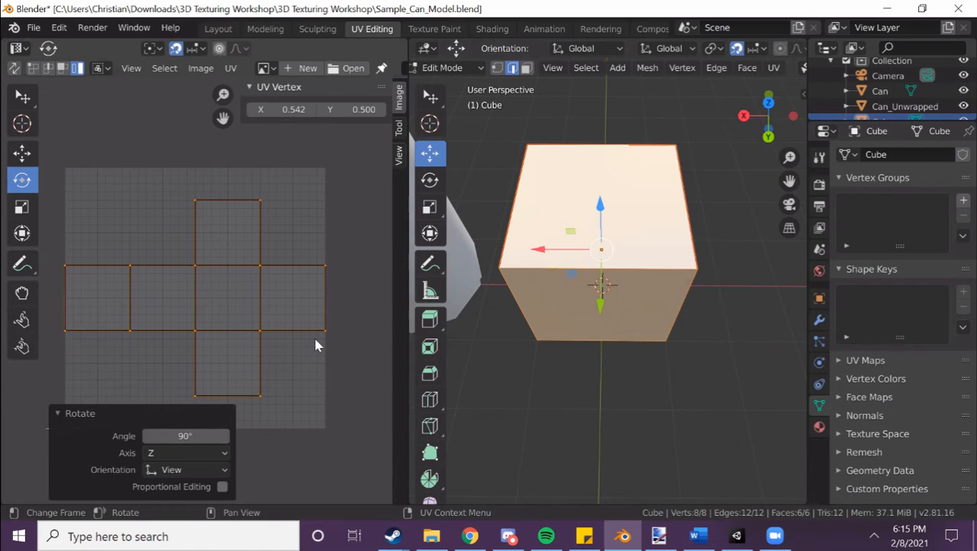
key("ctrl+z")
- Try scaling the UV layout uniformly to 0.933 with the Scale tool, and undo the resize
left_click(21, 207)
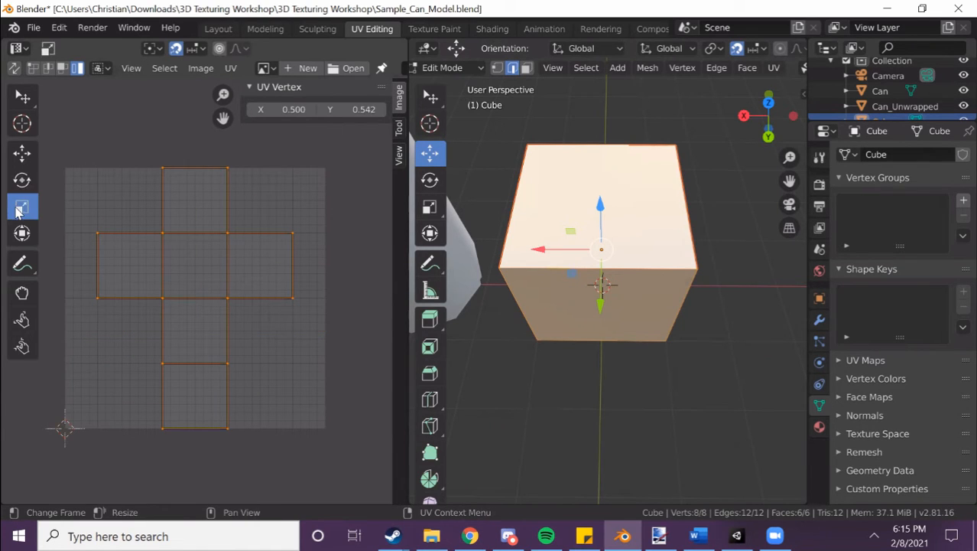
mouse_move(311, 351)
left_mouse_down()
mouse_move(366, 376)
mouse_move(236, 323)
mouse_move(300, 357)
left_mouse_up()
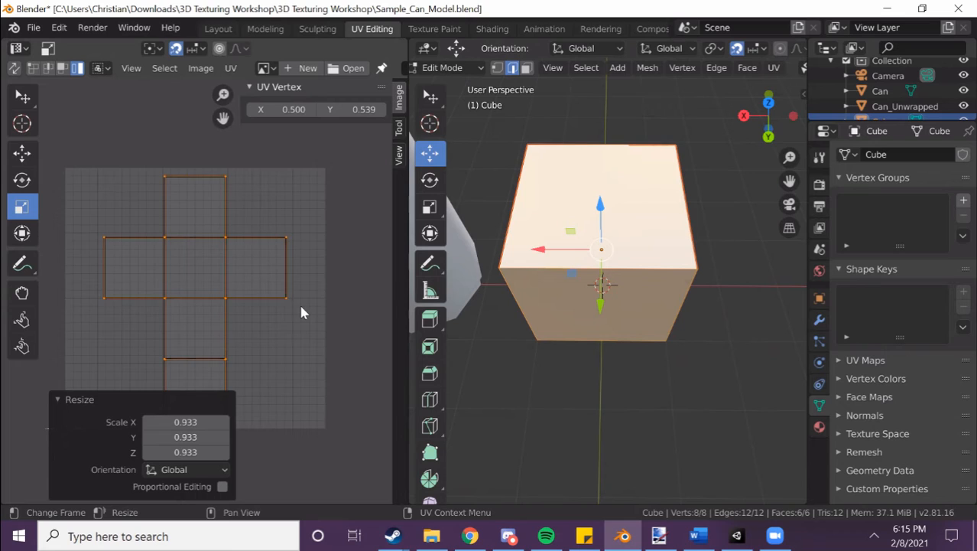
scroll(301, 312, "down", 1)
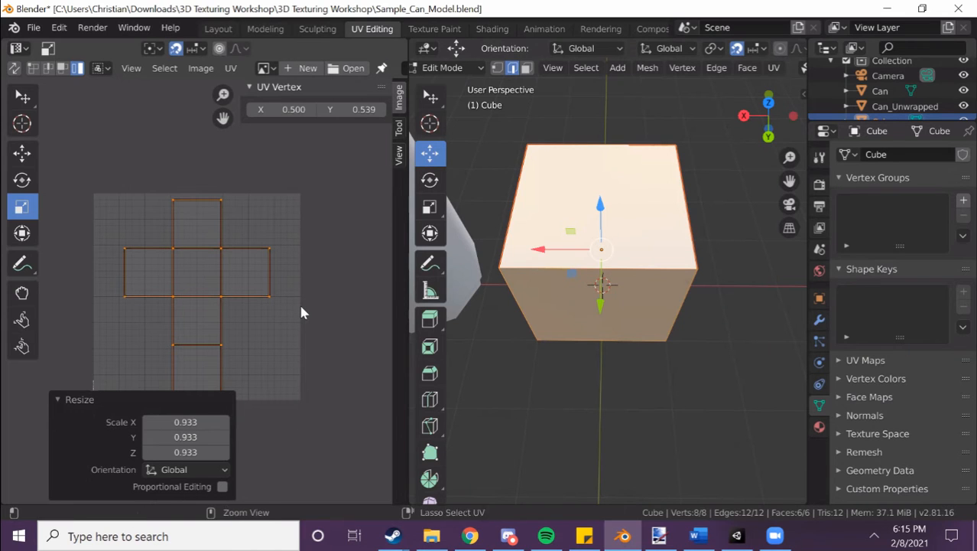
key("ctrl+z")
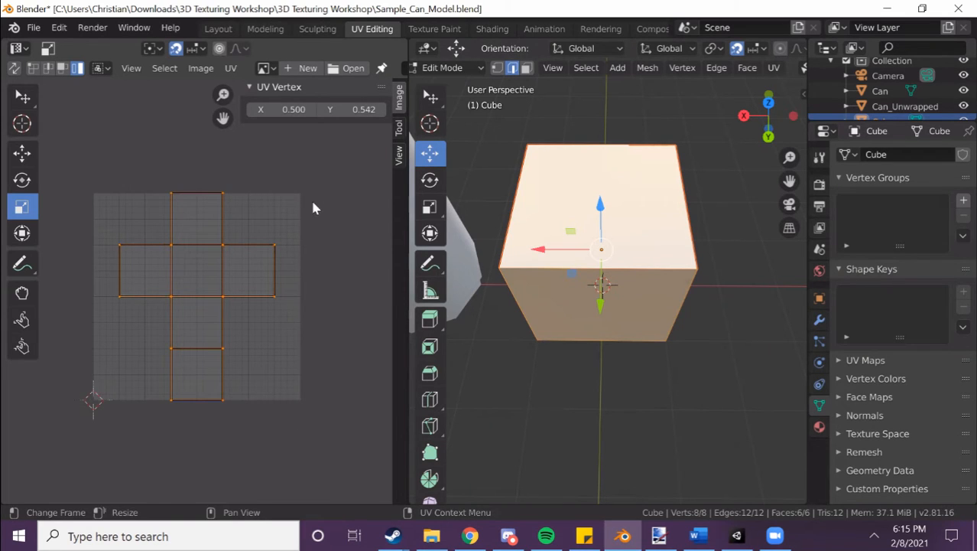
- Assign the existing Orange Box material to the cube
middle_click_drag(316, 247, 286, 252)
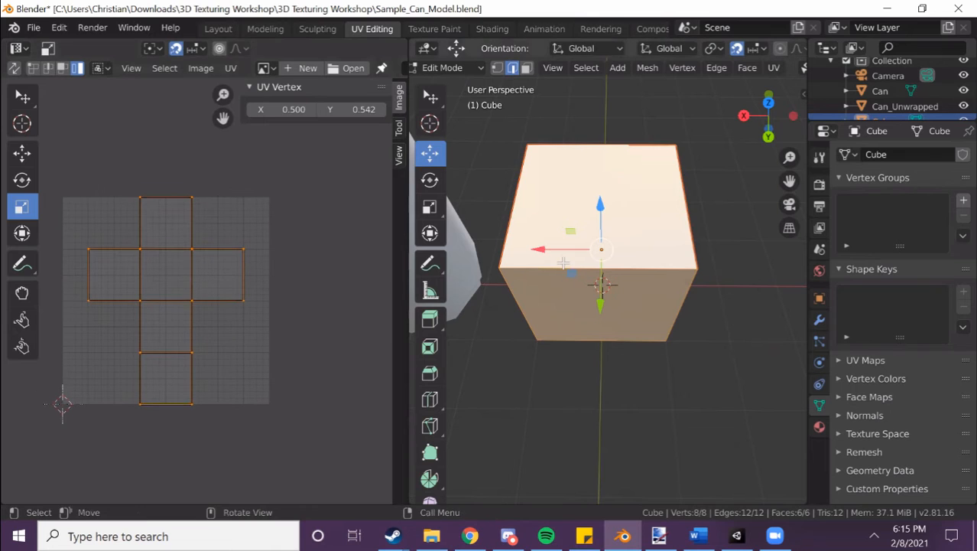
scroll(565, 243, "down", 1)
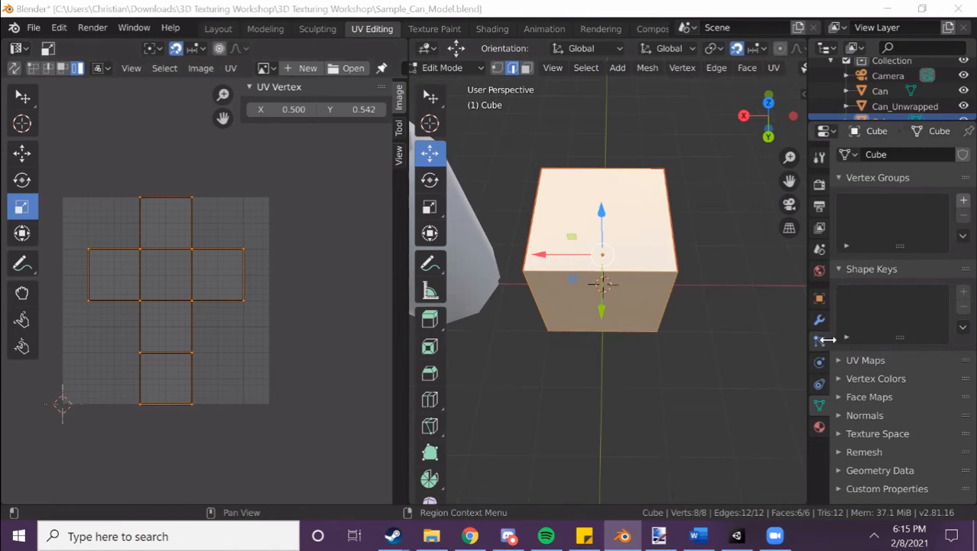
left_click(818, 431)
left_click(846, 219)
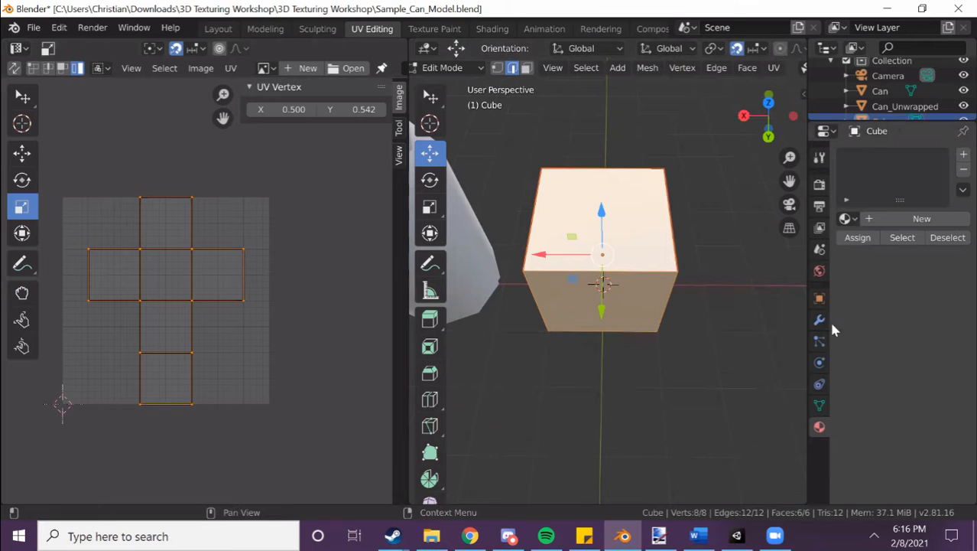
left_click(846, 219)
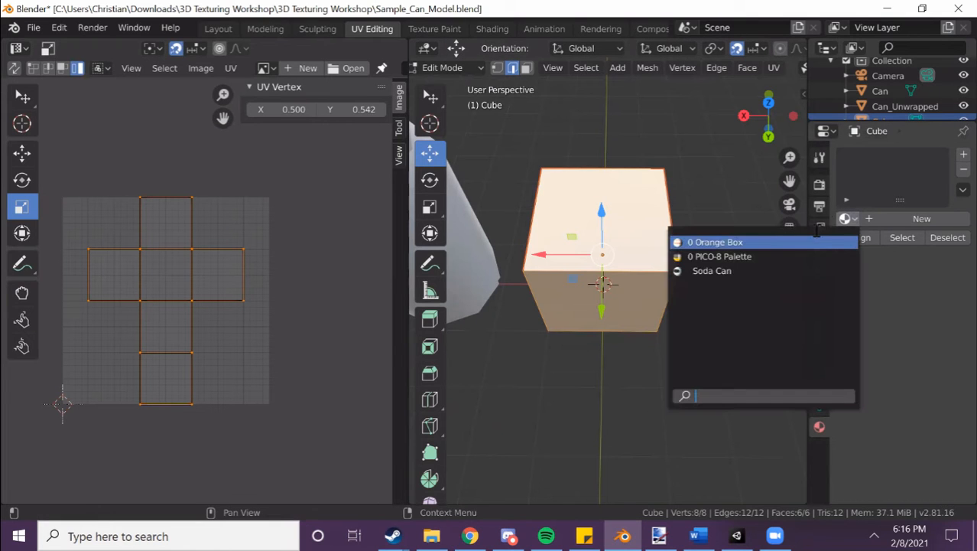
left_click(771, 242)
middle_click_drag(709, 240, 624, 279)
- Show the transform properties in the 3D view and switch the cube to Object Mode
key("n")
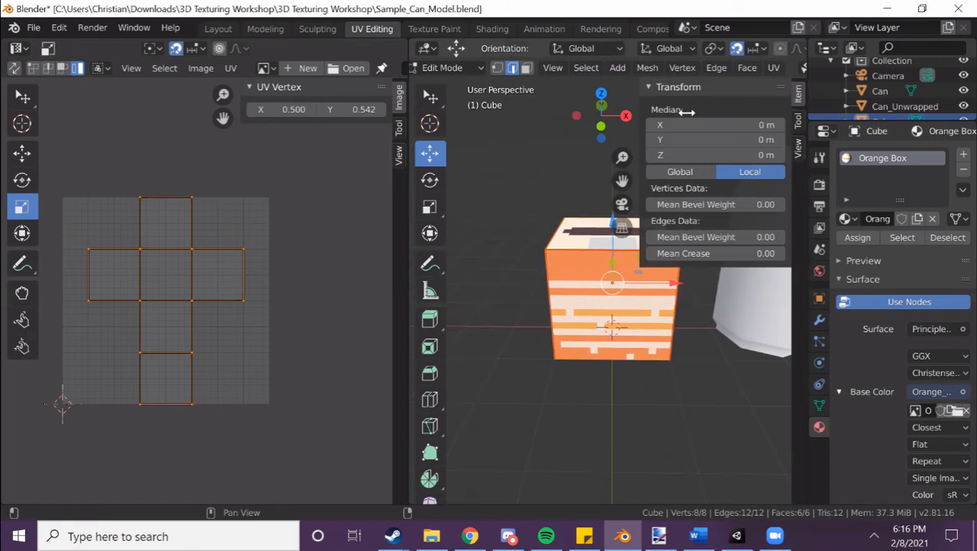
key("Tab")
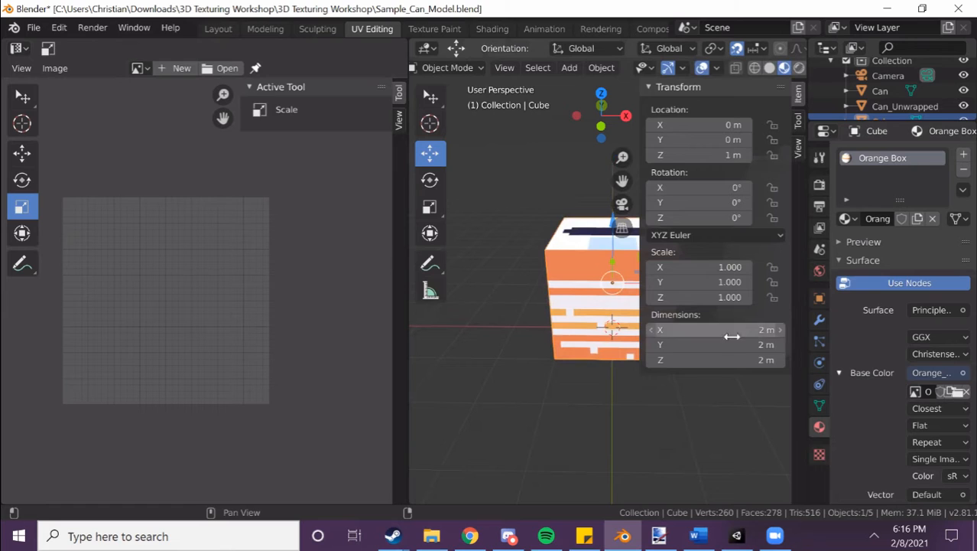
left_click(731, 344)
type("3")
key("Return")
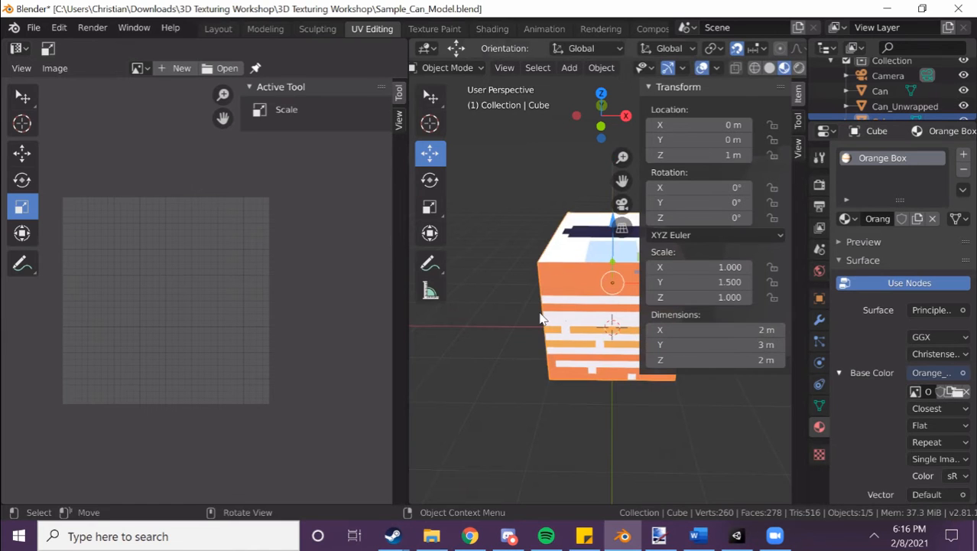
key("ctrl+z")
- Set the cube's X dimension to 3 m
left_click(741, 340)
left_click(741, 332)
left_click(740, 331)
type("3")
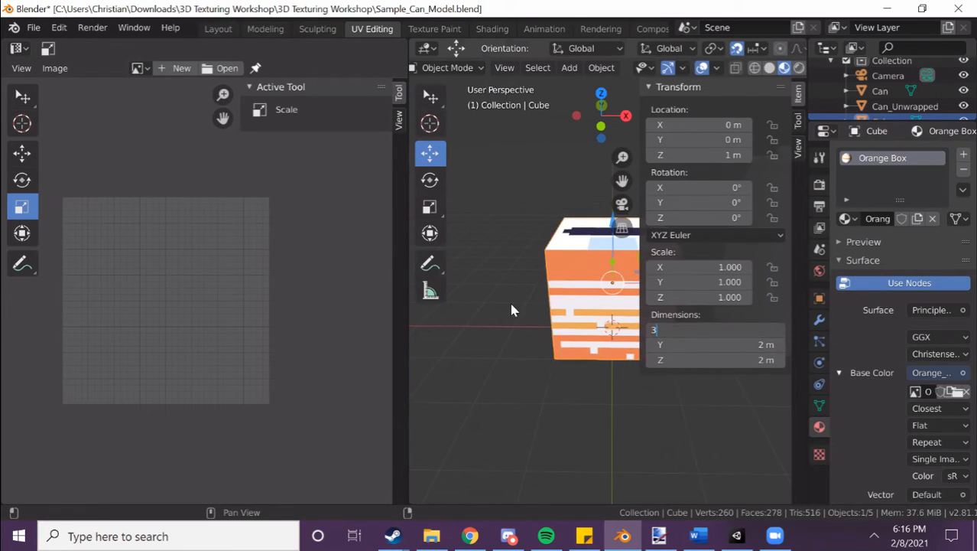
key("Return")
middle_click_drag(513, 310, 572, 338)
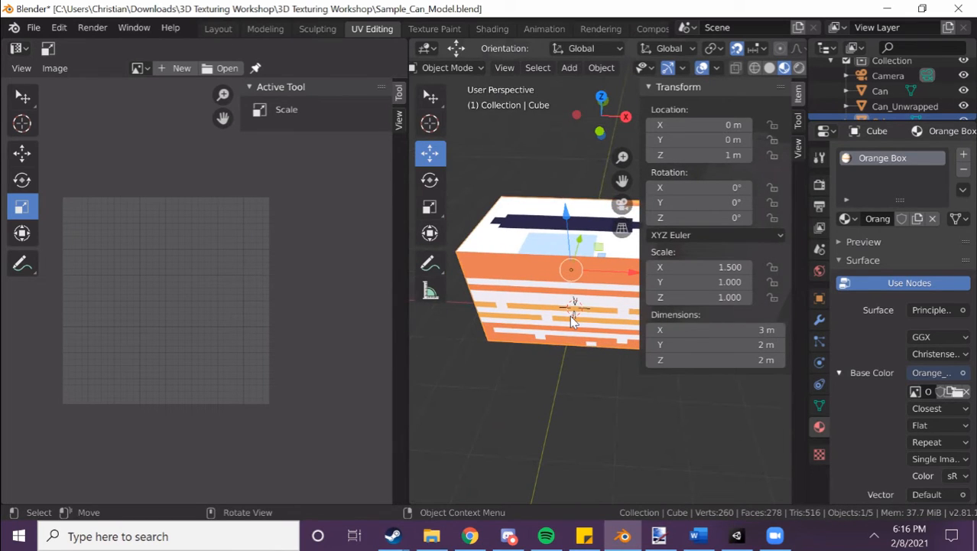
- Put the cube in Edit Mode and display Orange_Box.png in the UV editor, enlarged enough to inspect the texture
key("Tab")
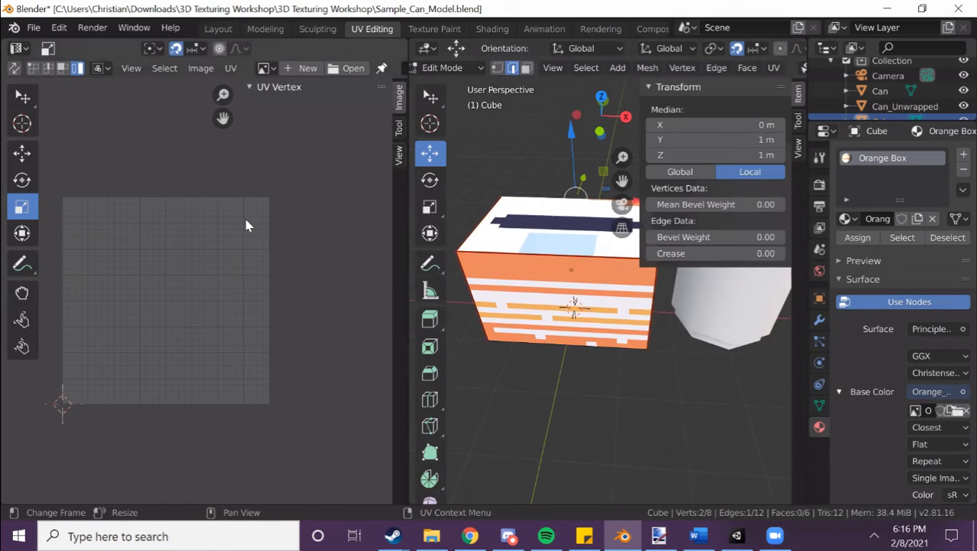
left_click(262, 68)
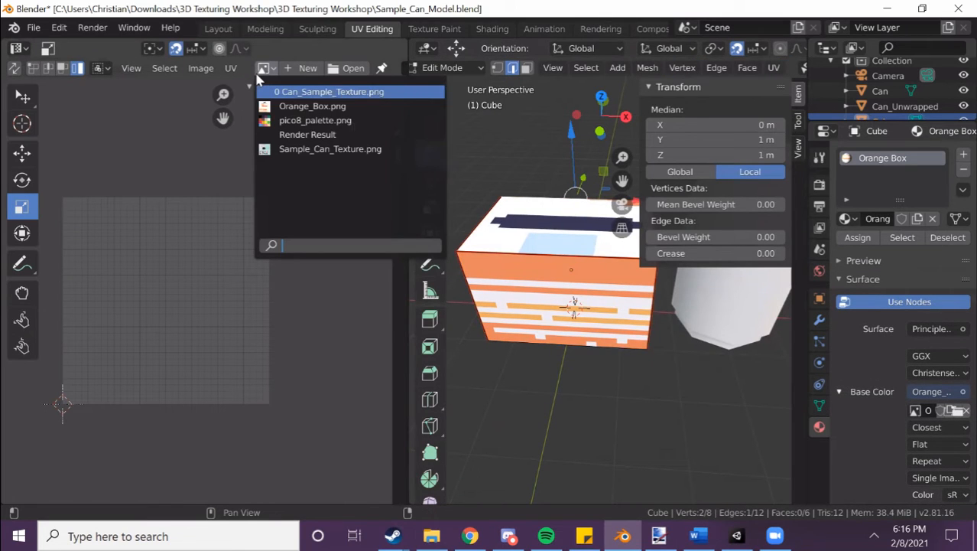
left_click(289, 106)
scroll(176, 320, "up", 2)
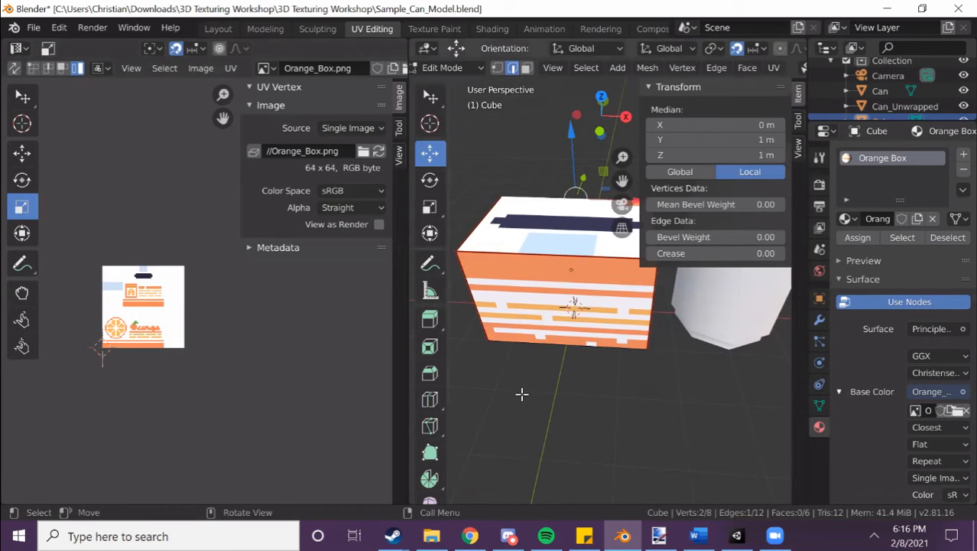
scroll(147, 281, "up", 3)
middle_click_drag(128, 324, 253, 322)
scroll(251, 326, "up", 2)
middle_click_drag(609, 321, 548, 284, "shift")
scroll(508, 386, "down", 1)
scroll(508, 386, "down", 1)
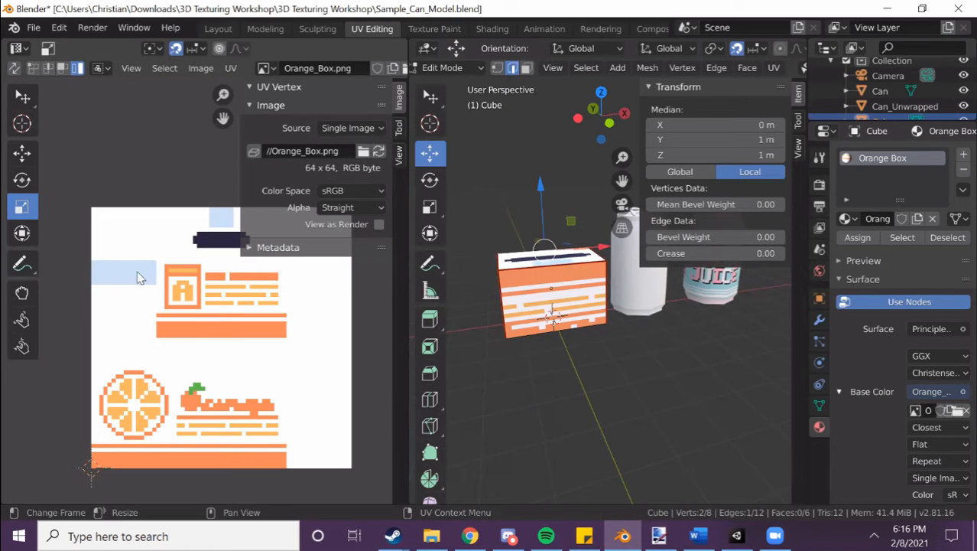
- Switch to Object Mode and apply the stretched cube's scale
middle_click_drag(547, 287, 545, 233)
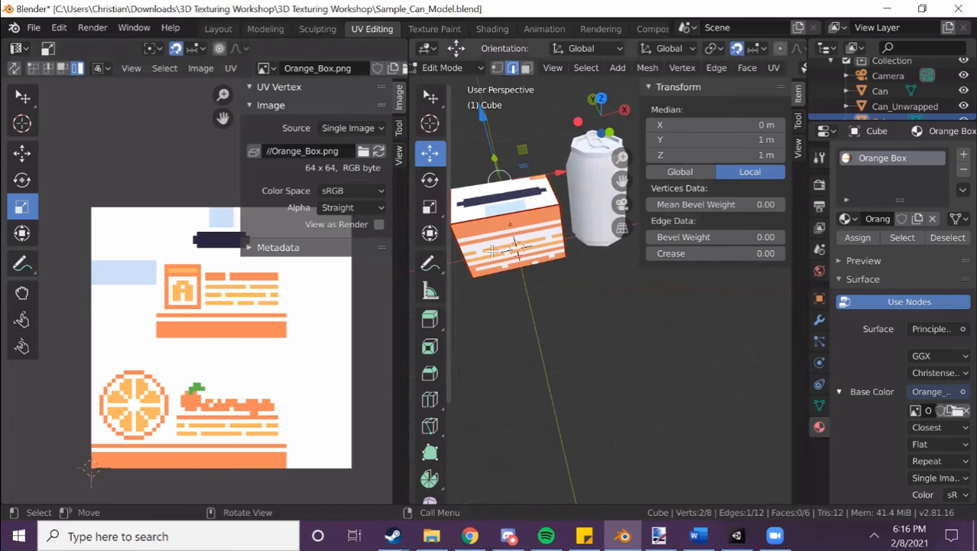
key("Tab")
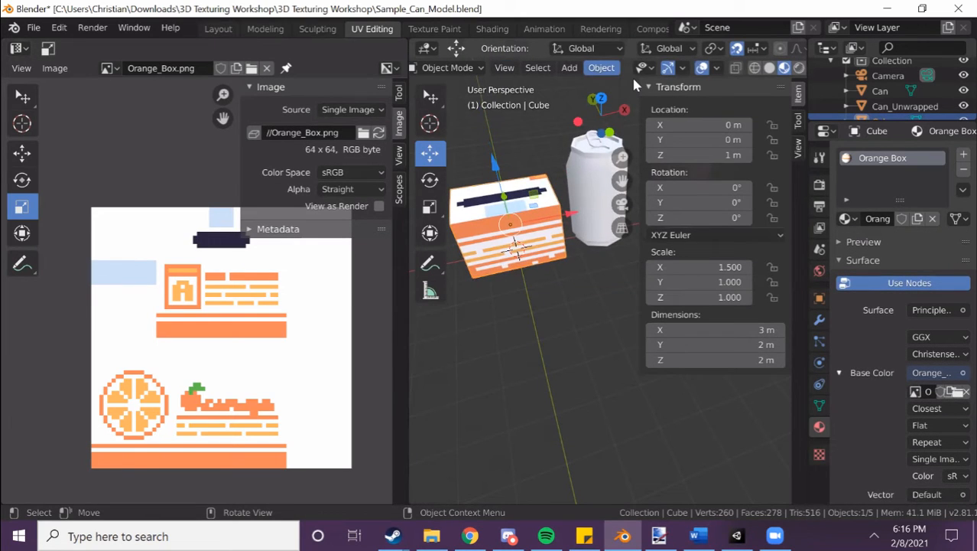
left_click(603, 68)
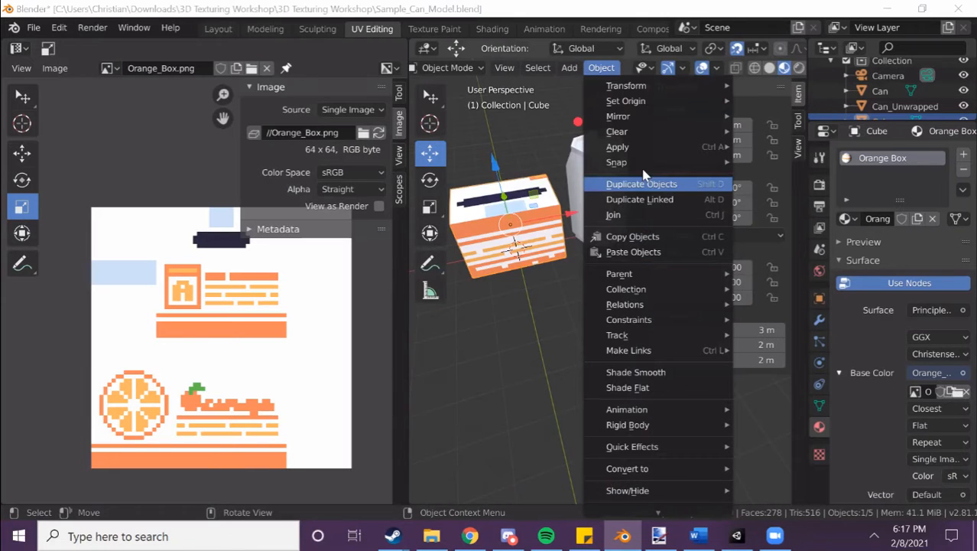
mouse_move(632, 163)
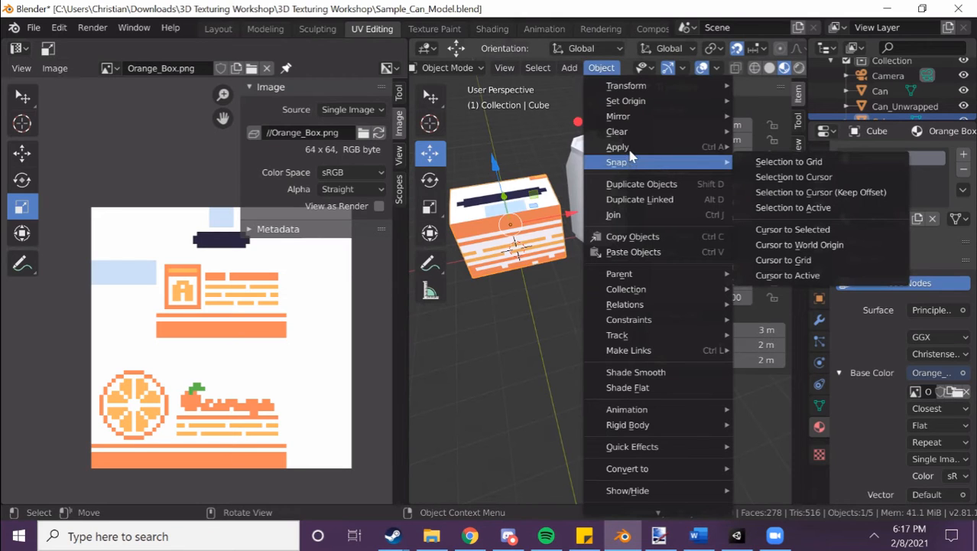
left_click(767, 177)
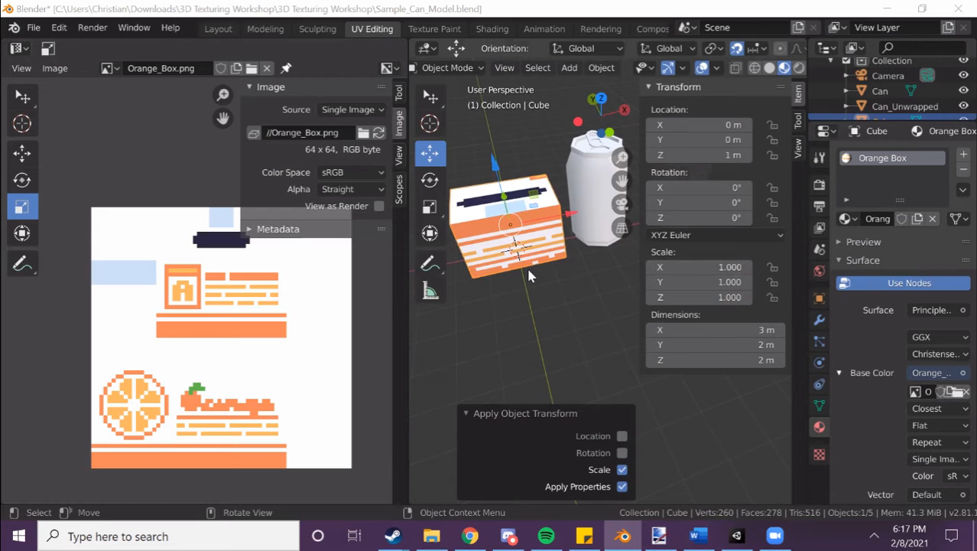
- Put the box in Edit Mode with face selection and select all faces to display their UVs
scroll(528, 269, "up", 1)
middle_click_drag(528, 275, 606, 282)
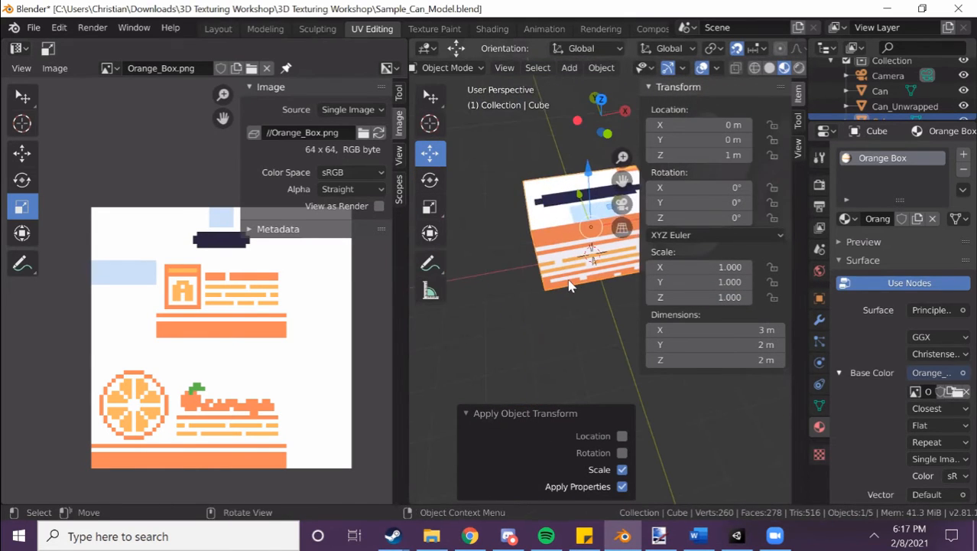
key("Tab")
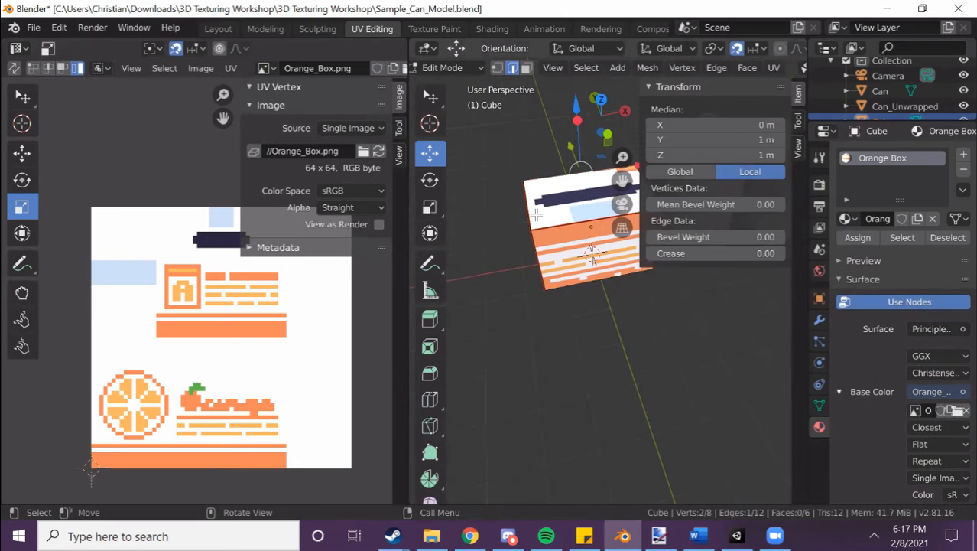
scroll(535, 230, "up", 4)
left_click(527, 68)
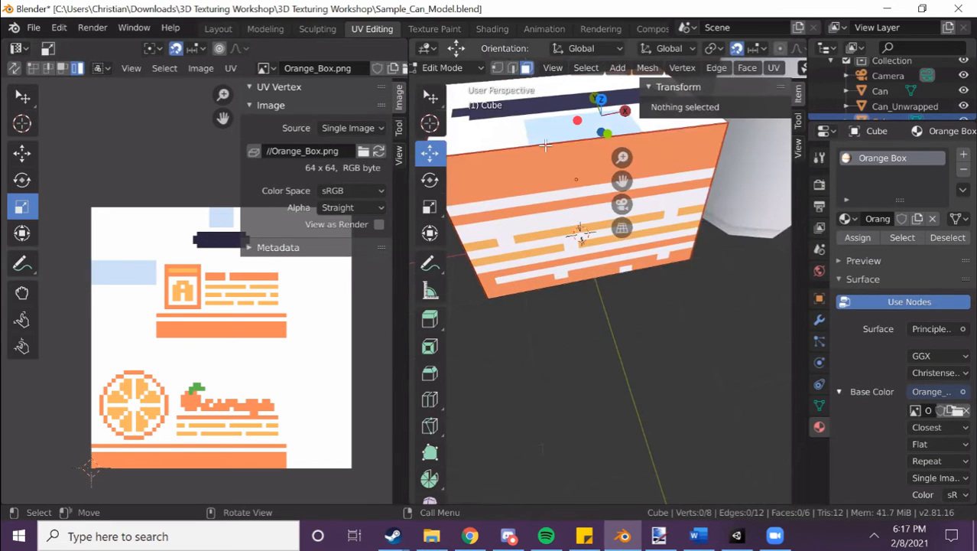
middle_click_drag(538, 228, 563, 315, "shift")
key("a")
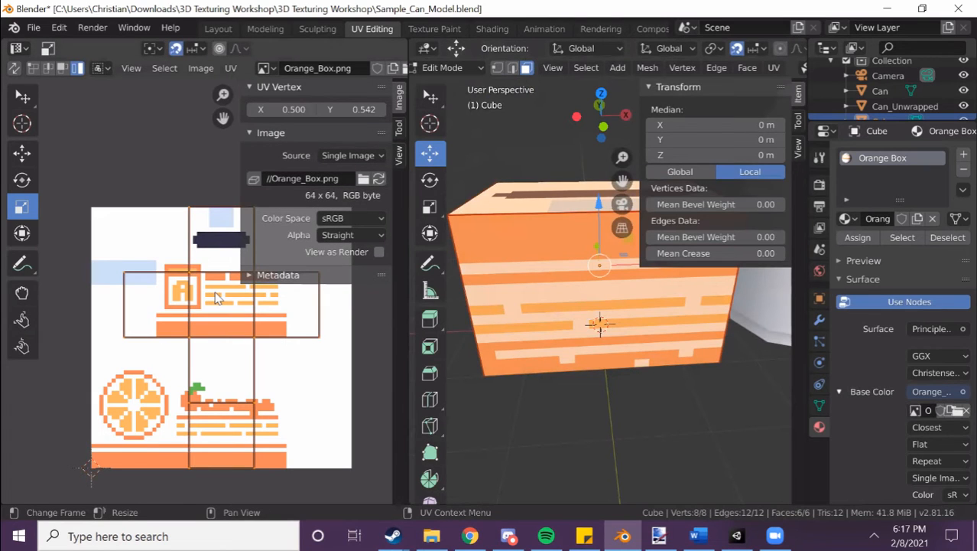
- Try scaling down the UV layout of all the box's faces, and undo the scaling
key("s")
left_click(272, 348)
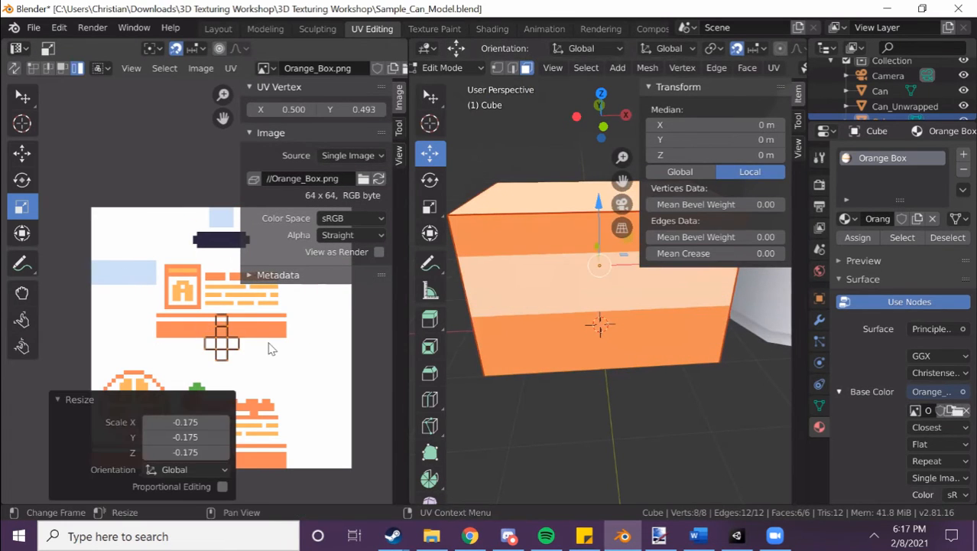
key("ctrl+z")
scroll(533, 295, "down", 4)
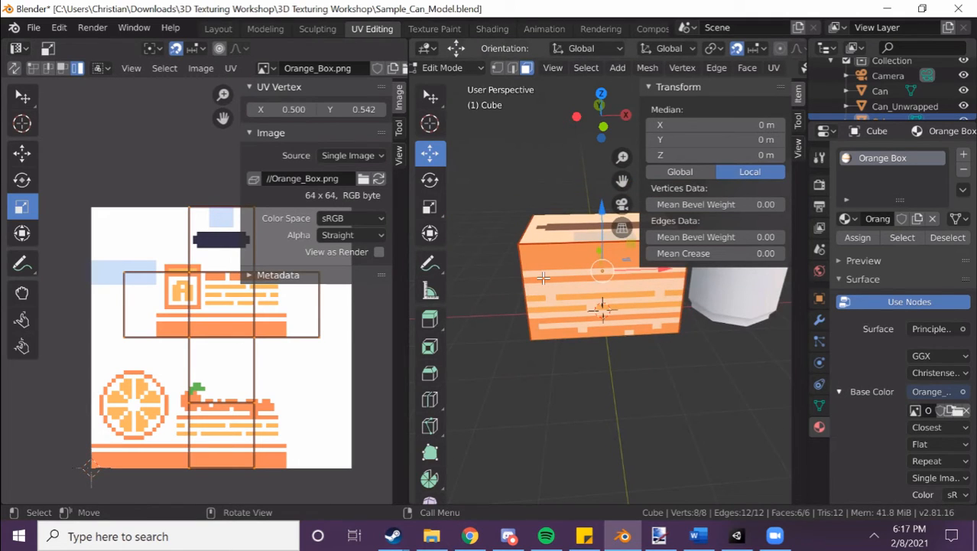
- Select only the box's front face and unwrap it
left_click(543, 277)
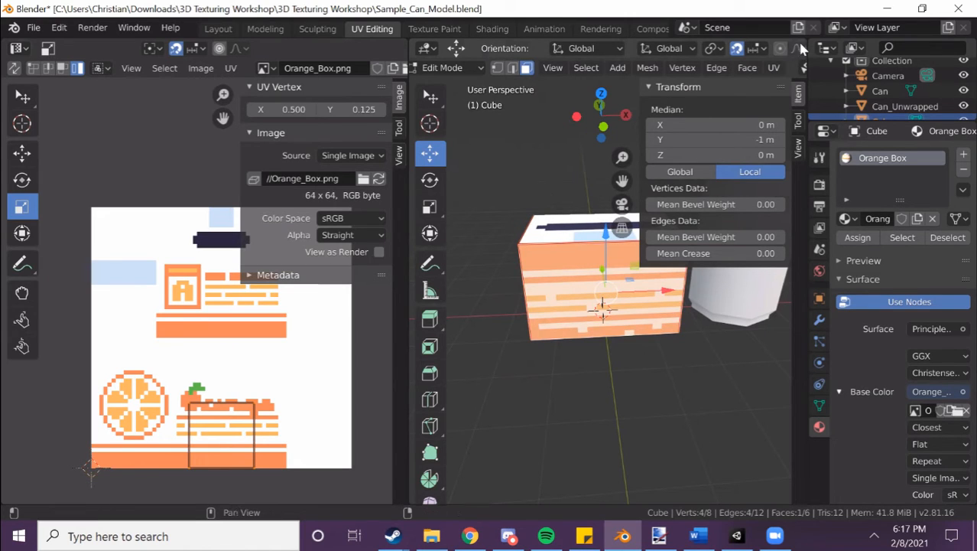
left_click(774, 68)
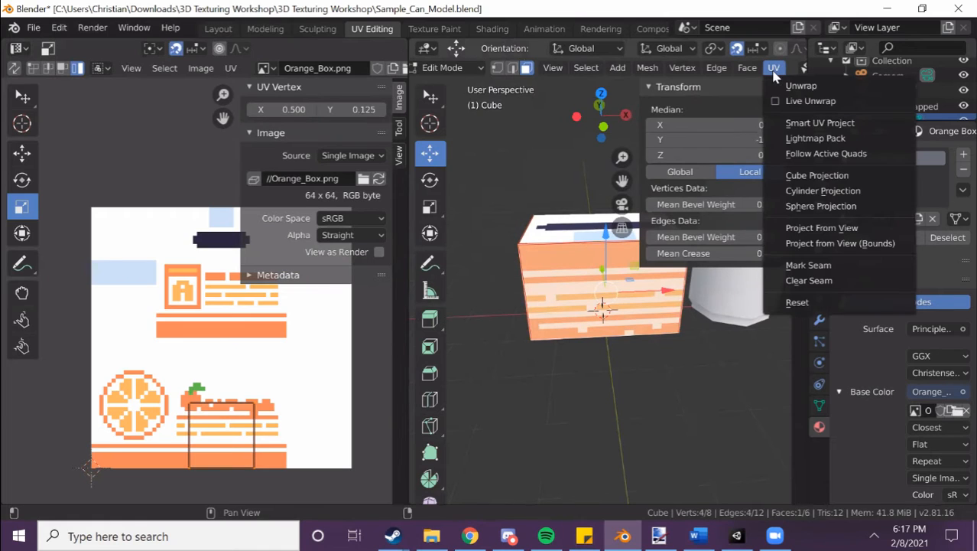
left_click(803, 86)
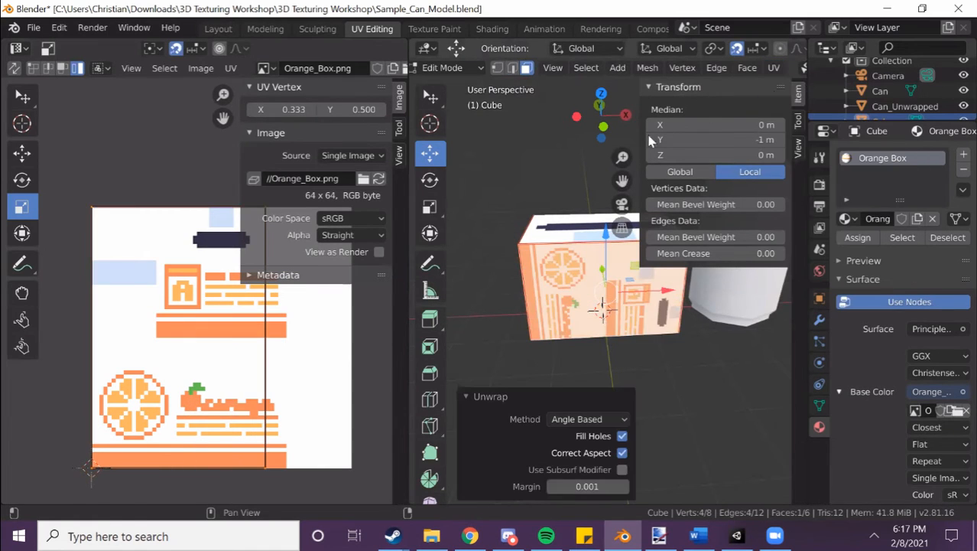
- Try scaling the front face's UVs by 0.652, and undo the scaling
scroll(253, 303, "down", 2)
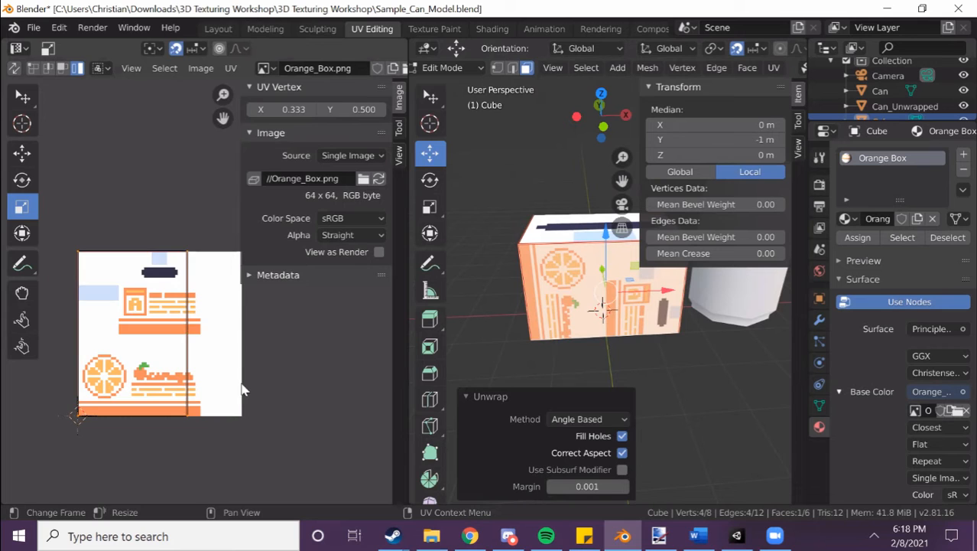
key("s")
left_click(191, 398)
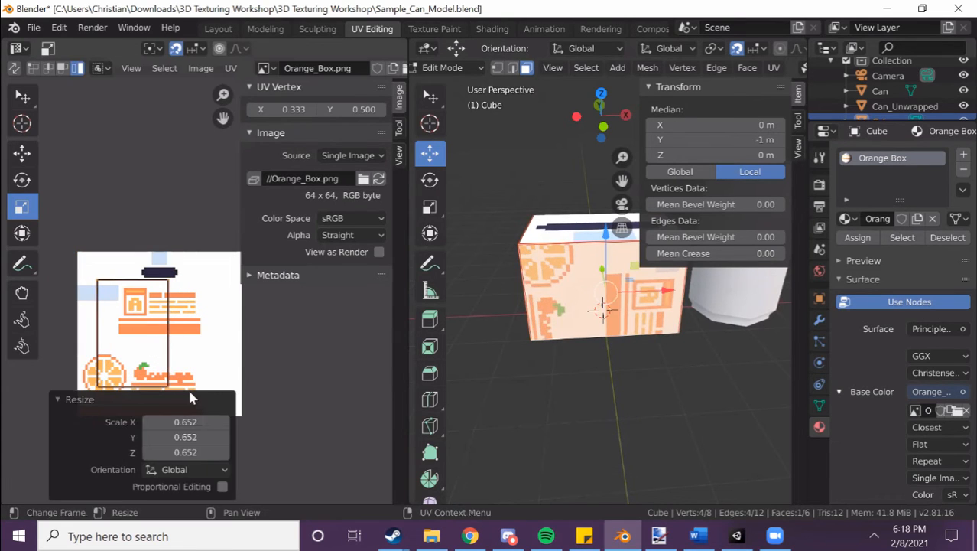
key("ctrl+z")
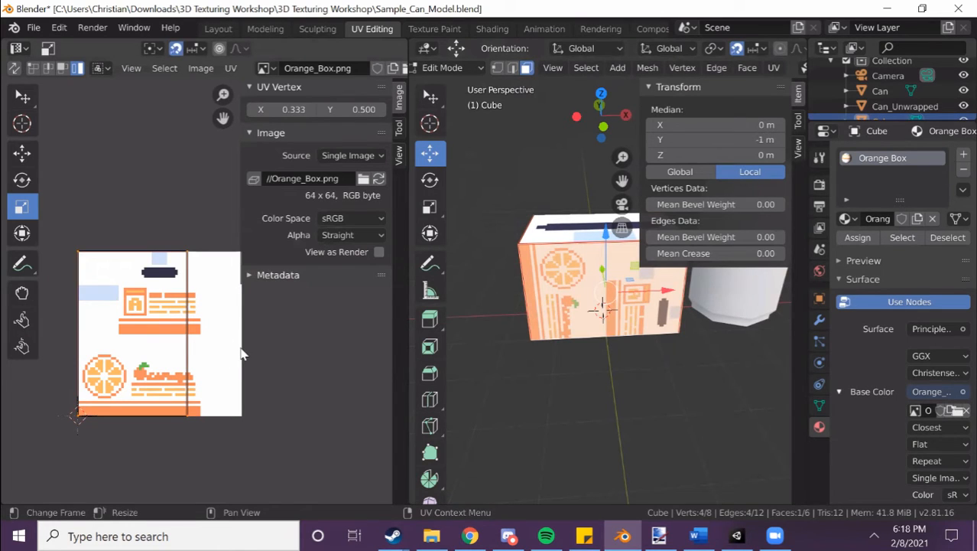
- Rotate the front face's UVs by 90°
key("r")
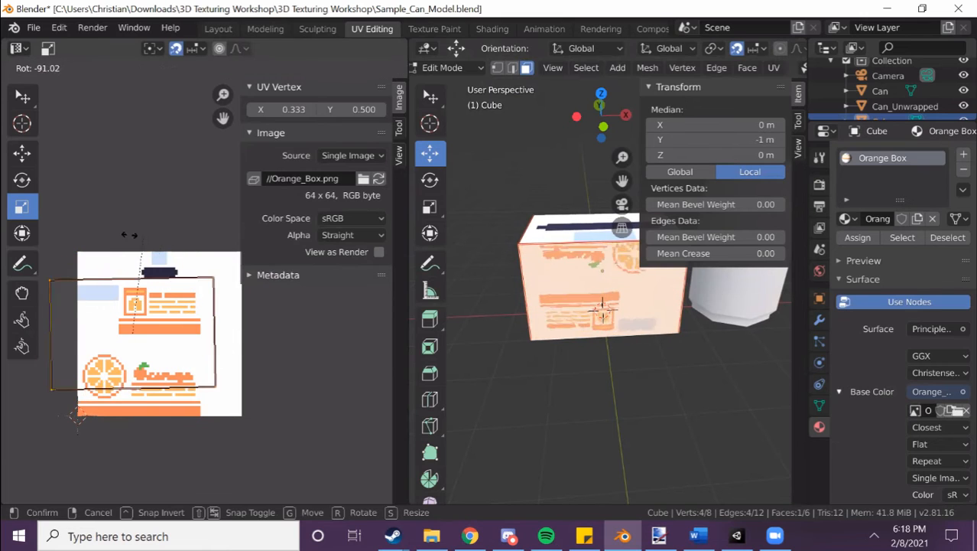
left_click(138, 249)
left_click(188, 434)
type("90")
key("Return")
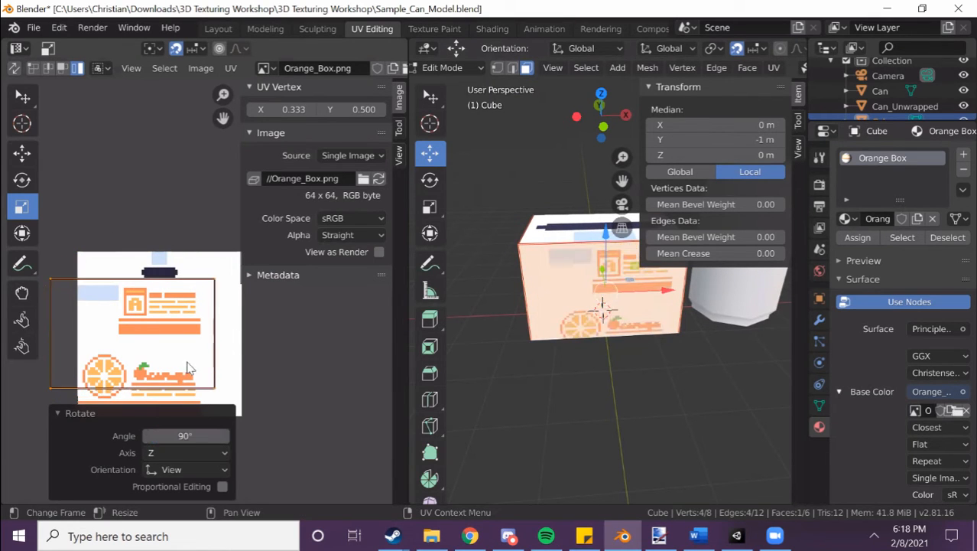
key("s")
left_click(237, 349)
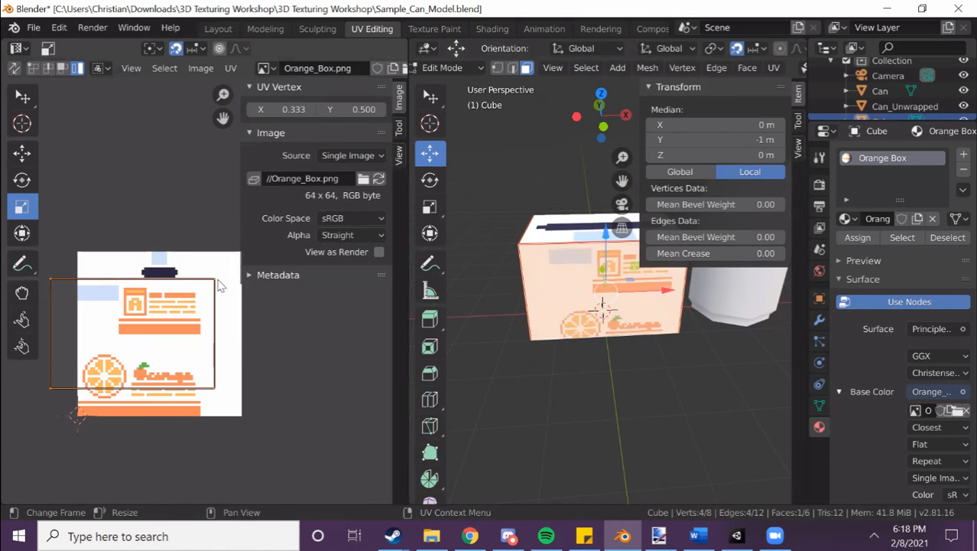
scroll(207, 275, "up", 2)
scroll(154, 232, "up", 1)
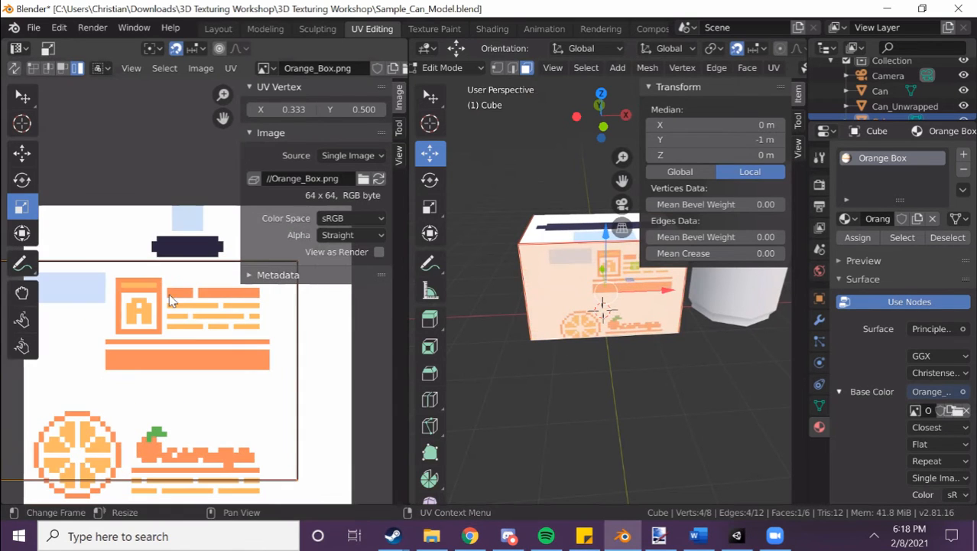
scroll(133, 237, "down", 2)
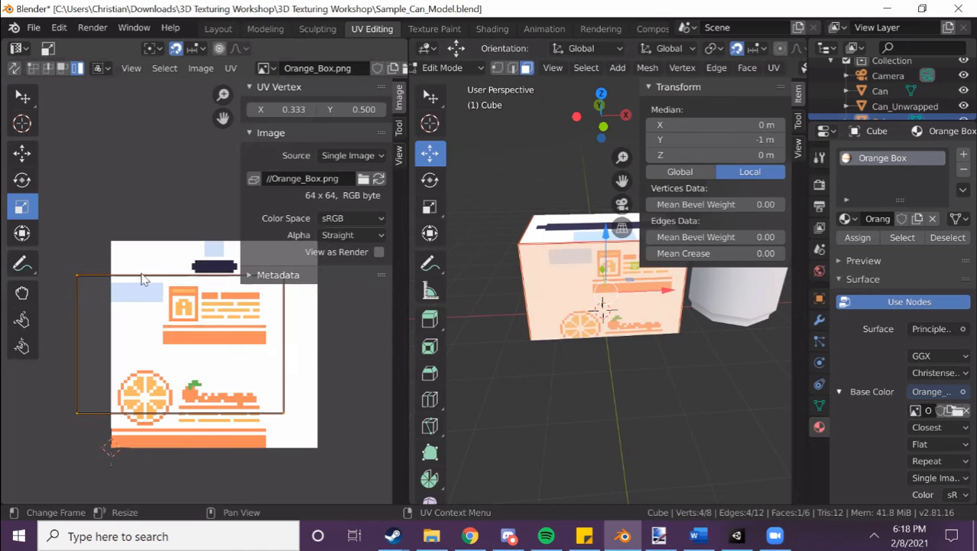
scroll(141, 279, "up", 1)
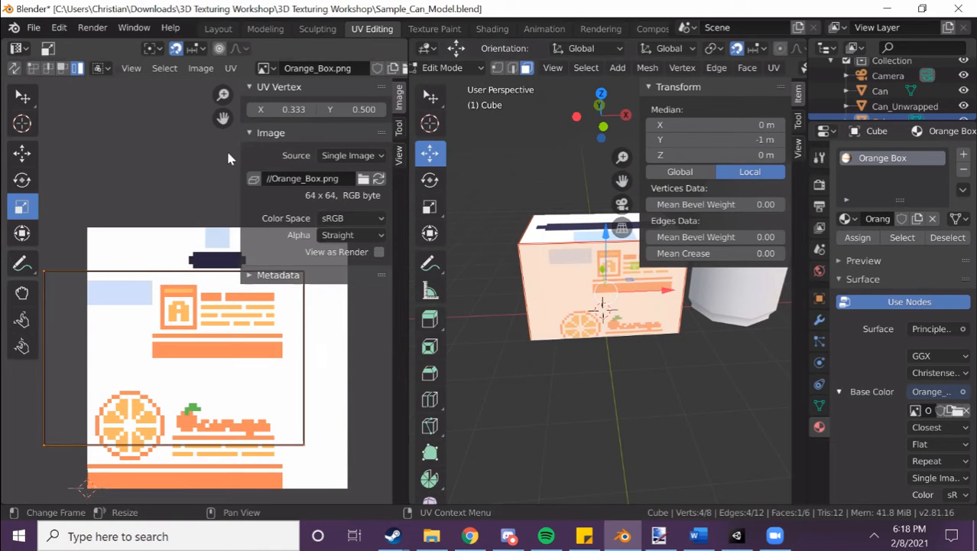
- Set the UV editor's Snap to Pixels option to Corner
left_click(231, 69)
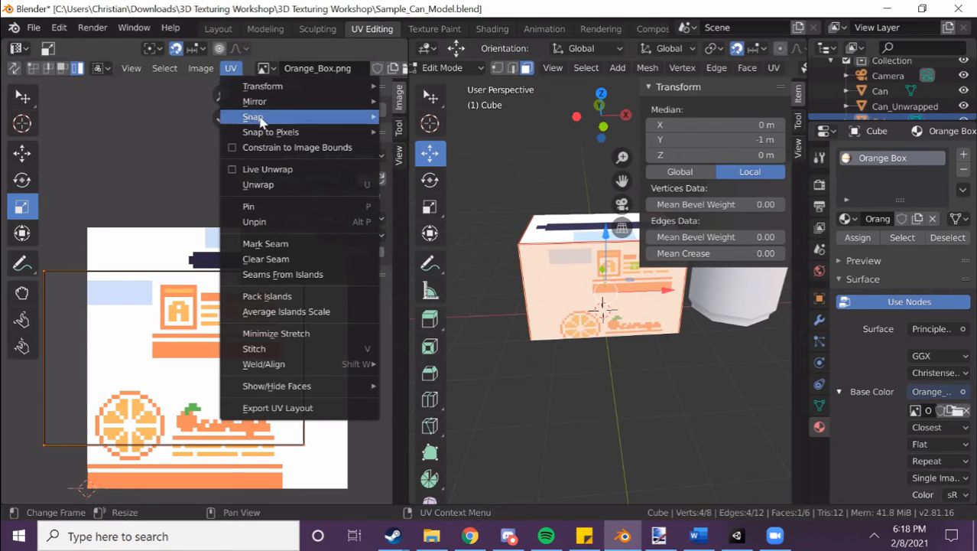
mouse_move(269, 137)
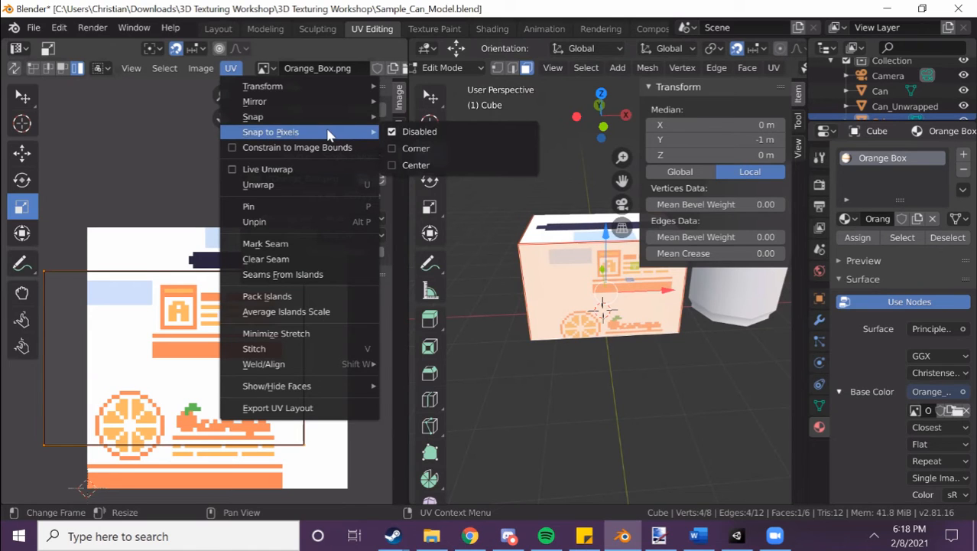
left_click(426, 152)
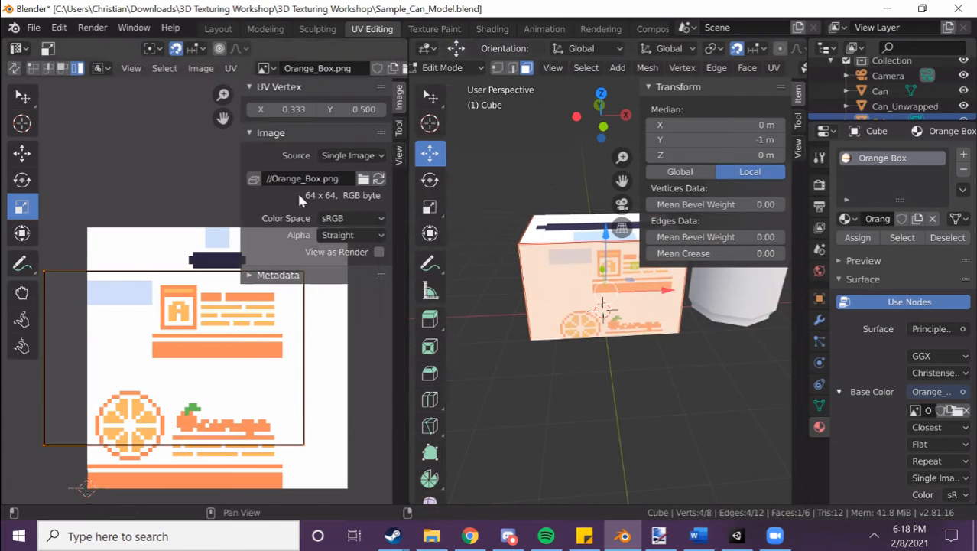
- Try scaling the front face's UVs by -0.894 and moving them sideways onto the label artwork
key("s")
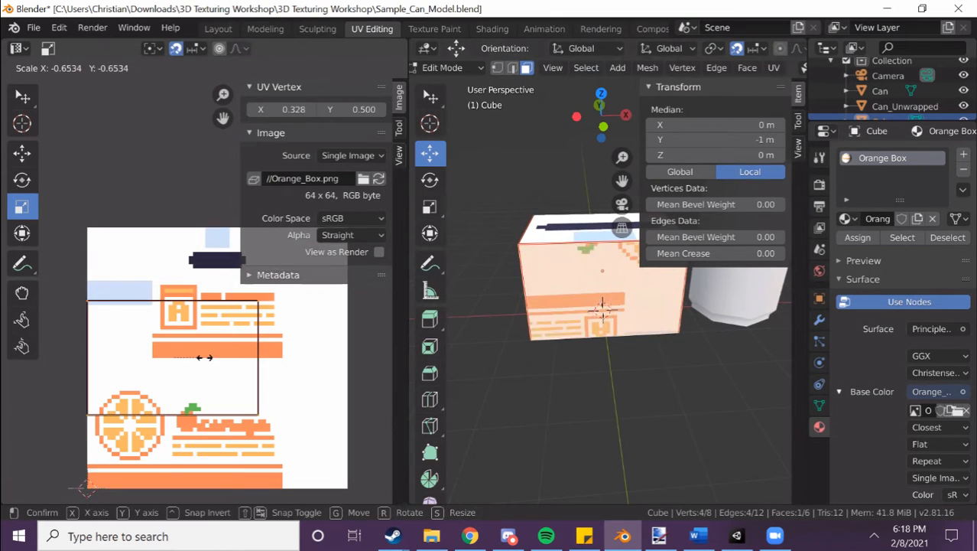
left_click(203, 329)
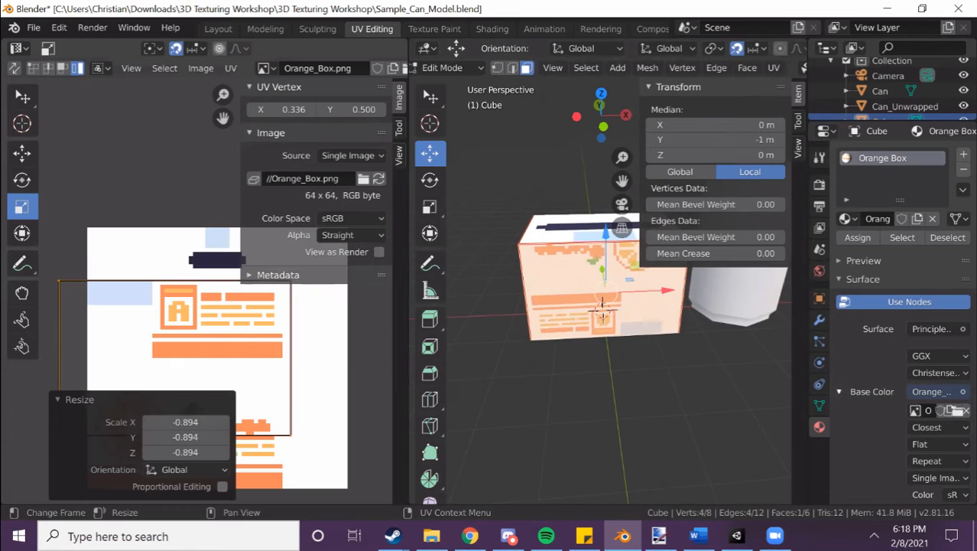
left_click(22, 153)
left_click_drag(151, 286, 233, 295)
scroll(128, 277, "up", 2)
scroll(128, 277, "up", 2)
left_click_drag(109, 266, 82, 261)
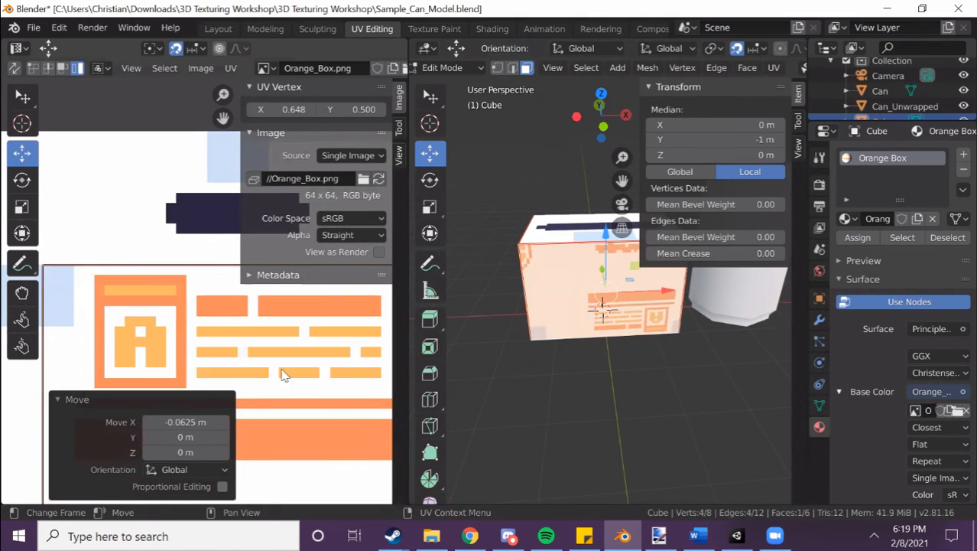
- Undo the sideways moves of the front face's UVs
key("ctrl+z")
key("ctrl+z")
scroll(252, 350, "down", 6)
left_click_drag(180, 321, 237, 328)
key("ctrl+z")
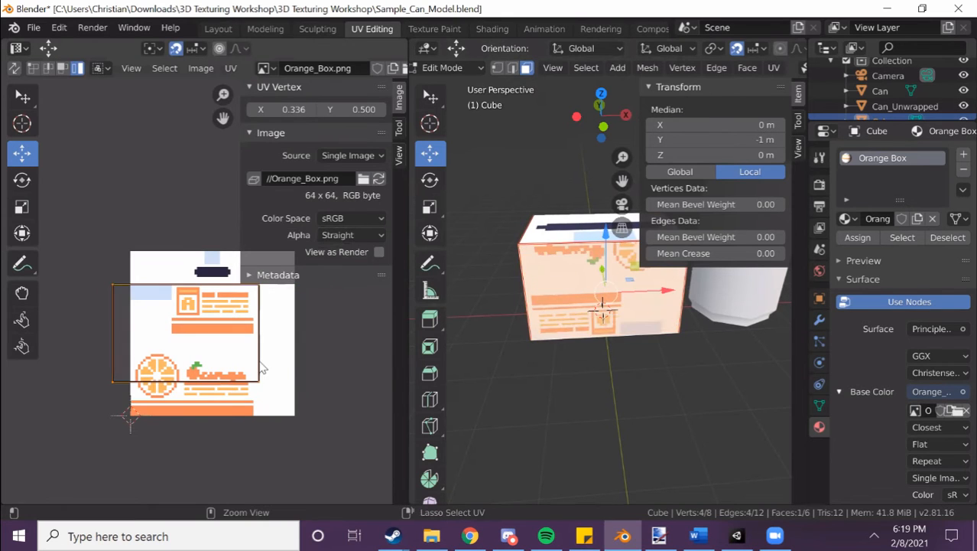
- Move the front face's UVs horizontally over the label artwork and set their X position to 0.7
key("g")
key("x")
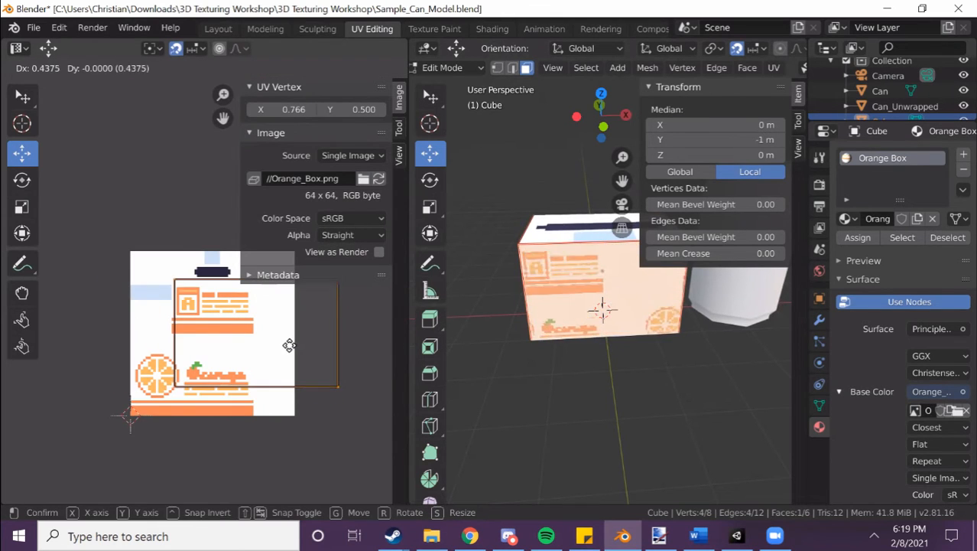
left_click(284, 344)
left_click(293, 109)
type("0.7")
key("Return")
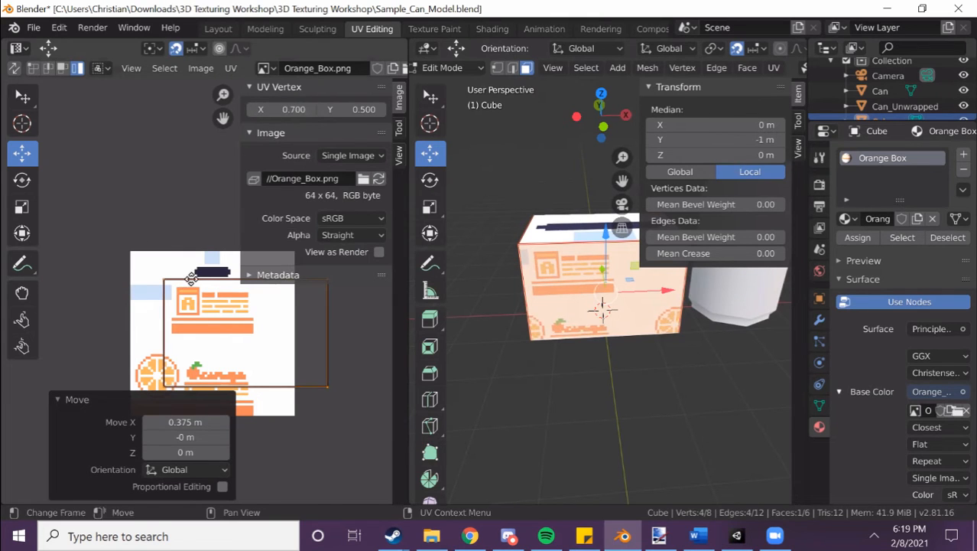
- Move the front face's UVs another 0.0625 m along X, up to the edge of the label artwork
key("g")
left_click(155, 262)
scroll(154, 262, "up", 2)
scroll(159, 245, "up", 3)
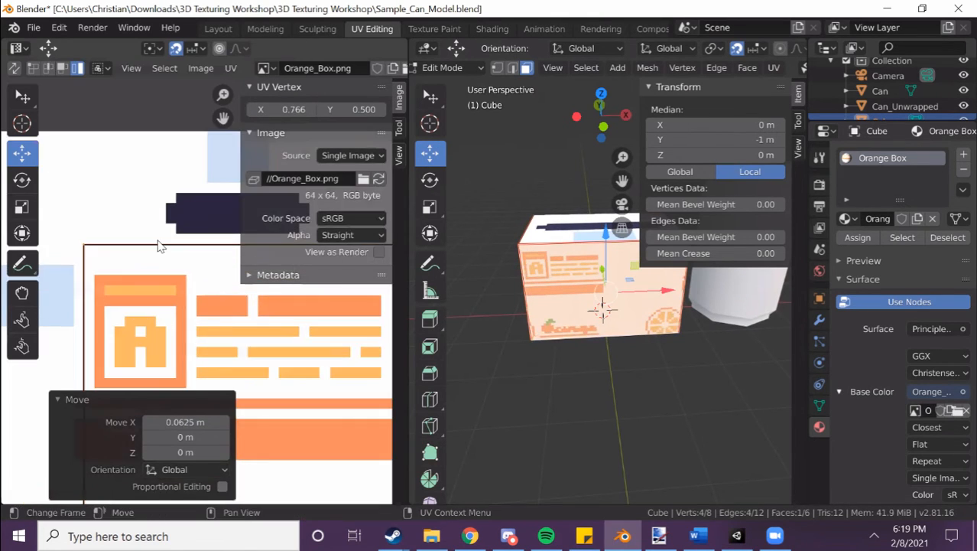
- Snap the selected front-face UVs to pixels and test moving them
left_click(230, 68)
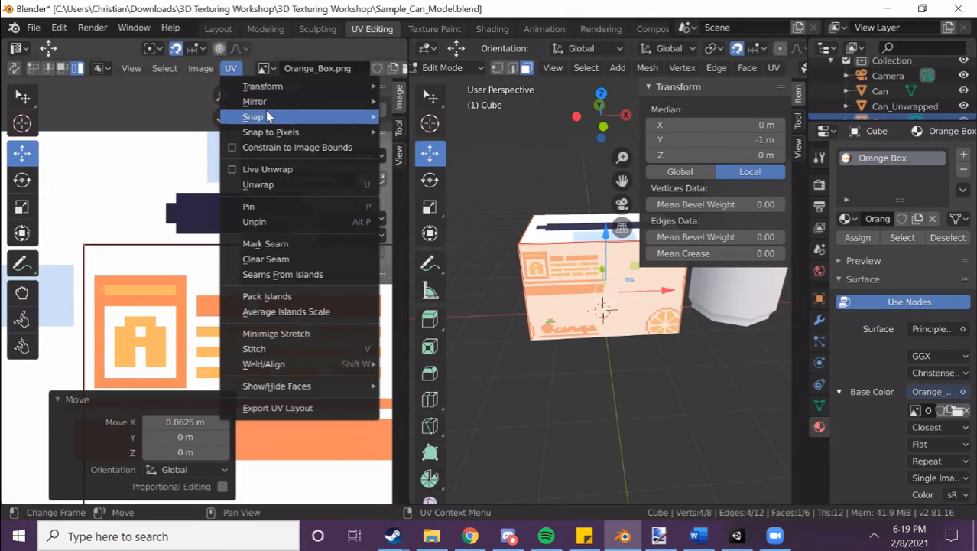
mouse_move(267, 116)
left_click(422, 118)
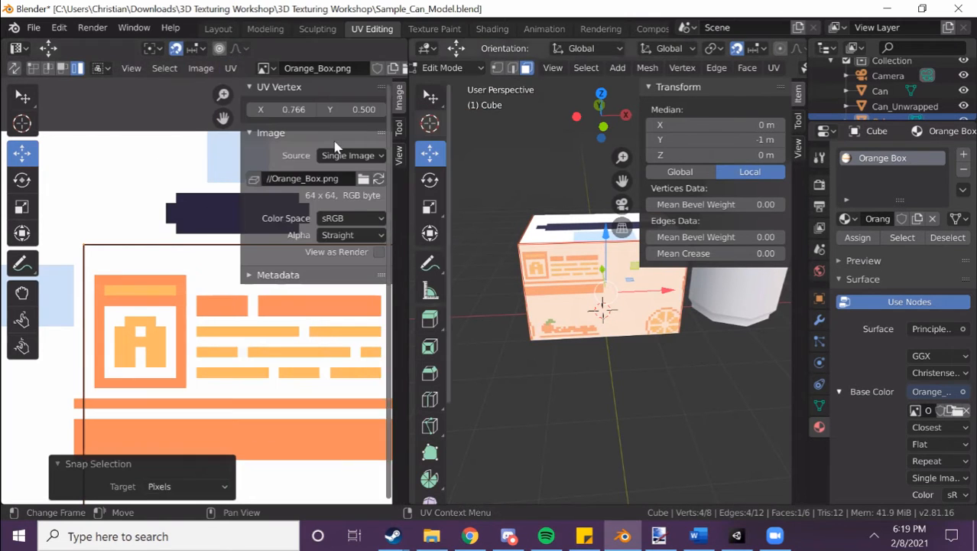
key("g")
left_click(133, 242)
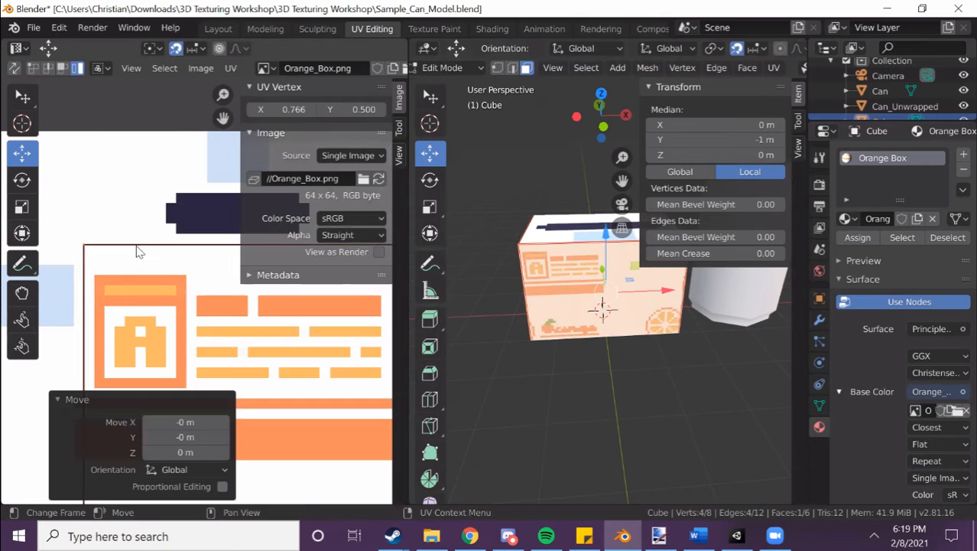
- Set Snap to Pixels to Center and move the front face's UVs -0.0625 m along X
scroll(136, 247, "down", 2)
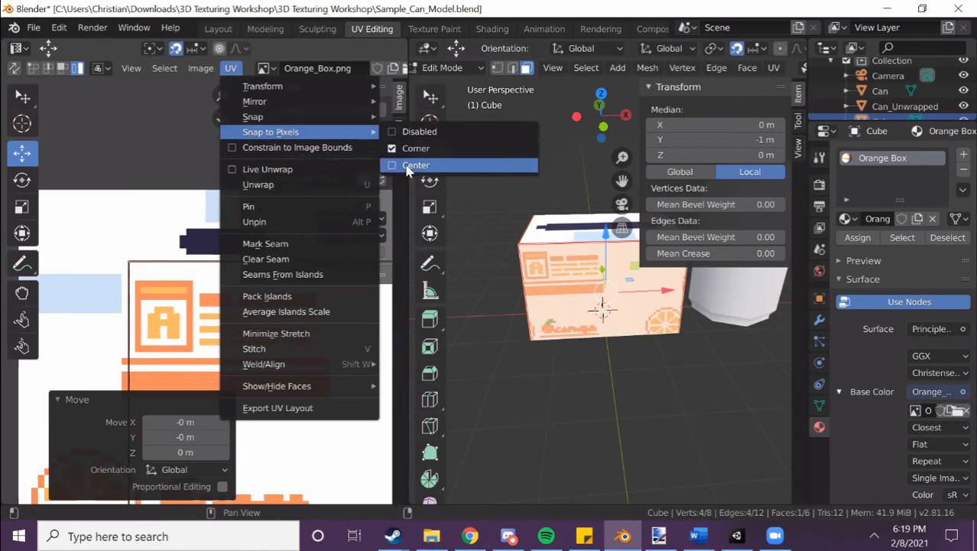
left_click(413, 148)
key("g")
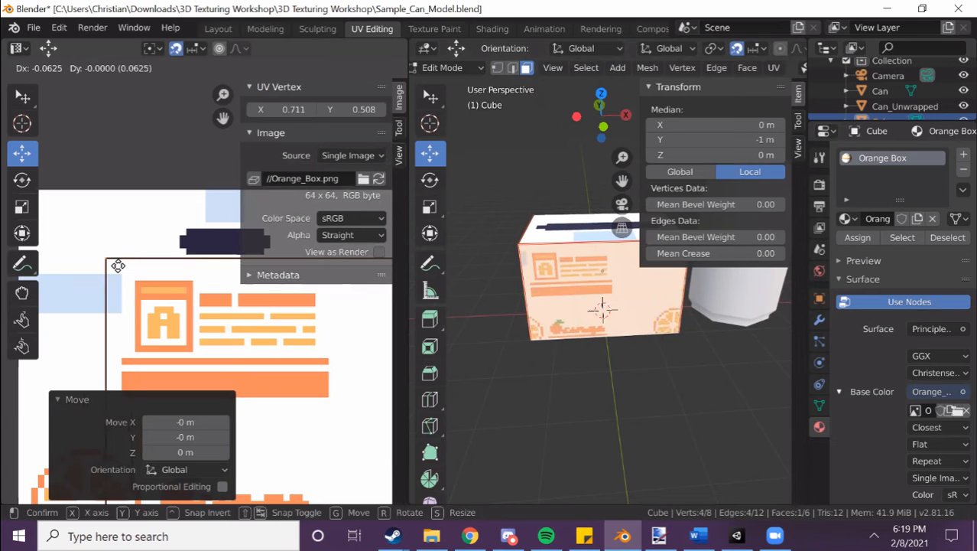
left_click(141, 274)
- Scale the front face's UVs by 0.933 and test moving them beside the label artwork
key("s")
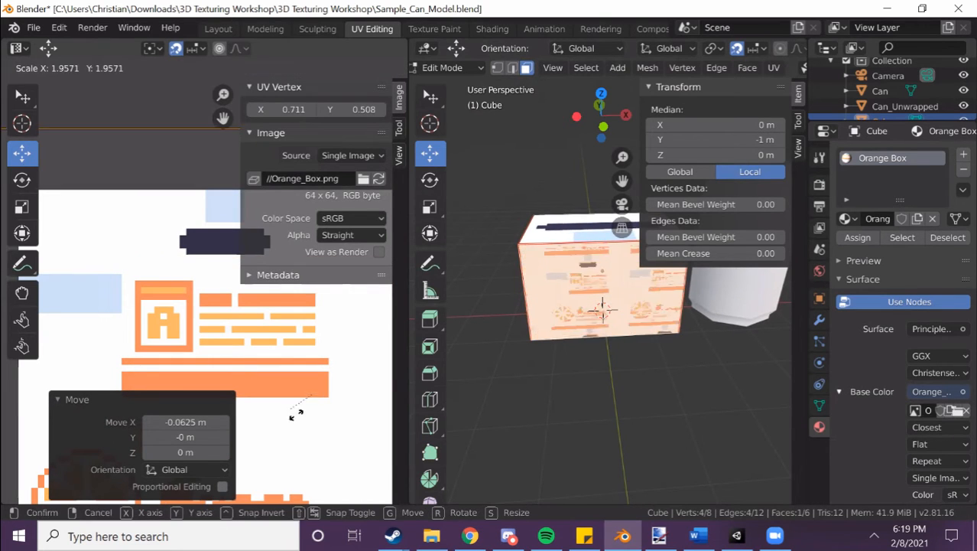
left_click(349, 463)
key("g")
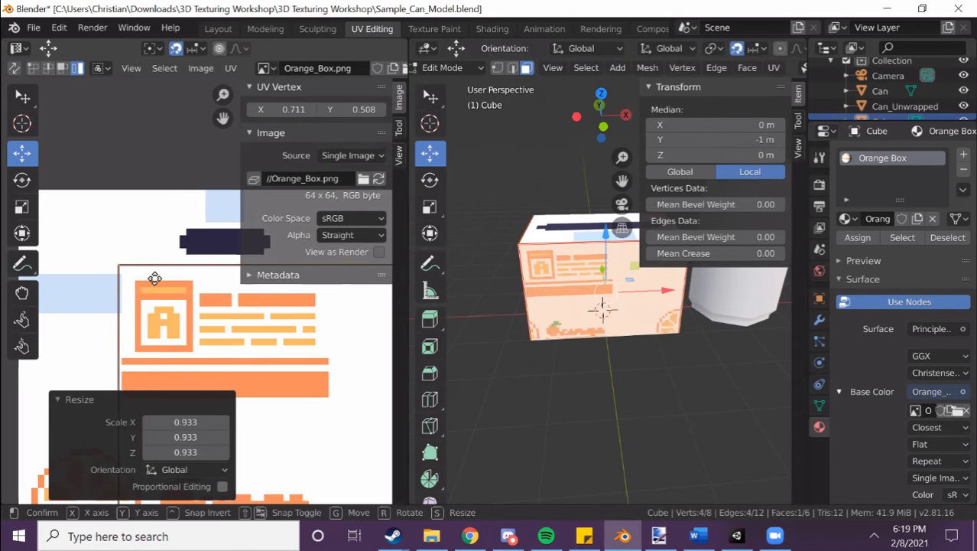
left_click(139, 281)
scroll(253, 332, "down", 4)
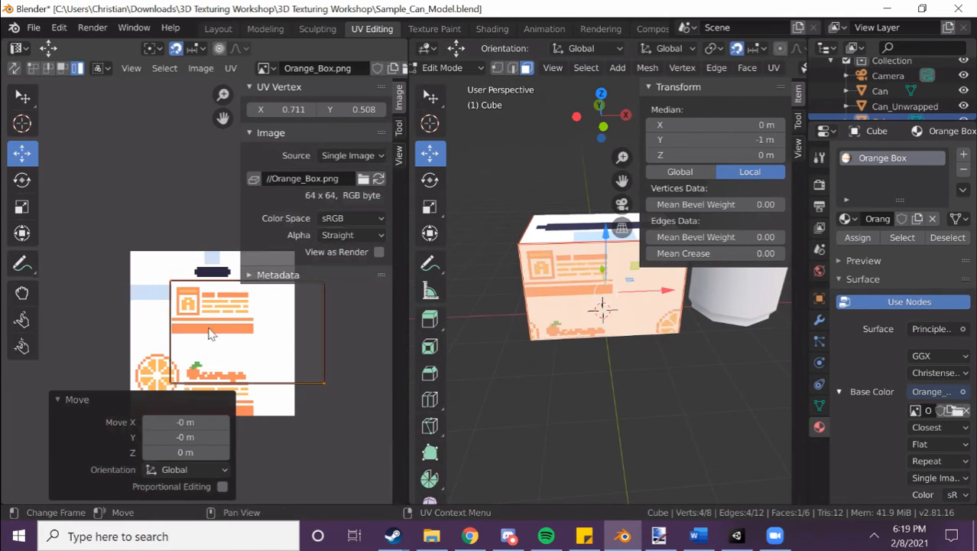
- Move the lower-right vertex of the front face's UVs by -0.438 m in X and 0.313 m in Y
left_click(33, 68)
left_click(321, 378)
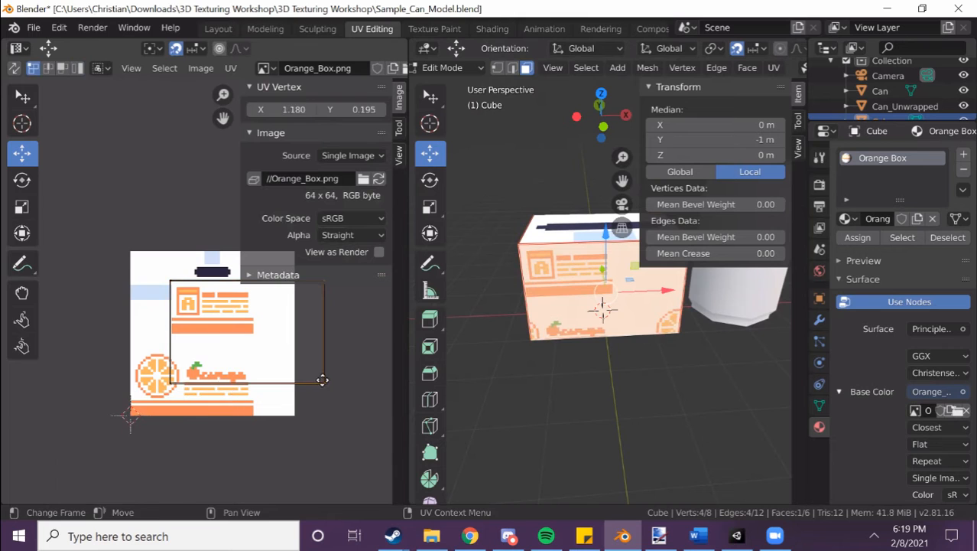
key("g")
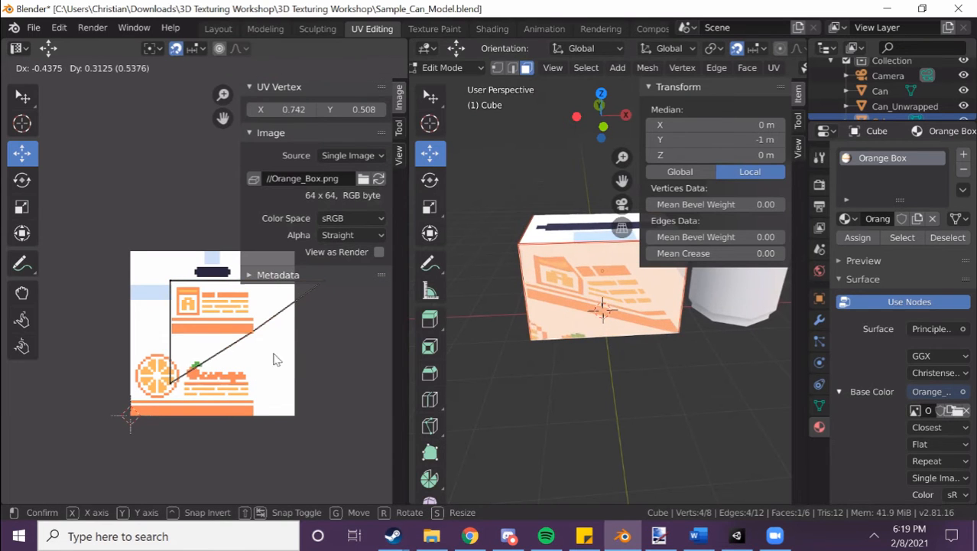
left_click(277, 356)
- Move the lower-left vertex of the front face's UVs up 0.3125 m to the lower edge of the label artwork
scroll(279, 359, "up", 2)
scroll(284, 363, "up", 2)
scroll(283, 362, "down", 1)
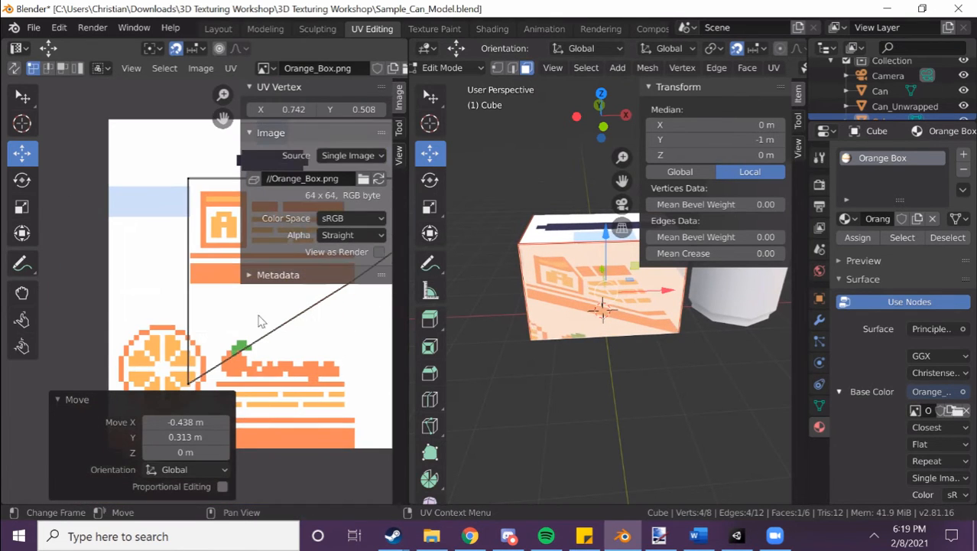
left_click(183, 381)
key("g")
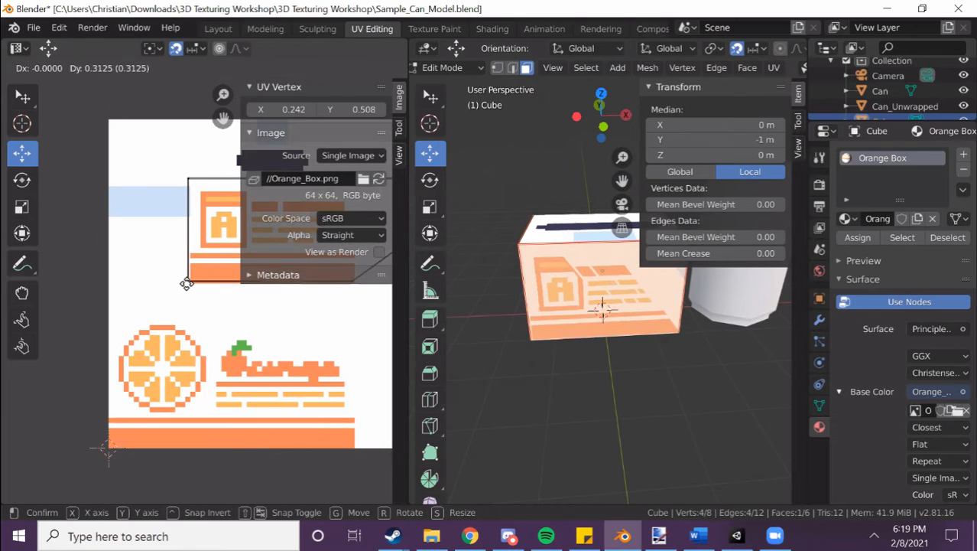
left_click(188, 280)
- Move the upper-right vertex of the front face's UVs -0.438 m along X to the label artwork's right edge
scroll(136, 378, "up", 3)
left_click(285, 307)
middle_click_drag(258, 344, 231, 366)
left_click(276, 292)
key("g")
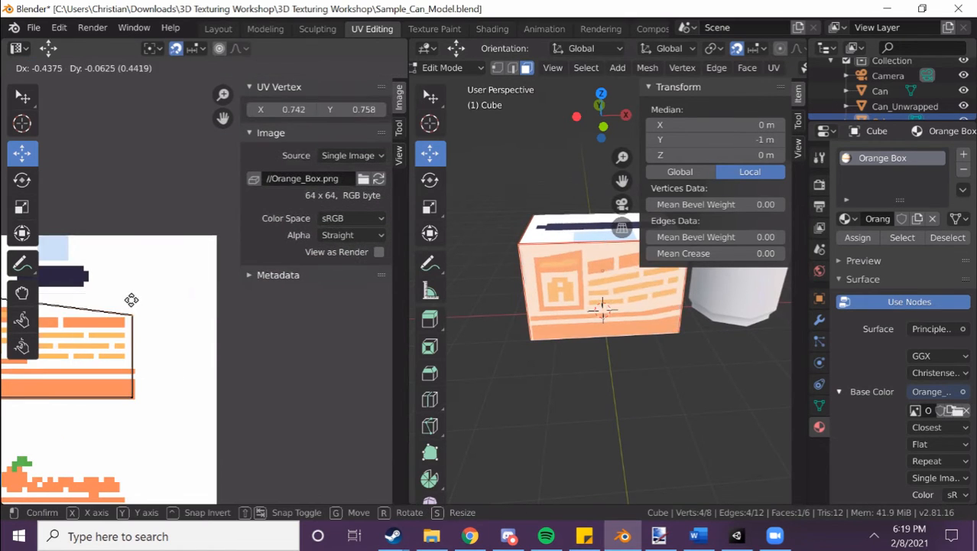
left_click(138, 295)
scroll(257, 309, "down", 1)
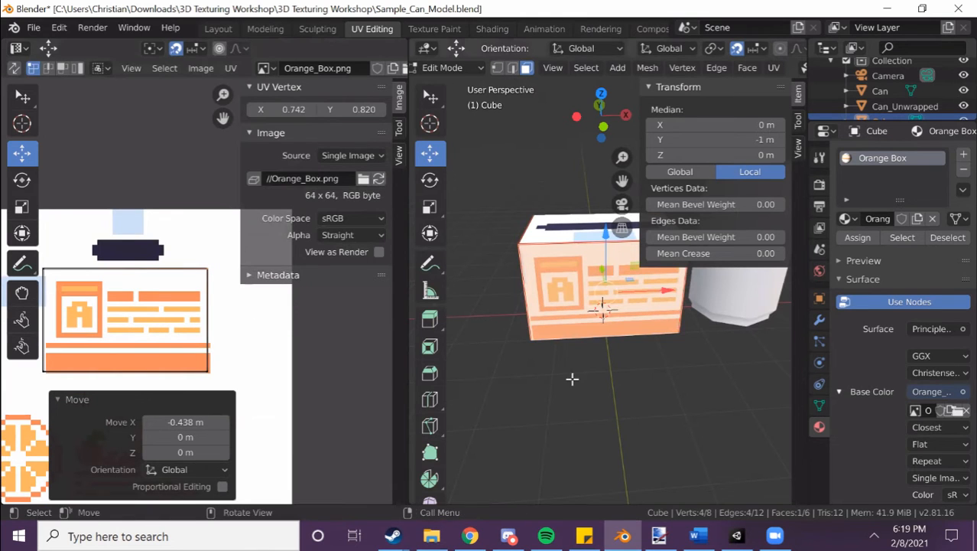
- Review the Snap to Pixels options and examine how the label artwork sits on the box from several sides
middle_click_drag(562, 368, 558, 367)
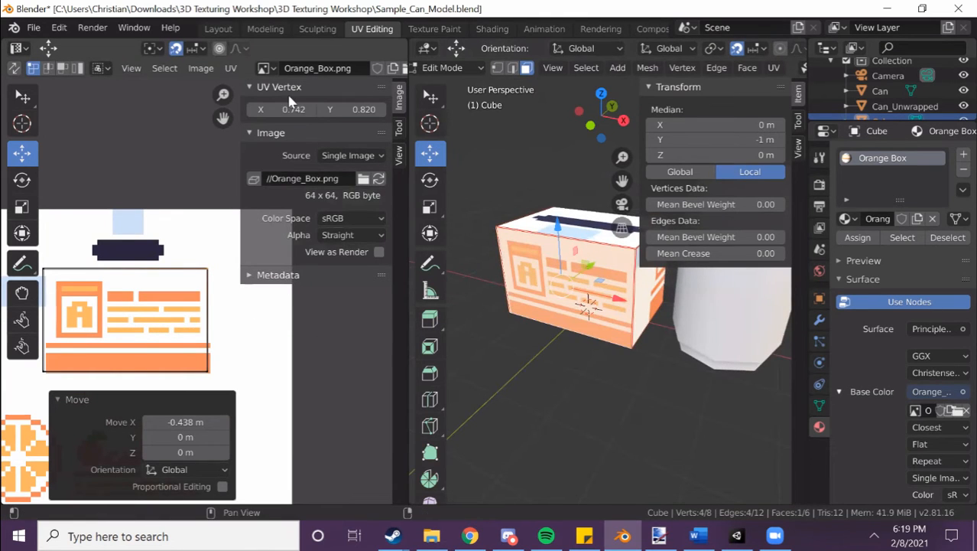
left_click(231, 69)
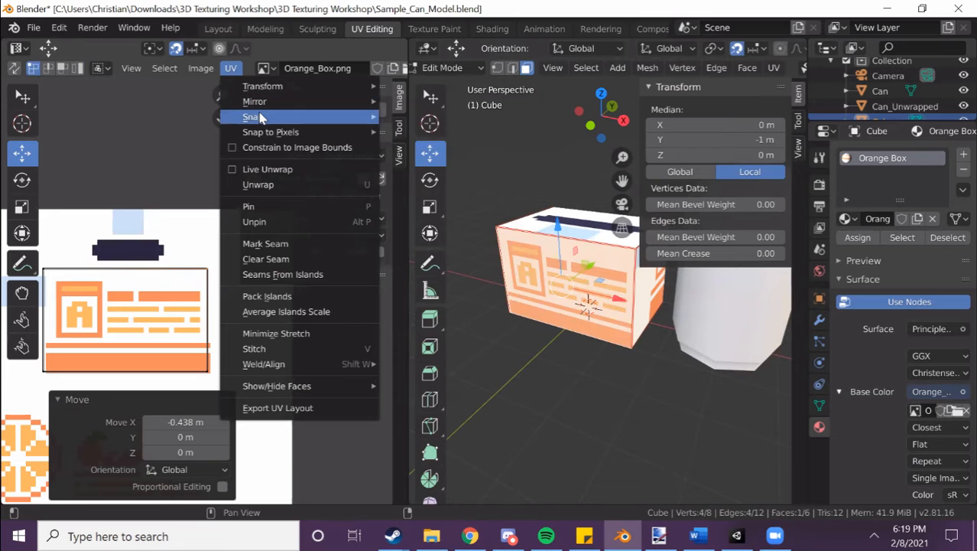
mouse_move(260, 117)
mouse_move(277, 136)
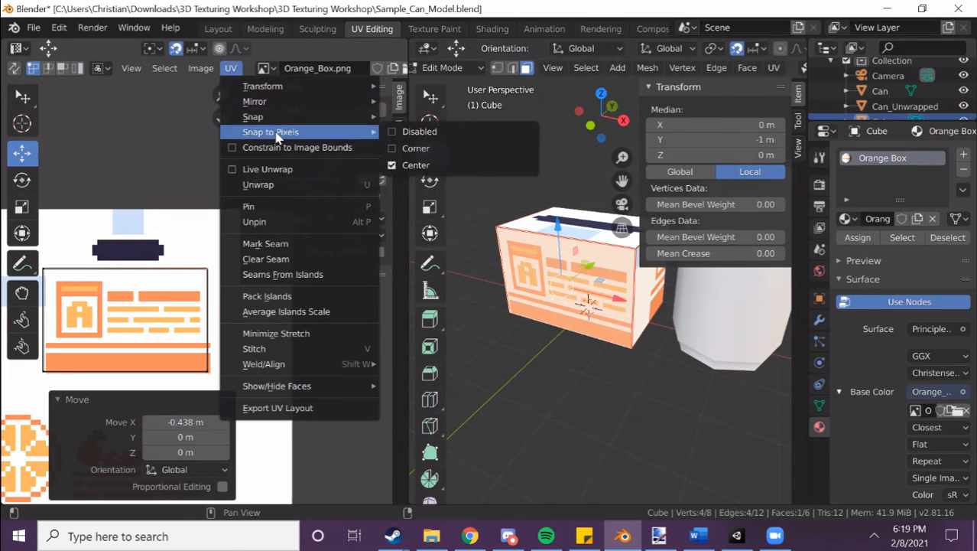
middle_click_drag(124, 220, 218, 222)
scroll(162, 239, "down", 2)
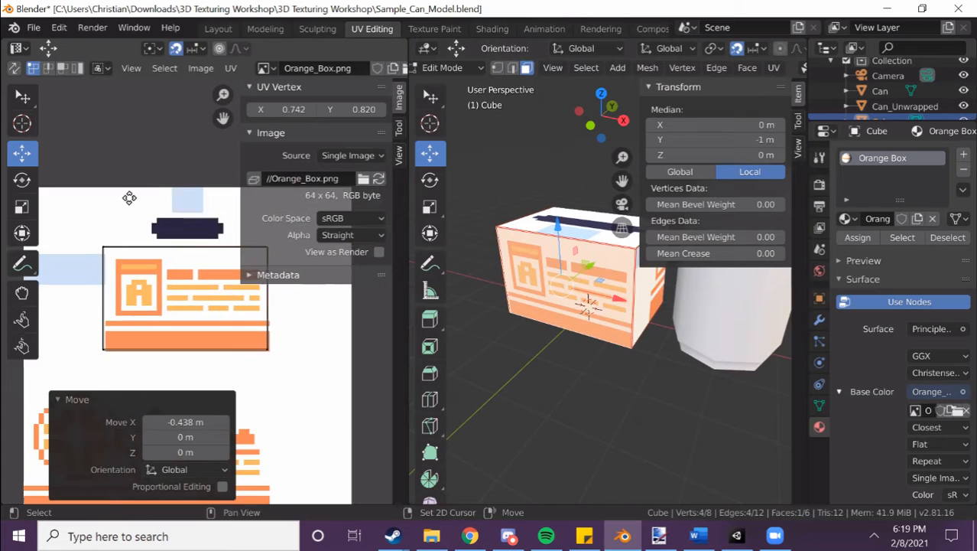
middle_click_drag(566, 344, 532, 298)
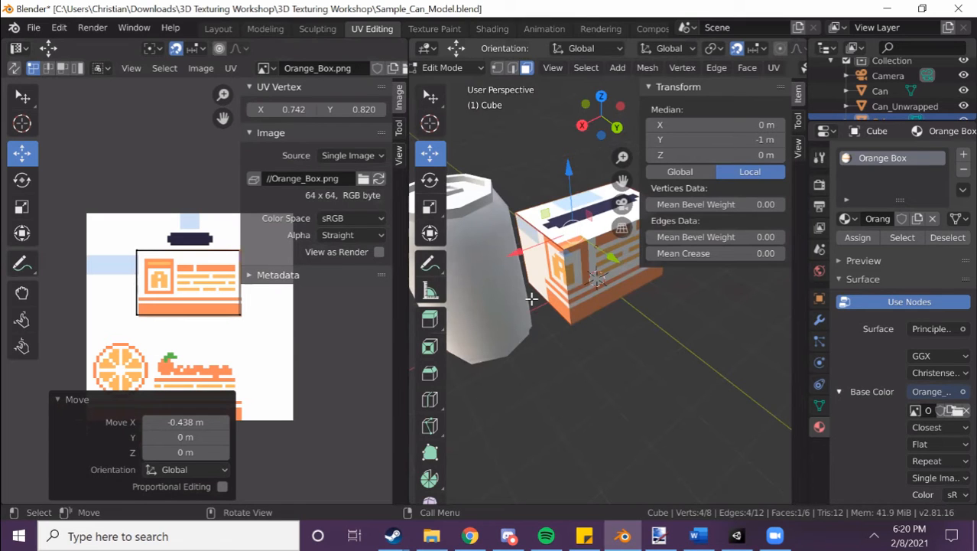
scroll(255, 341, "down", 2)
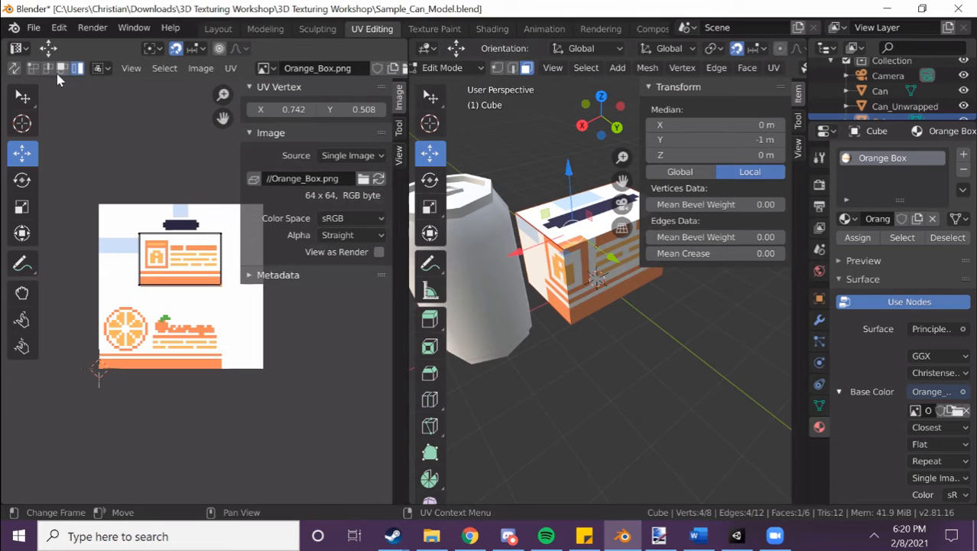
- Select the front face's whole UV island and move it down over the orange fruit artwork
left_click(181, 238)
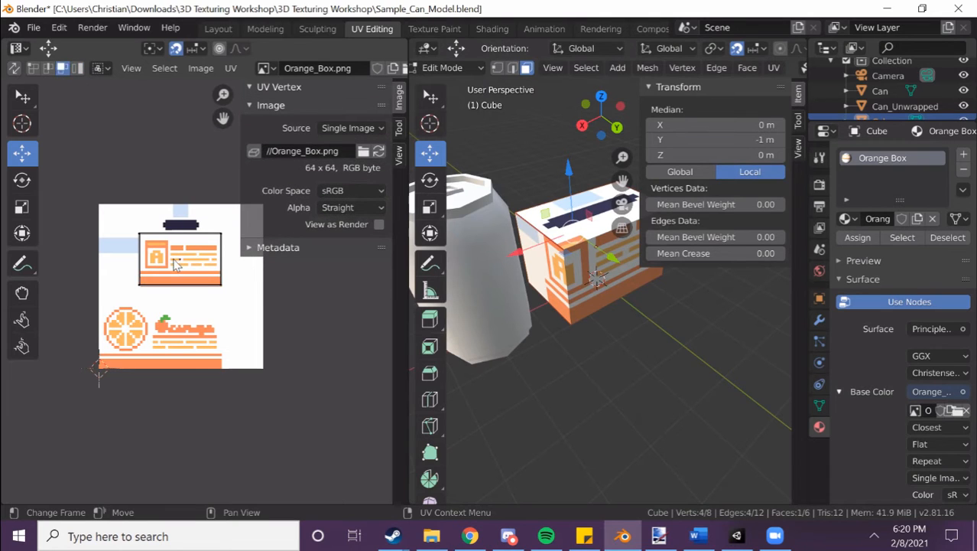
left_click(176, 264)
left_click(76, 68)
left_click_drag(183, 270, 99, 301)
left_click(33, 68)
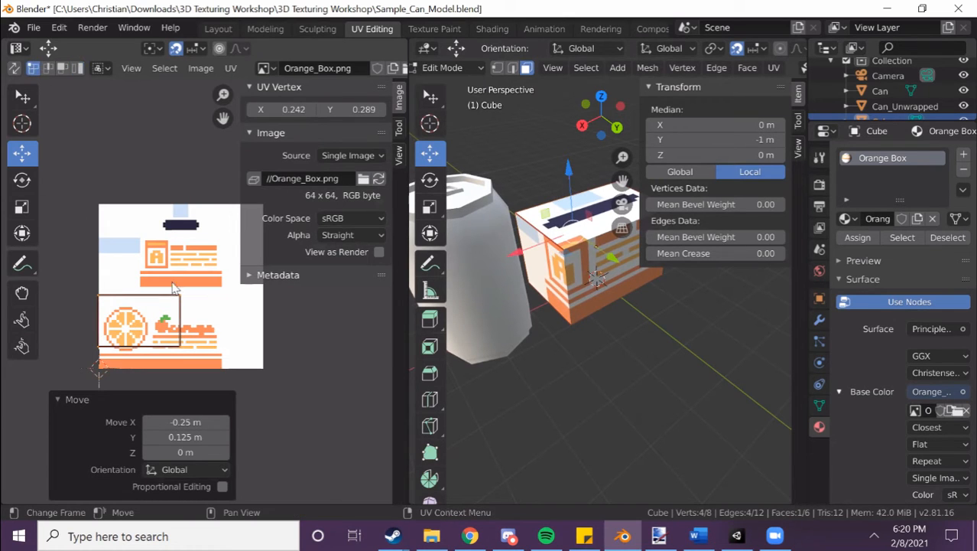
- Move the corner vertices of the front face's UVs to enclose the orange fruit, logo text and bottom stripe
left_click_drag(176, 354, 217, 375)
left_click_drag(141, 317, 100, 297)
left_click_drag(220, 317, 222, 285)
left_click_drag(138, 366, 99, 367)
- Select the box's back face and move its whole UV island down over the orange fruit artwork
middle_click_drag(585, 307, 534, 320)
key("KP_Decimal")
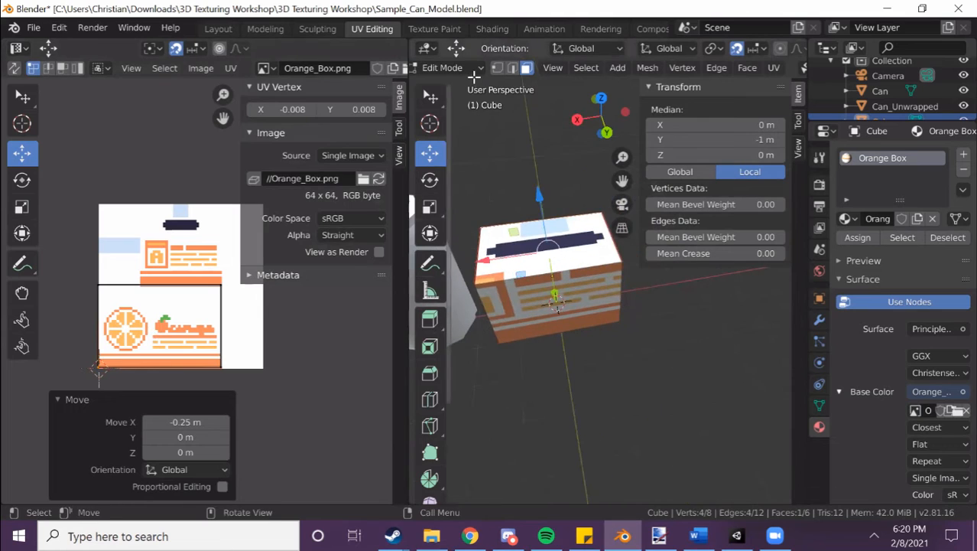
left_click(519, 319)
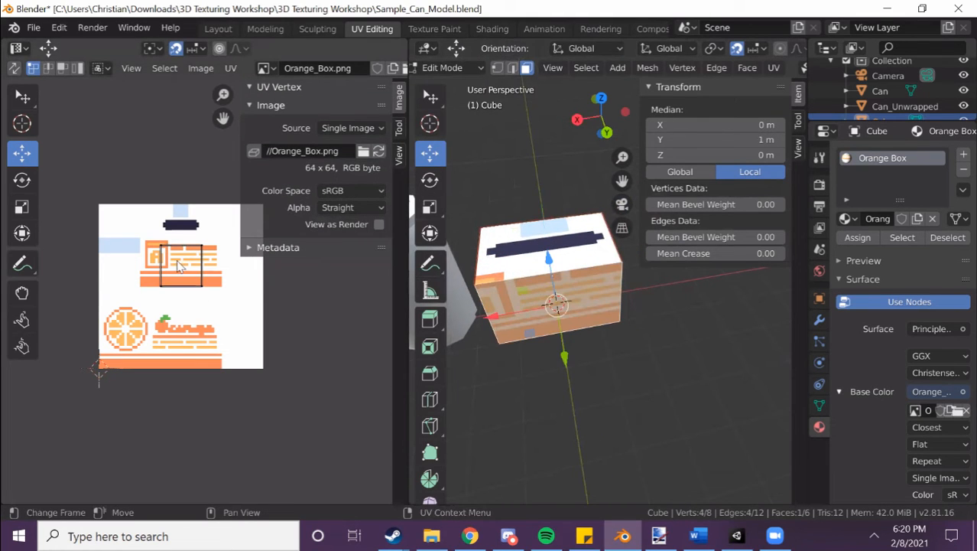
left_click(76, 68)
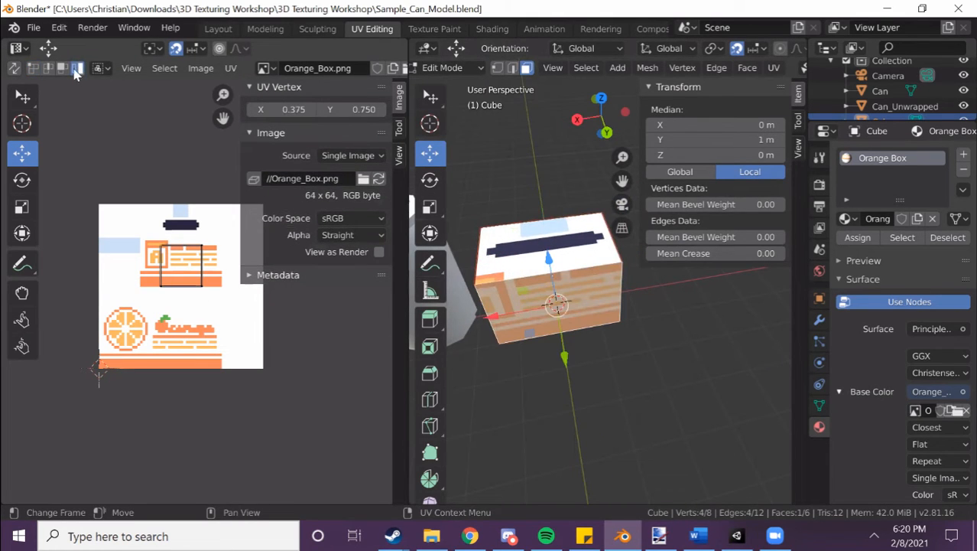
left_click(61, 70)
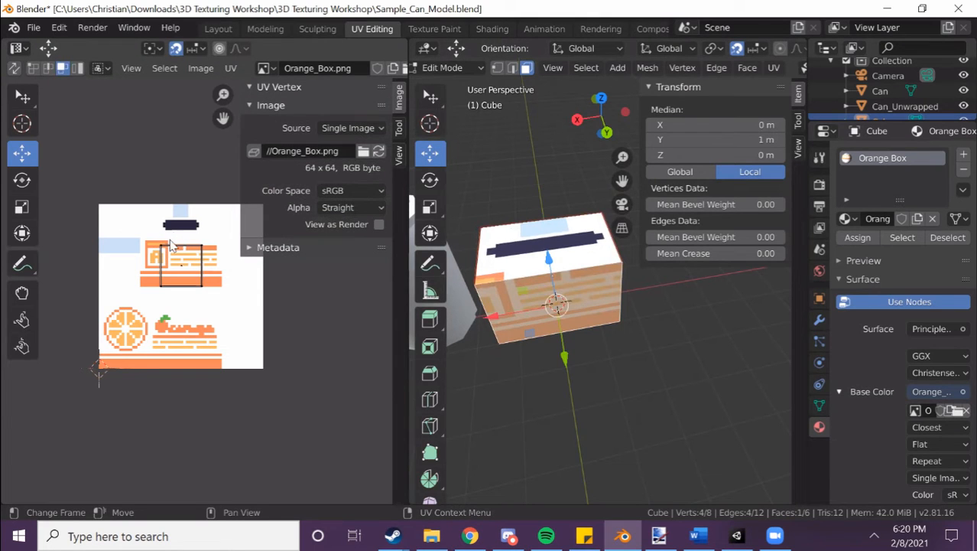
left_click(77, 68)
left_click(183, 264)
left_click_drag(184, 263, 223, 360)
- Fit the back face's UVs around the fruit artwork, placing the upper corners at 0.742, 0.492 and 0.008, 0.492
left_click(33, 67)
left_click_drag(140, 331, 222, 289)
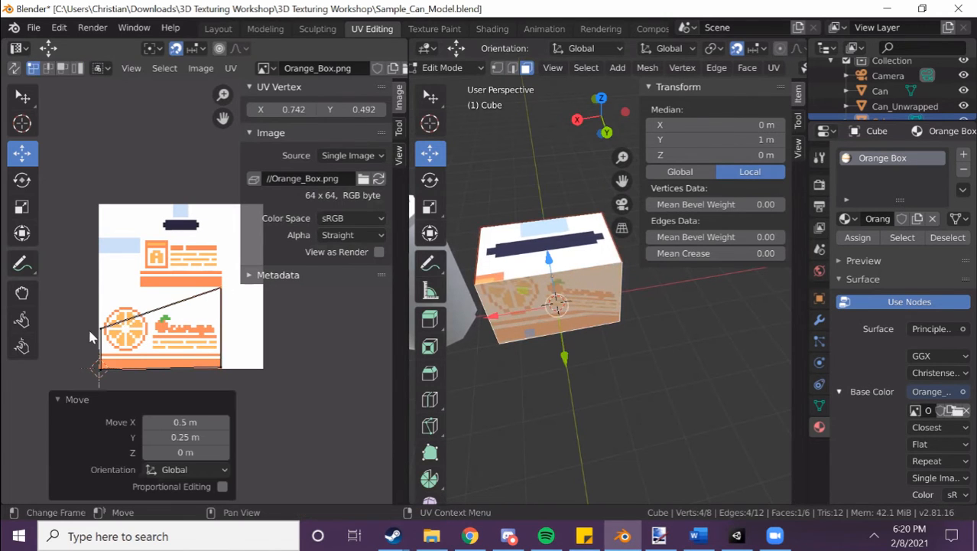
left_click_drag(106, 330, 106, 288)
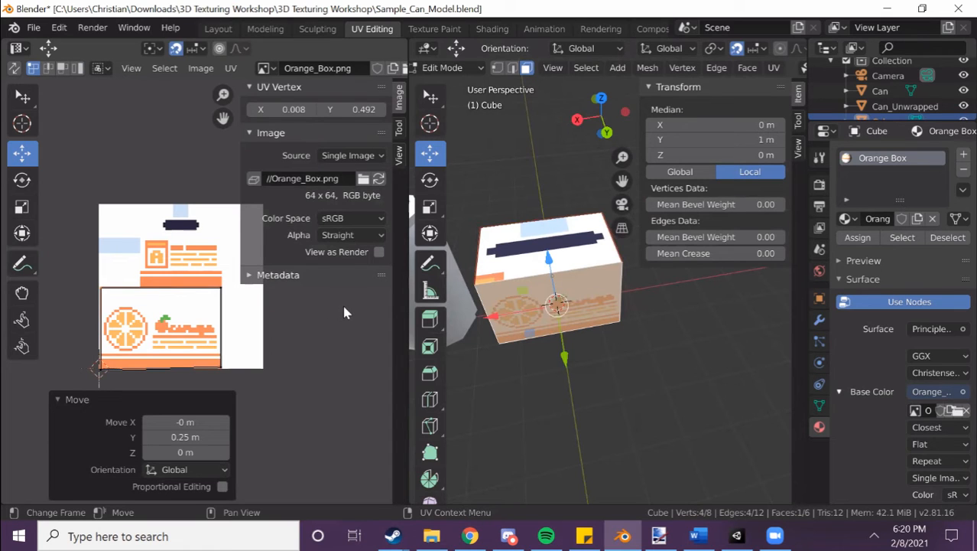
- Move the top face's UV island by -0.375 m in X and -0.25 m in Y onto the blank area below the light blue strip
left_click(530, 255)
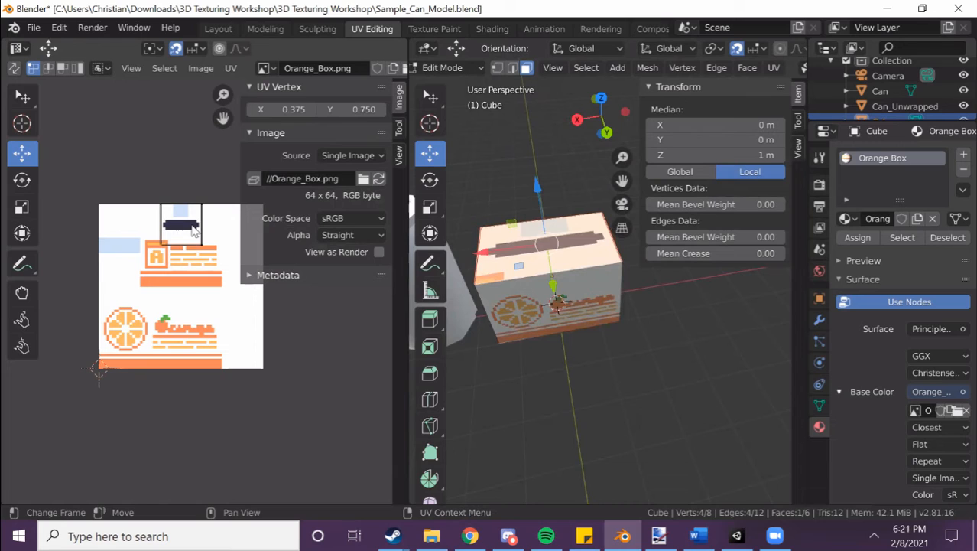
left_click(77, 68)
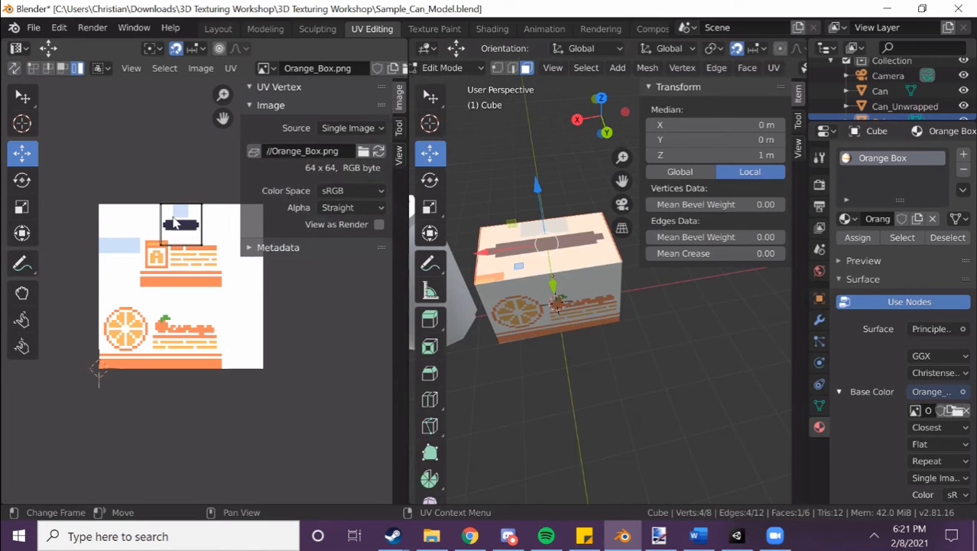
key("g")
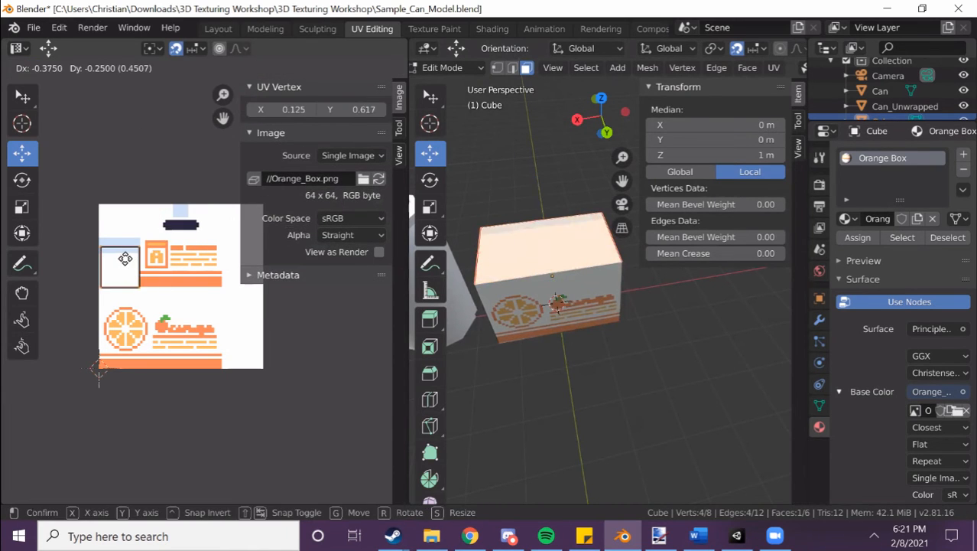
left_click(111, 283)
- Examine the textured box from several sides, including in Object Mode
scroll(523, 213, "down", 3)
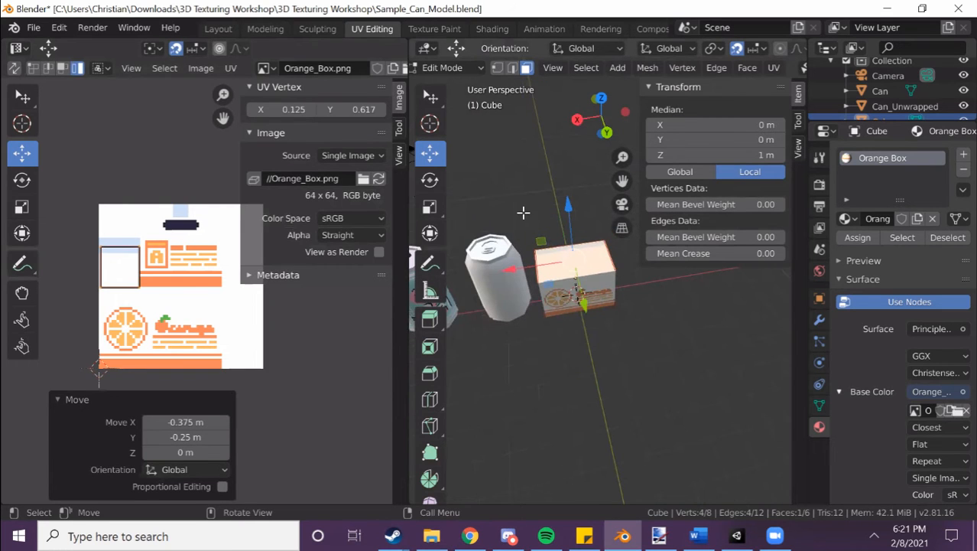
middle_click_drag(523, 212, 540, 198)
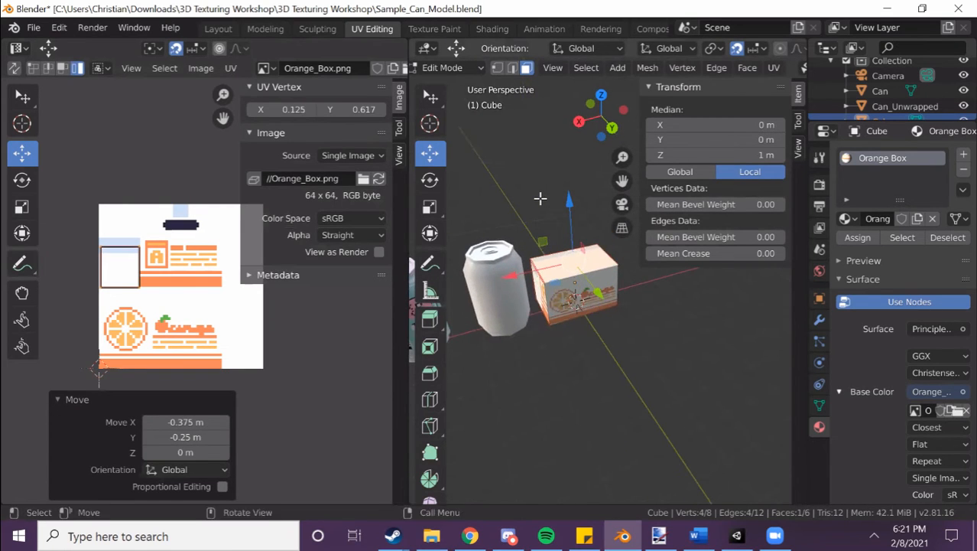
scroll(562, 260, "up", 5)
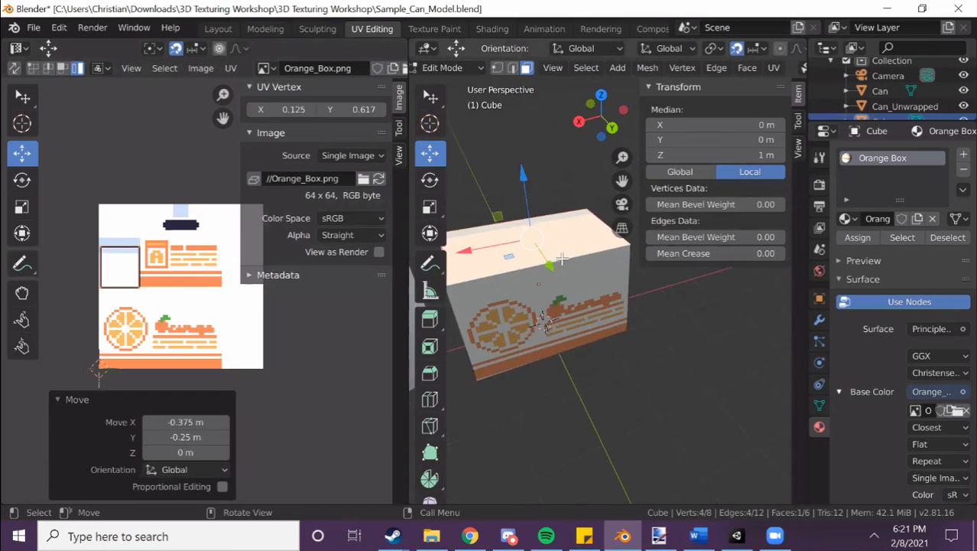
middle_click_drag(562, 265, 539, 253)
middle_click_drag(538, 254, 611, 380)
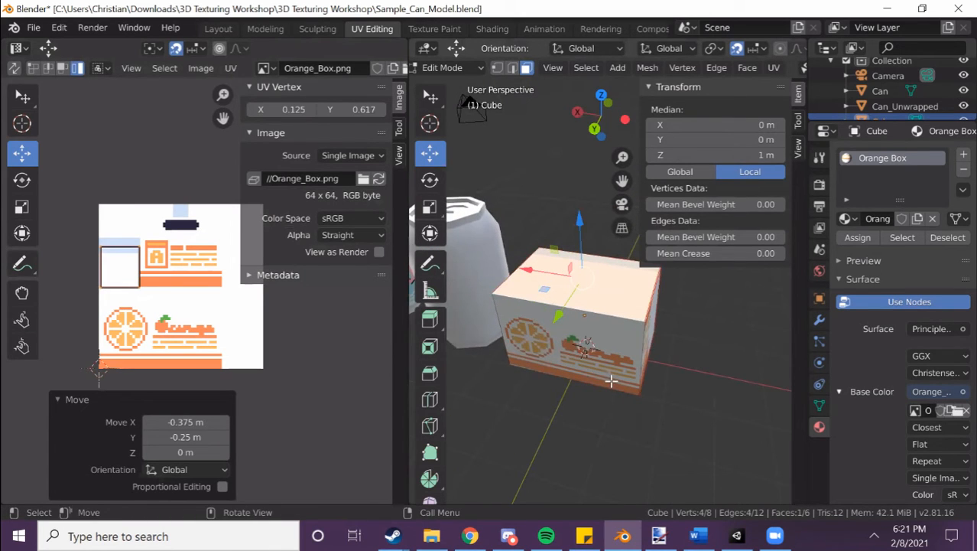
key("Tab")
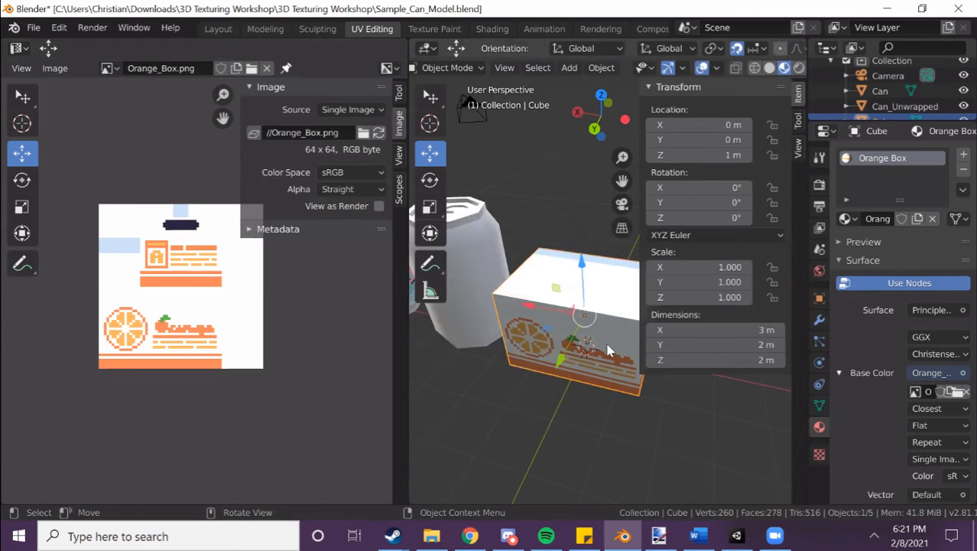
middle_click_drag(602, 341, 573, 345)
scroll(606, 74, "down", 1)
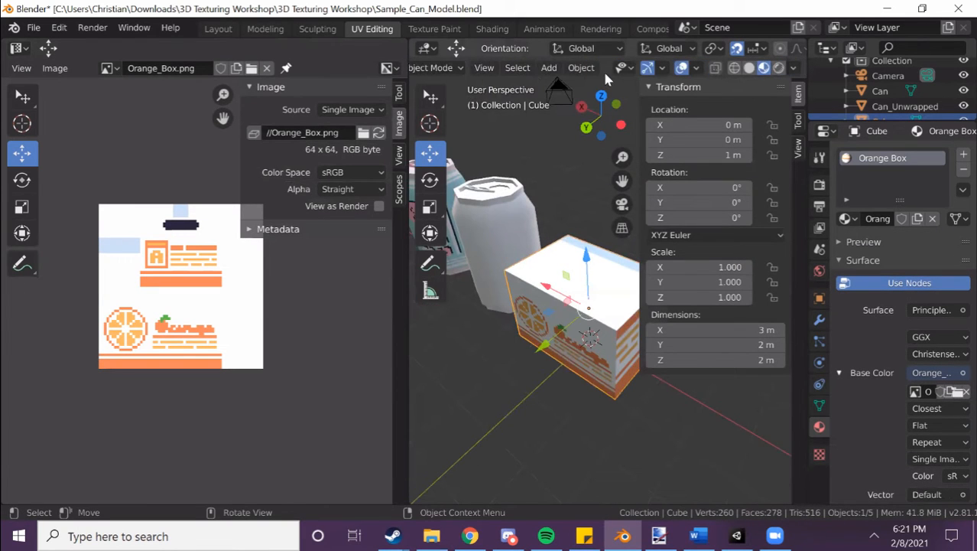
scroll(552, 318, "up", 2)
- Select all of the box's faces in Edit Mode and open the UV unwrapping options
key("Tab")
key("a")
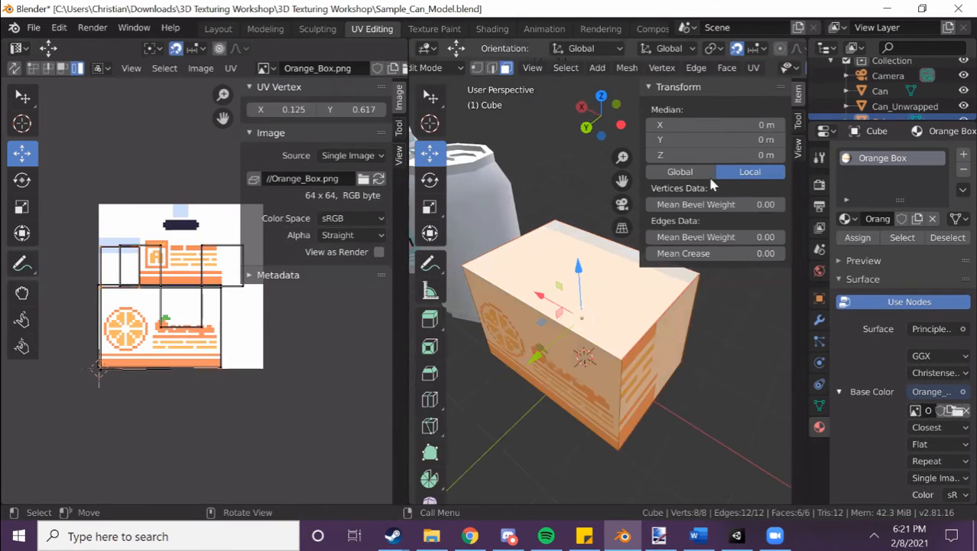
left_click(756, 70)
- Select the box's top and orange-logo faces, clear the selection, and reselect all of its faces
left_click(614, 283)
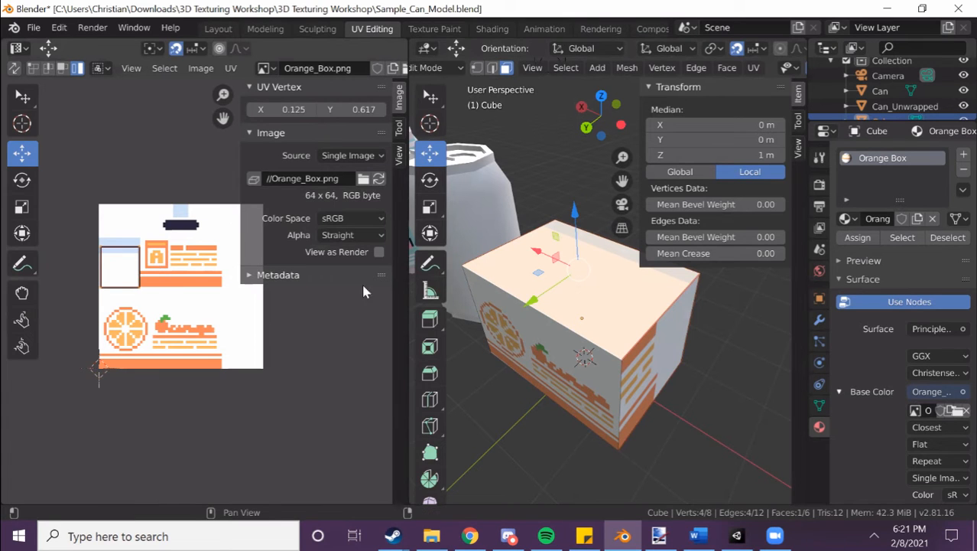
left_click(568, 357, "shift")
middle_click_drag(569, 359, 636, 324)
key("alt+a")
key("a")
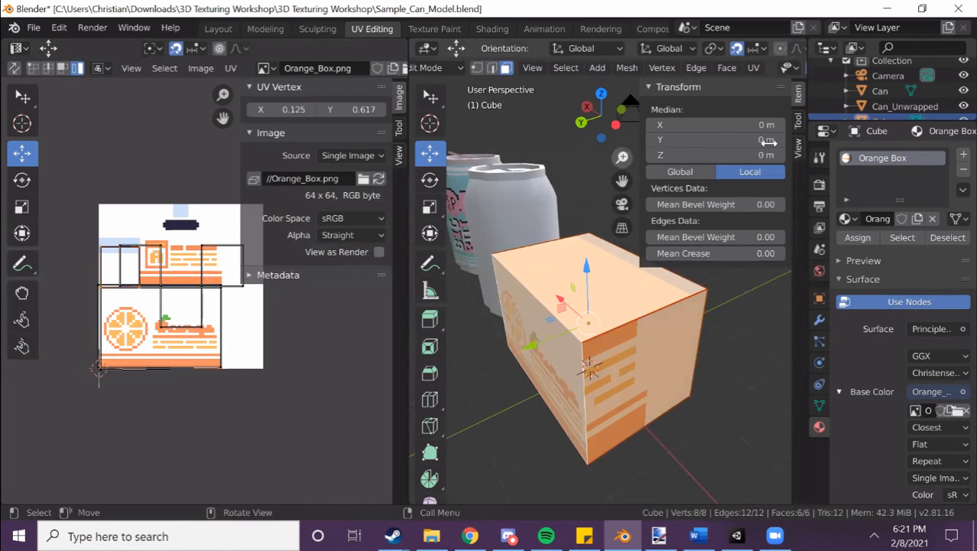
- Clear the seams from all of the box's edges in edge selection mode and deselect everything
right_click(586, 211)
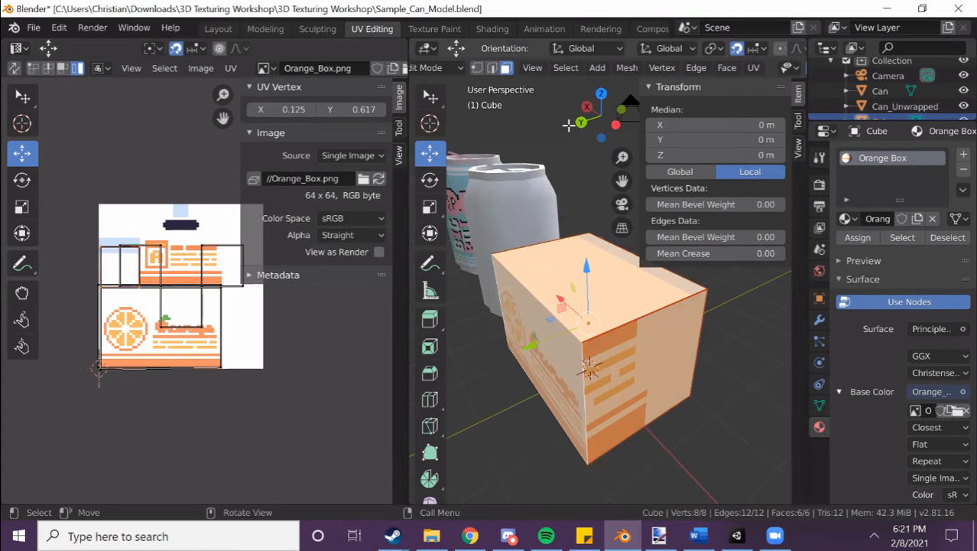
left_click(755, 66)
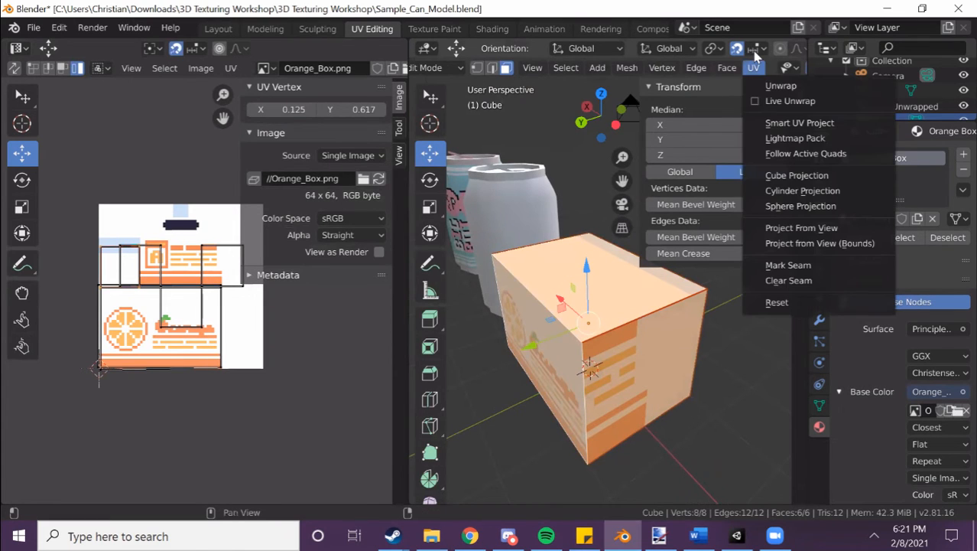
right_click(595, 173)
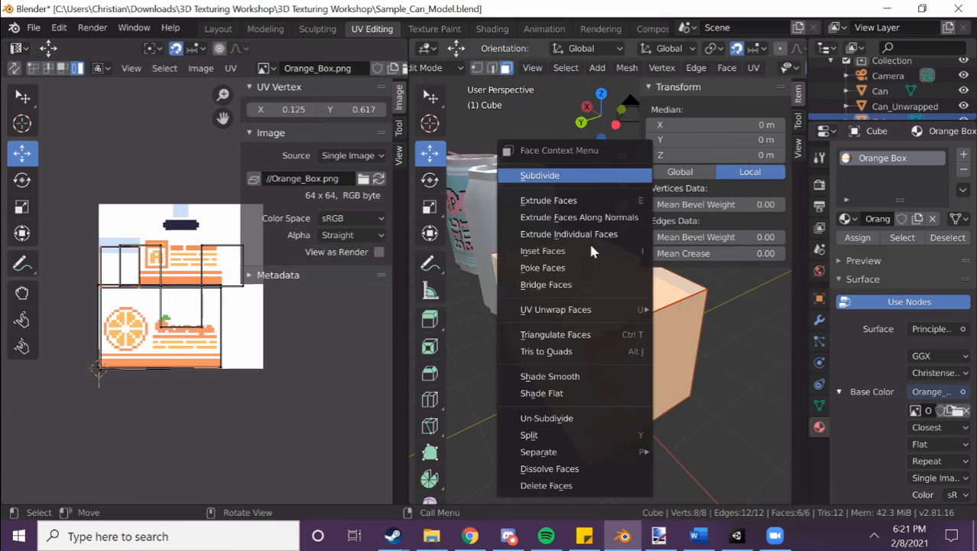
key("Escape")
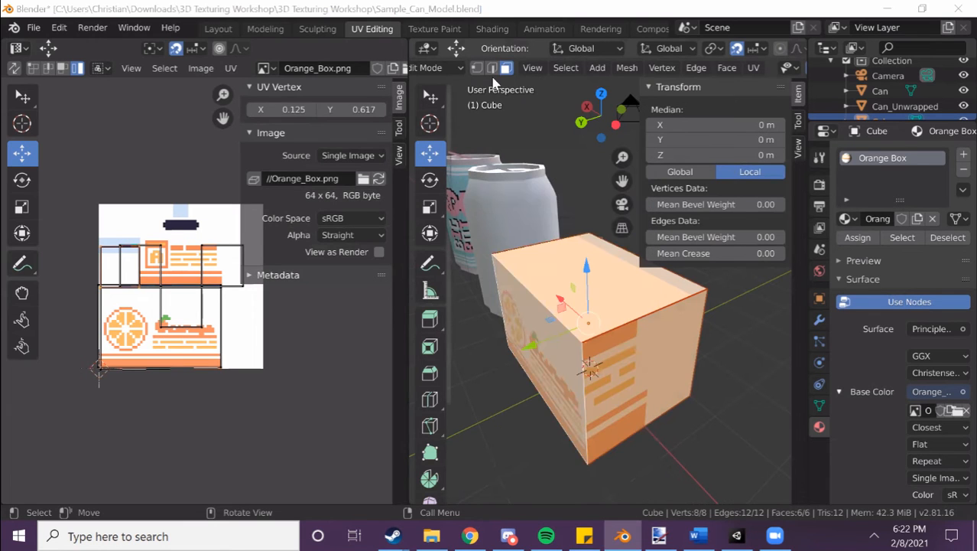
key("2")
key("alt+a")
key("a")
right_click(590, 368)
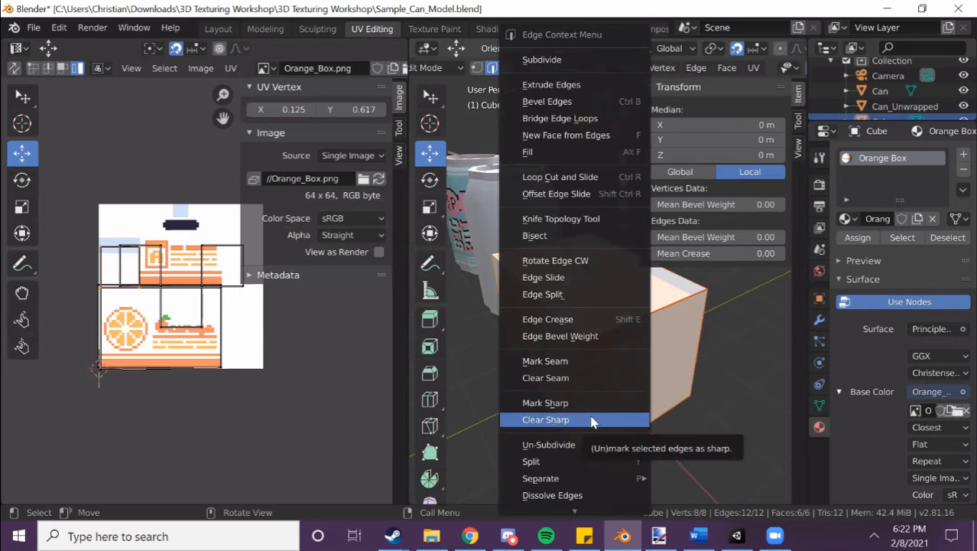
left_click(581, 378)
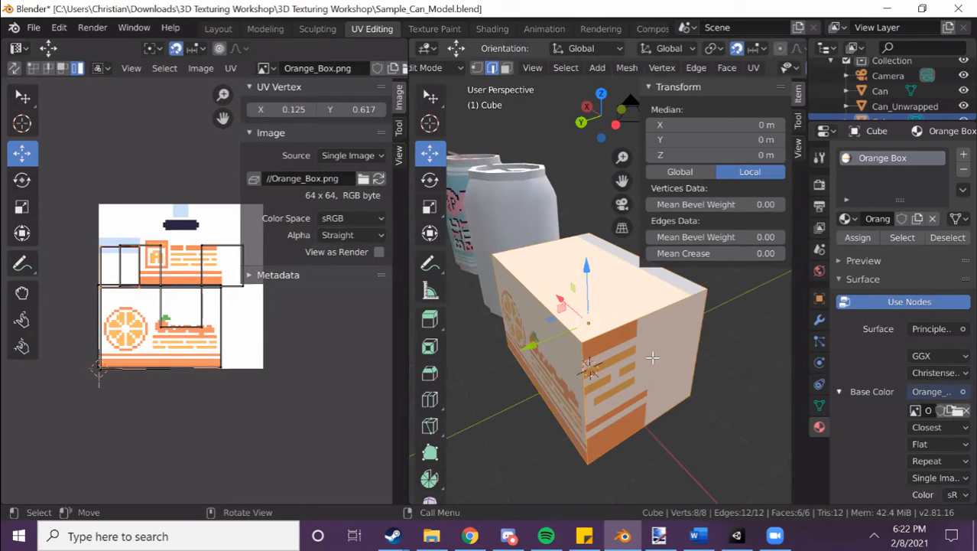
key("alt+a")
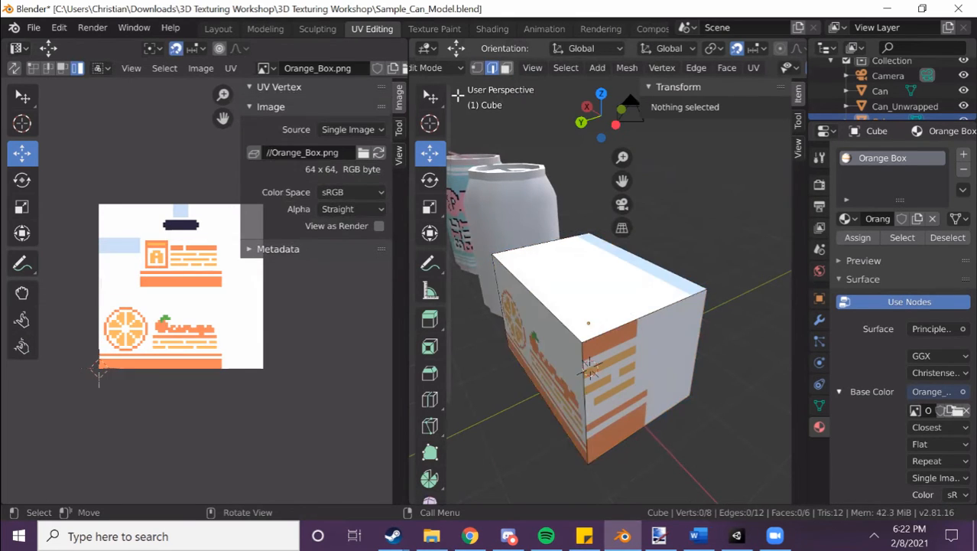
- Select all of the box's faces except the top and unwrap them with the Angle Based method
key("a")
middle_click_drag(589, 367, 535, 322)
left_click(568, 429, "shift")
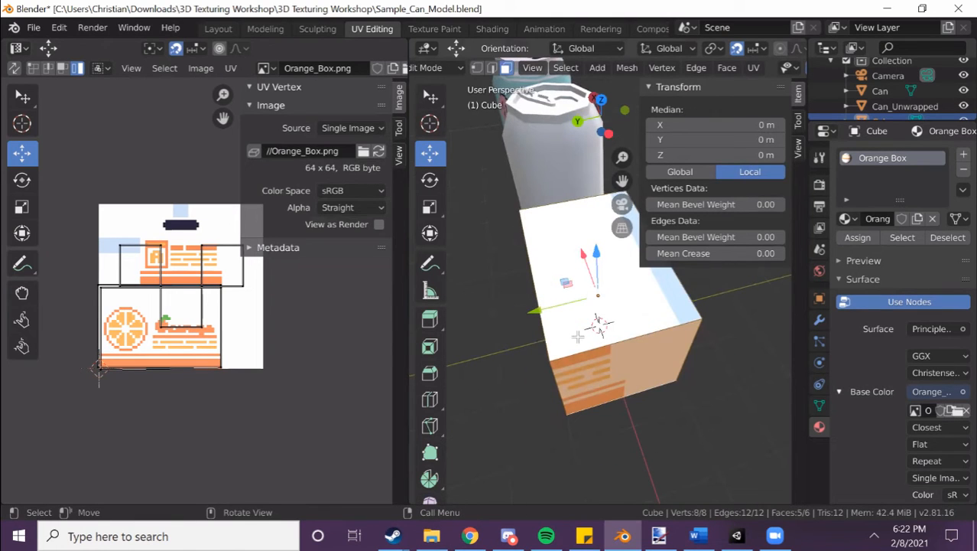
left_click(753, 67)
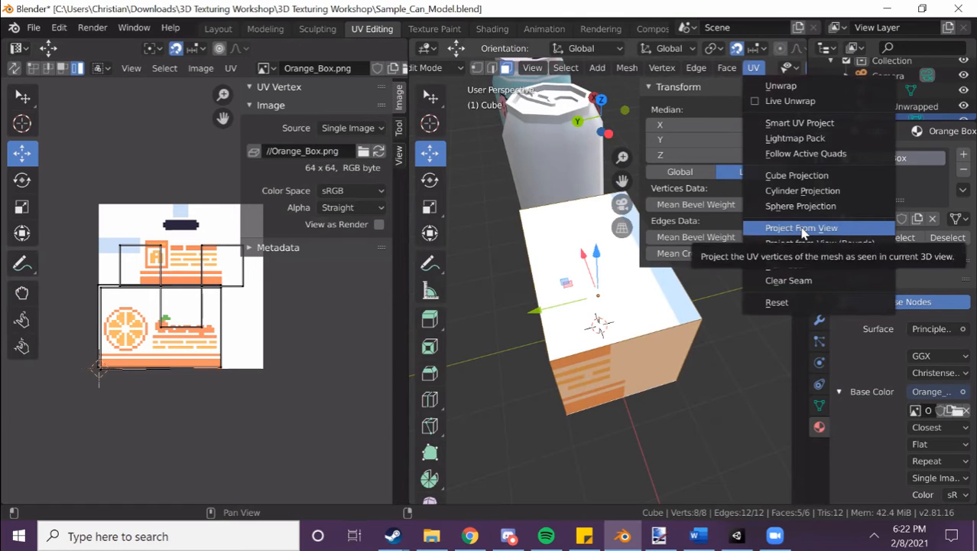
left_click(776, 86)
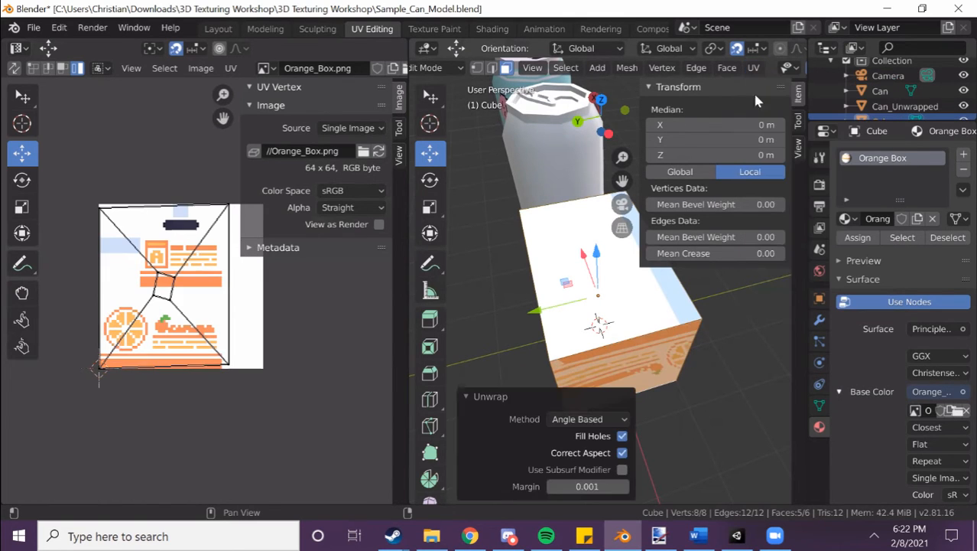
scroll(198, 277, "up", 3)
scroll(259, 301, "down", 2)
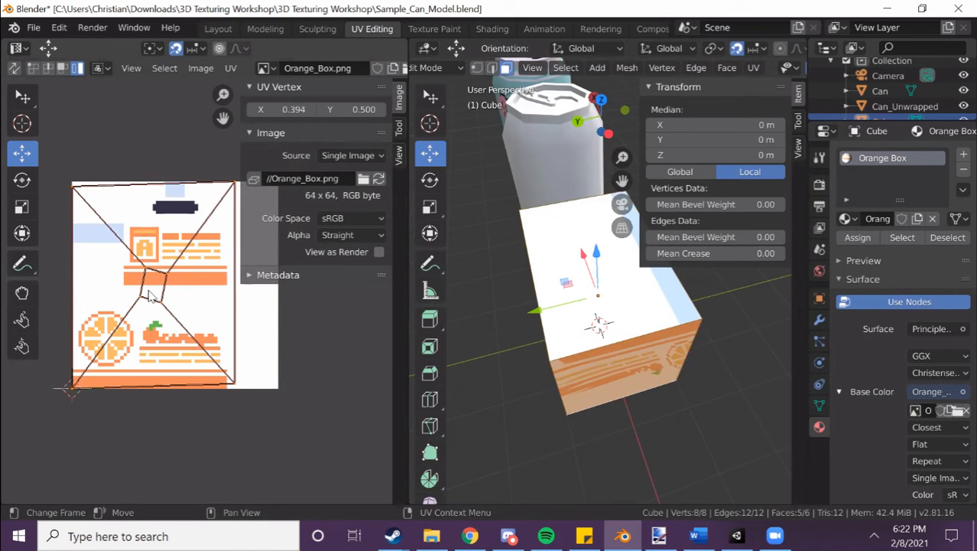
mouse_move(596, 321)
middle_mouse_down()
mouse_move(582, 325)
mouse_move(604, 328)
mouse_move(596, 327)
middle_mouse_up()
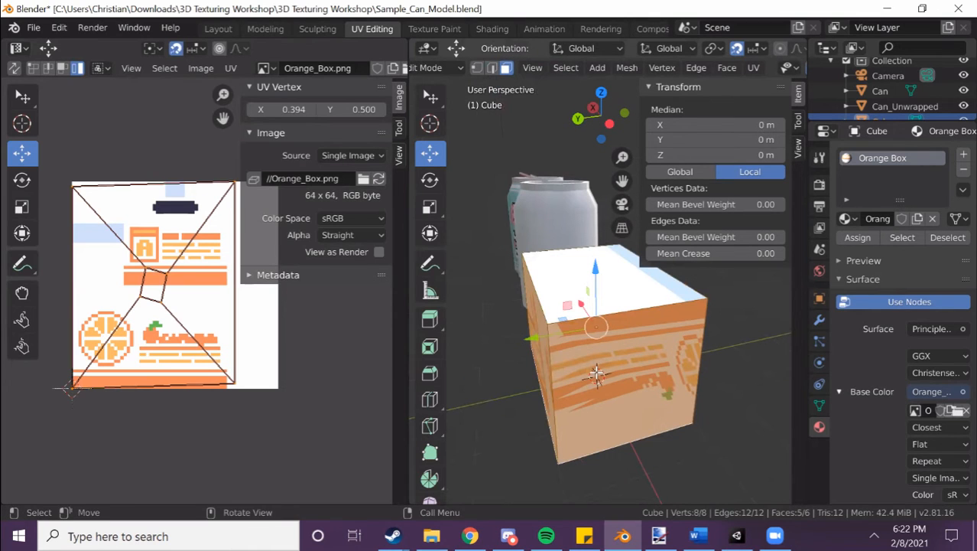
- Try moving the unwrapped UV island 0.188 m in X and -0.188 m in Y, and undo both the move and the unwrap
left_click_drag(127, 275, 170, 320)
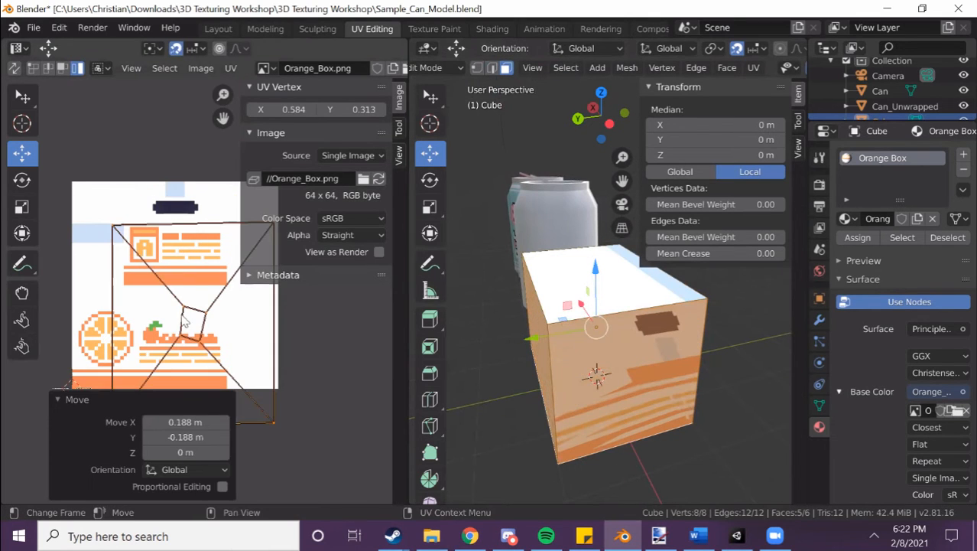
key("ctrl+z")
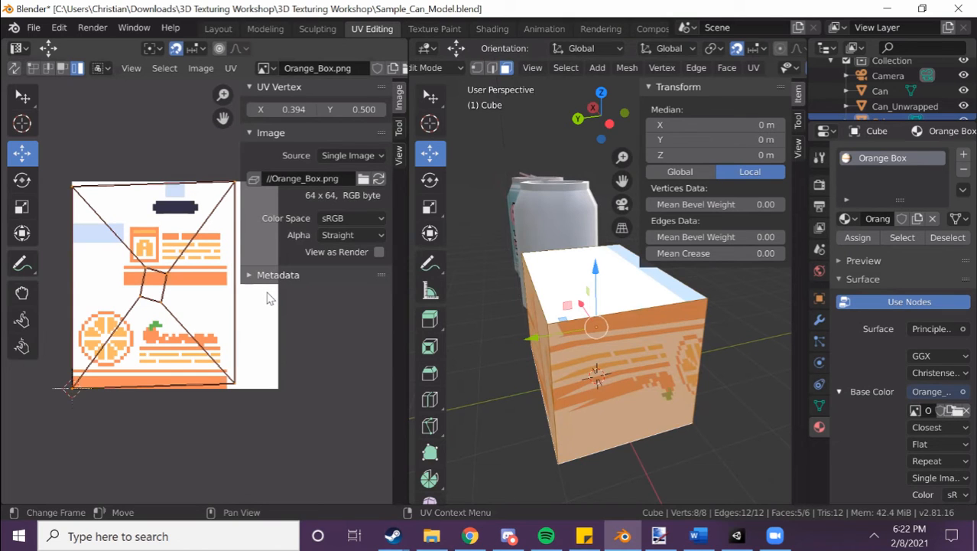
key("ctrl+z")
key("ctrl+z")
key("ctrl+z")
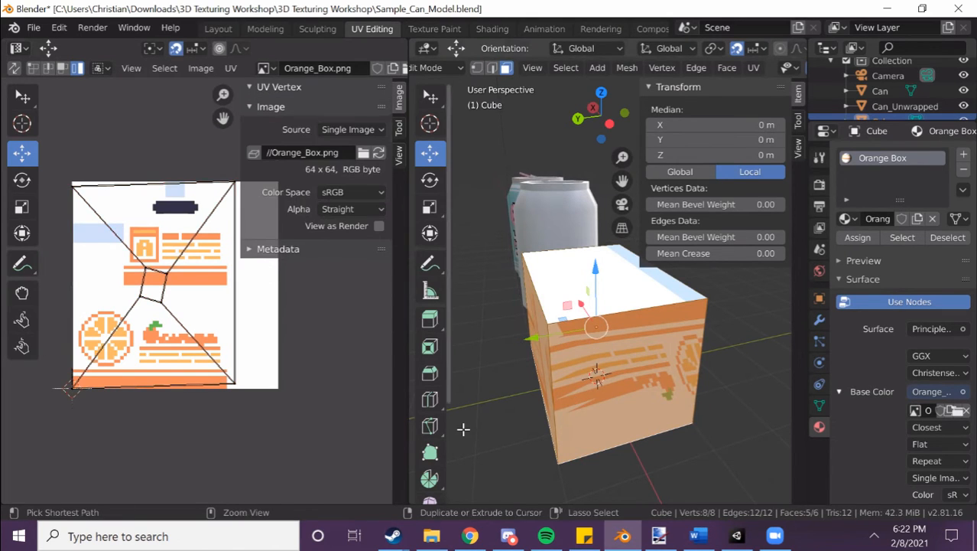
- Move the small UV island 0.125 m in X onto the letter-logo artwork and stretch its corners to enclose the dark handle above
left_click(195, 296)
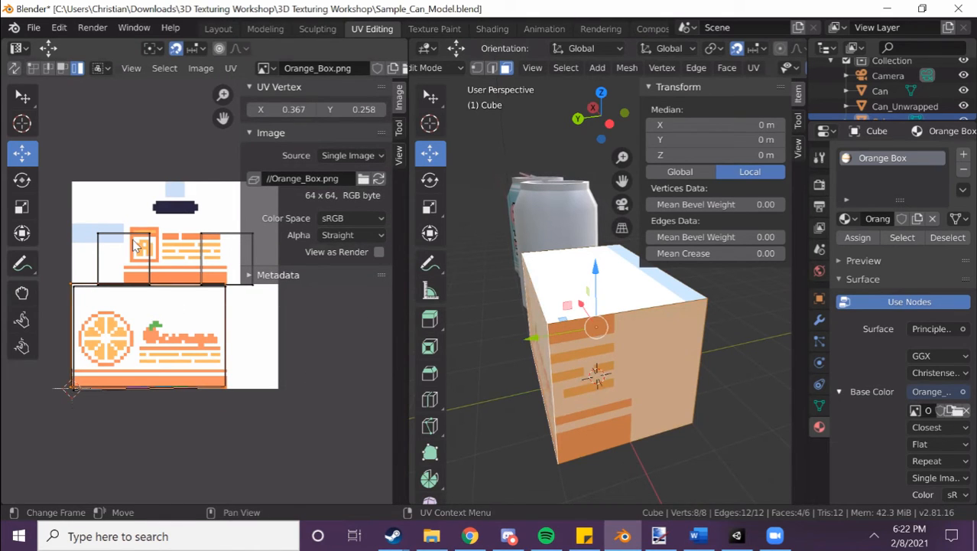
left_click_drag(132, 240, 144, 236)
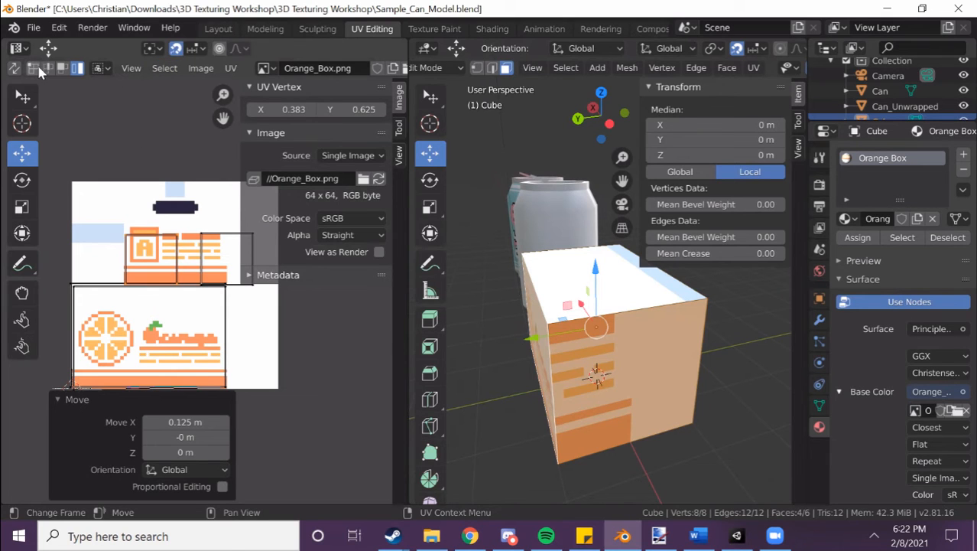
left_click(177, 235)
key("g")
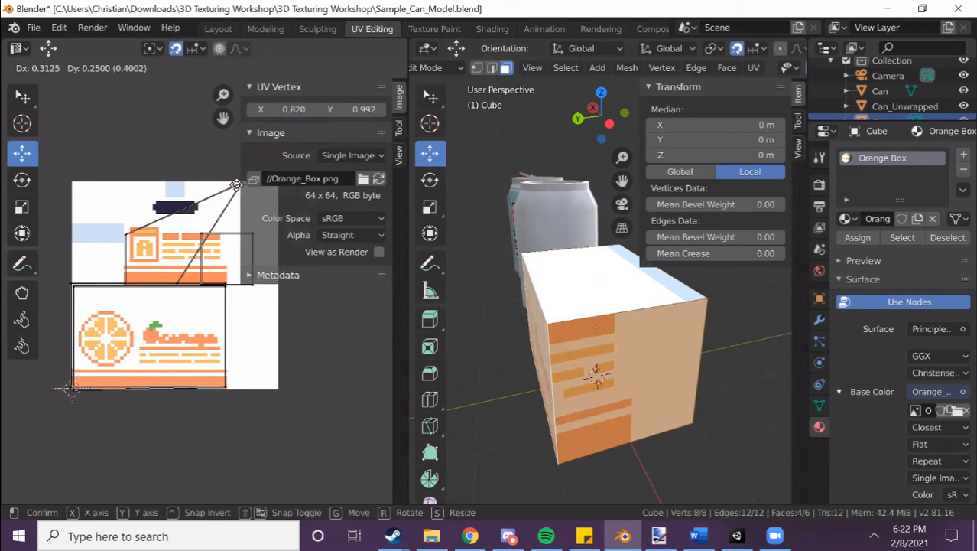
left_click(227, 201)
left_click(177, 285)
key("g")
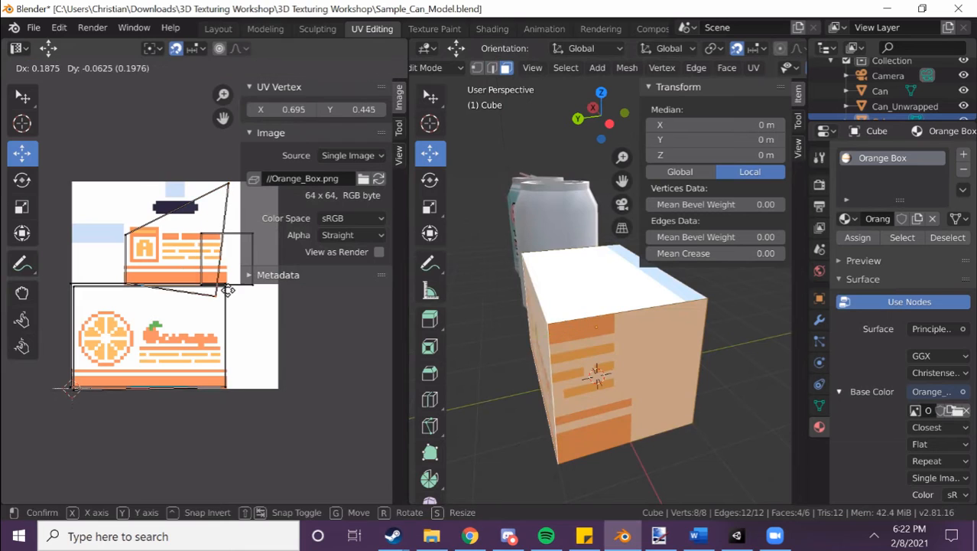
left_click(227, 284)
left_click(126, 229)
key("g")
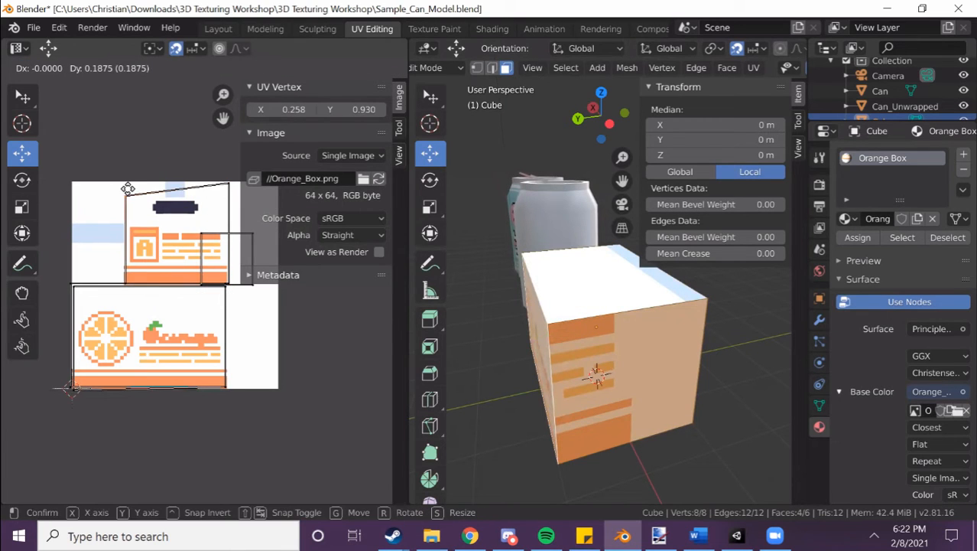
left_click(128, 187)
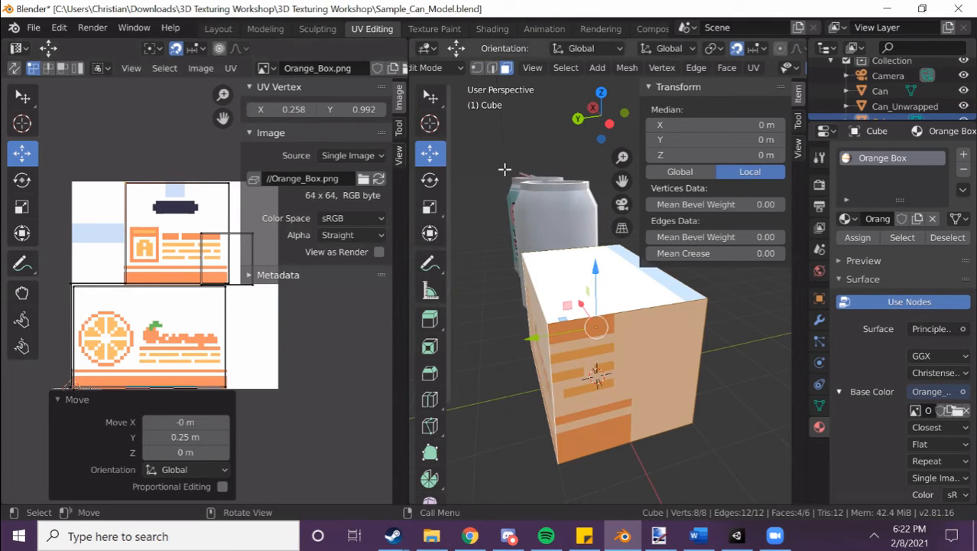
middle_click_drag(522, 212, 583, 215)
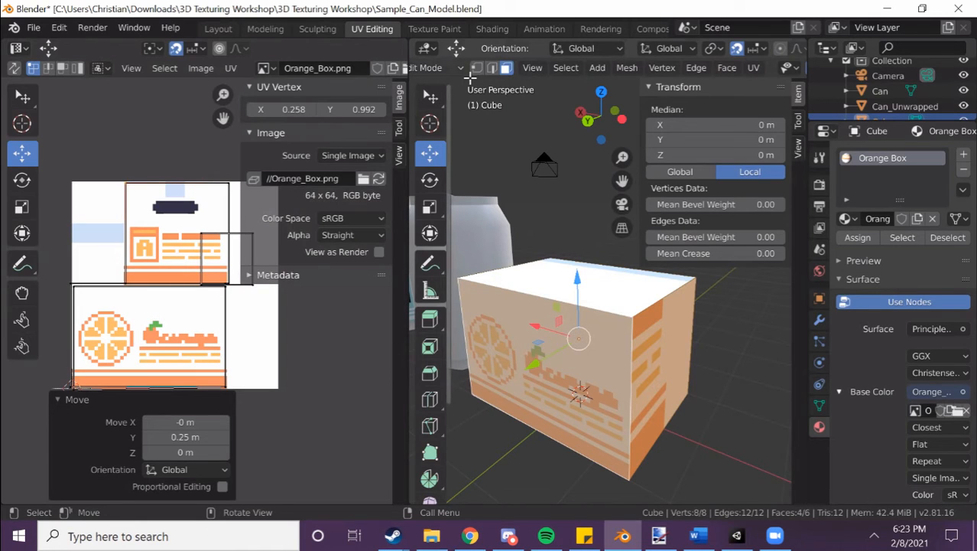
- Switch to the Texture Paint workspace, and make and undo a white test stroke on the box
left_click(435, 28)
scroll(242, 225, "up", 7)
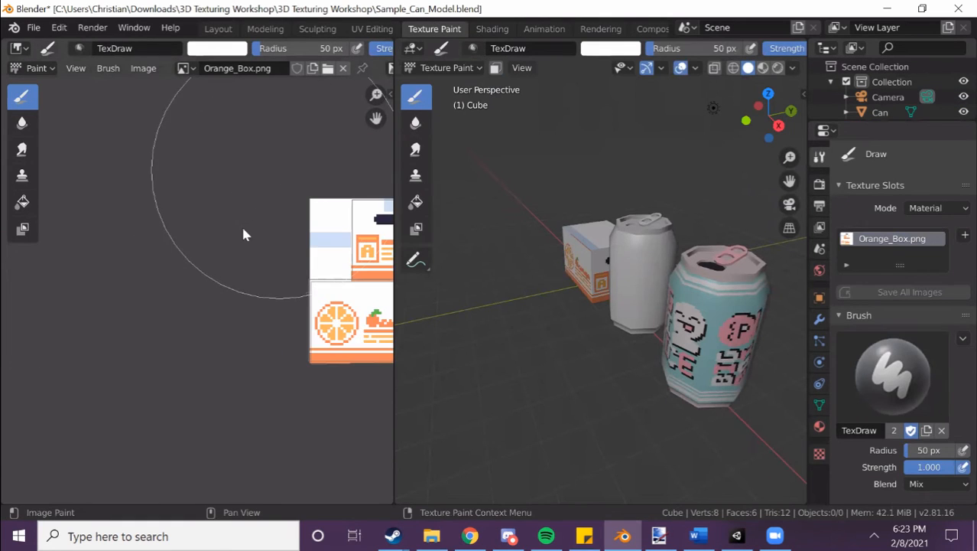
middle_click_drag(194, 176, 51, 213)
scroll(122, 210, "up", 3)
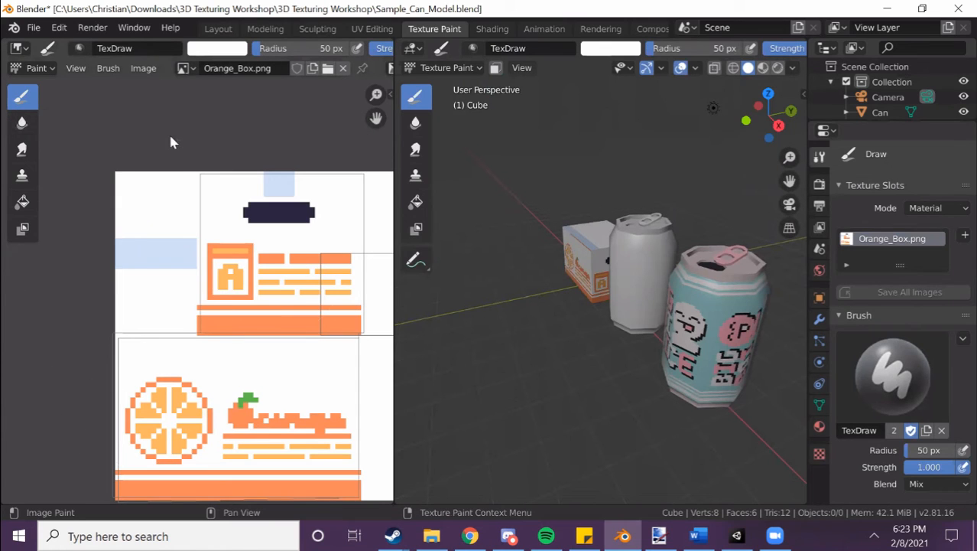
scroll(170, 141, "down", 2)
middle_click_drag(252, 208, 209, 173)
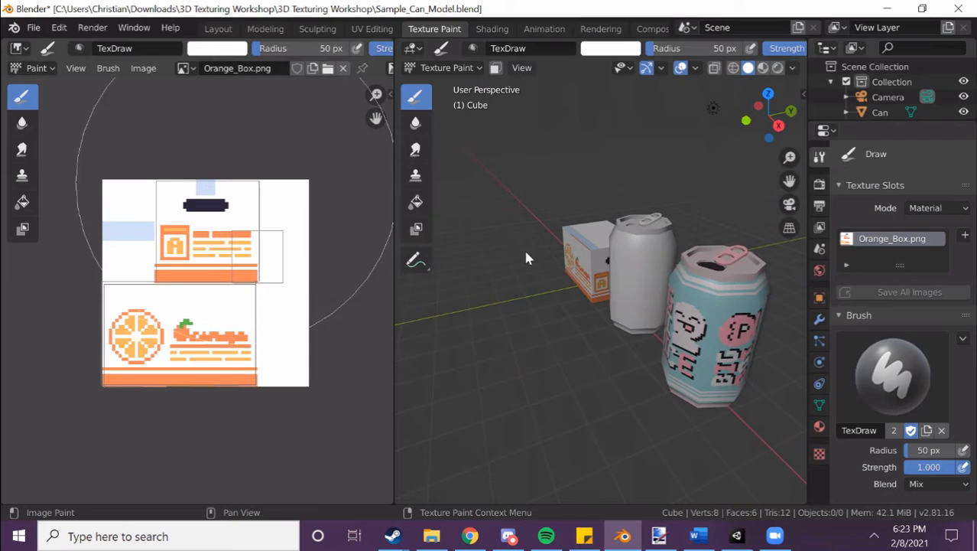
scroll(513, 245, "up", 6)
middle_click_drag(581, 330, 639, 285)
mouse_move(612, 283)
left_mouse_down()
mouse_move(627, 293)
mouse_move(680, 284)
left_mouse_up()
key("ctrl+z")
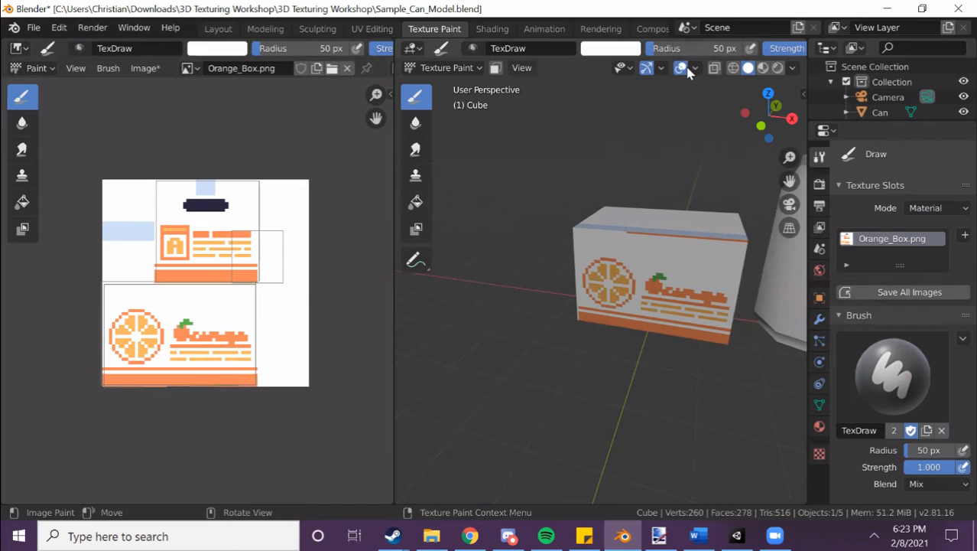
- Set the brush colour to red, and make and undo a 50 px test stroke across the orange-logo face
left_click(616, 50)
left_click(641, 158)
mouse_move(597, 325)
middle_mouse_down()
mouse_move(534, 337)
mouse_move(642, 308)
mouse_move(614, 329)
mouse_move(558, 315)
middle_mouse_up()
scroll(618, 330, "up", 2)
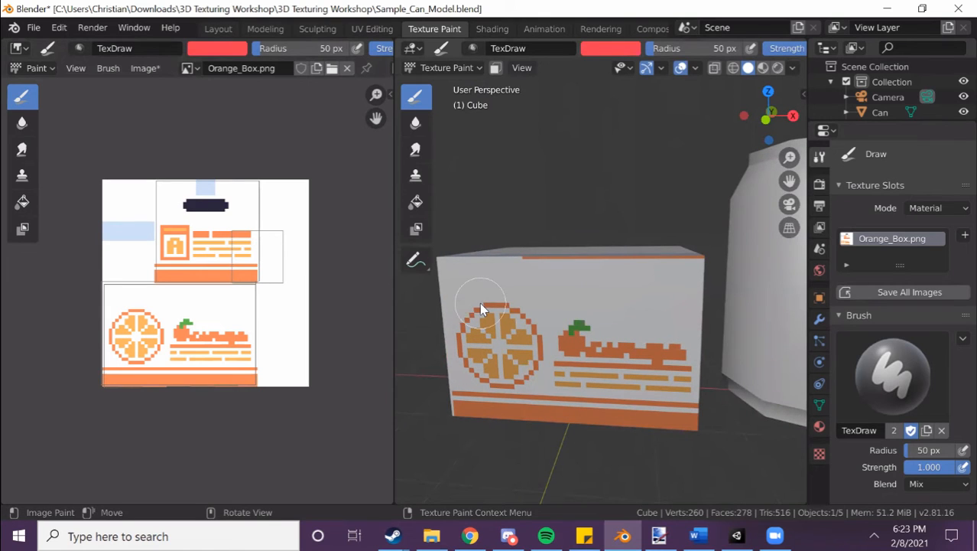
mouse_move(471, 289)
left_mouse_down()
mouse_move(482, 325)
mouse_move(634, 309)
mouse_move(507, 302)
left_mouse_up()
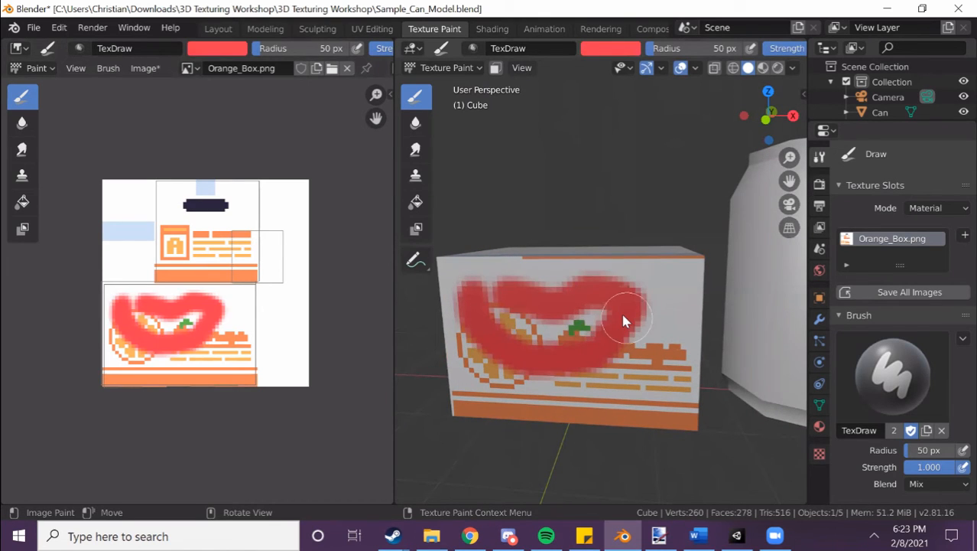
key("ctrl+z")
- Set the brush radius to 1 px and paint a few red pixel dots above the orange lettering on the box
left_click(711, 47)
type("1")
key("Return")
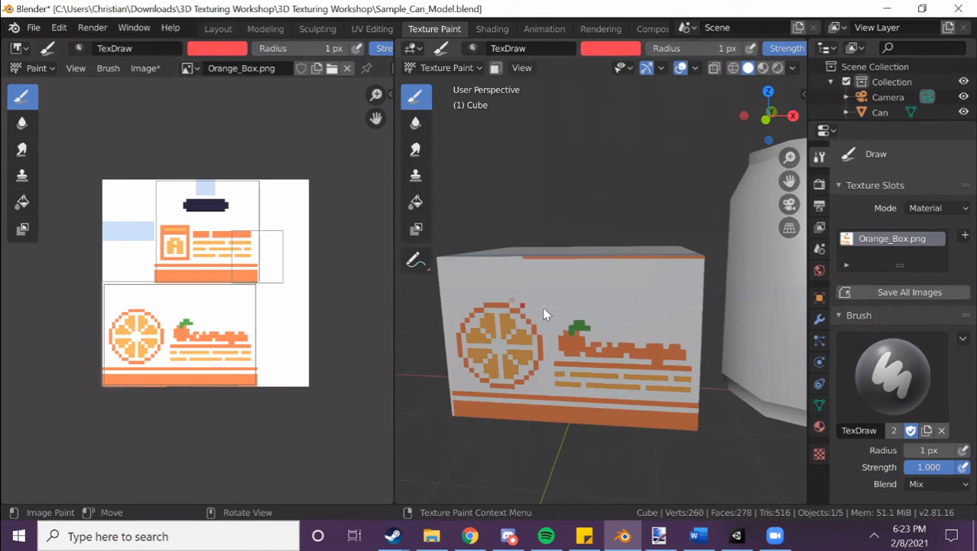
scroll(585, 325, "up", 5)
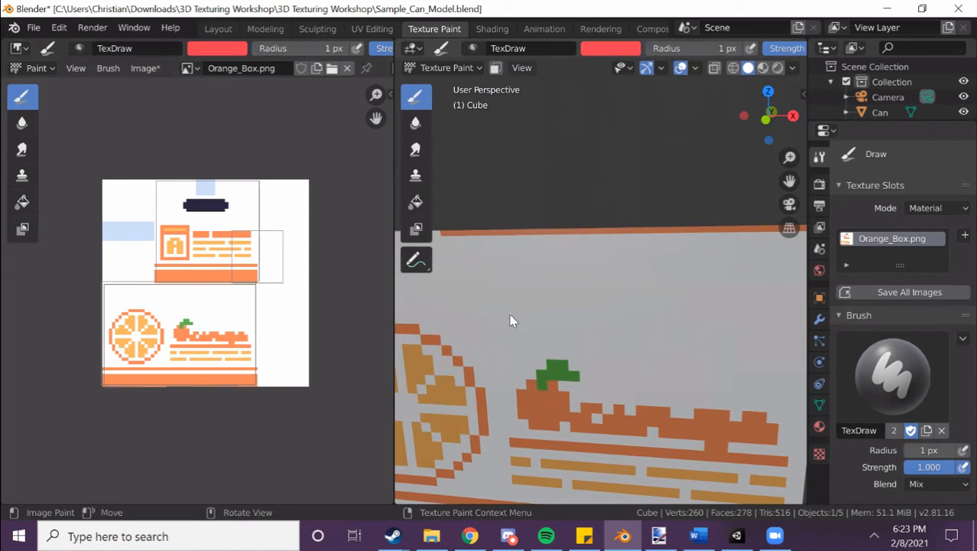
left_click(644, 312)
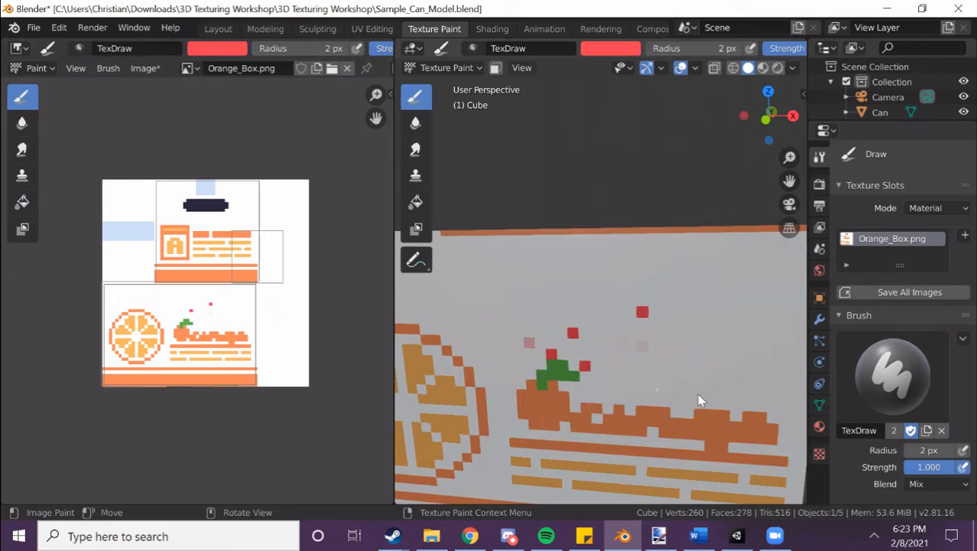
scroll(599, 314, "down", 2)
middle_click_drag(601, 310, 504, 297)
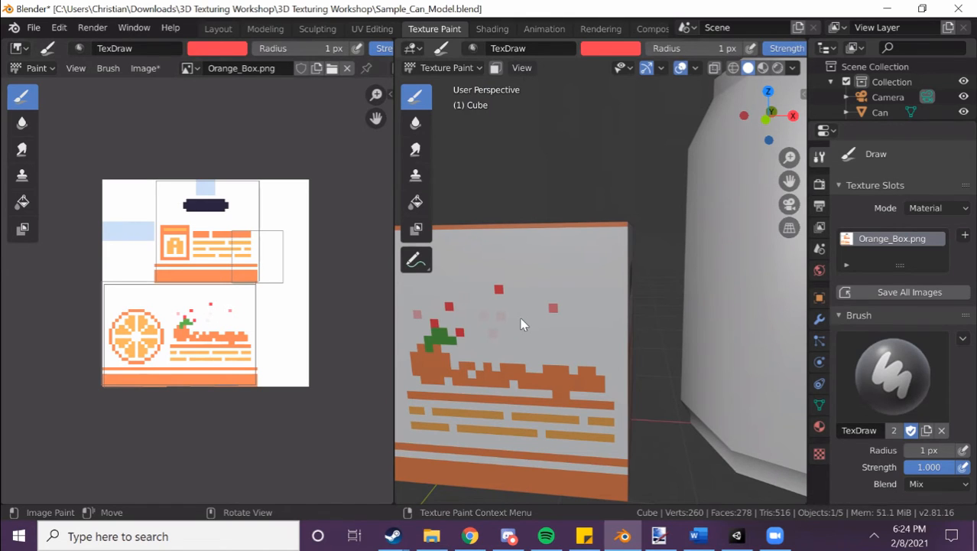
- Return the box to Edit Mode and switch to the Modeling workspace
middle_click_drag(594, 264, 563, 277)
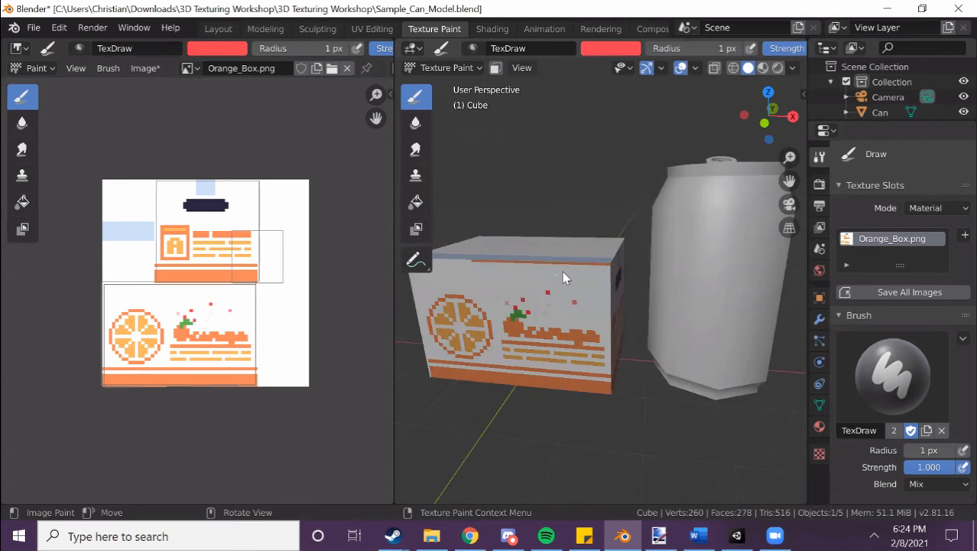
scroll(563, 277, "down", 3)
scroll(563, 277, "up", 3)
scroll(562, 277, "up", 2)
key("Tab")
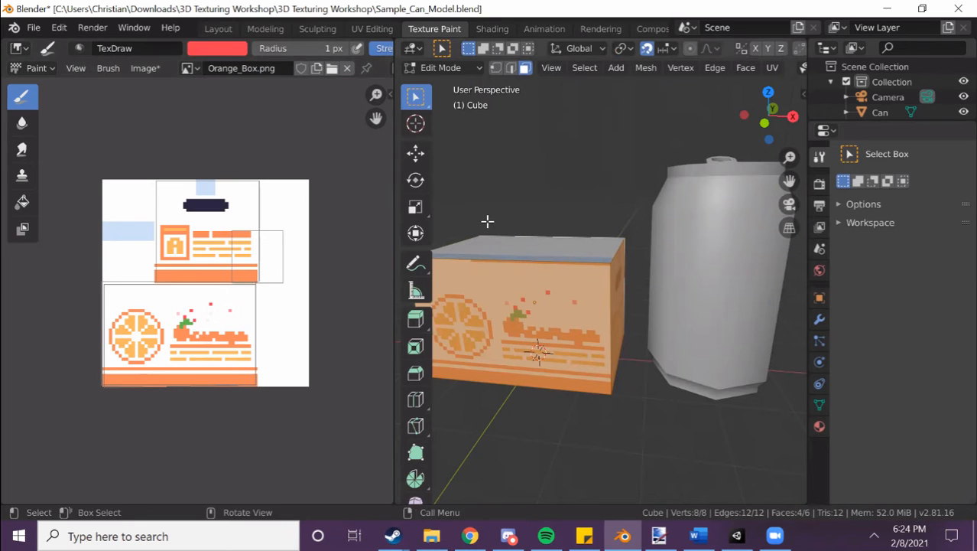
left_click(267, 29)
scroll(467, 260, "up", 2)
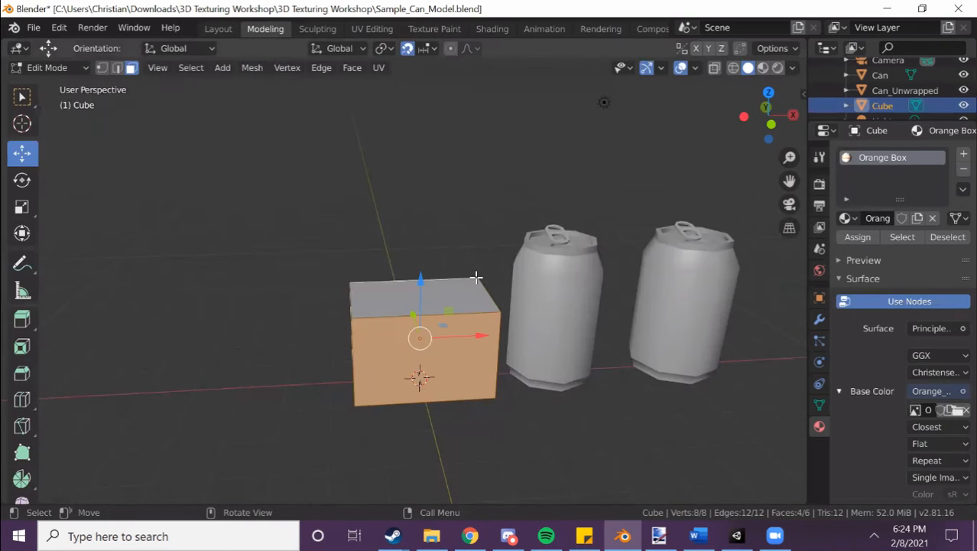
- Switch to the Layout workspace and delete the textured orange box from the scene
key("Tab")
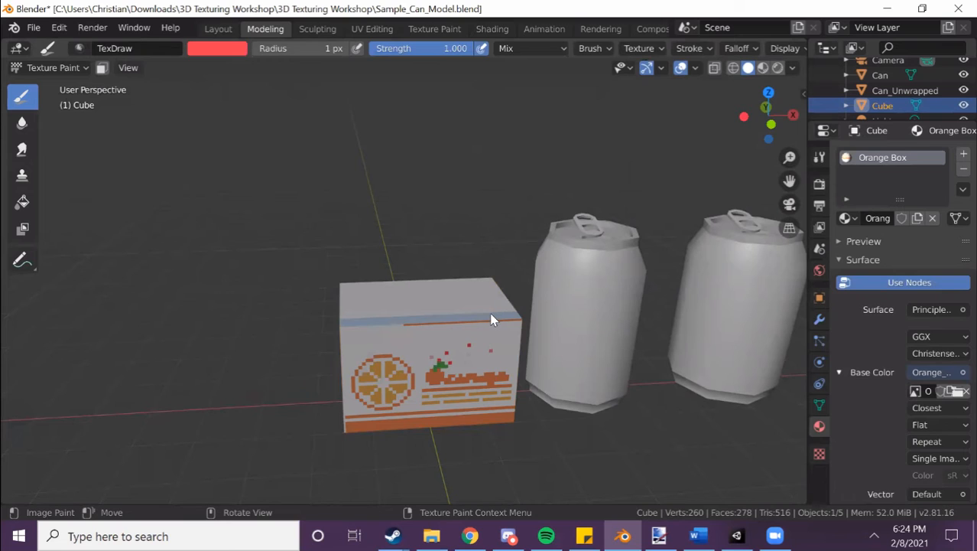
scroll(278, 226, "up", 1)
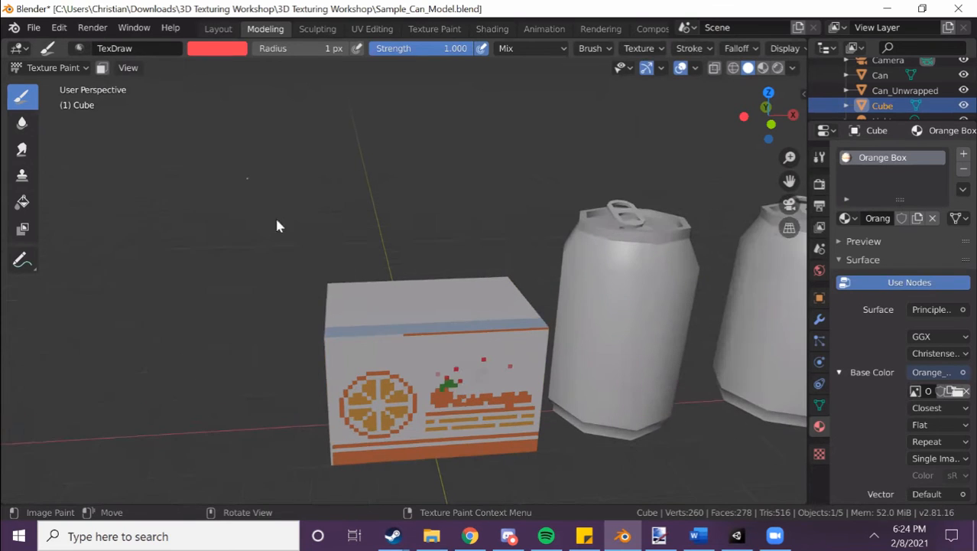
left_click(217, 35)
scroll(375, 282, "down", 6)
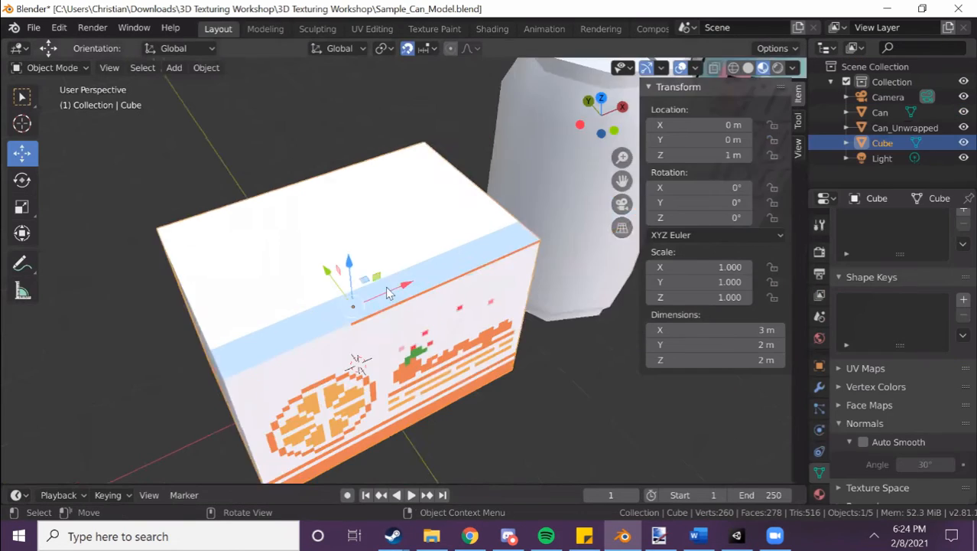
key("Delete")
middle_click_drag(524, 328, 484, 307)
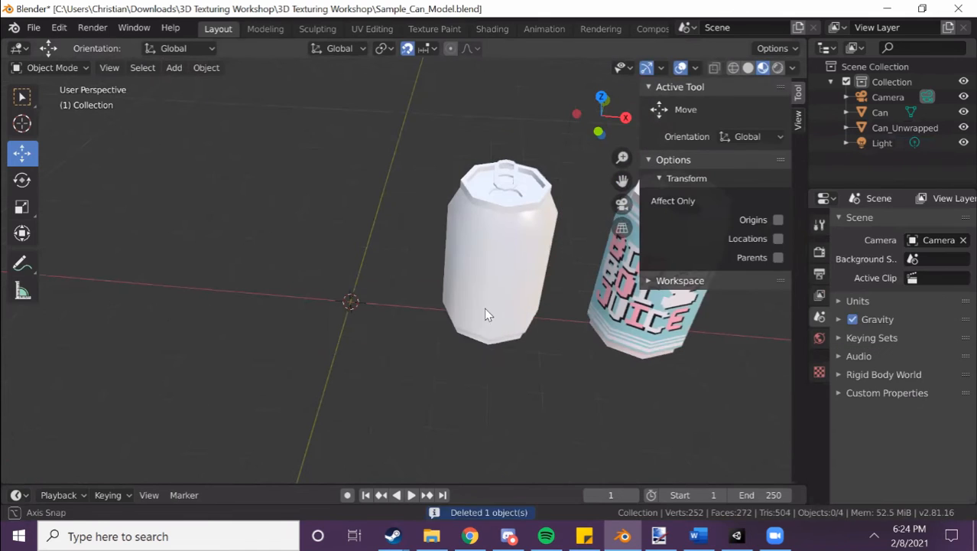
- Move the untextured can -3 m along the X axis to the world origin
left_click(508, 288)
middle_click_drag(533, 332, 360, 306)
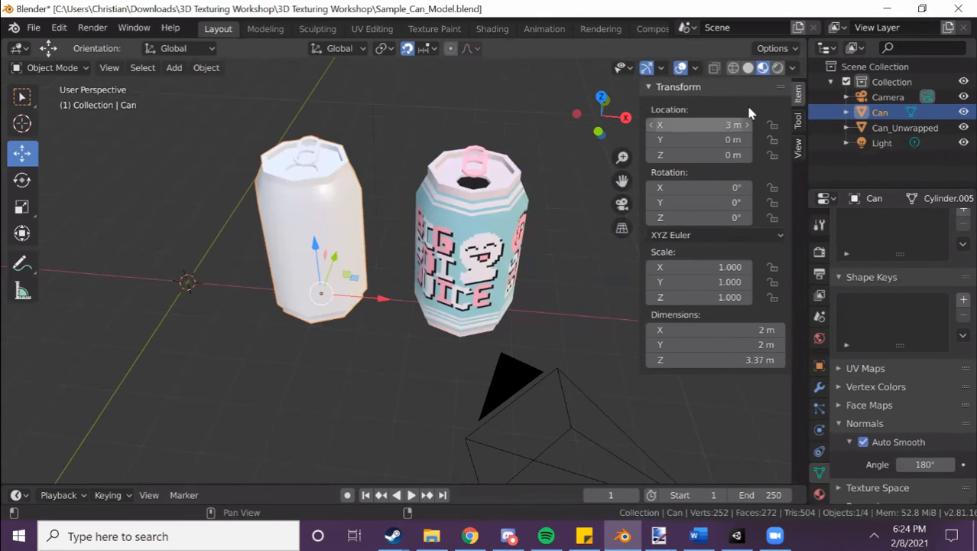
middle_click_drag(482, 252, 422, 274)
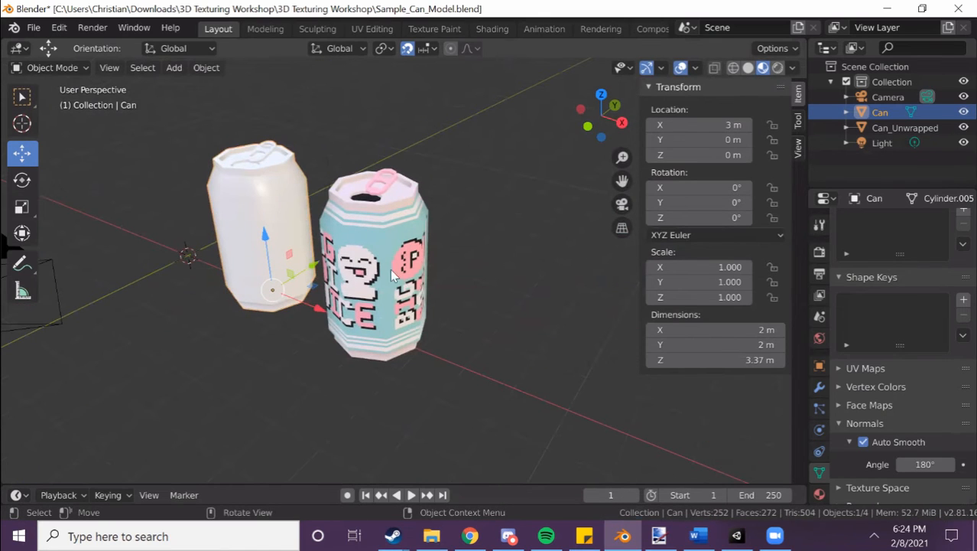
left_click(360, 277)
middle_click_drag(394, 279, 446, 310)
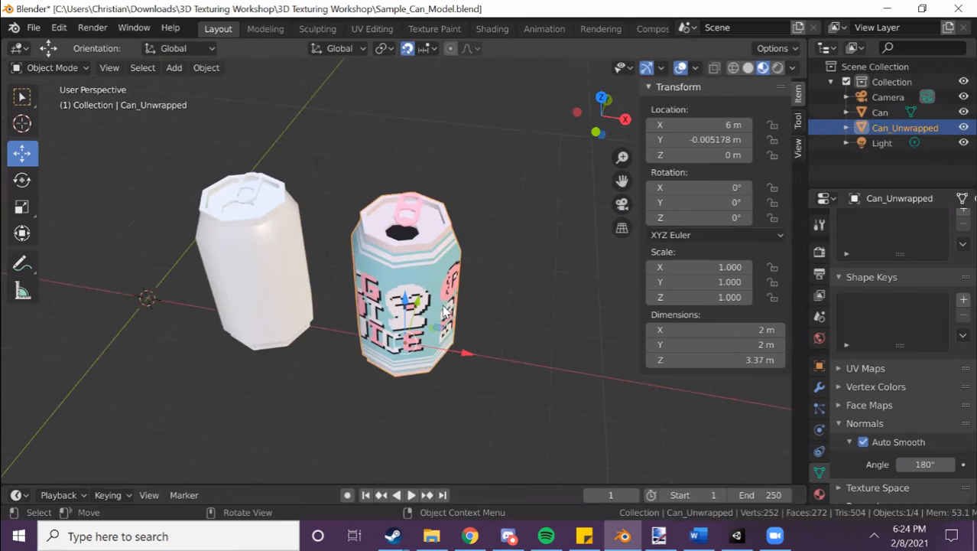
left_click(283, 285)
middle_click_drag(285, 286, 417, 312, "shift")
left_click_drag(456, 357, 327, 316)
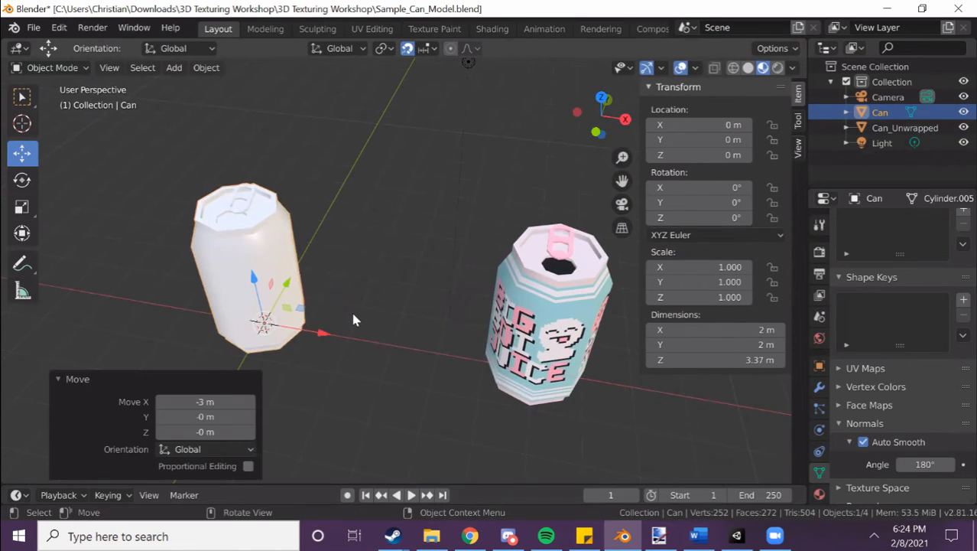
- Open the textured can in Edit Mode with its whole mesh selected and display Sample_Can_Texture.png behind its UVs in the UV Editing workspace
left_click(546, 293)
key("Tab")
key("a")
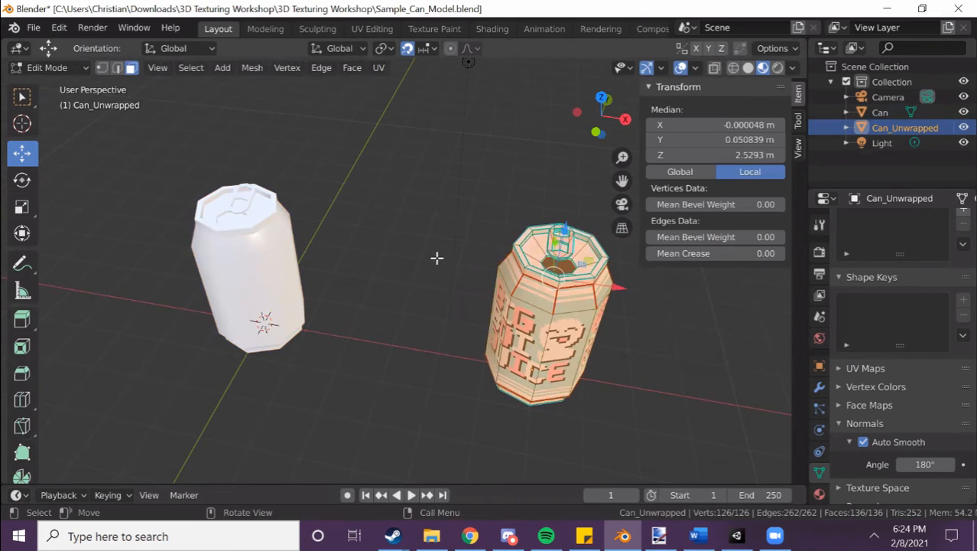
left_click(372, 28)
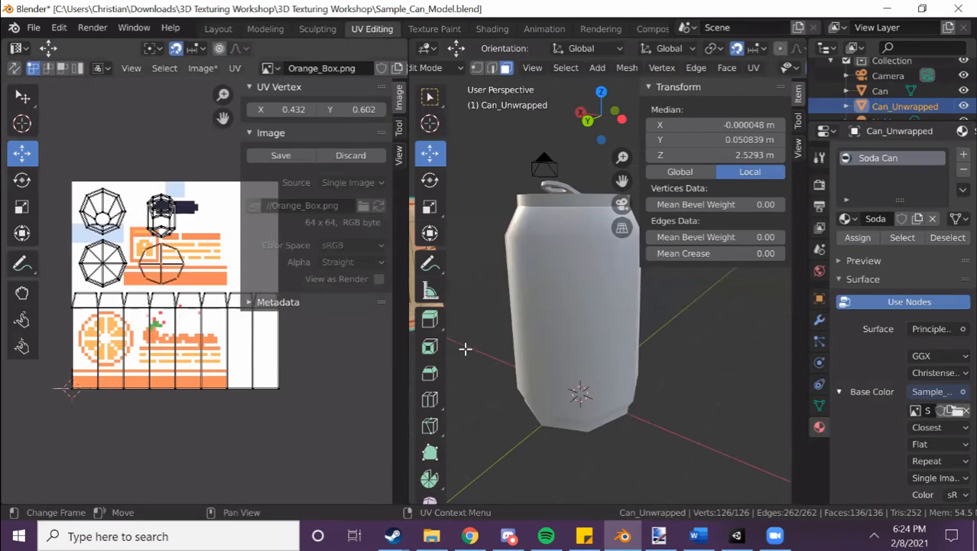
left_click(270, 68)
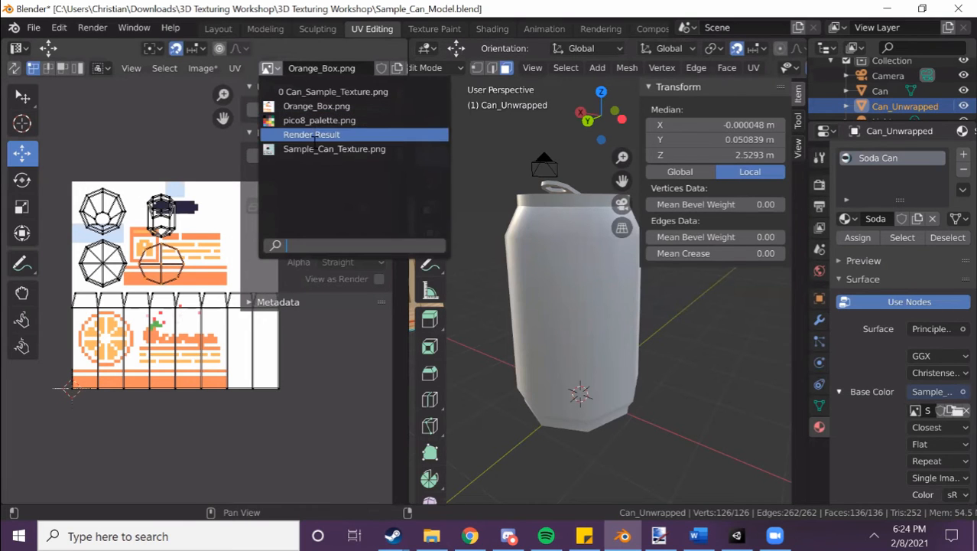
left_click(315, 146)
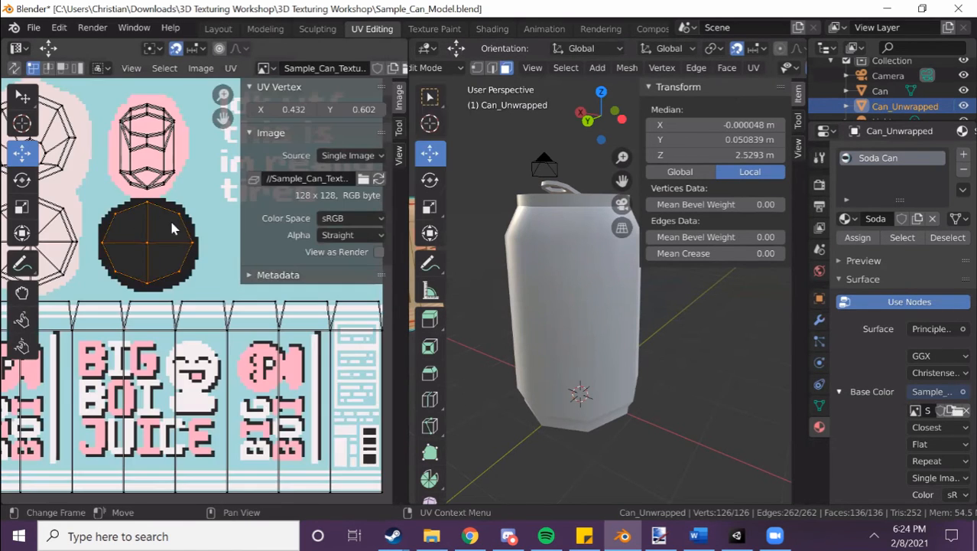
- Examine how the textured can's UV islands fit the lid, tab, base and label areas of the texture
scroll(175, 228, "down", 4)
scroll(518, 336, "down", 4)
middle_click_drag(517, 336, 614, 376, "shift")
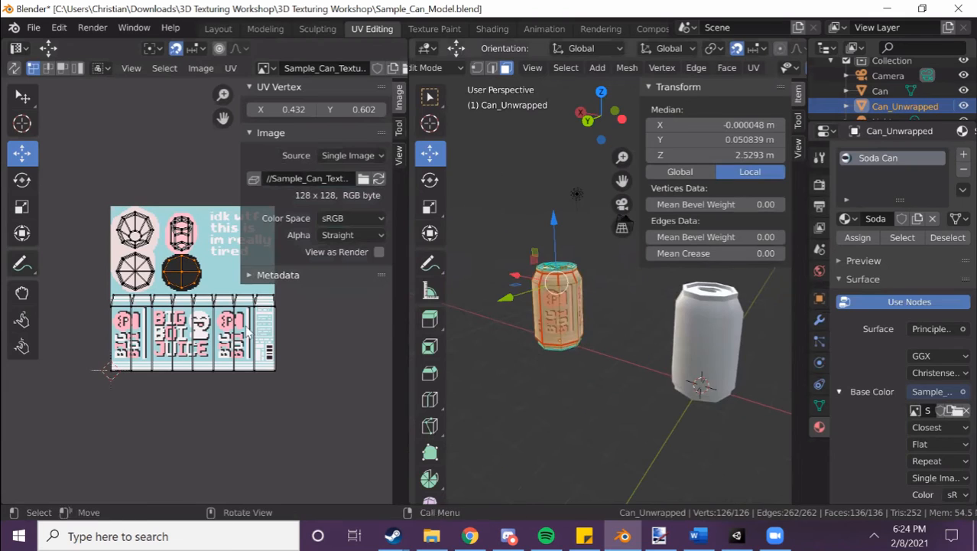
scroll(197, 341, "up", 4)
scroll(211, 333, "down", 2)
scroll(181, 303, "up", 3)
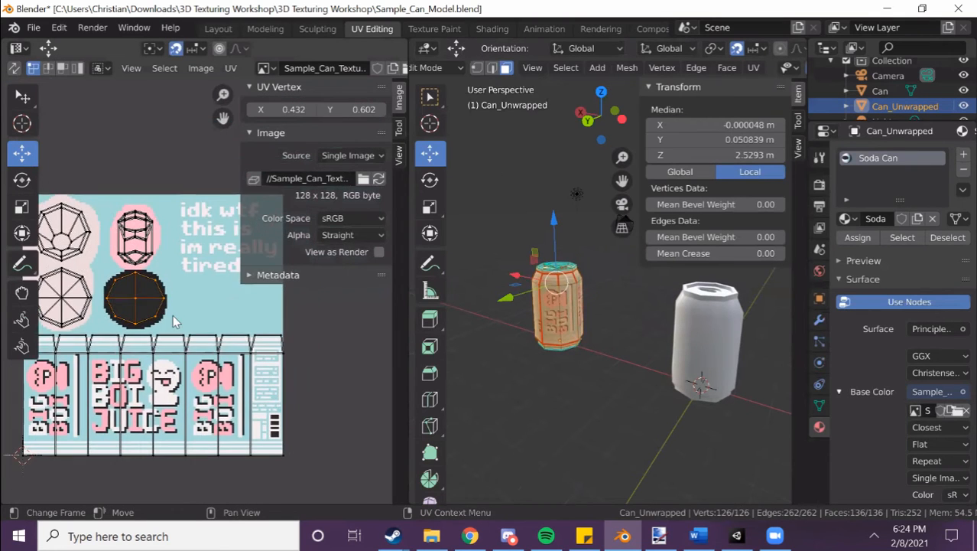
scroll(172, 314, "down", 4)
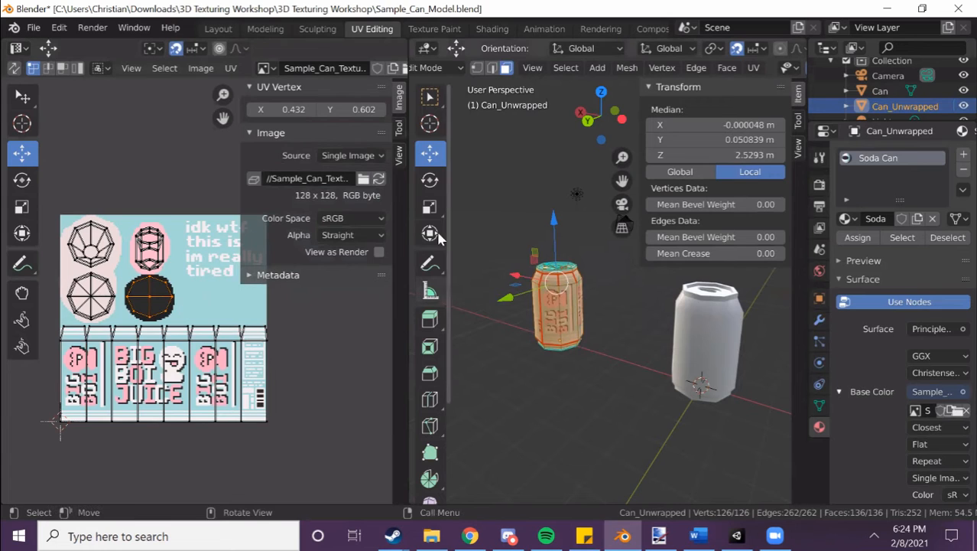
- Switch to the Modeling workspace and put the untextured can into Edit Mode with edge selection
left_click(265, 29)
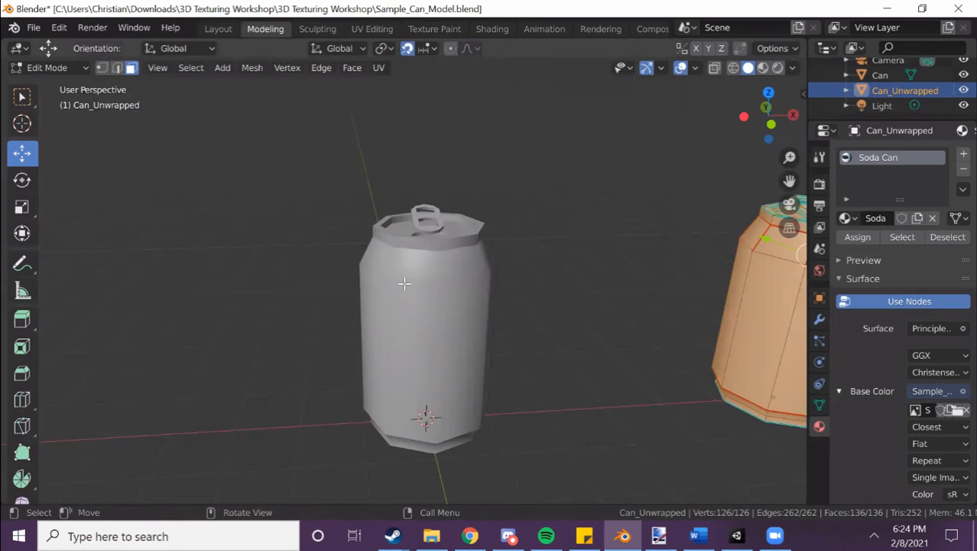
key("Tab")
left_click(480, 310)
key("Tab")
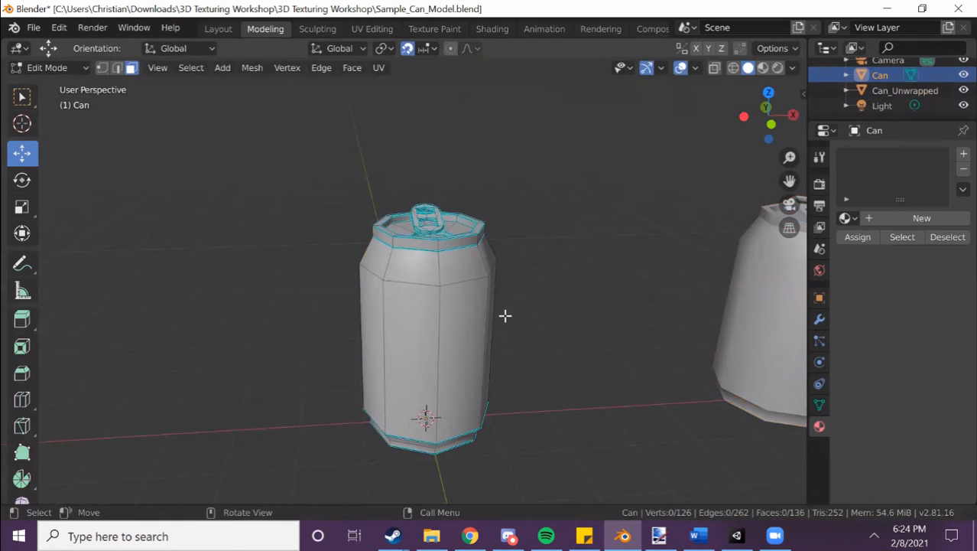
scroll(505, 316, "up", 3)
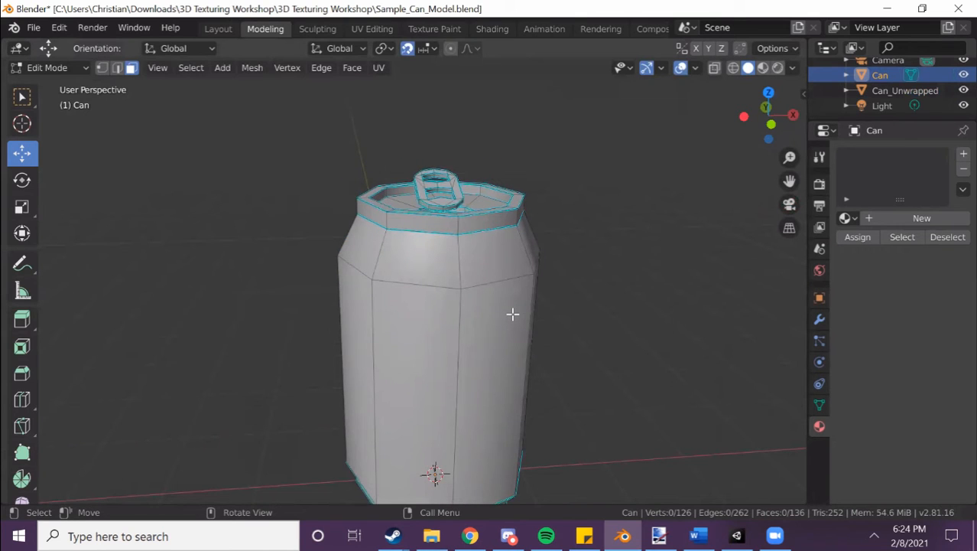
middle_click_drag(519, 304, 425, 205)
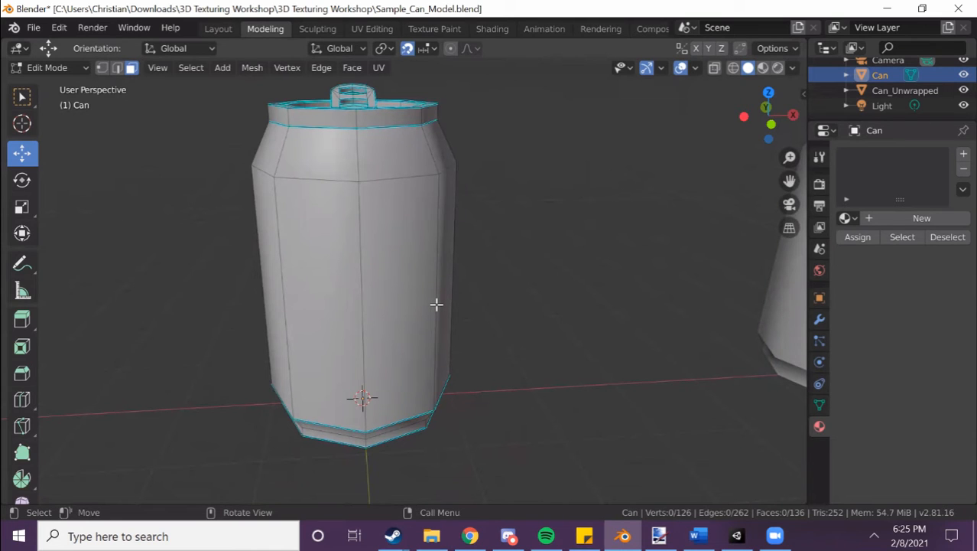
middle_click_drag(320, 242, 285, 238)
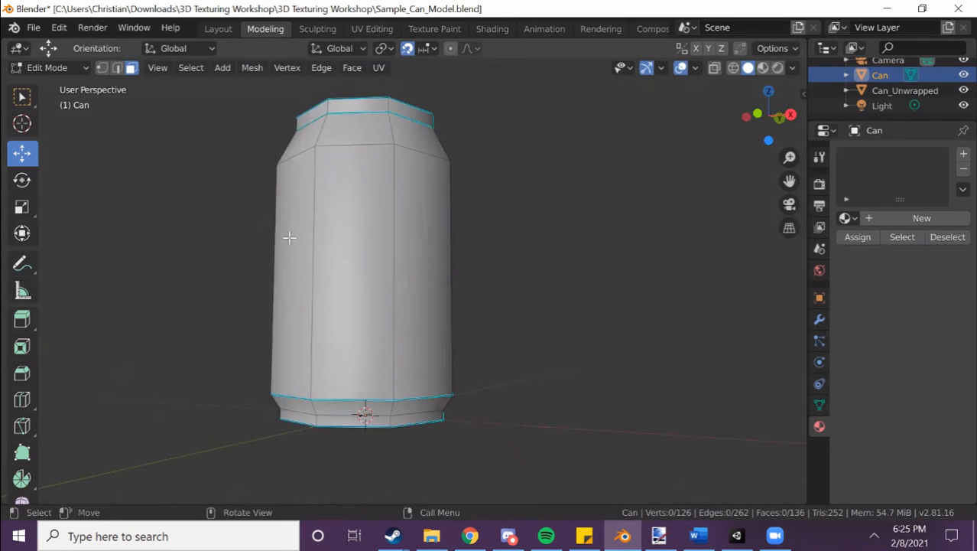
middle_click_drag(411, 311, 381, 241)
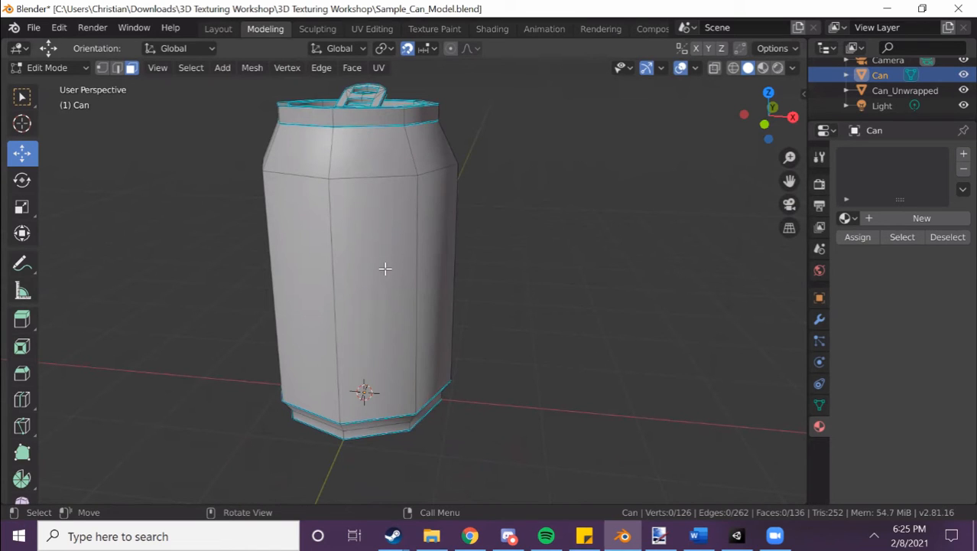
left_click(117, 69)
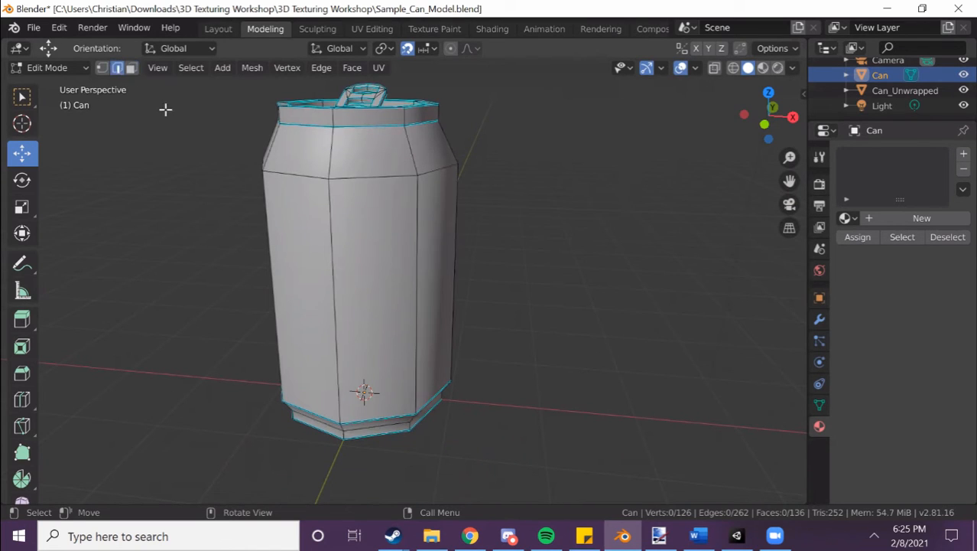
- Try to mark the edge loops below the can's top rim and above its base as seams, and clear the selection
middle_click_drag(297, 224, 308, 141)
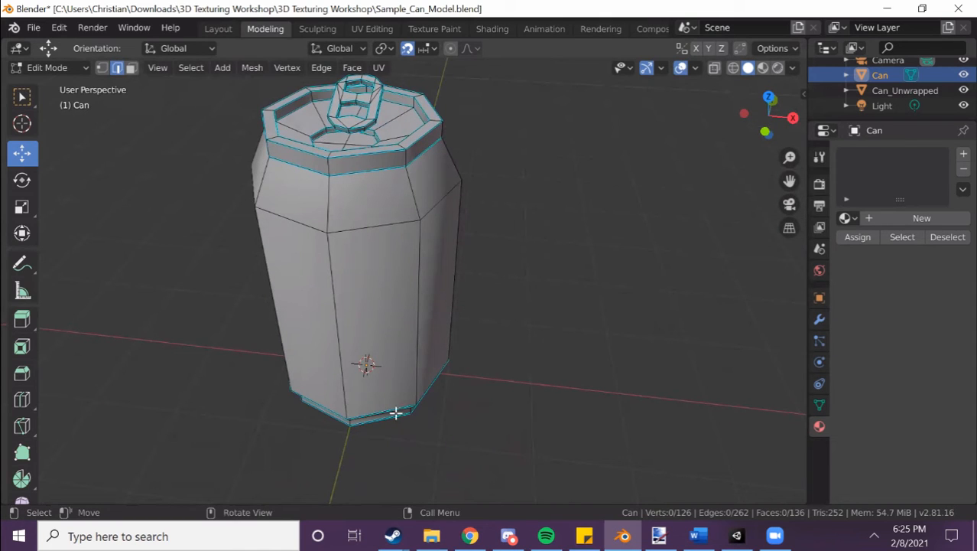
middle_click_drag(315, 324, 320, 374)
scroll(300, 220, "up", 2)
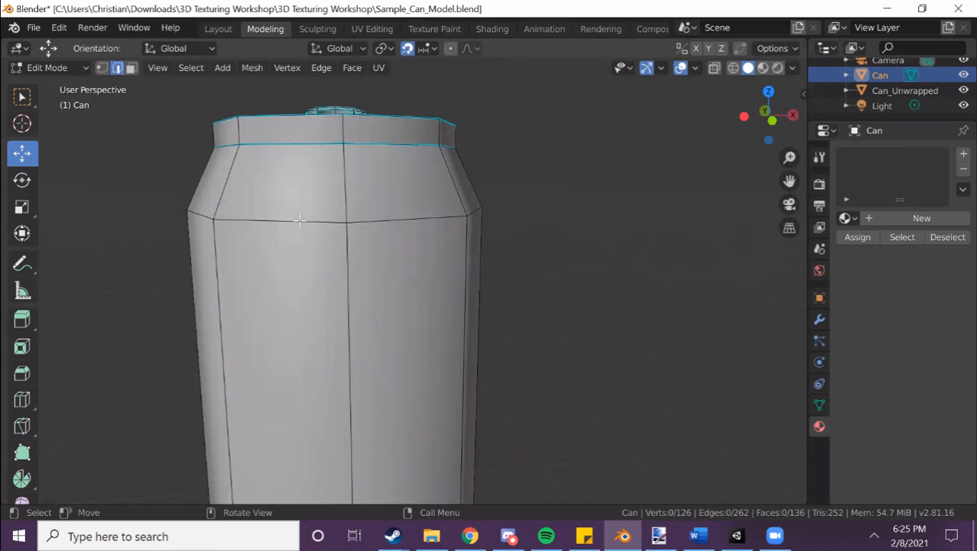
scroll(300, 221, "down", 2)
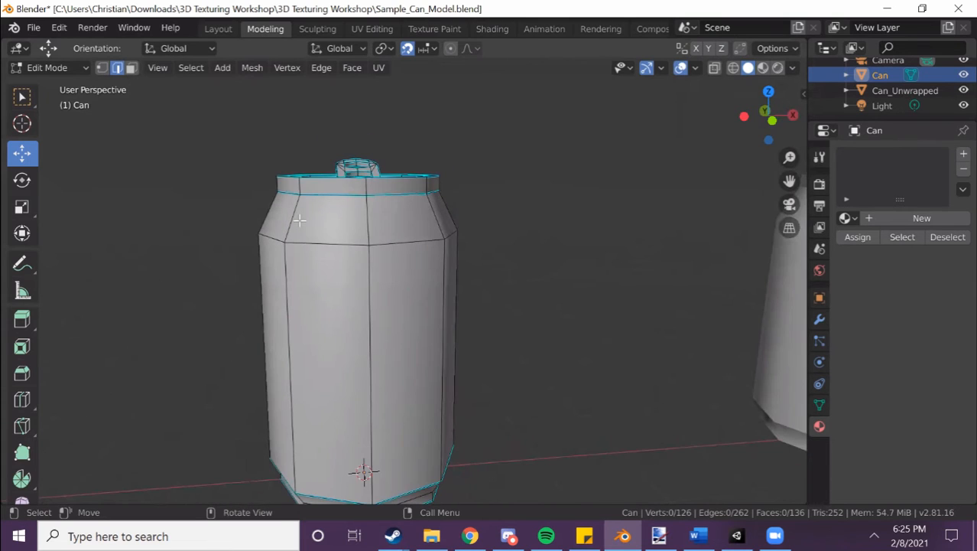
key("alt")
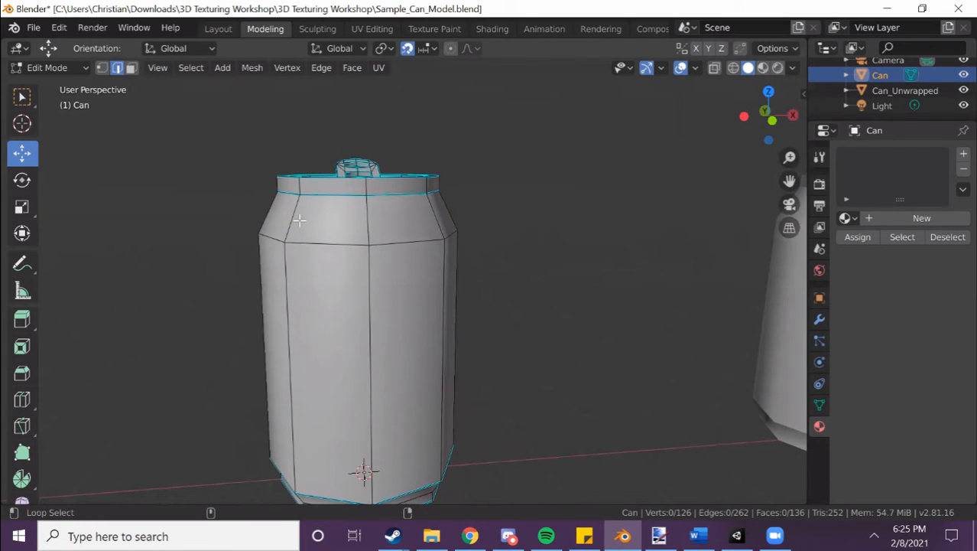
left_click(317, 194, "alt")
middle_click_drag(341, 295, 324, 154, "shift")
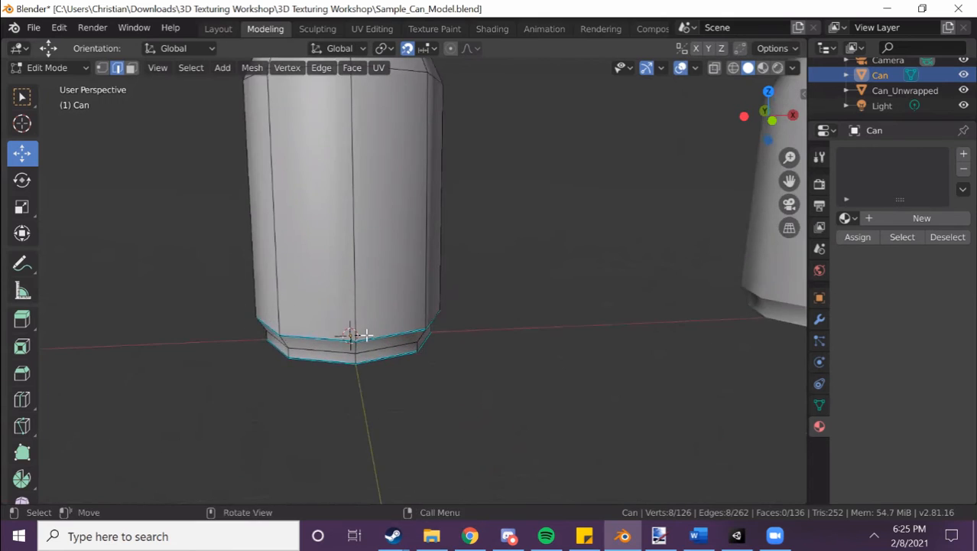
middle_click_drag(366, 334, 353, 290)
left_click(294, 293, "alt+shift")
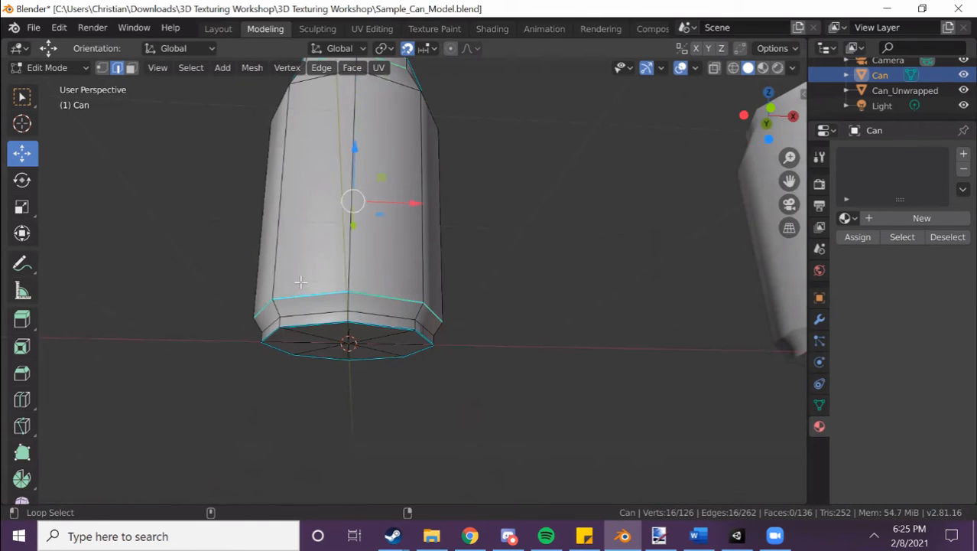
middle_click_drag(325, 275, 388, 355)
scroll(388, 356, "up", 4)
middle_click_drag(469, 349, 429, 363)
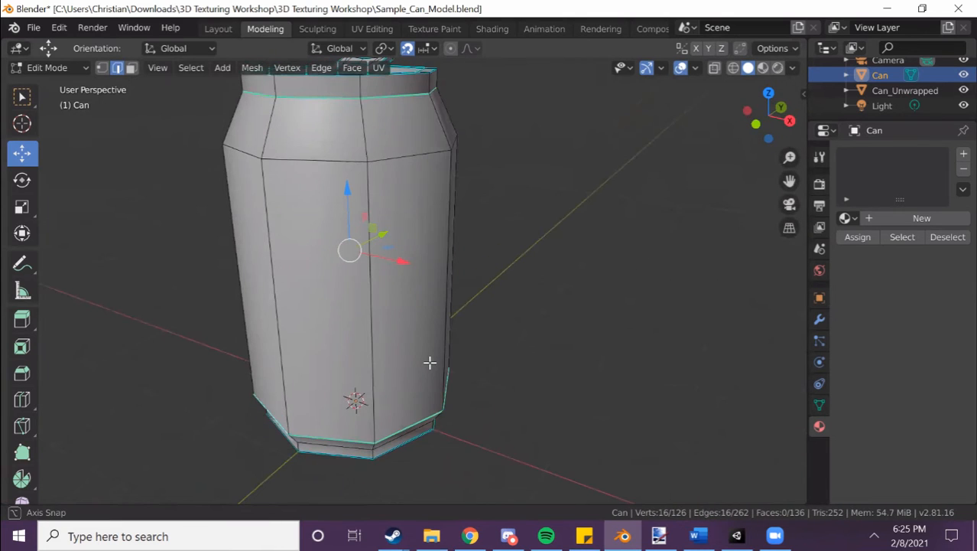
right_click(524, 364)
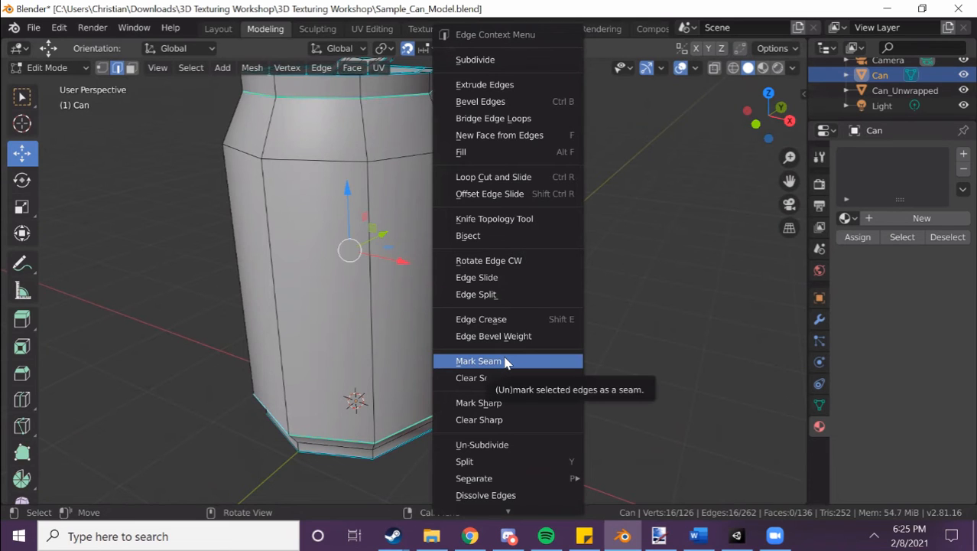
left_click(505, 362)
key("alt+a")
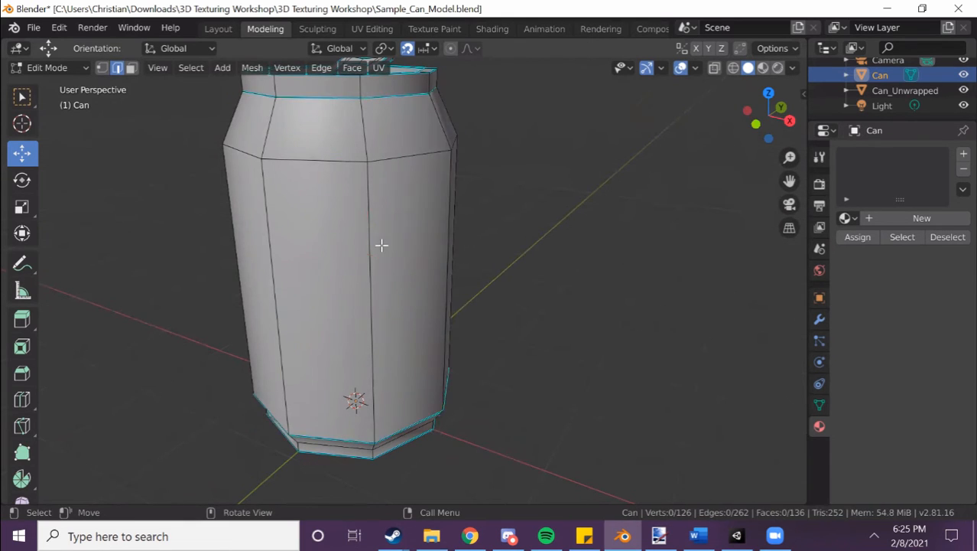
key("a")
key("alt+a")
- Select the edge loops just below the can's top rim and at the lower end of its body, and mark them as seams
left_click(319, 97, "alt")
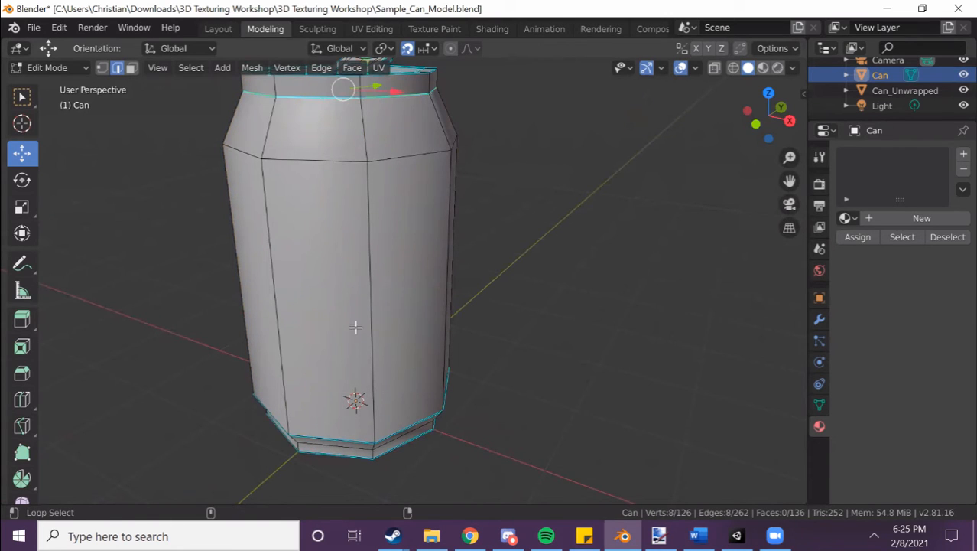
left_click(322, 429, "alt+shift")
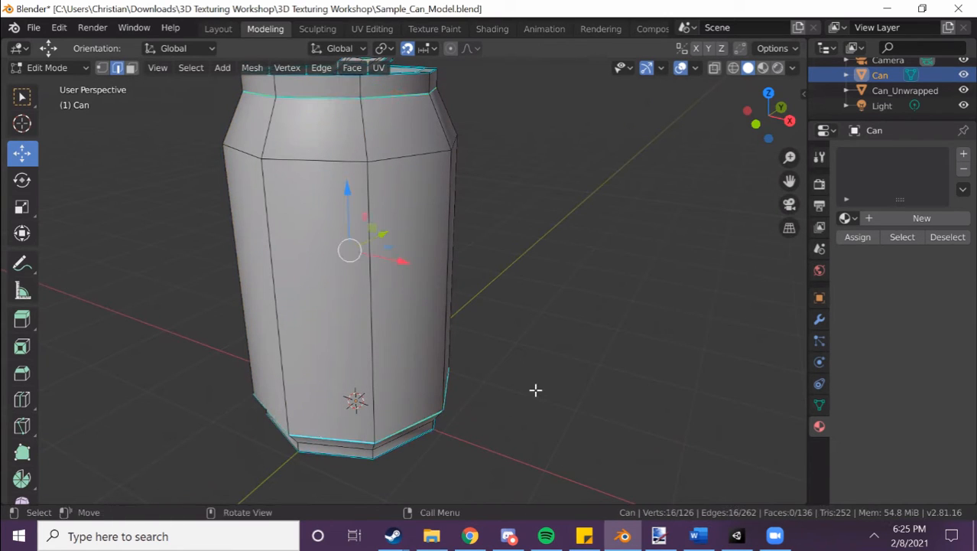
right_click(515, 357)
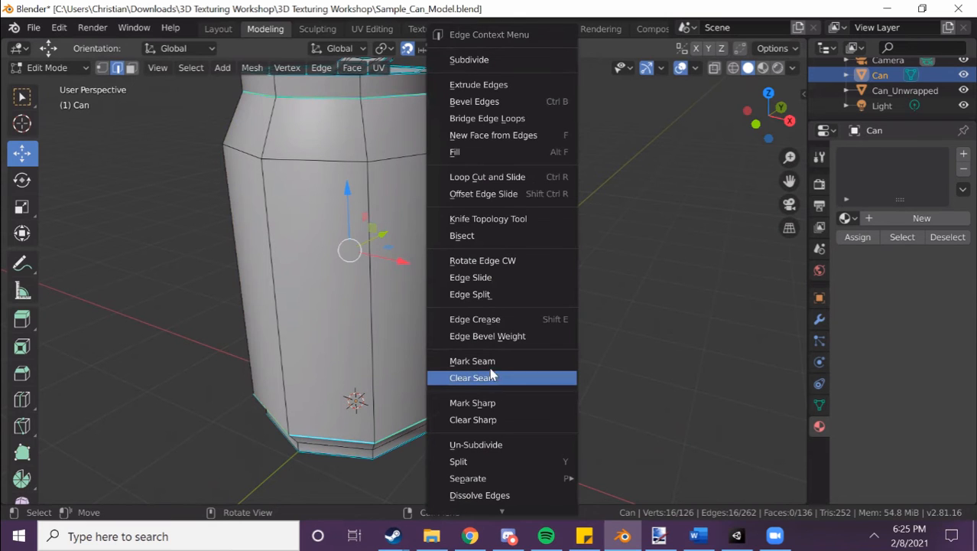
left_click(489, 361)
middle_click_drag(437, 349, 522, 334)
scroll(438, 345, "down", 5)
scroll(439, 346, "up", 5)
middle_click_drag(436, 357, 412, 345)
middle_click_drag(258, 339, 368, 361)
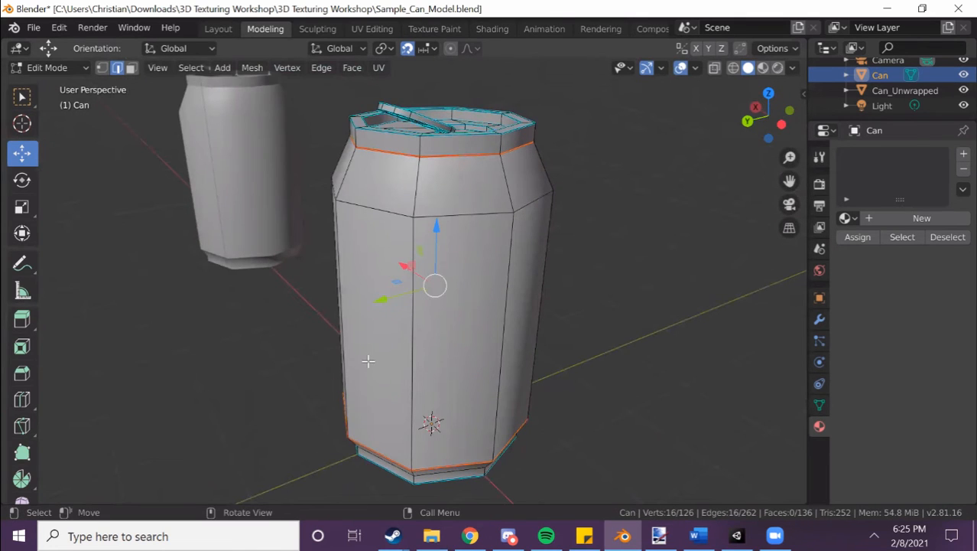
- Add one vertical line of shoulder and body edges between the two seam loops to the selection and mark it as a seam
left_click(362, 223, "shift")
left_click(361, 222, "shift")
middle_click_drag(360, 323, 411, 322)
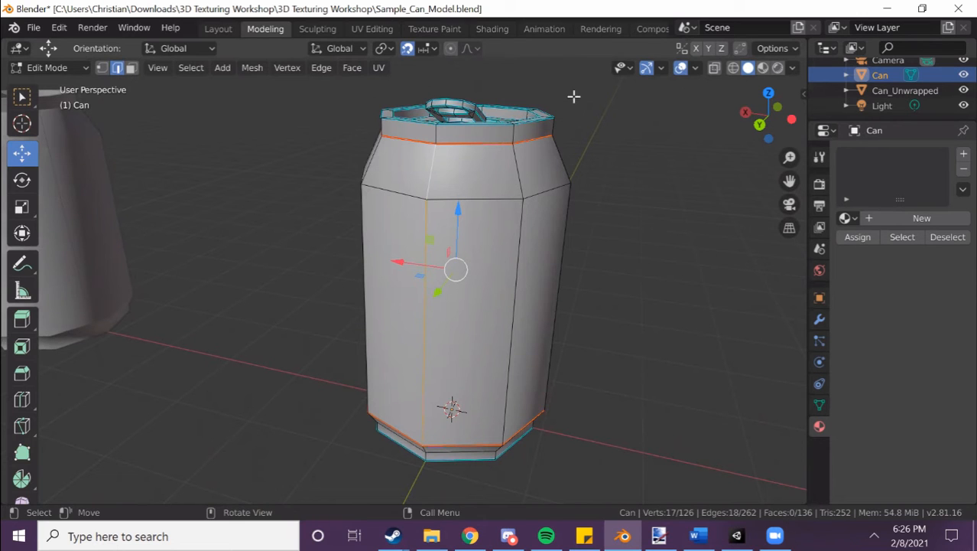
middle_click_drag(604, 299, 555, 309, "shift")
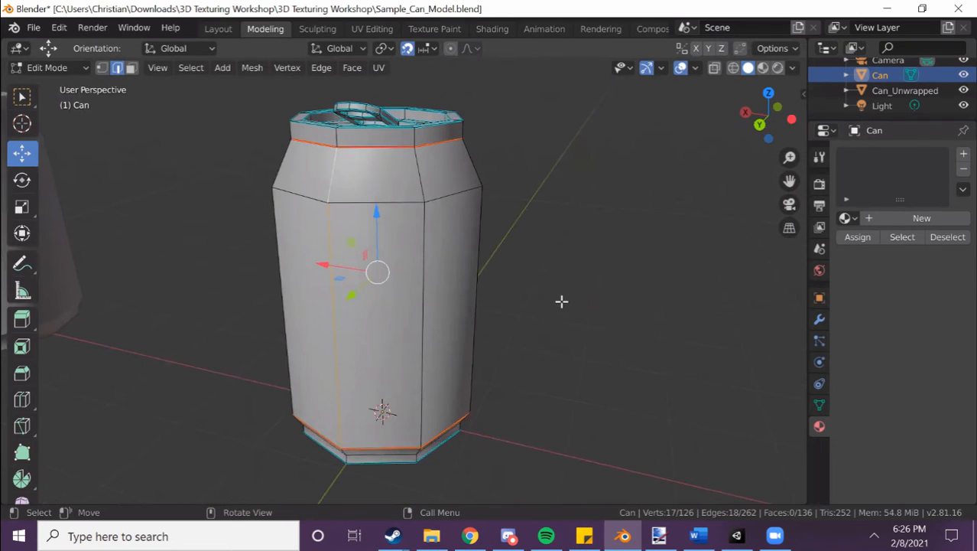
key("ctrl+e")
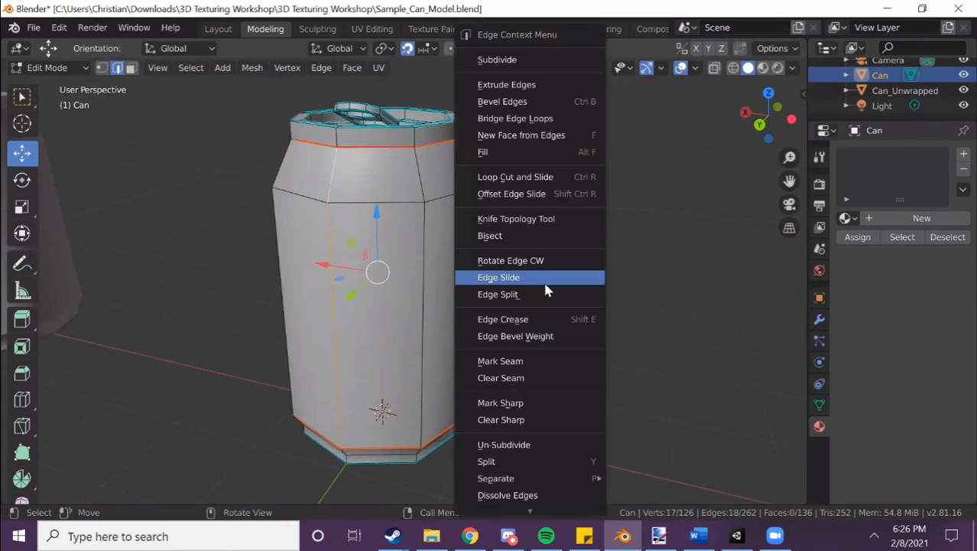
left_click(530, 364)
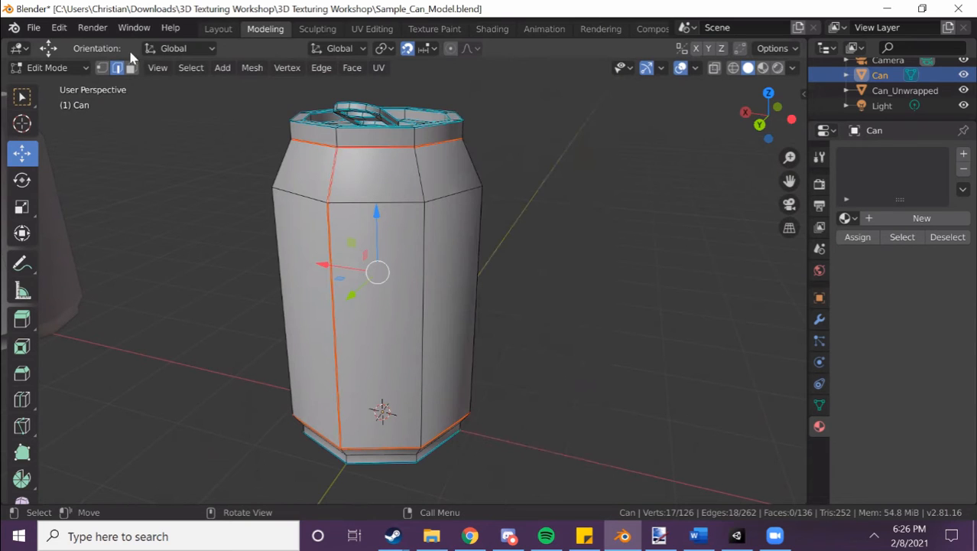
- Clear the selection, change to face selection, and select the face rings around the can's shoulder and main body
middle_click_drag(465, 309, 441, 379)
scroll(359, 266, "up", 1)
scroll(359, 266, "up", 1)
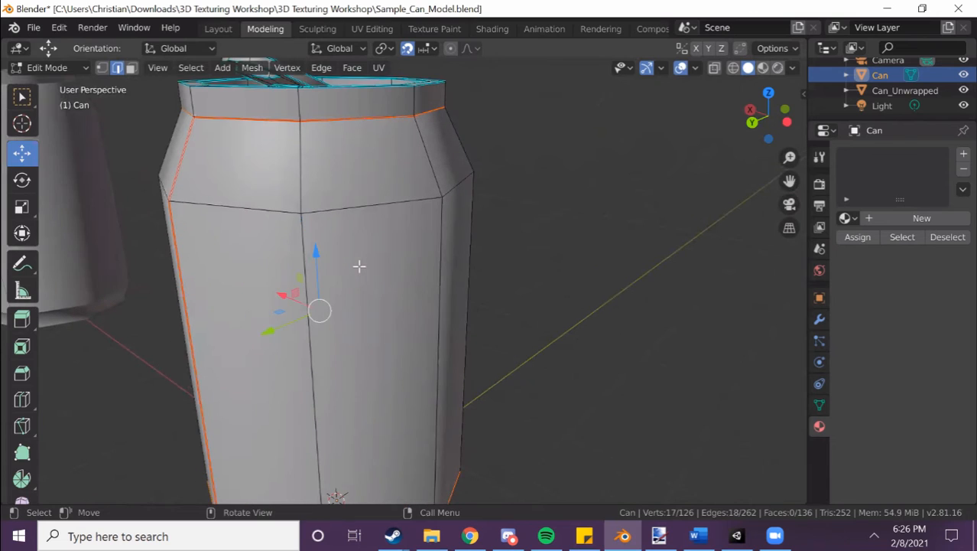
scroll(352, 242, "down", 1)
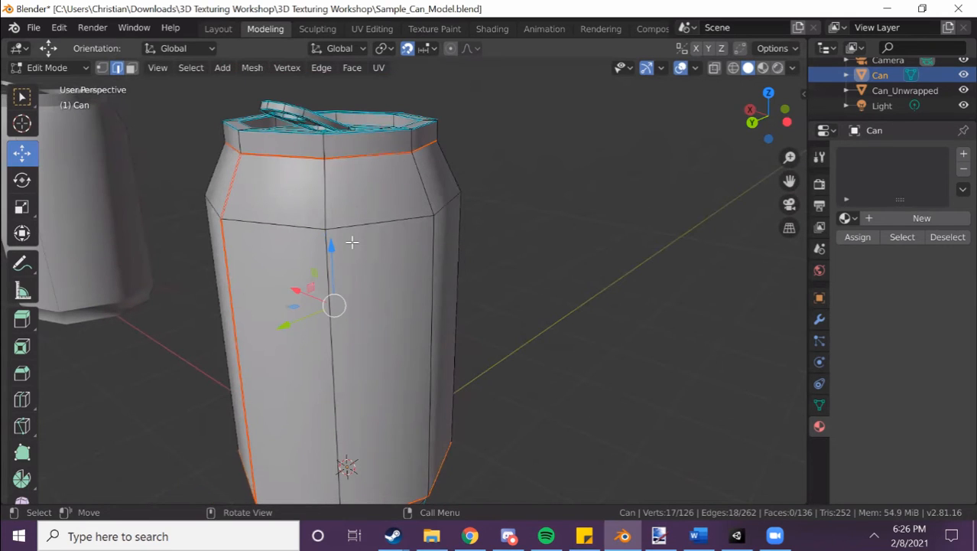
key("a")
key("alt+a")
left_click(131, 68)
left_click(328, 226, "alt")
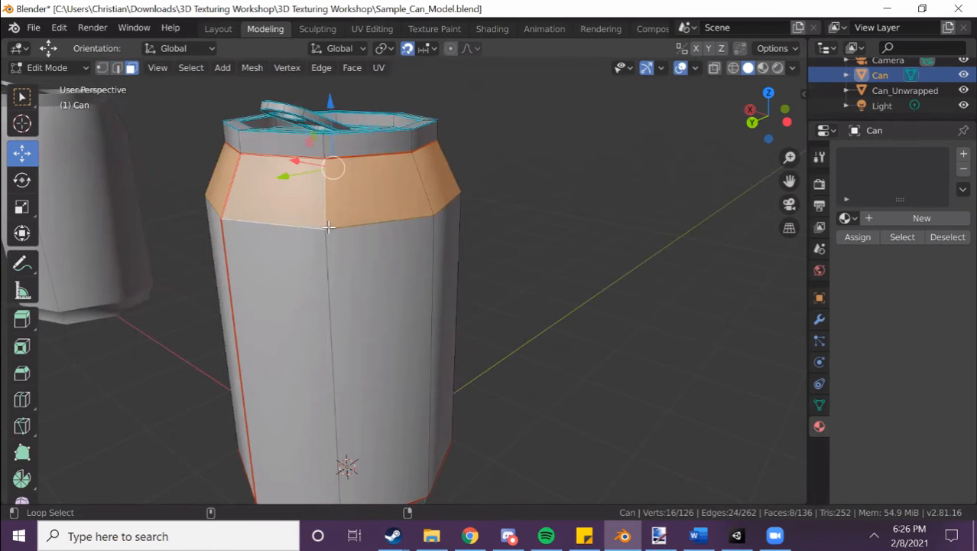
left_click(320, 285, "alt+shift")
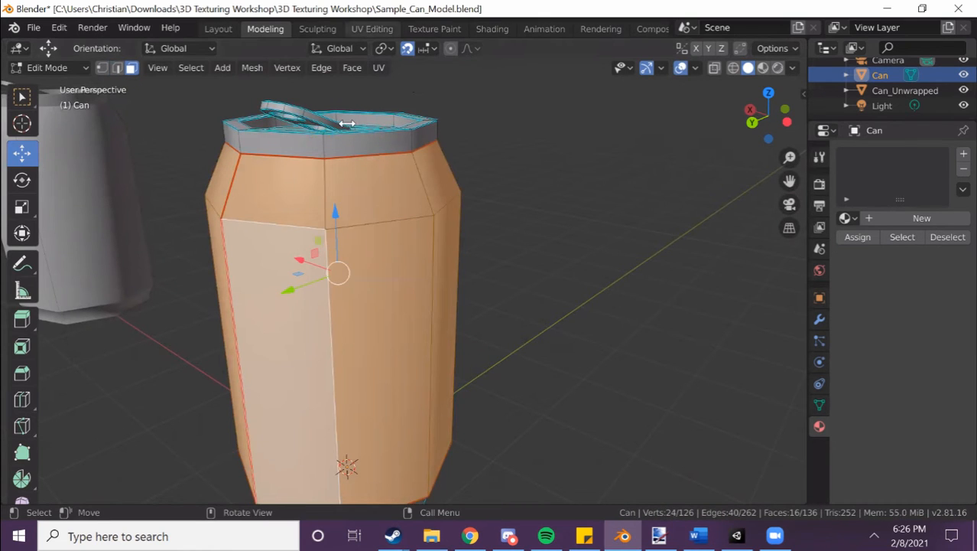
- Switch to the UV Editing workspace and frame the can beside its texture image
left_click(366, 29)
scroll(566, 330, "up", 2)
middle_click_drag(500, 306, 290, 316, "shift")
scroll(219, 310, "up", 2)
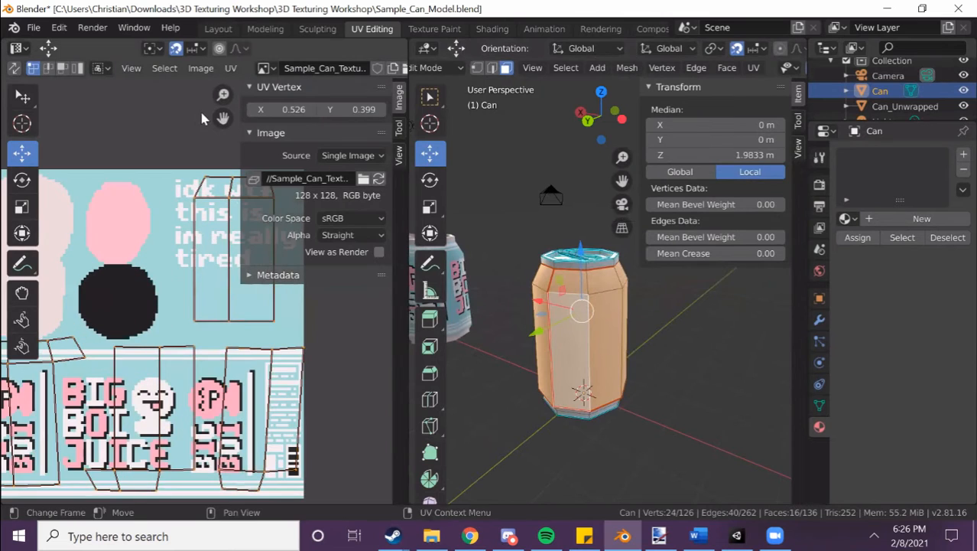
- Unwrap the selected shoulder and side faces of the can
left_click(754, 68)
left_click(784, 85)
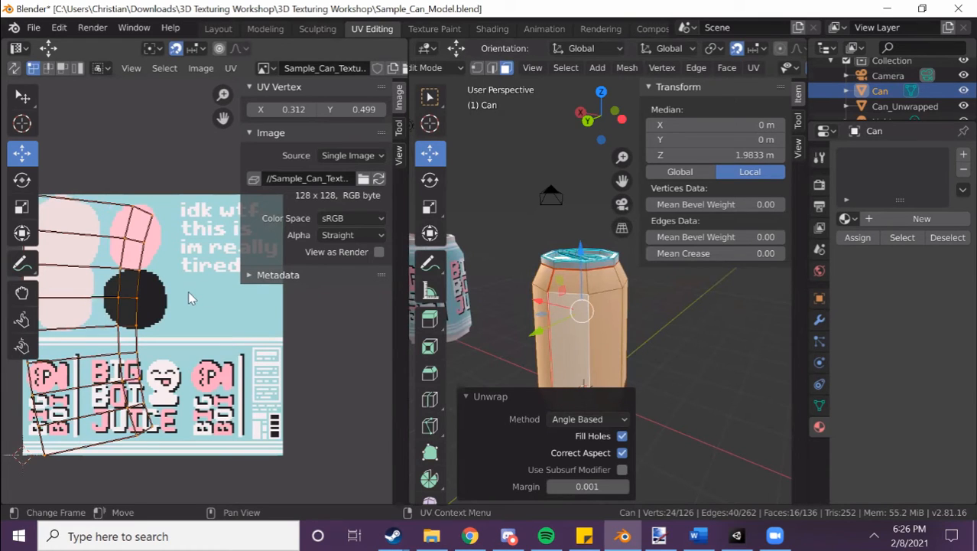
- Mark the seven remaining short slanted edges around the can's upper shoulder as seams
scroll(562, 264, "up", 5)
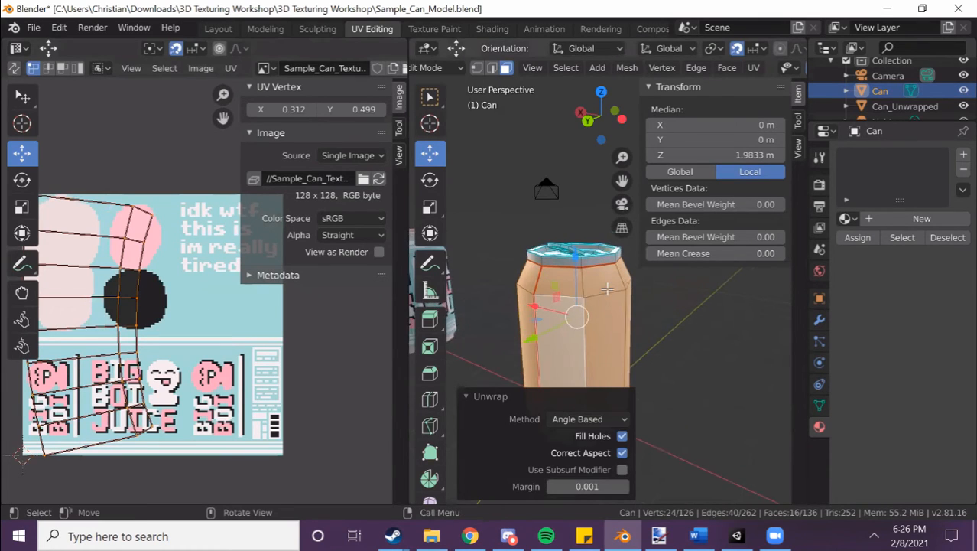
left_click(561, 264)
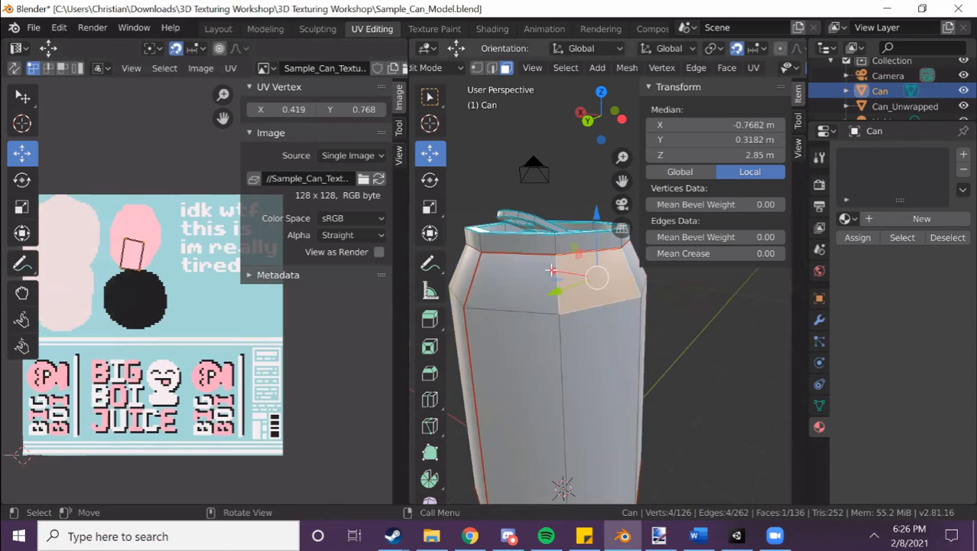
left_click(492, 67)
left_click(546, 325)
left_click(554, 279)
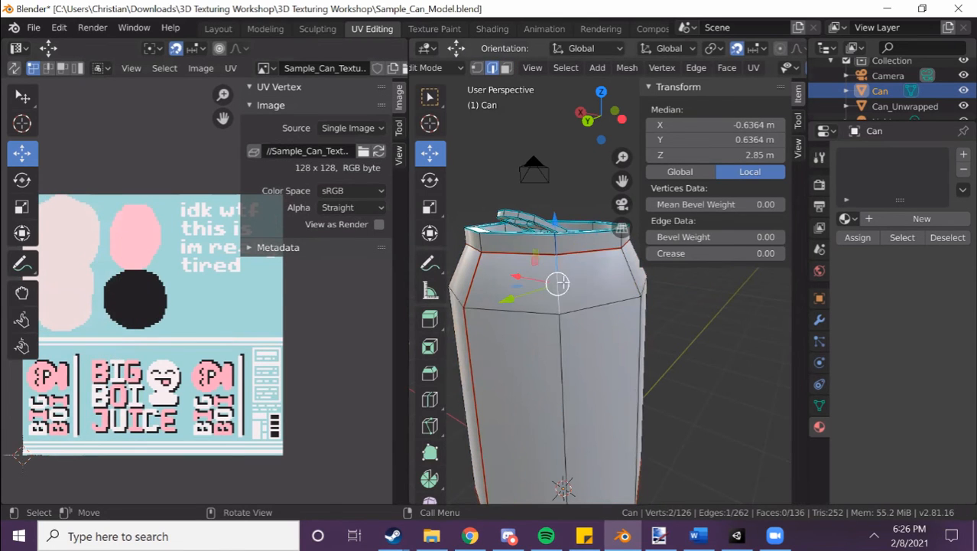
left_click(625, 263, "shift")
middle_click_drag(605, 309, 563, 321)
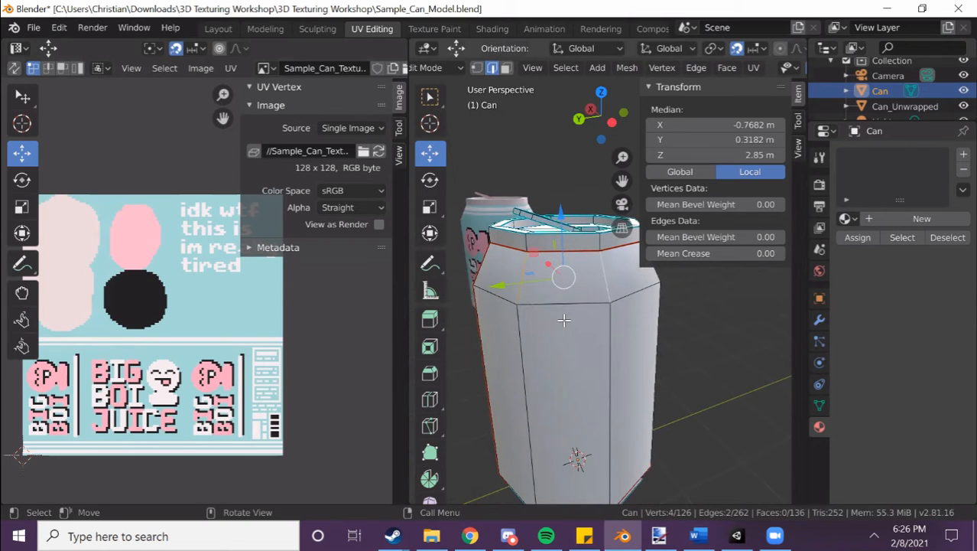
middle_click_drag(607, 322, 618, 318)
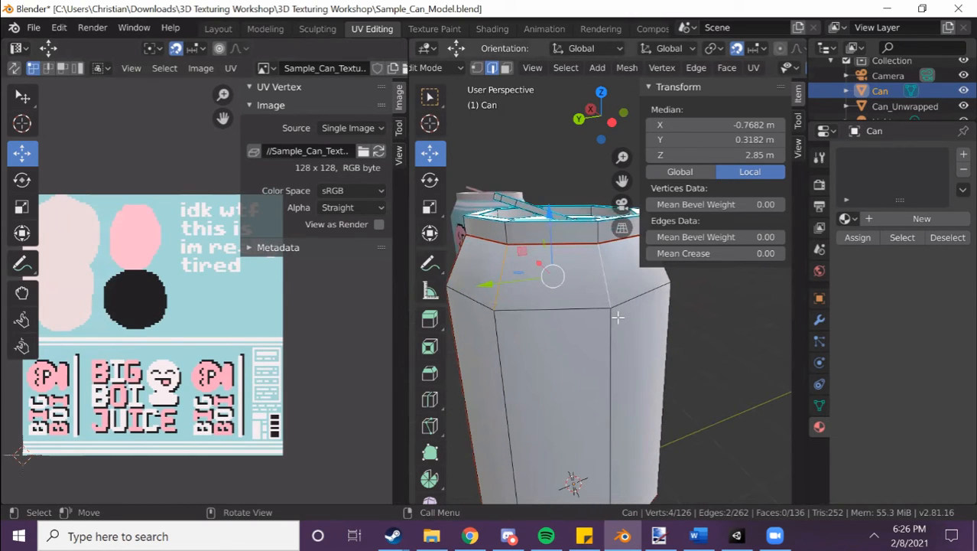
middle_click_drag(649, 349, 575, 366)
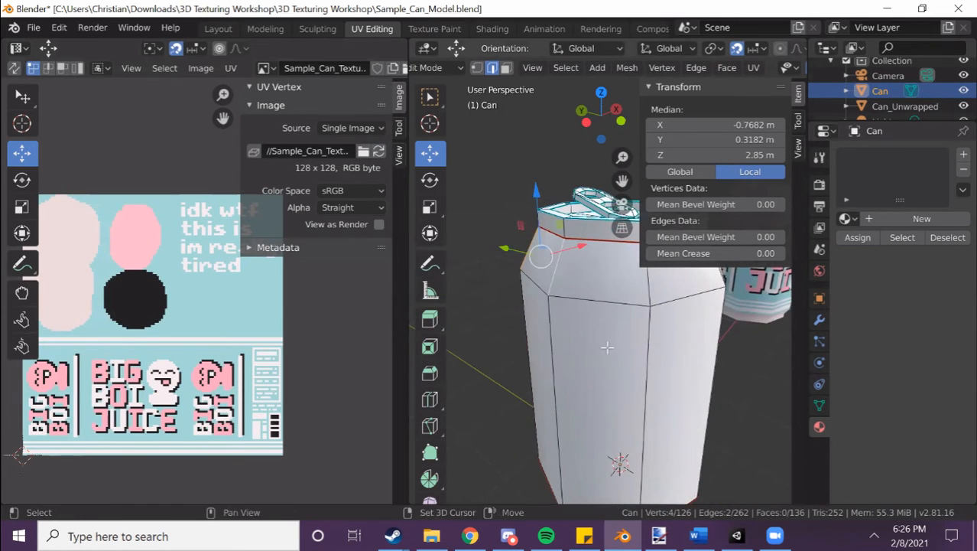
middle_click_drag(633, 281, 581, 309, "shift")
left_click(598, 313, "shift")
key("ctrl+z")
left_click(566, 305, "shift")
left_click(637, 289, "shift")
middle_click_drag(618, 325, 540, 335)
middle_click_drag(606, 299, 535, 301, "shift")
left_click(565, 293, "shift")
left_click(637, 284, "shift")
middle_click_drag(656, 324, 577, 338)
middle_click_drag(514, 350, 423, 357, "shift")
left_click(560, 320, "shift")
right_click(669, 331)
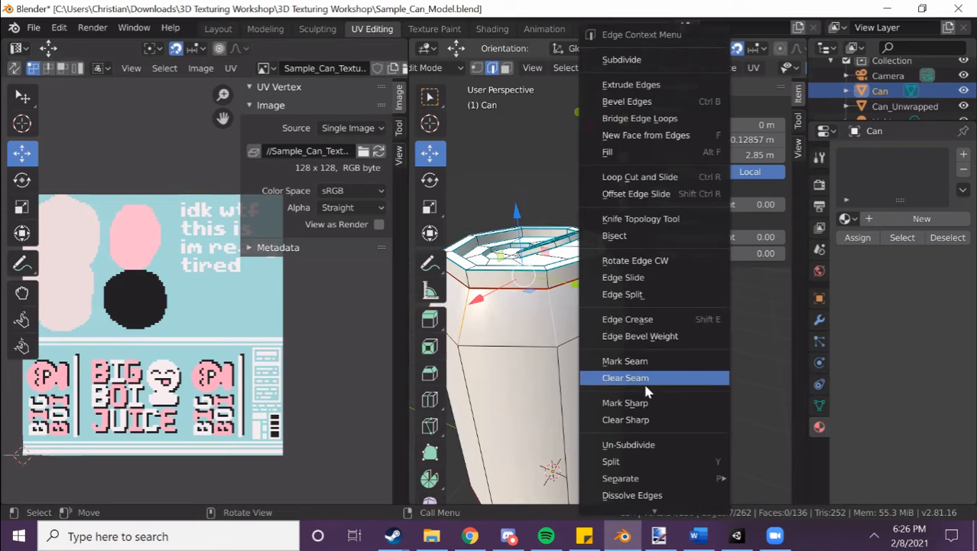
left_click(654, 365)
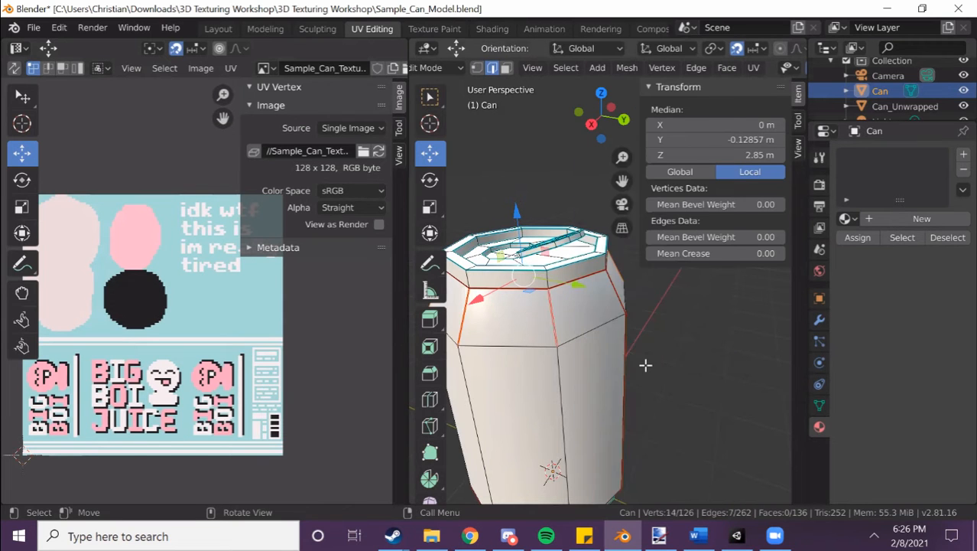
- Select the face loops of the can's upper shoulder and side wall and unwrap them
key("a")
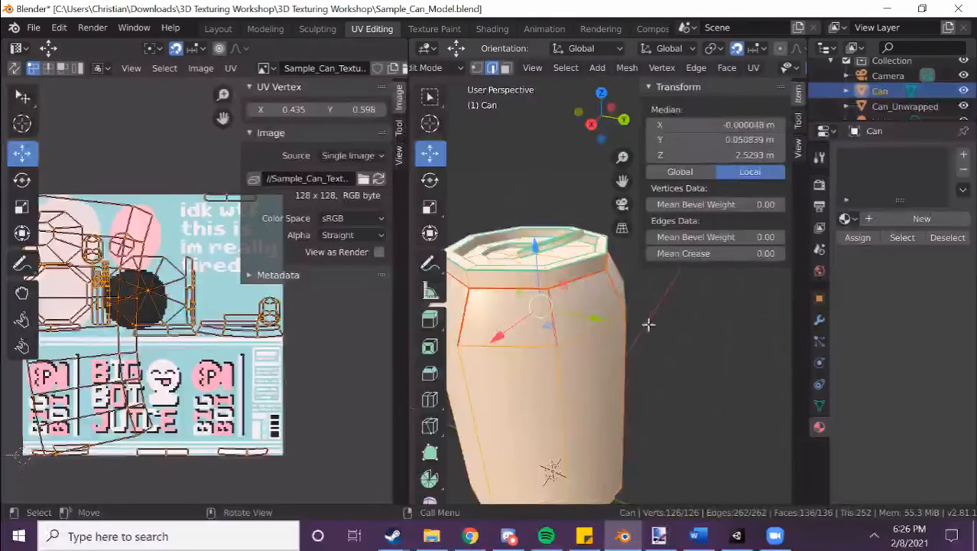
left_click(505, 67)
key("alt+a")
left_click(555, 326, "alt")
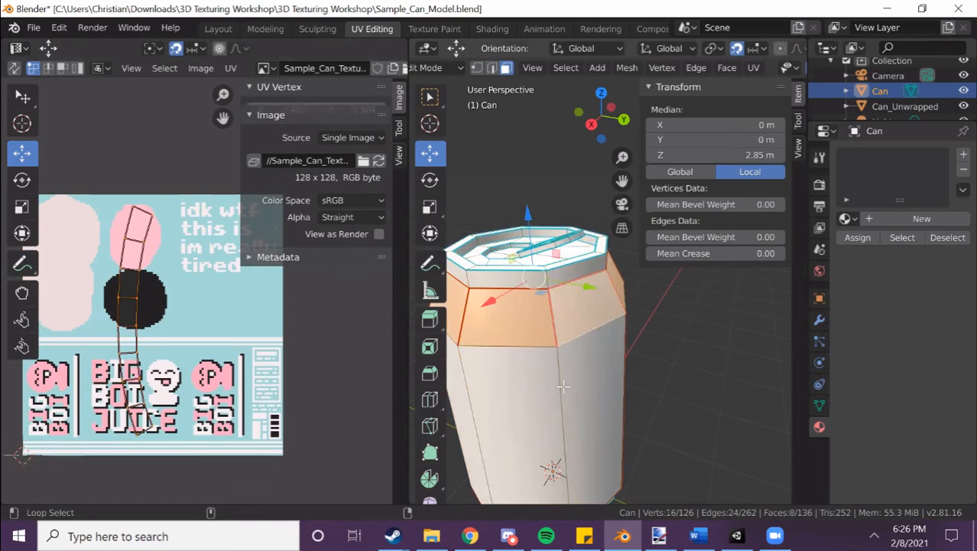
left_click(564, 379, "alt+shift")
left_click(753, 67)
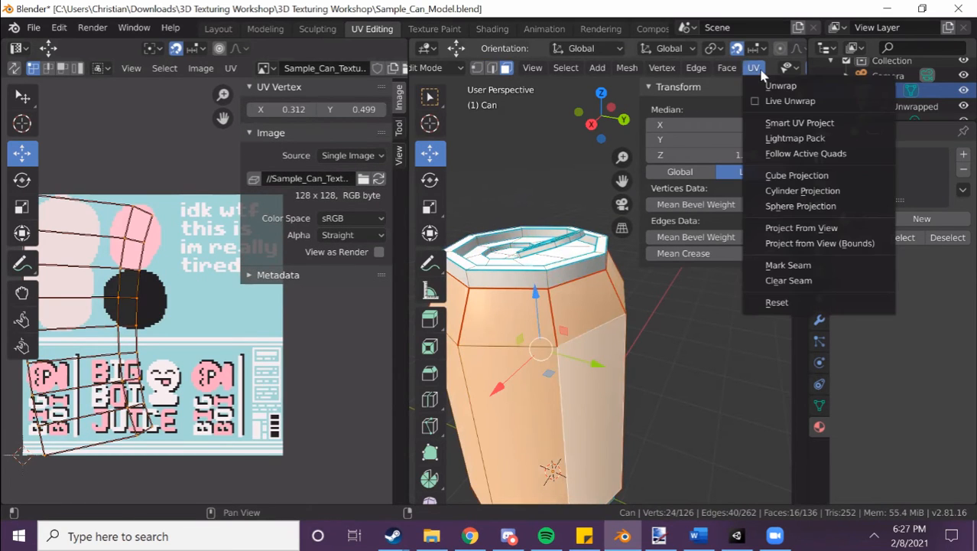
left_click(765, 85)
- Examine the body's new UV layout against the seamed shoulder and side faces of the can
middle_click_drag(153, 281, 259, 296)
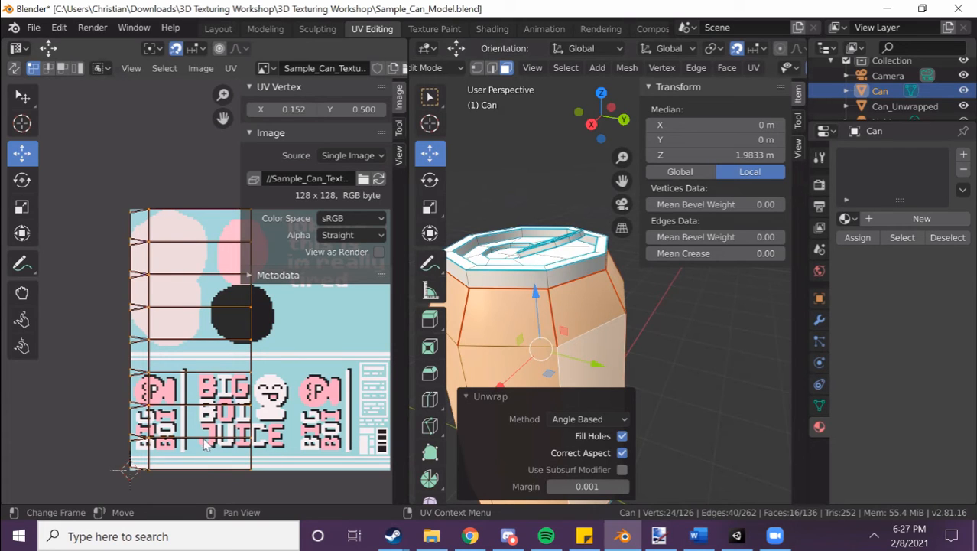
middle_click_drag(535, 344, 480, 299)
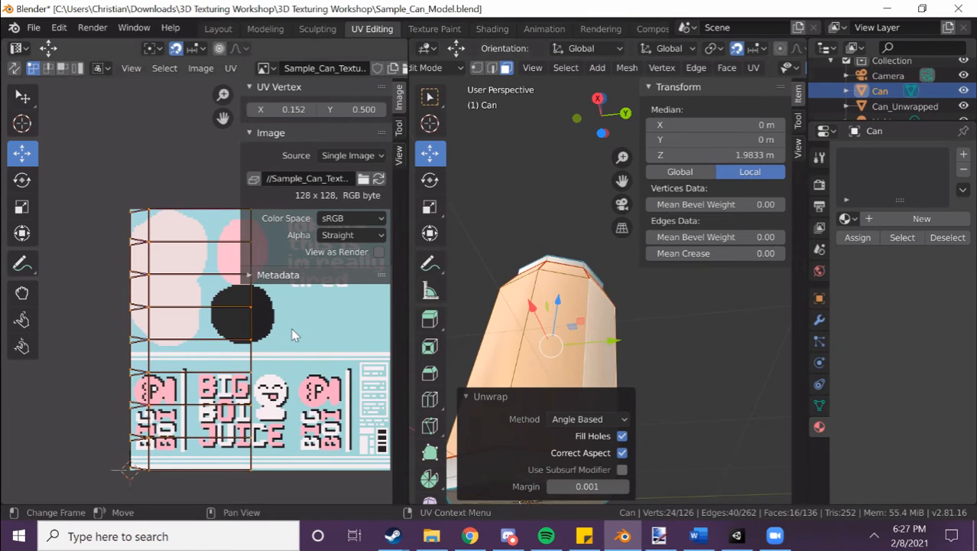
scroll(322, 340, "down", 2)
middle_click_drag(307, 375, 271, 323)
middle_click_drag(620, 235, 594, 337)
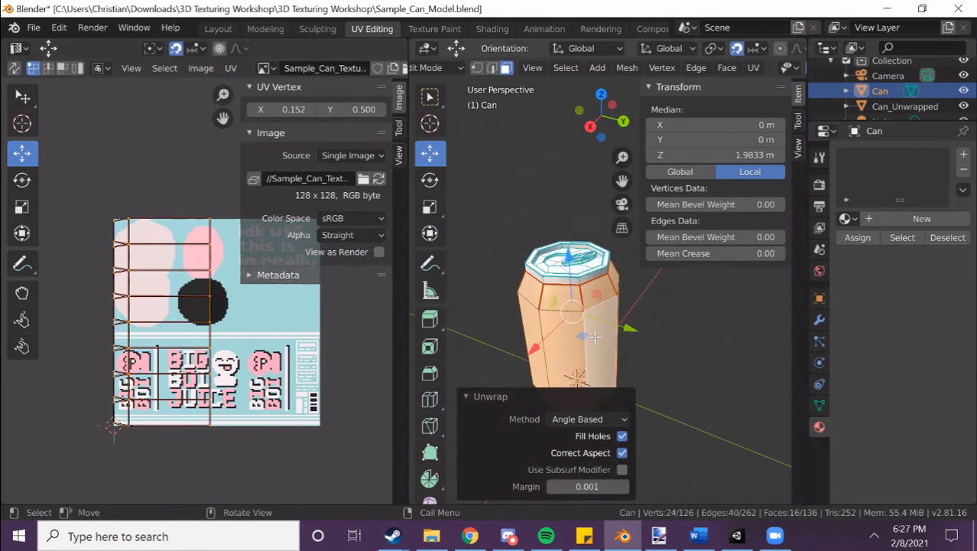
scroll(594, 292, "up", 3)
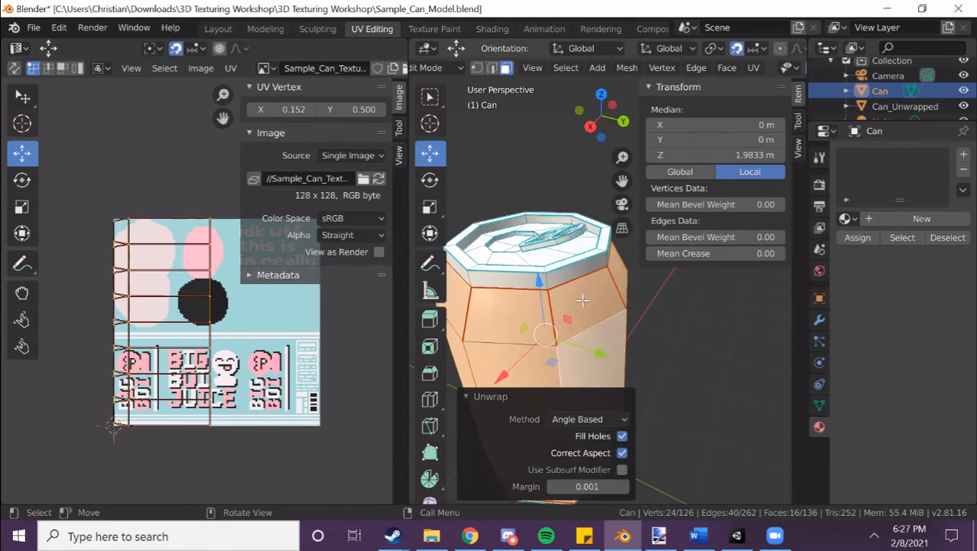
scroll(583, 300, "down", 1)
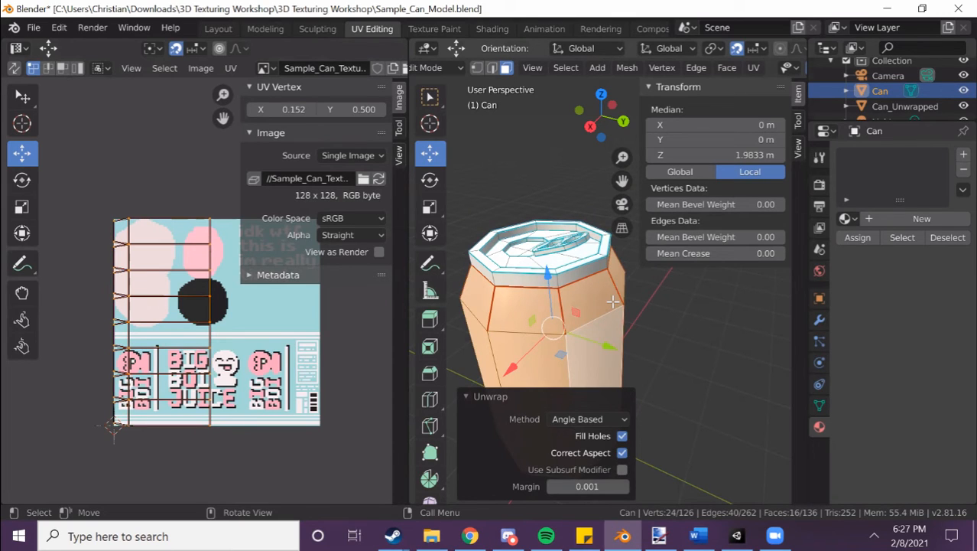
middle_click_drag(587, 306, 591, 287)
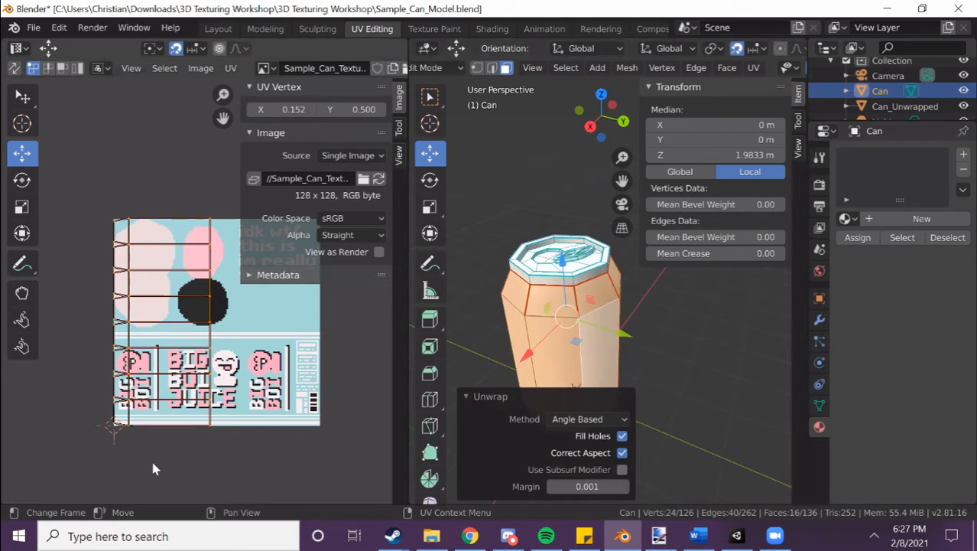
- Select all faces of the can and unwrap the whole model
key("a")
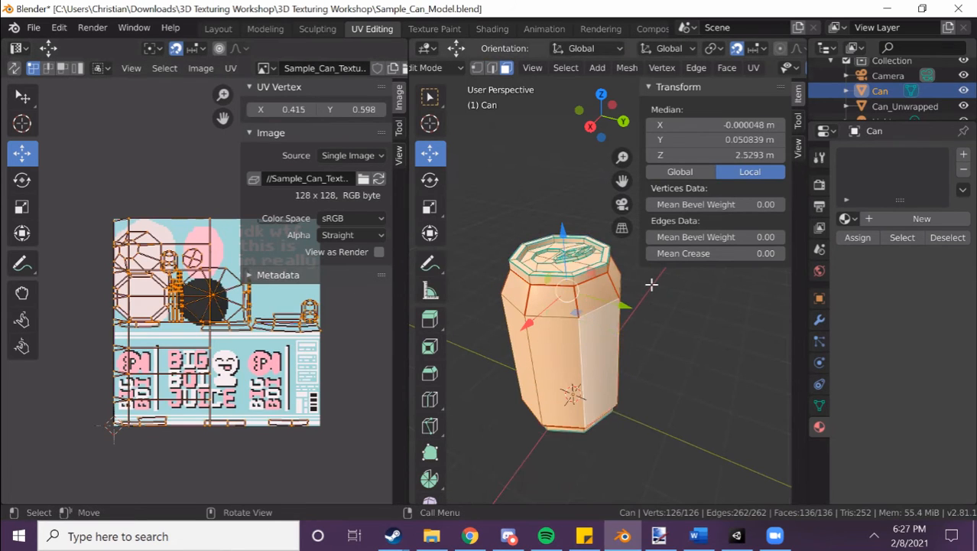
left_click(753, 67)
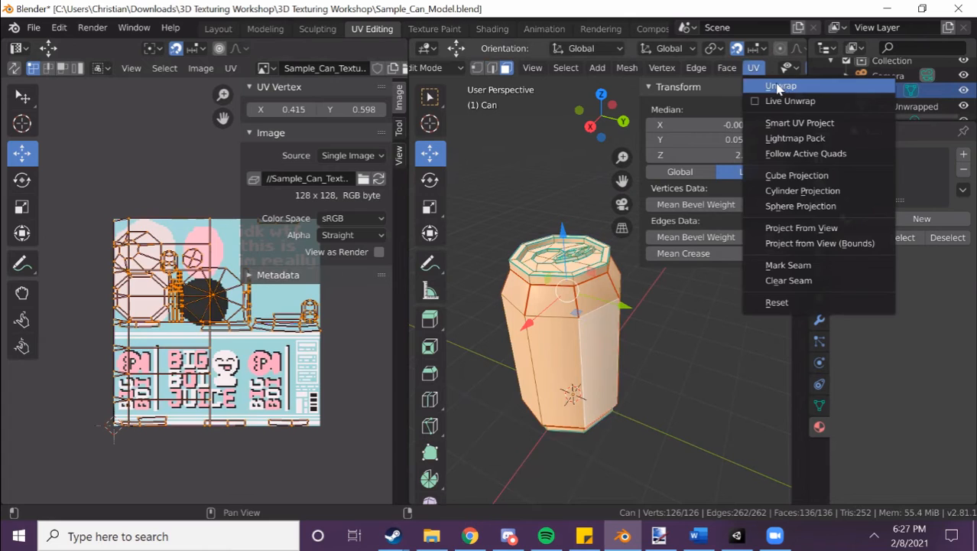
left_click(779, 87)
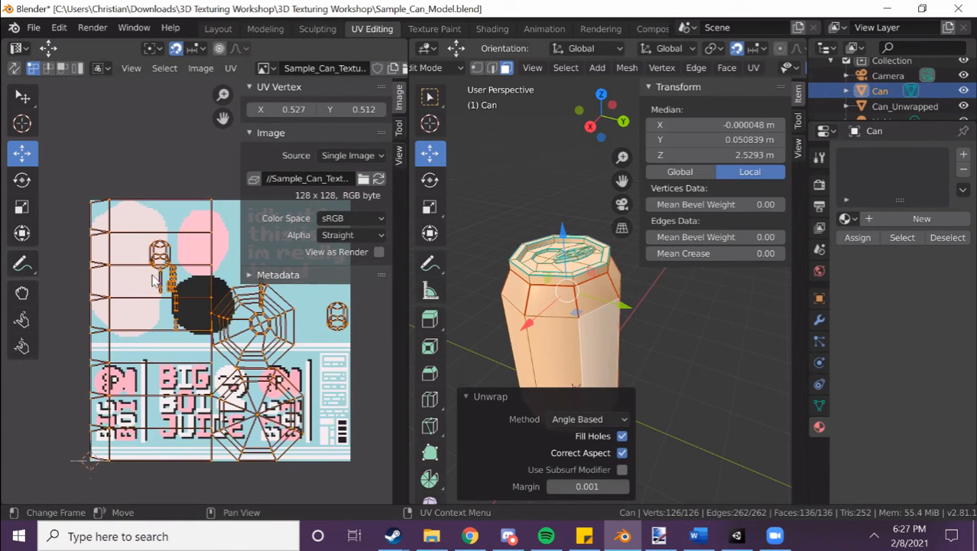
- Using island selection, move the can lid's UV island by about -0.313 m in X and 0.375 m in Y
left_click(165, 256)
left_click(62, 68)
left_click(158, 246)
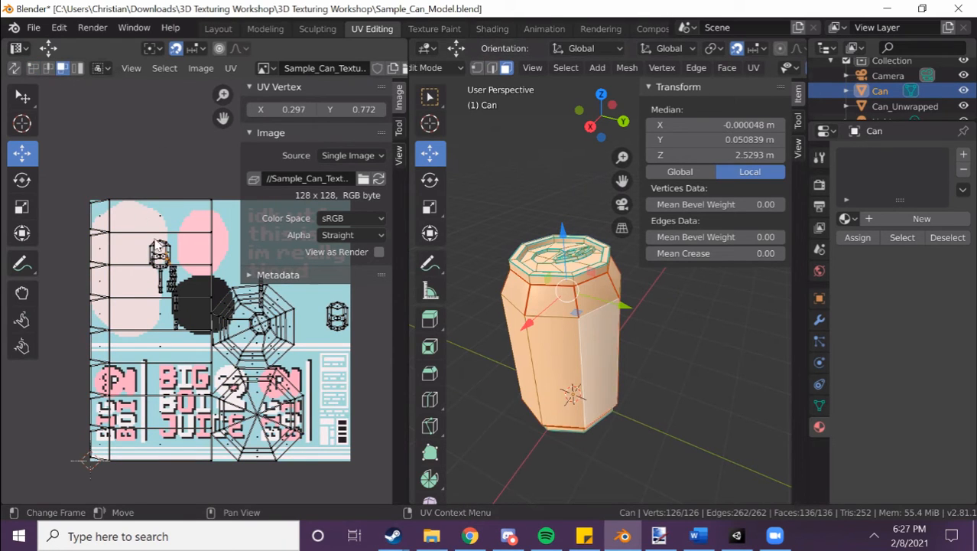
left_click(77, 68)
left_click(258, 321)
key("g")
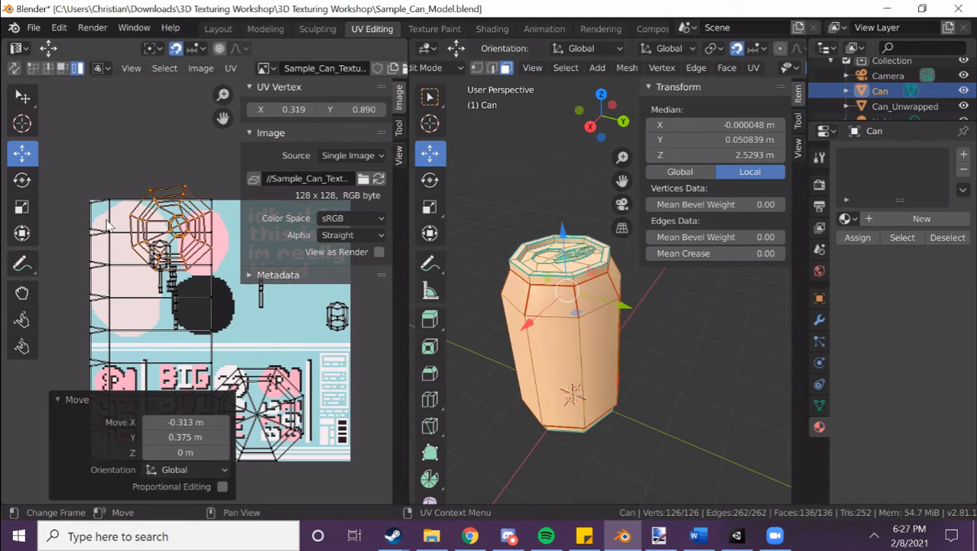
- Try scaling the can body's UV island to about 0.665 and repositioning it, and undo these changes
left_click(112, 228)
key("s")
left_click(164, 346)
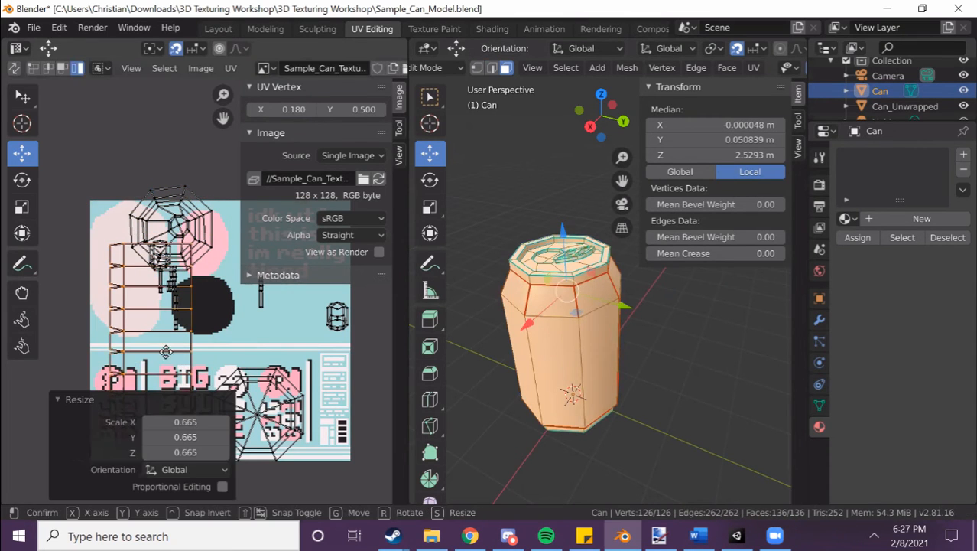
key("g")
left_click(165, 378)
key("s")
left_click(296, 418)
key("ctrl+z")
key("ctrl+z")
key("ctrl+z")
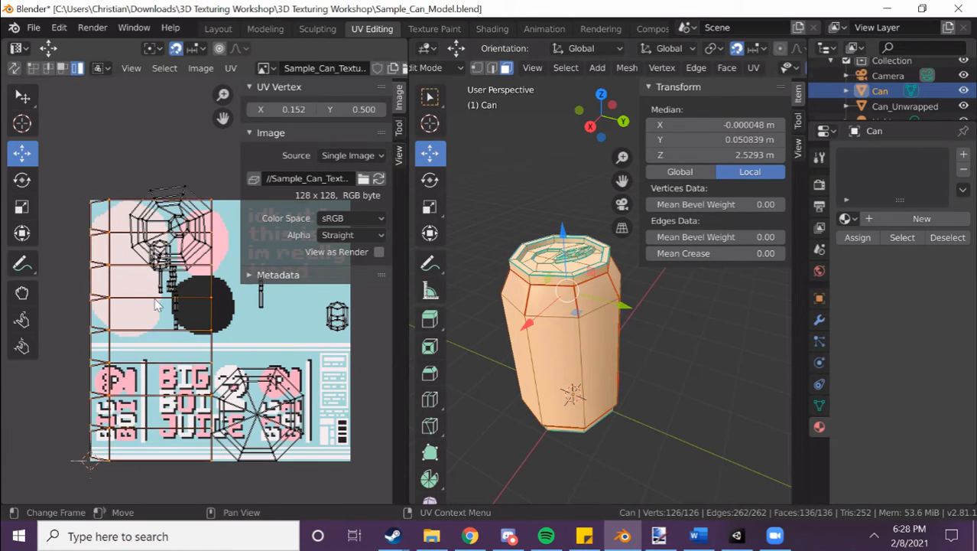
- Clear the selection and select the can's shoulder and side wall face loops to isolate their UVs
scroll(570, 313, "up", 2)
key("alt+a")
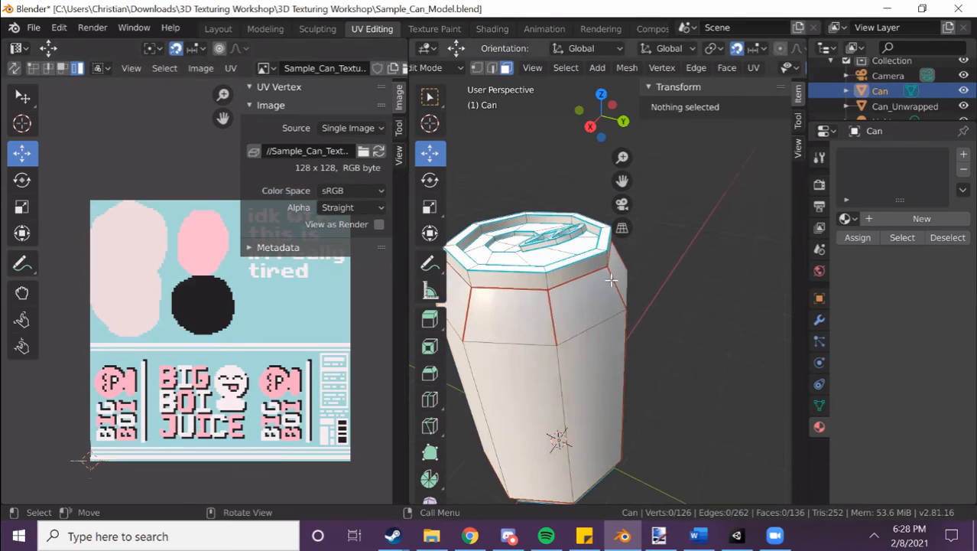
left_click(617, 278, "alt")
left_click(554, 396, "alt+shift")
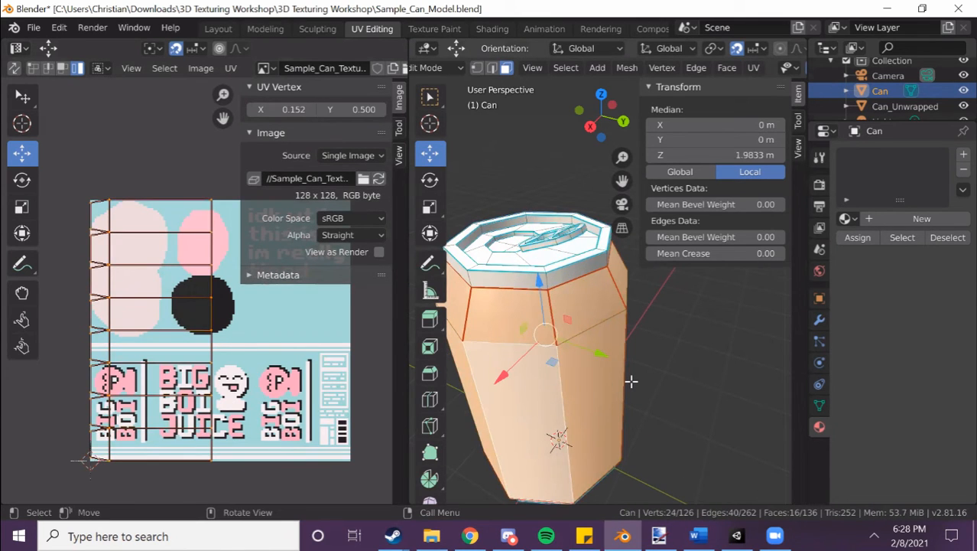
- Examine the can's lid, opening and pull tab up close, including the edges around the rim
mouse_move(586, 347)
middle_mouse_down()
mouse_move(643, 312)
mouse_move(597, 367)
mouse_move(530, 414)
mouse_move(599, 340)
middle_mouse_up()
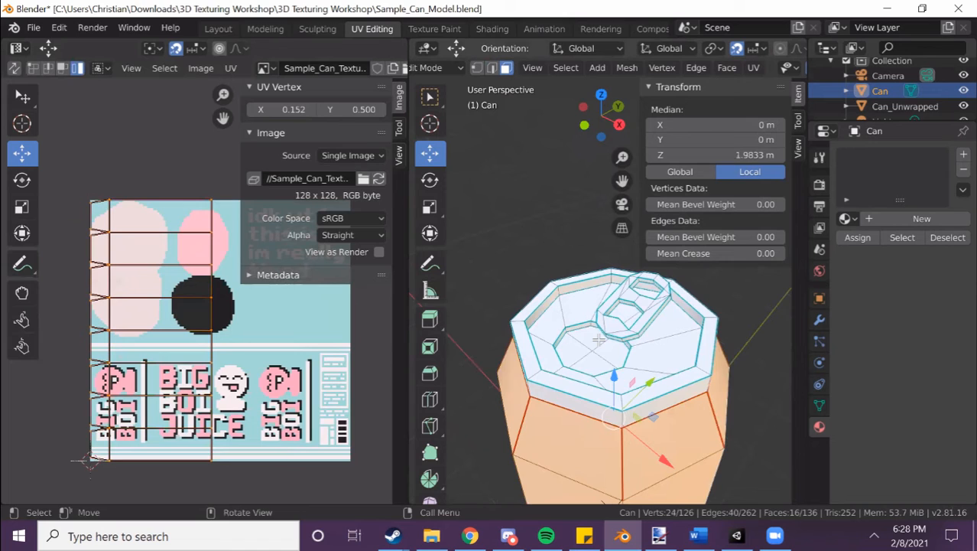
scroll(599, 340, "up", 3)
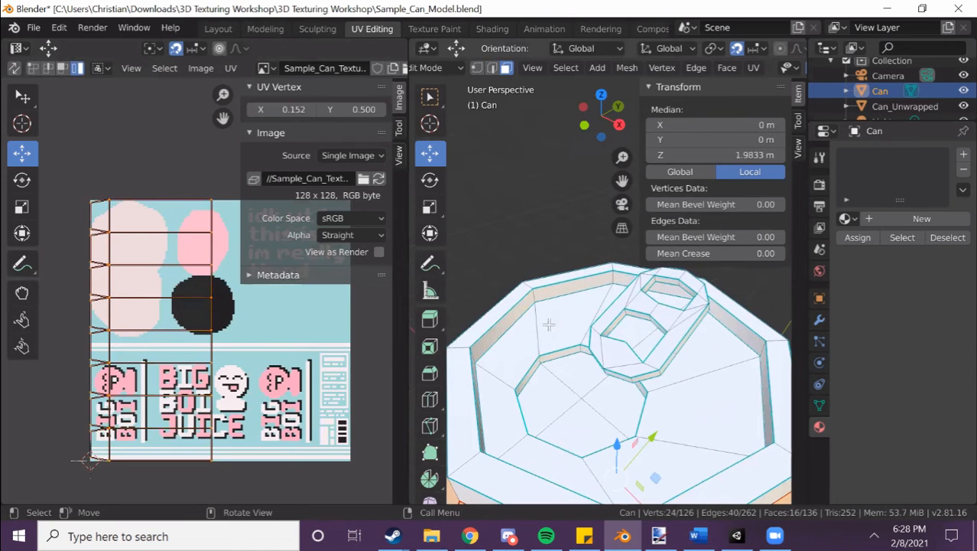
scroll(548, 324, "down", 4)
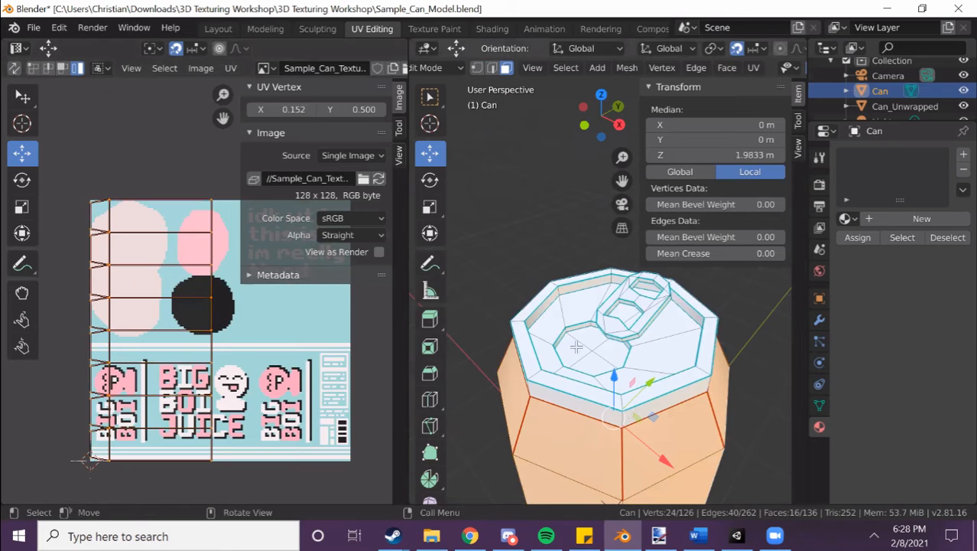
scroll(555, 321, "up", 3)
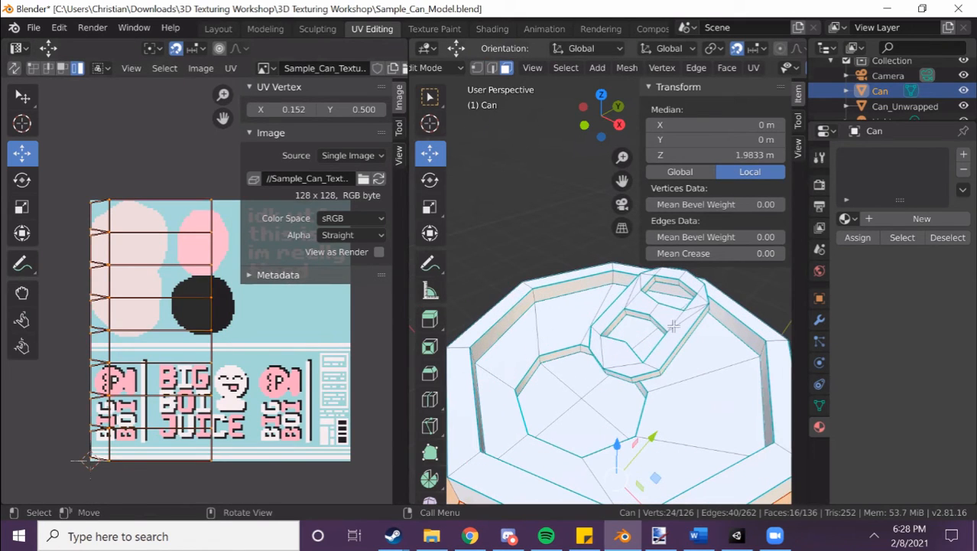
scroll(635, 375, "down", 5)
mouse_move(610, 459)
middle_mouse_down()
mouse_move(622, 226)
mouse_move(604, 457)
middle_mouse_up()
scroll(571, 389, "up", 2)
scroll(535, 367, "up", 2)
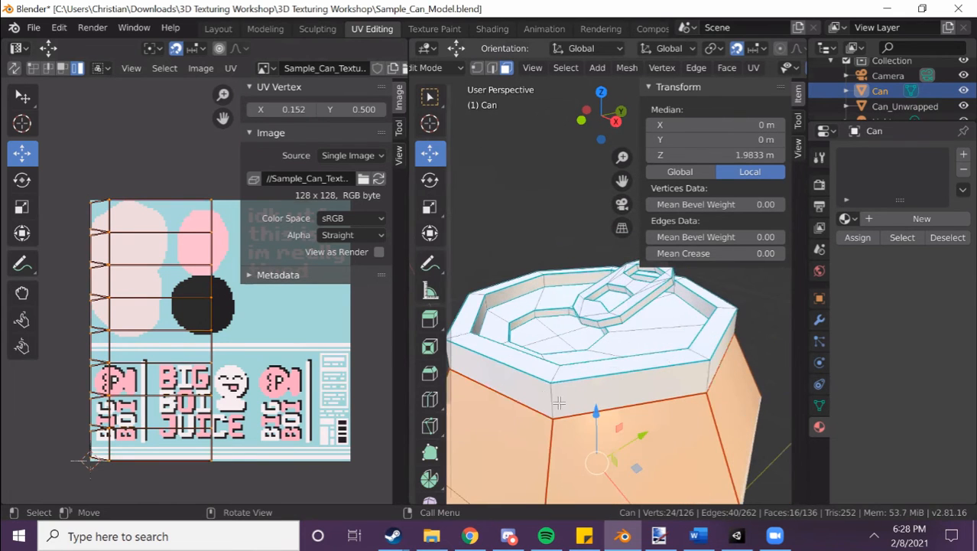
- Replace the selection with the lid's face loops: outer rim side, rim top, inner lid surface and the opening's wall
key("alt+a")
left_click(550, 387, "alt")
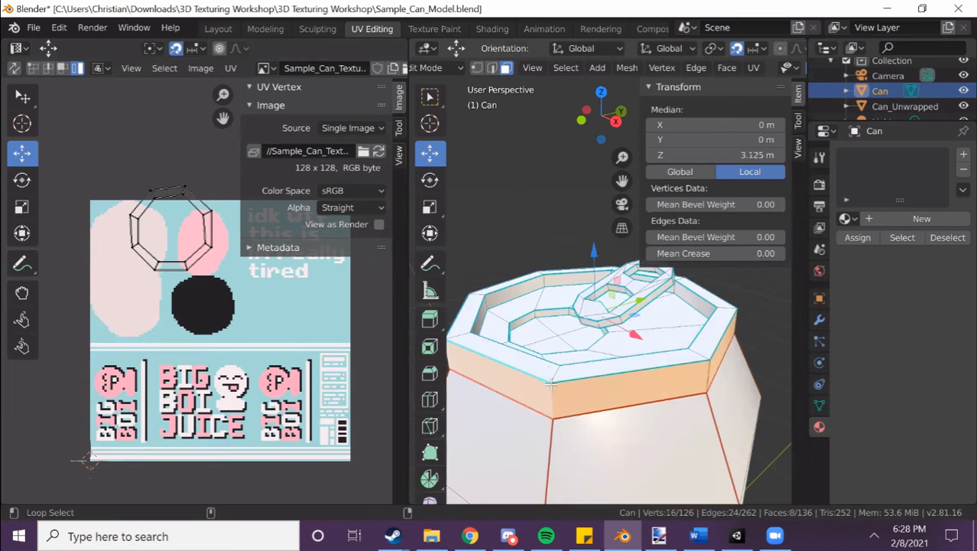
left_click(554, 371, "alt+shift")
middle_click_drag(536, 377, 535, 397)
left_click(496, 332, "alt+shift")
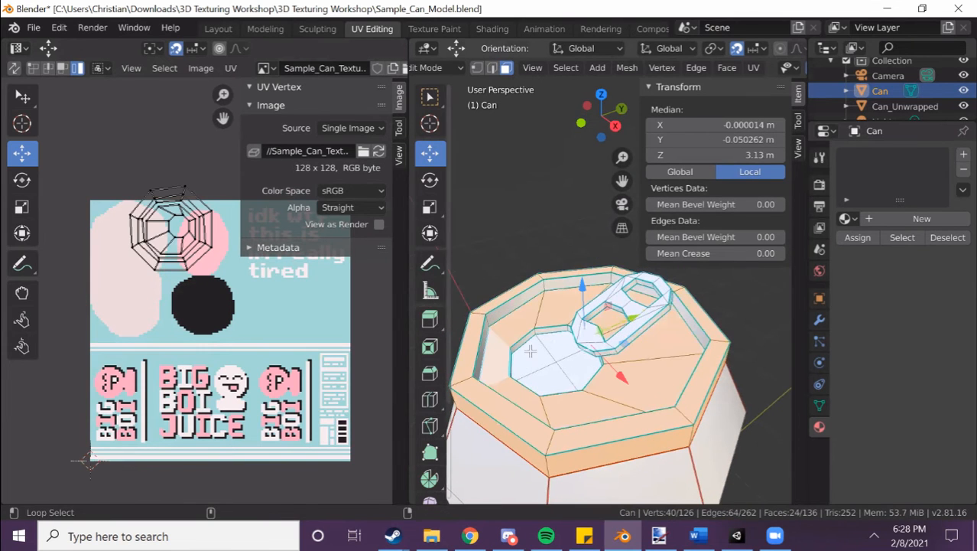
left_click(535, 332, "alt+shift")
- Add the two face loops around the can's tapered base to the selection
scroll(535, 333, "down", 4)
middle_click_drag(537, 344, 533, 283, "shift")
middle_click_drag(532, 283, 547, 228)
scroll(562, 394, "up", 2)
left_click(534, 440, "alt+shift")
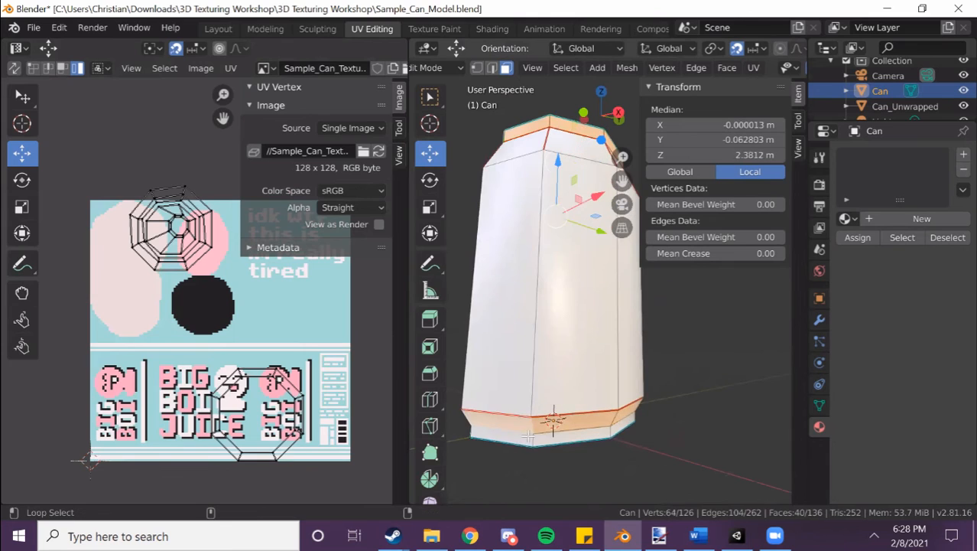
left_click(539, 439, "alt+shift")
- Add all the triangular faces of the can's bottom cap to the selection
middle_click_drag(538, 439, 564, 389)
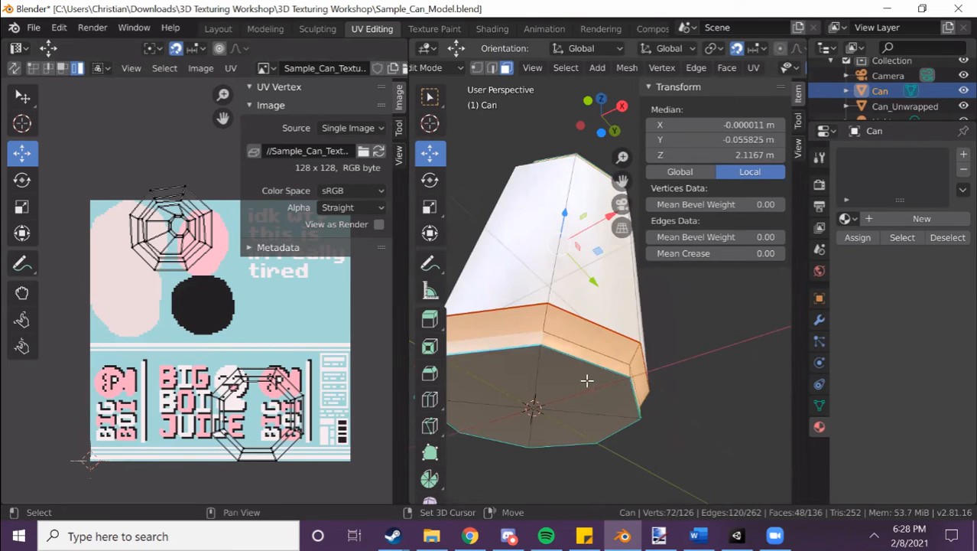
left_click(586, 381, "shift")
left_click(525, 381, "shift")
scroll(515, 416, "down", 2)
left_click(524, 349, "shift")
left_click(539, 366, "shift")
left_click(555, 383, "shift")
left_click(575, 377, "shift")
left_click(609, 356, "shift")
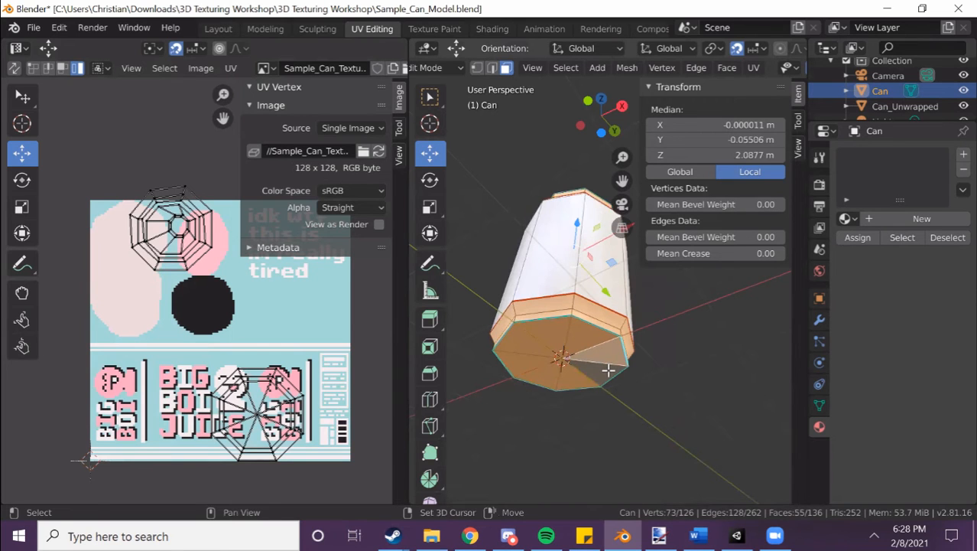
left_click(608, 370, "shift")
- Try projecting the selected lid and base faces from the top view and moving part of the UVs by 0.313 in Y
middle_click_drag(600, 430, 593, 494)
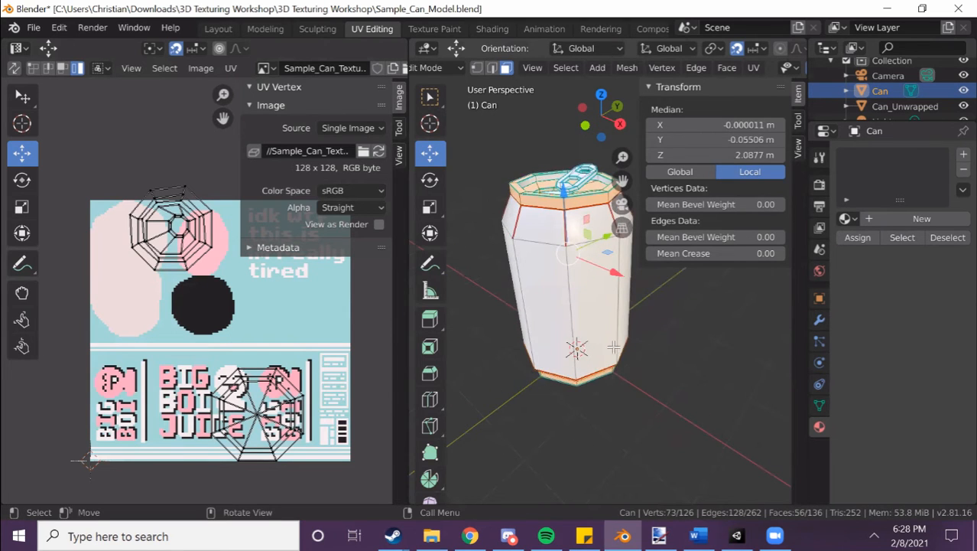
left_click(601, 95)
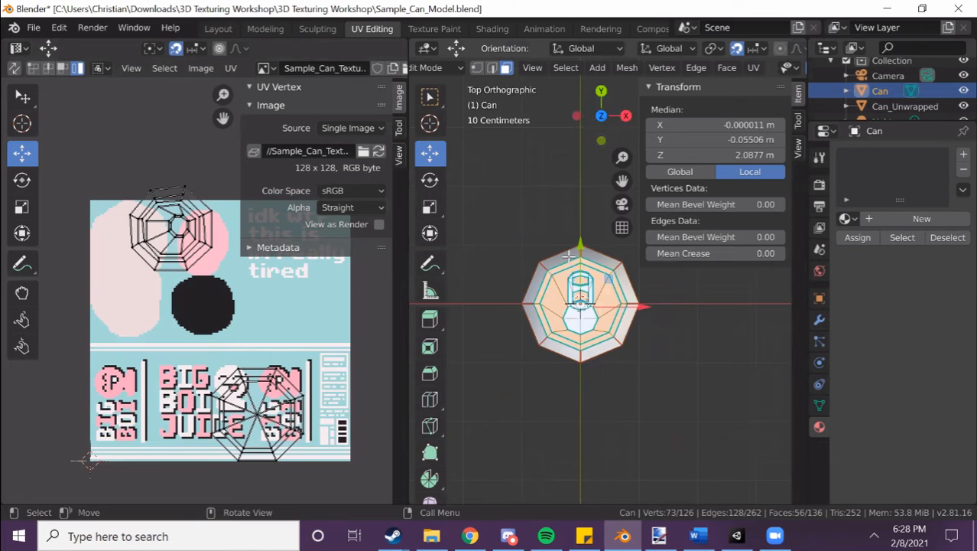
scroll(570, 257, "up", 2)
left_click(757, 68)
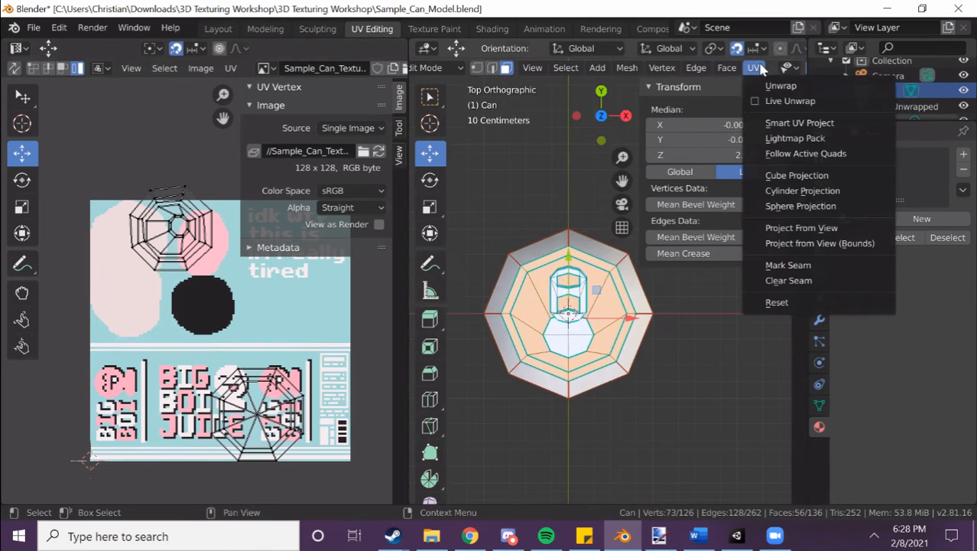
left_click(806, 227)
scroll(322, 283, "up", 3)
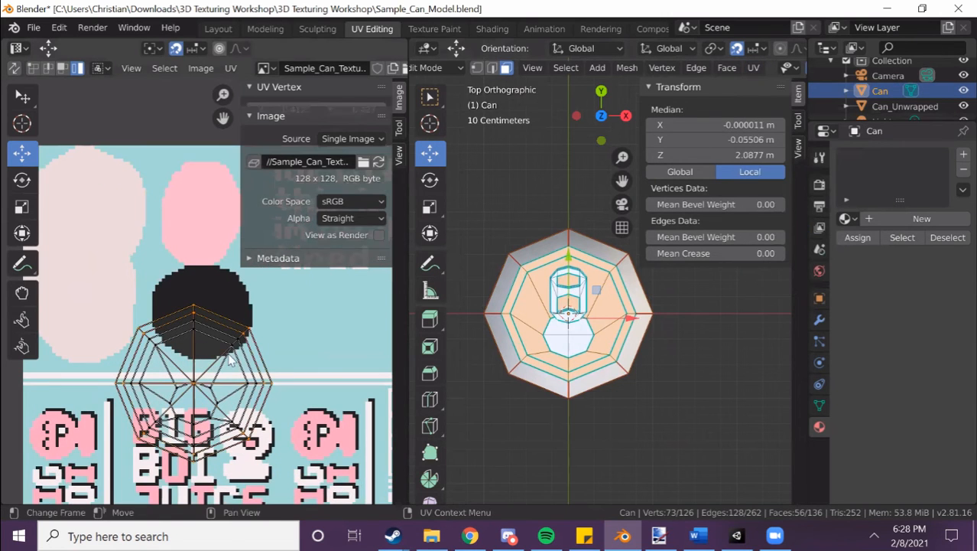
left_click_drag(238, 305, 241, 179)
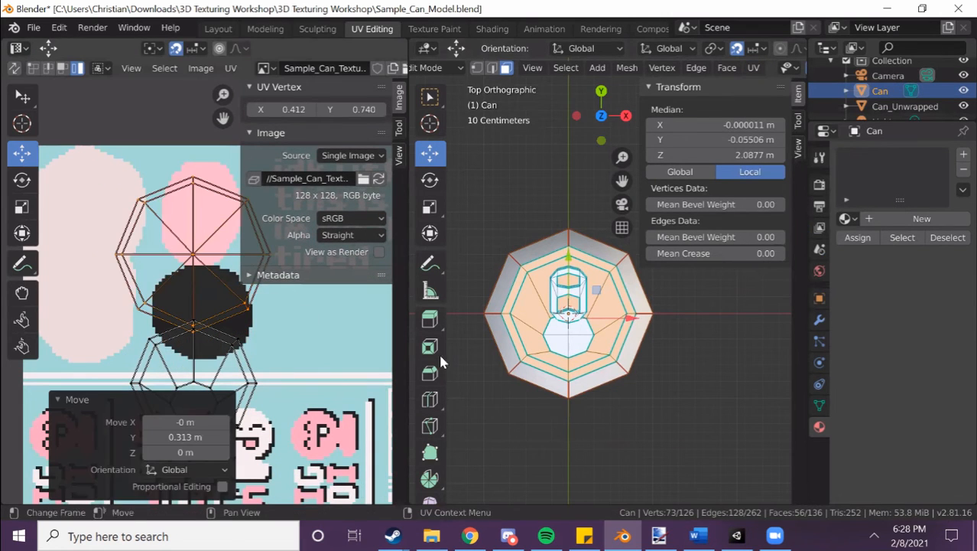
- Add the rim's inner wall face loop to the selection and unwrap the selected lid and base faces
middle_click_drag(588, 365, 509, 141)
left_click(509, 140, "alt+shift")
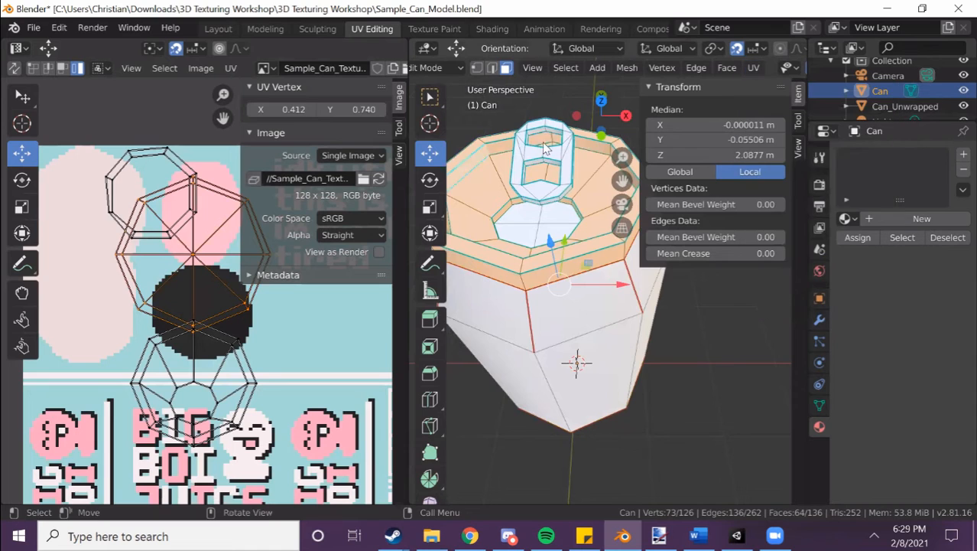
left_click(603, 101)
left_click(754, 67)
left_click(779, 86)
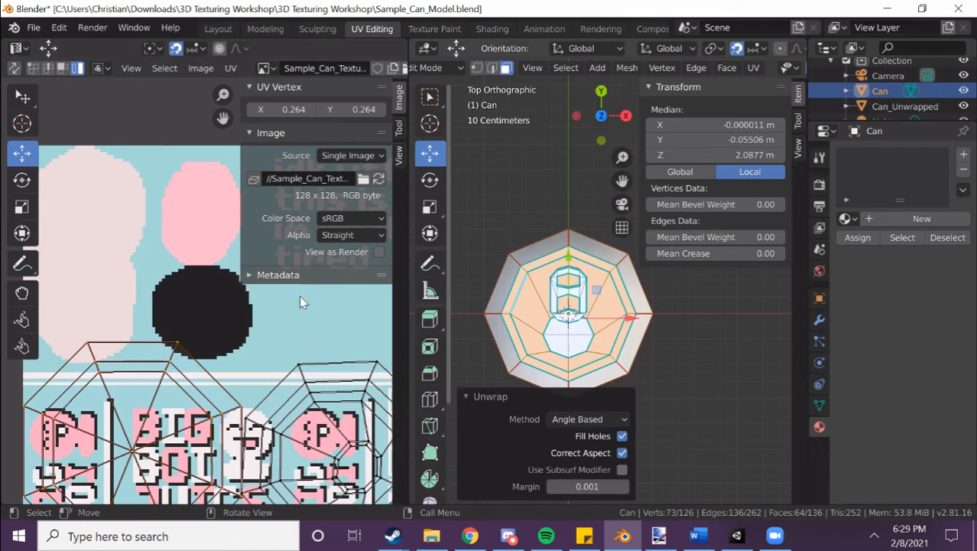
- Scale the base's UV island by about 0.632 and 0.520 and place it on the upper lobe of the pale pink shape
scroll(230, 306, "down", 2)
scroll(170, 334, "up", 2)
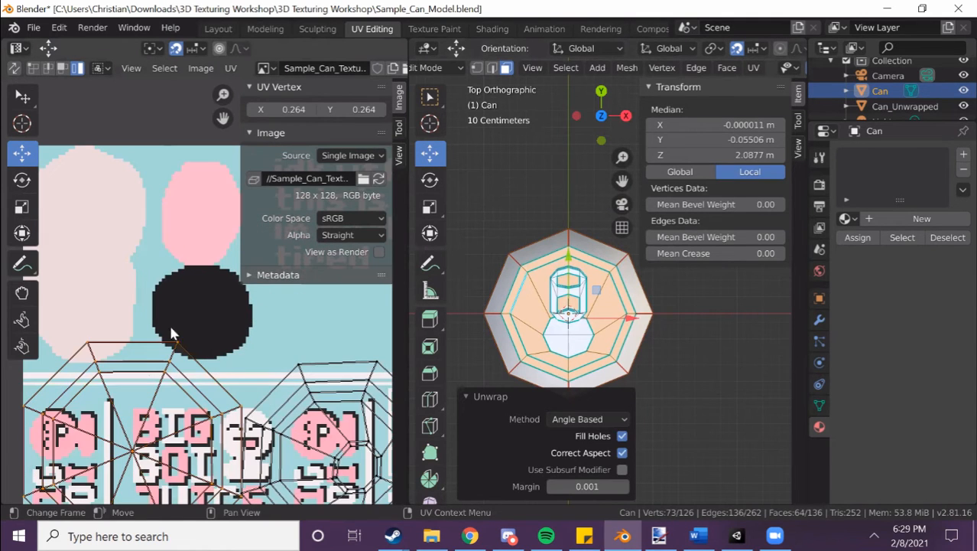
scroll(208, 344, "down", 2)
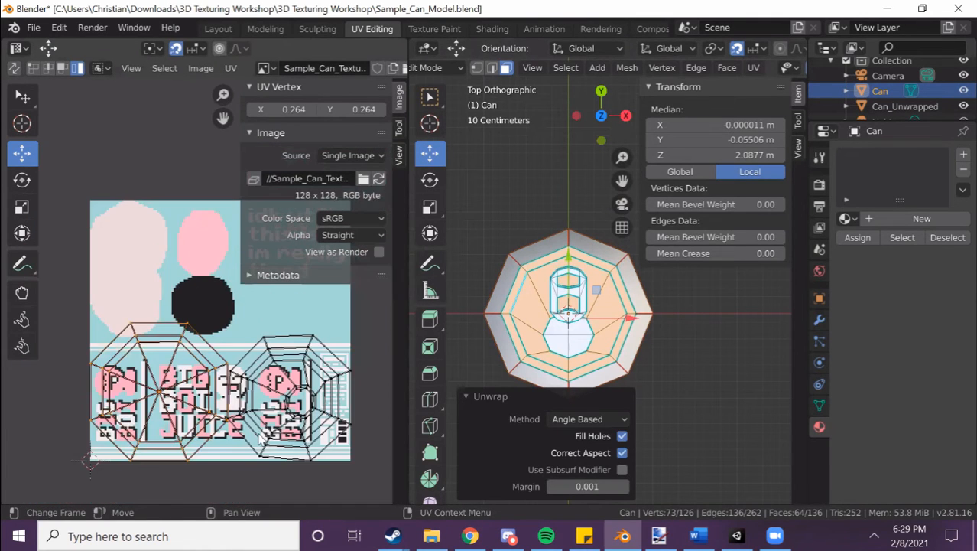
key("s")
left_click(193, 361)
middle_click_drag(516, 200, 498, 138)
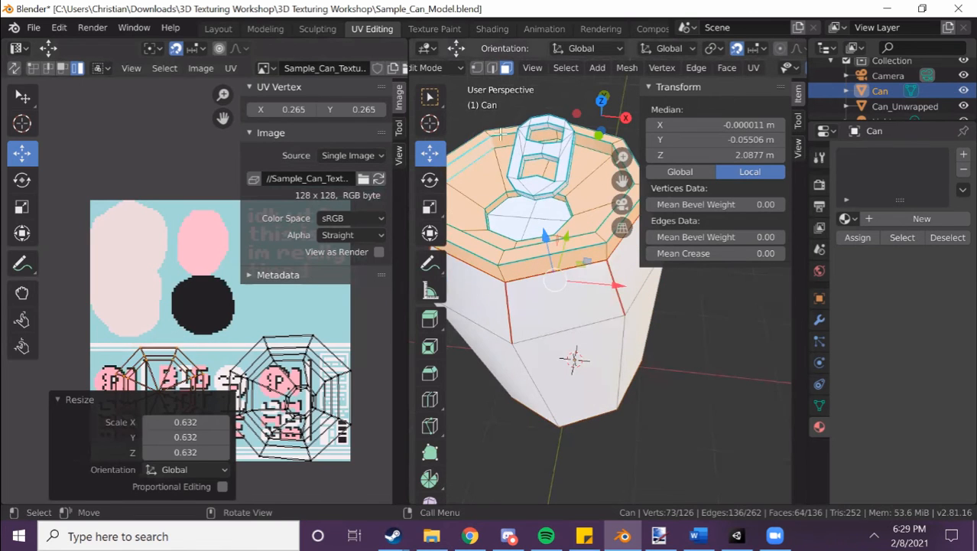
key("g")
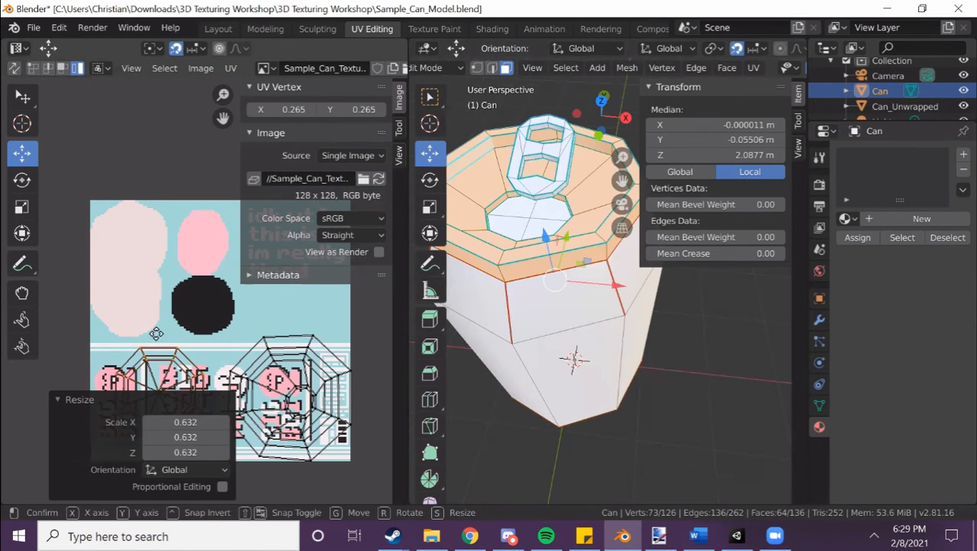
left_click(133, 215)
key("s")
left_click(136, 242)
key("g")
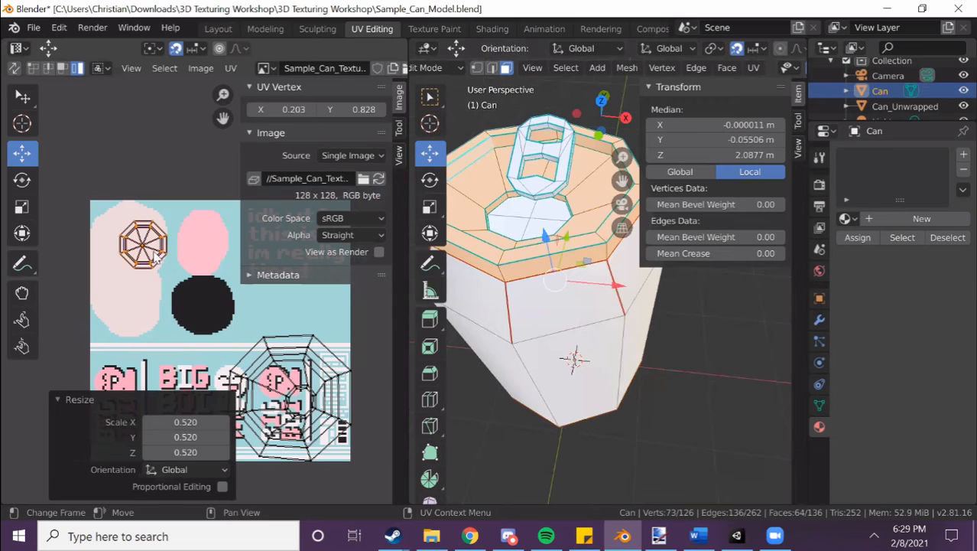
left_click(134, 245)
- Scale the lid's UV island by about 0.488 and 0.736 and place it on the lower lobe of the pale pink shape
left_click(289, 379)
key("s")
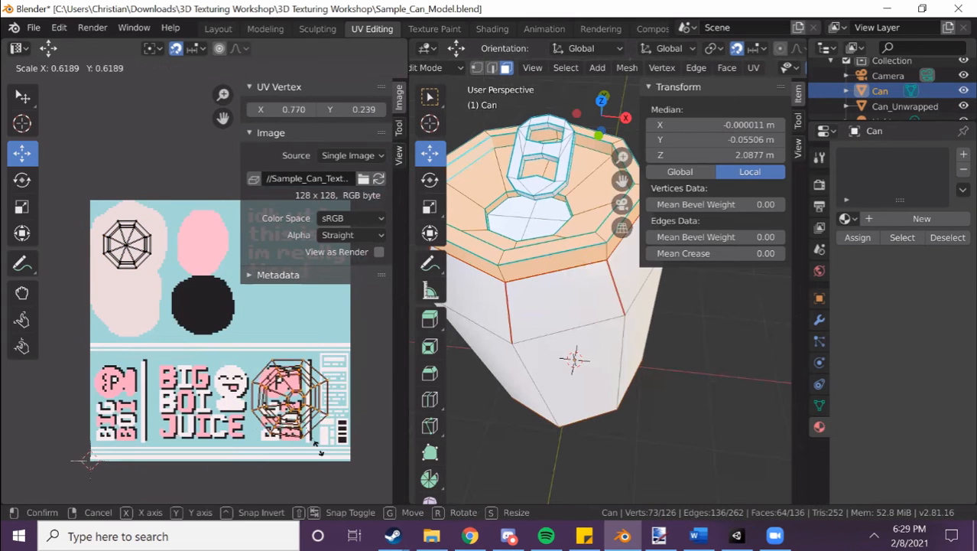
left_click(94, 457)
key("g")
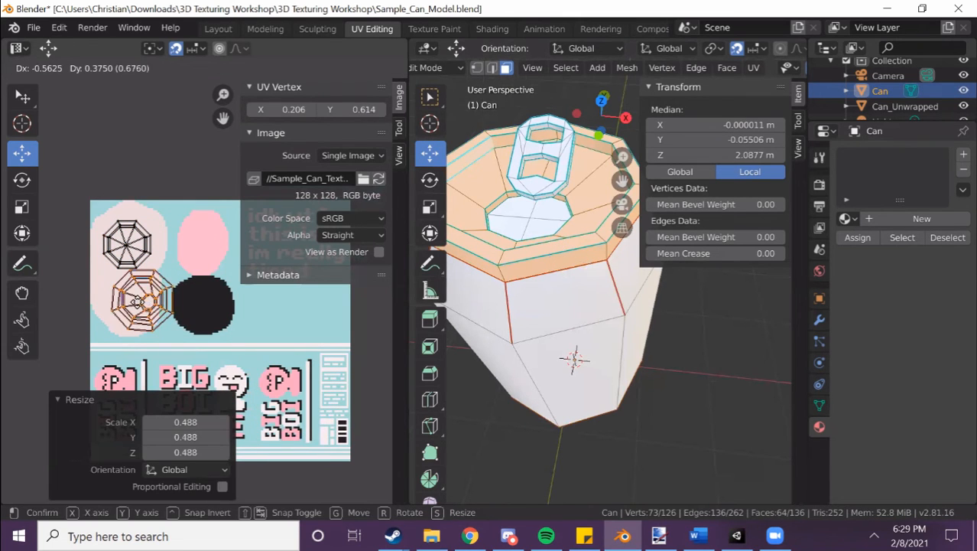
left_click(130, 301)
key("s")
left_click(157, 349)
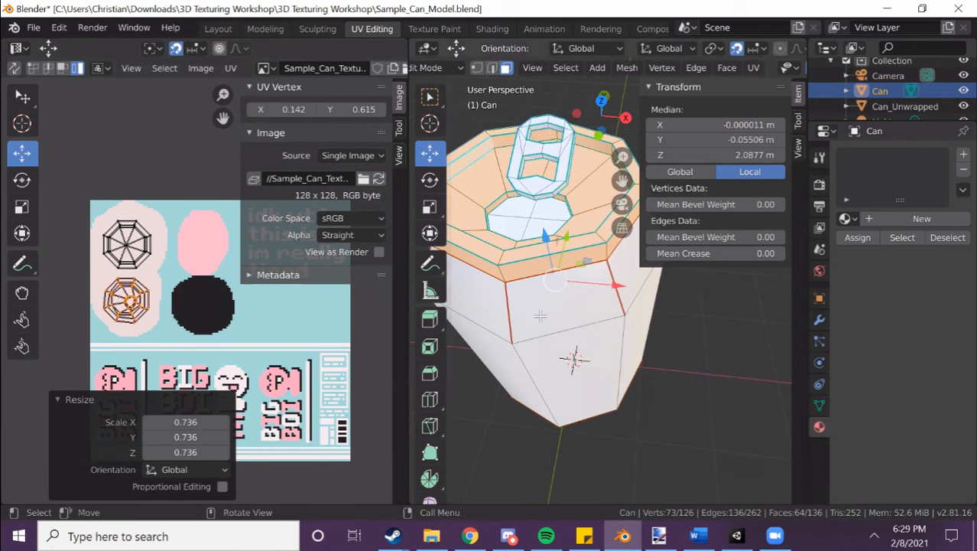
- Replace the selection with the four floor faces of the lid's opening, undoing any accidental move or extra loop selection
scroll(538, 316, "up", 3)
scroll(506, 355, "down", 2)
left_click(538, 339)
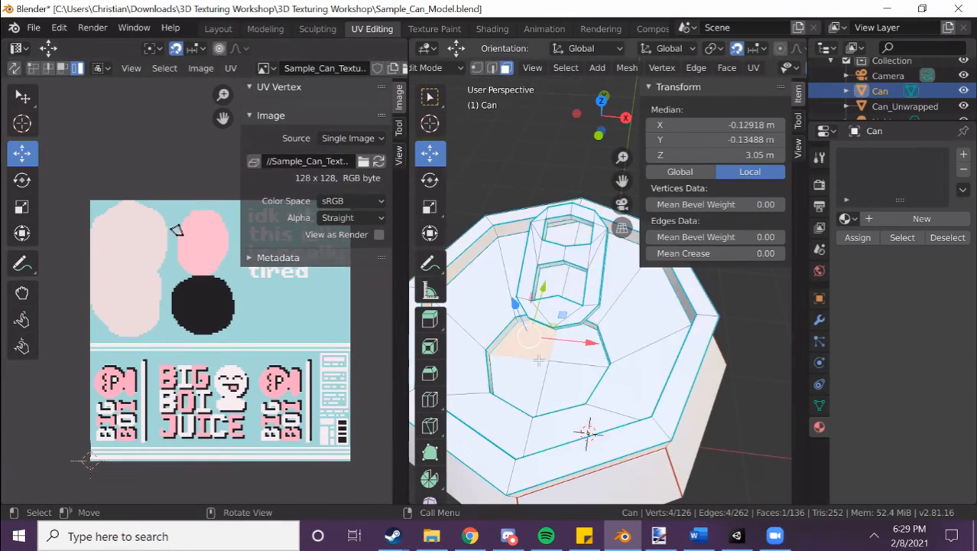
left_click(522, 380, "shift")
left_click(568, 382, "shift")
left_click_drag(578, 345, 584, 318, "shift")
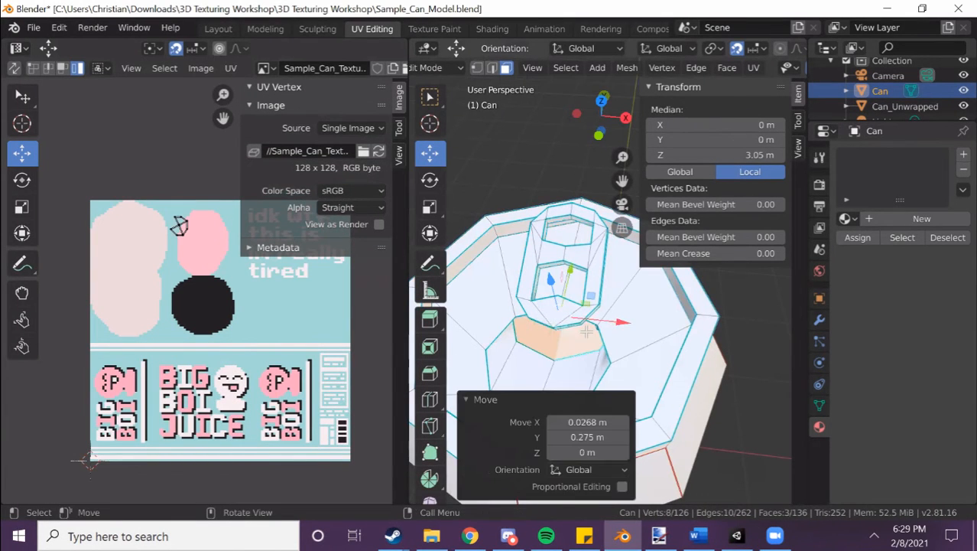
key("ctrl+z")
left_click(590, 330, "shift")
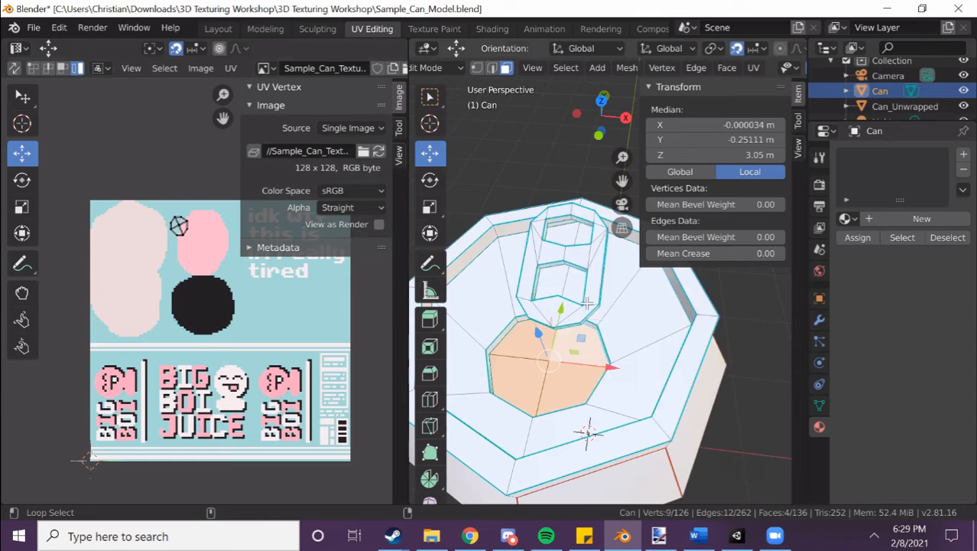
left_click(588, 302, "alt+shift")
scroll(509, 371, "up", 2)
key("ctrl+z")
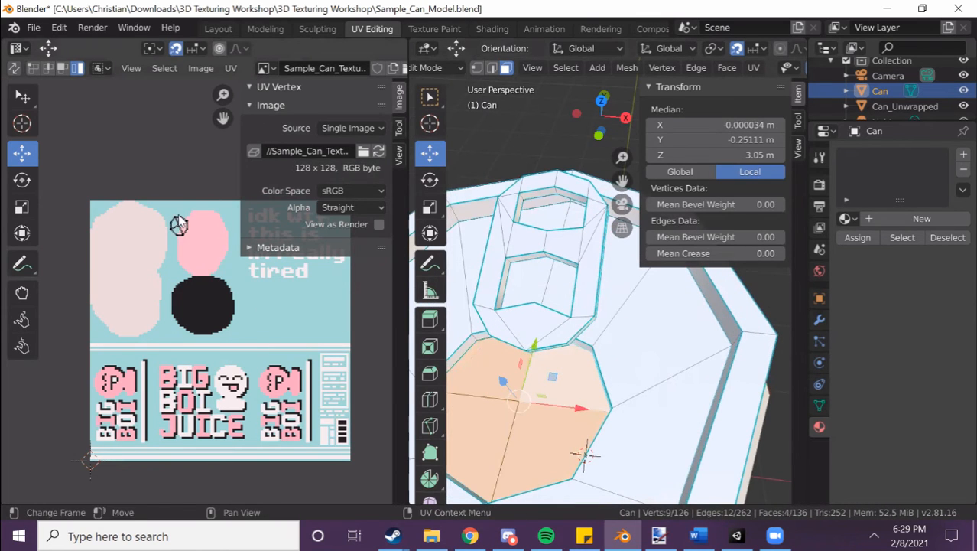
- Move the opening floor's UV island onto the black circle, enlarge it, and shift it by -0.0625 in X within the circle
key("a")
key("g")
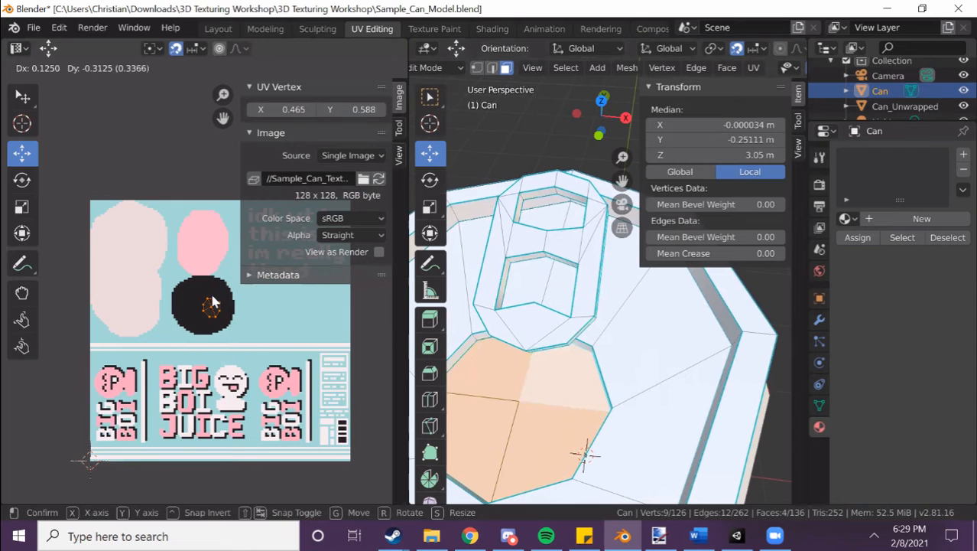
left_click(212, 303)
middle_click_drag(648, 391, 606, 422)
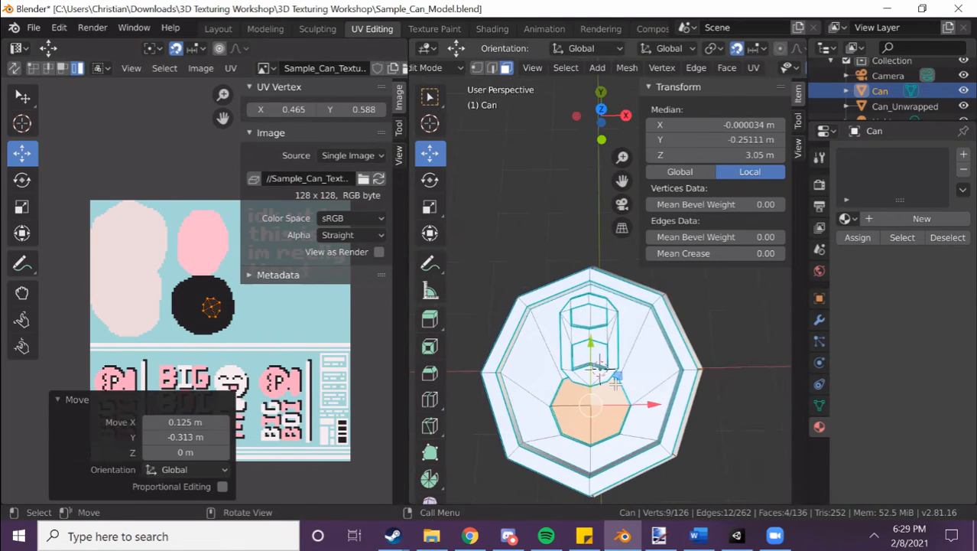
scroll(600, 391, "up", 4)
mouse_move(577, 397)
middle_mouse_down()
mouse_move(566, 376)
mouse_move(582, 410)
mouse_move(570, 383)
middle_mouse_up()
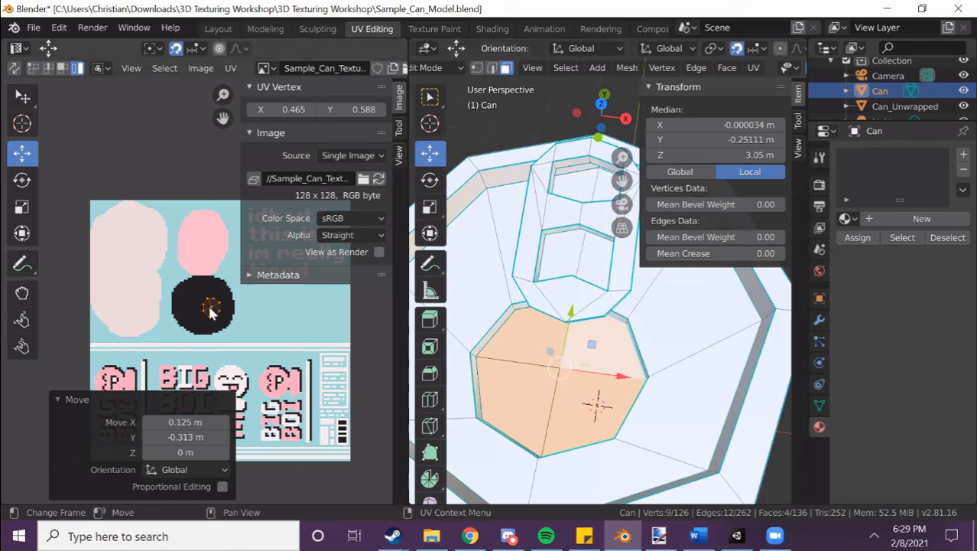
scroll(242, 327, "up", 3)
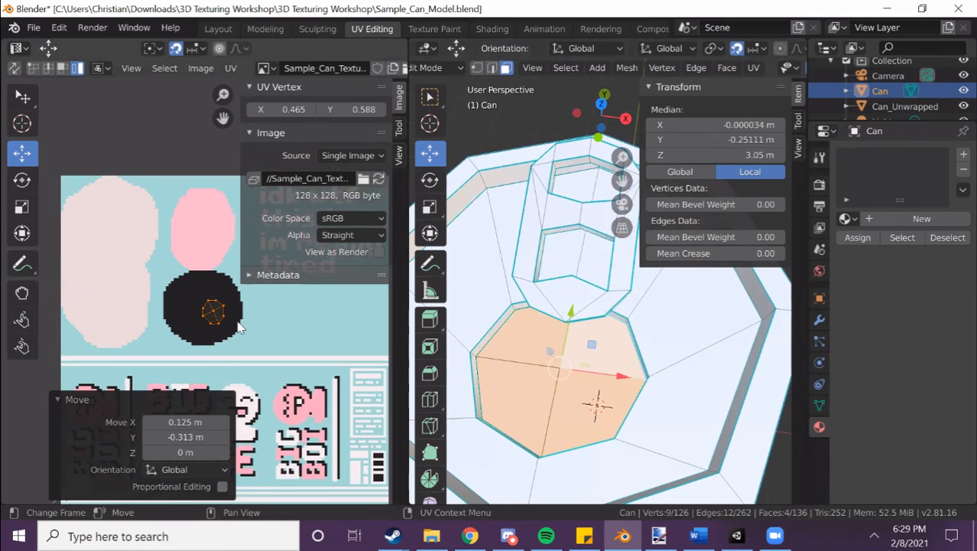
key("s")
left_click(289, 341)
key("g")
left_click(195, 323)
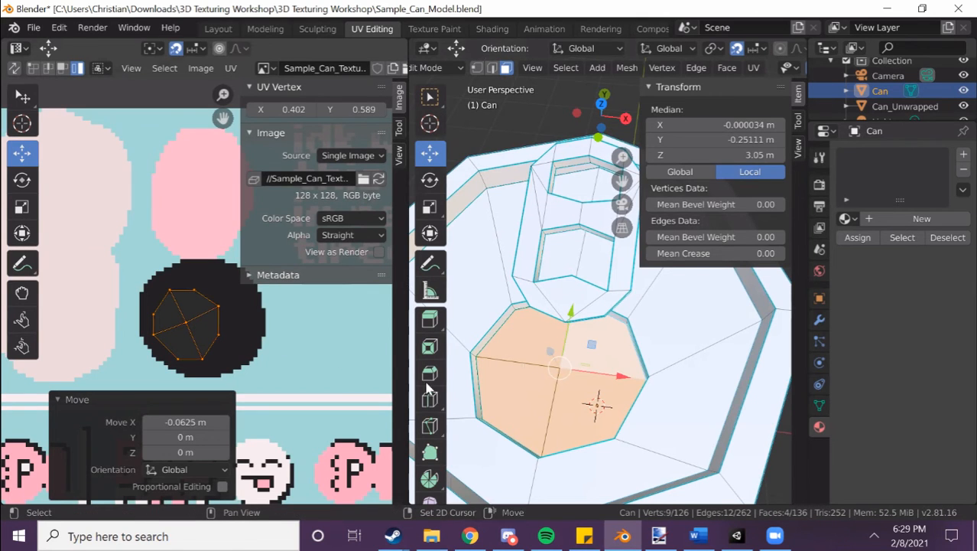
- Select the whole can to examine the remaining UV islands around the pull tab, and clear the selection
scroll(597, 344, "down", 4)
key("a")
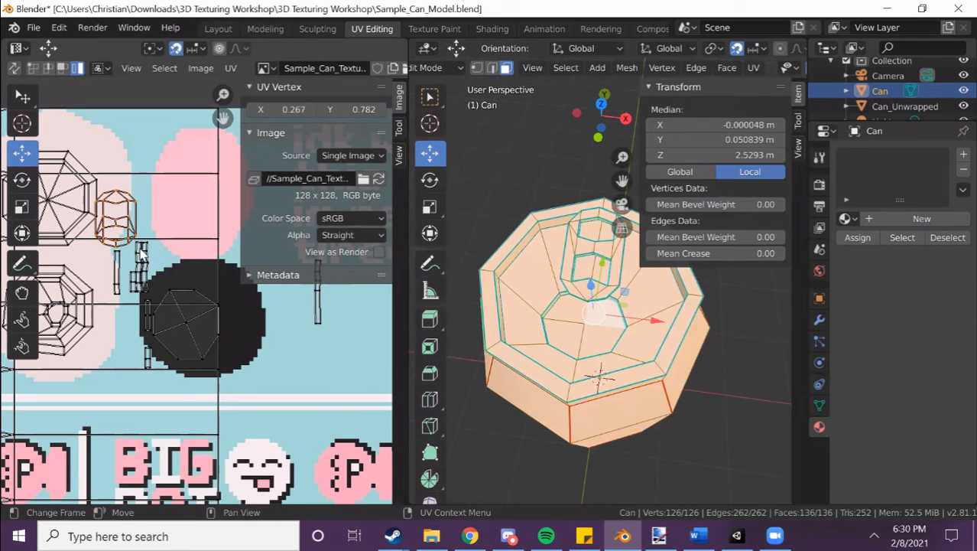
scroll(528, 294, "up", 2)
scroll(534, 325, "up", 3)
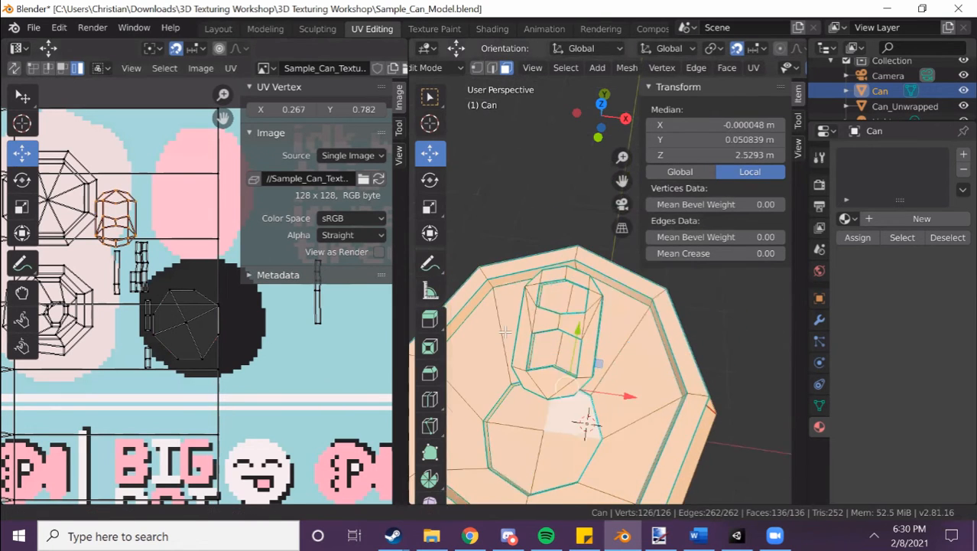
scroll(534, 325, "up", 2)
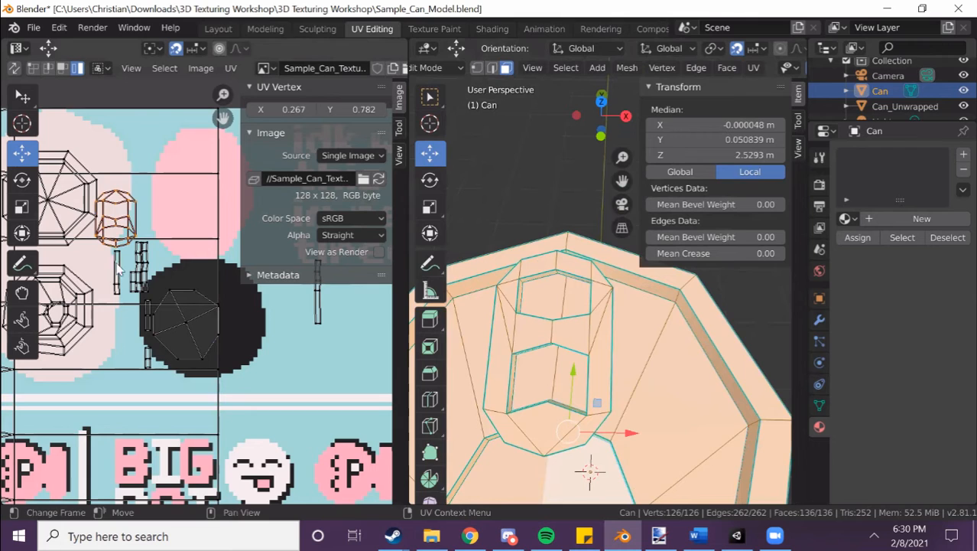
key("alt+a")
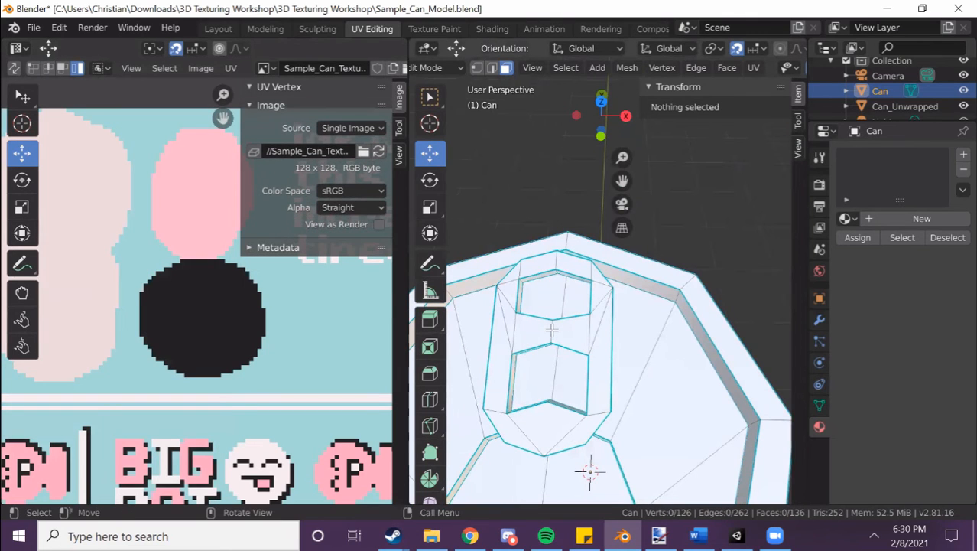
- Try selecting the pull tab's crossbar, side and front faces individually
left_click(552, 329, "alt")
left_click(504, 300, "alt+shift")
left_click(503, 319, "shift")
left_click(499, 346, "shift")
left_click(543, 423, "shift")
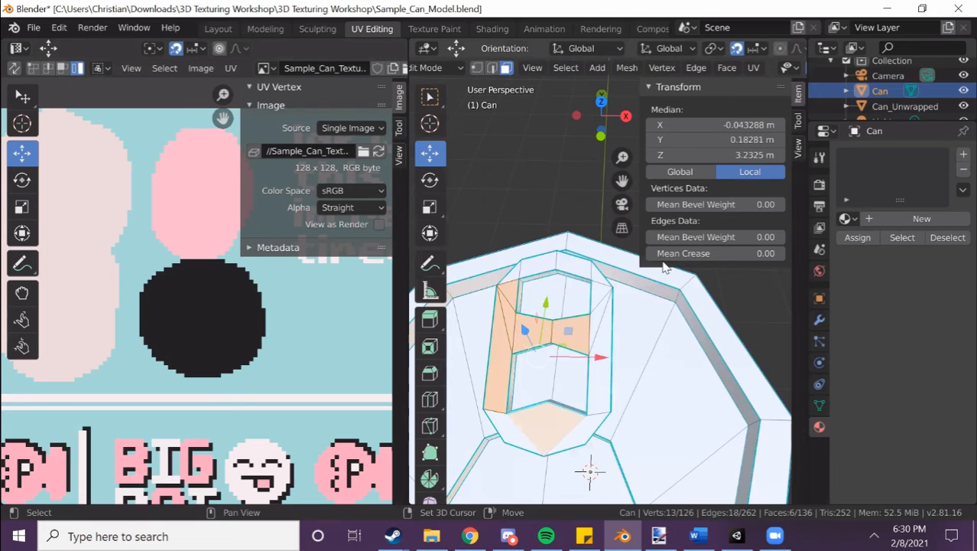
- Replace the selection with a box selection over the pull tab in wireframe display, and return to solid shading
scroll(756, 69, "down", 5)
left_click(736, 69)
scroll(541, 256, "down", 2)
scroll(541, 256, "down", 1)
key("alt+a")
key("b")
left_click_drag(533, 238, 627, 368)
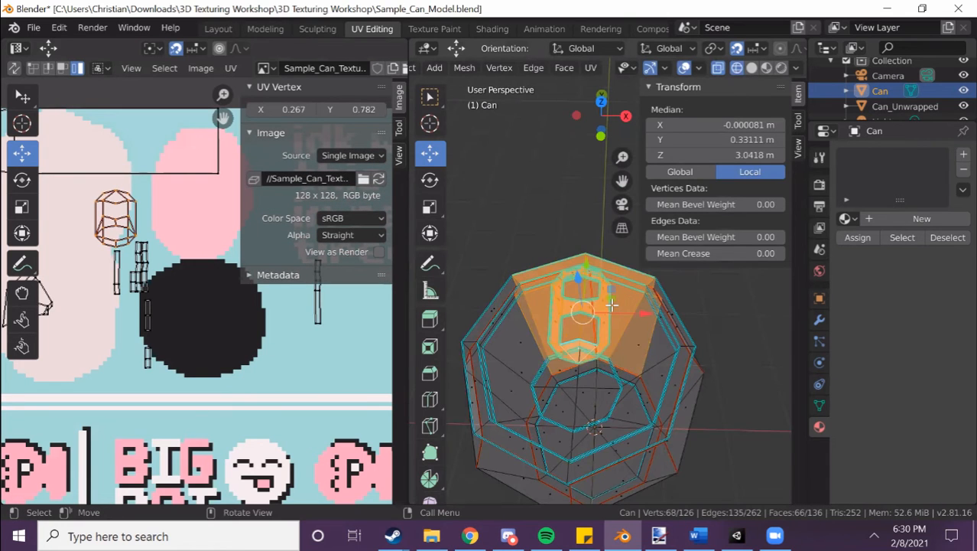
scroll(612, 305, "up", 3)
left_click(752, 67)
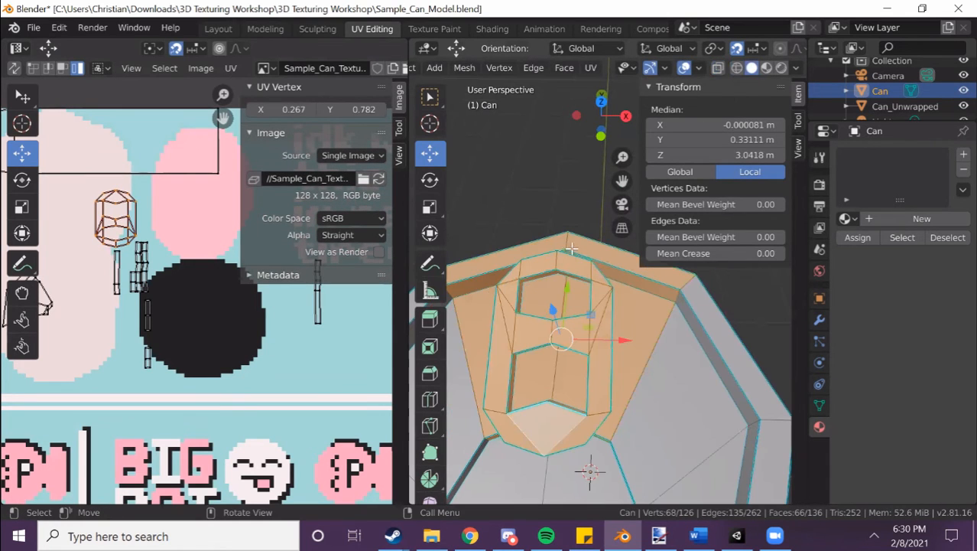
- Remove the lid faces around the pull tab from the face selection
middle_click_drag(606, 288, 512, 247)
left_click(511, 247, "alt+shift")
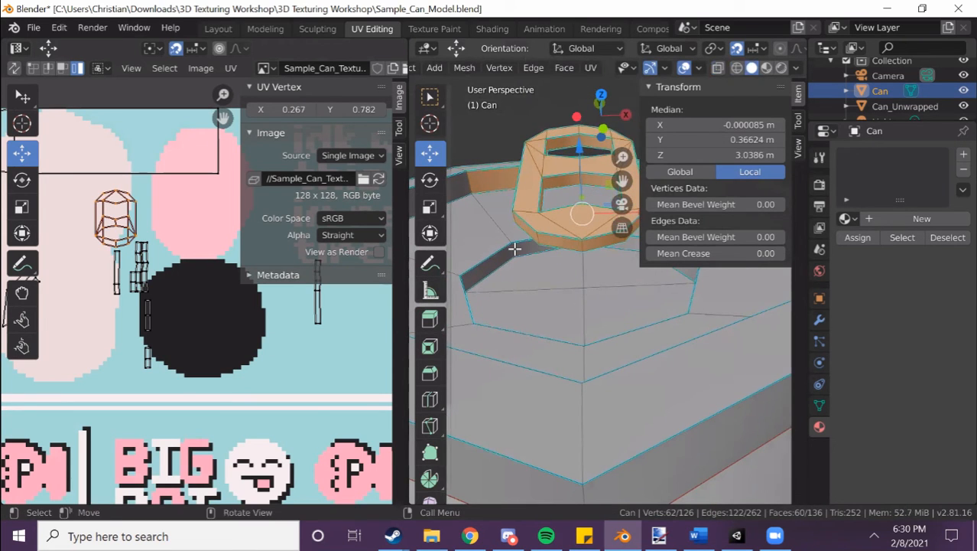
middle_click_drag(524, 284, 487, 320)
left_click(487, 326, "alt+shift")
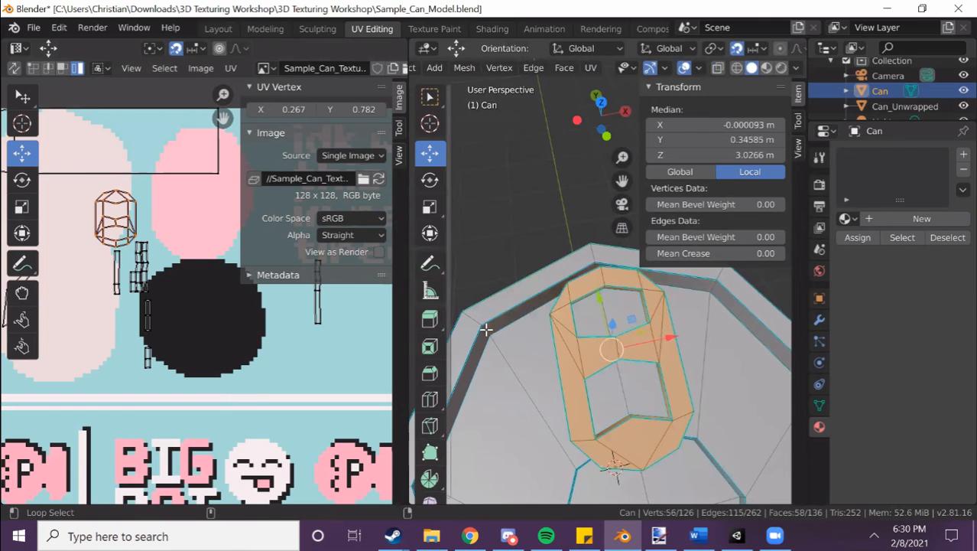
- Deselect the can's side wall faces so that only the pull tab's faces stay selected
middle_click_drag(552, 330, 586, 234)
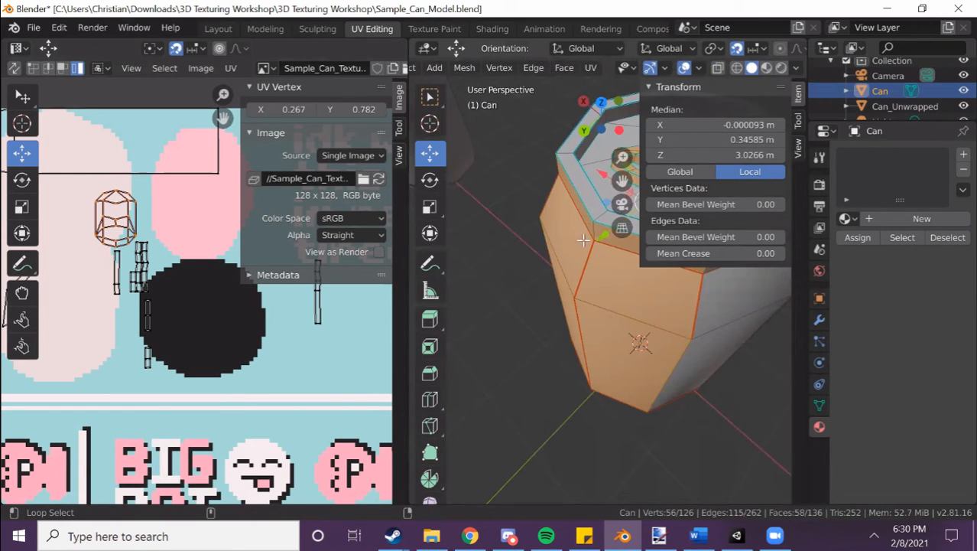
left_click(592, 229, "alt+shift")
left_click(599, 288, "shift")
left_click(589, 346, "shift")
middle_click_drag(621, 307, 644, 264)
left_click(572, 315, "shift")
left_click(585, 242, "shift")
scroll(160, 230, "down", 1)
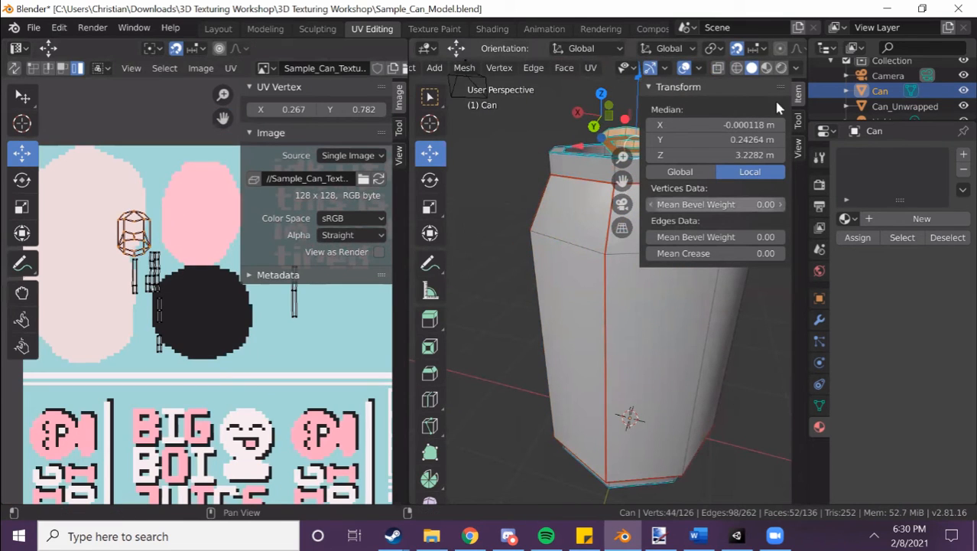
- Project the pull tab's UVs from the top orthographic view
left_click(600, 94)
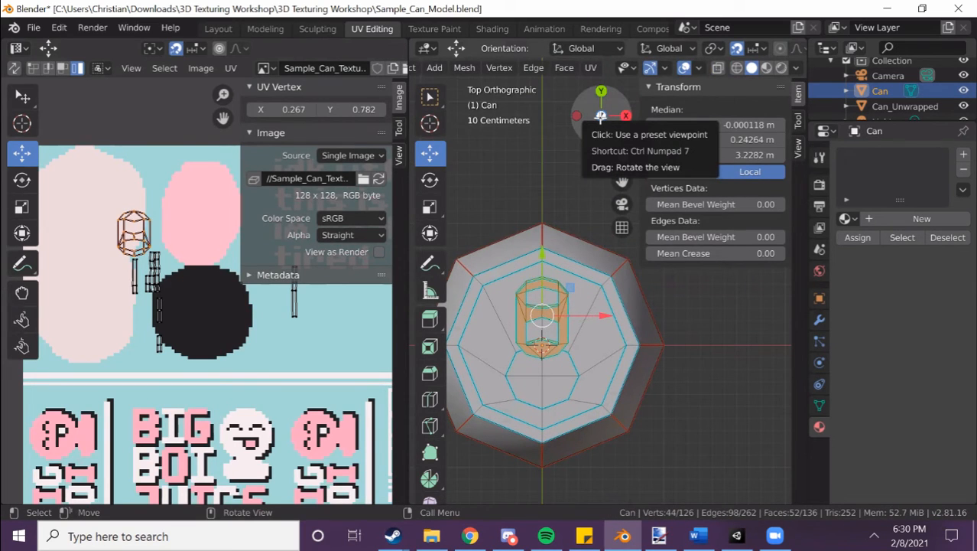
left_click(591, 67)
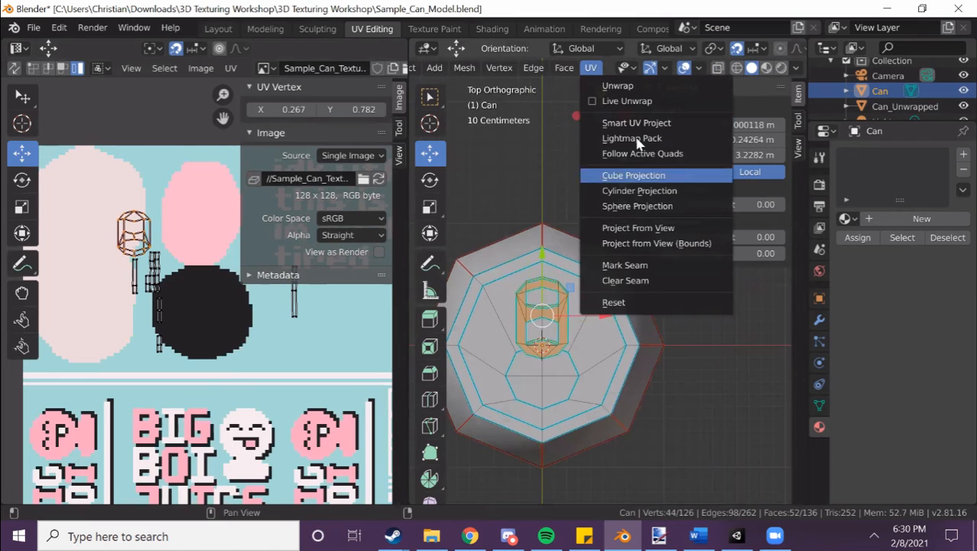
left_click(639, 228)
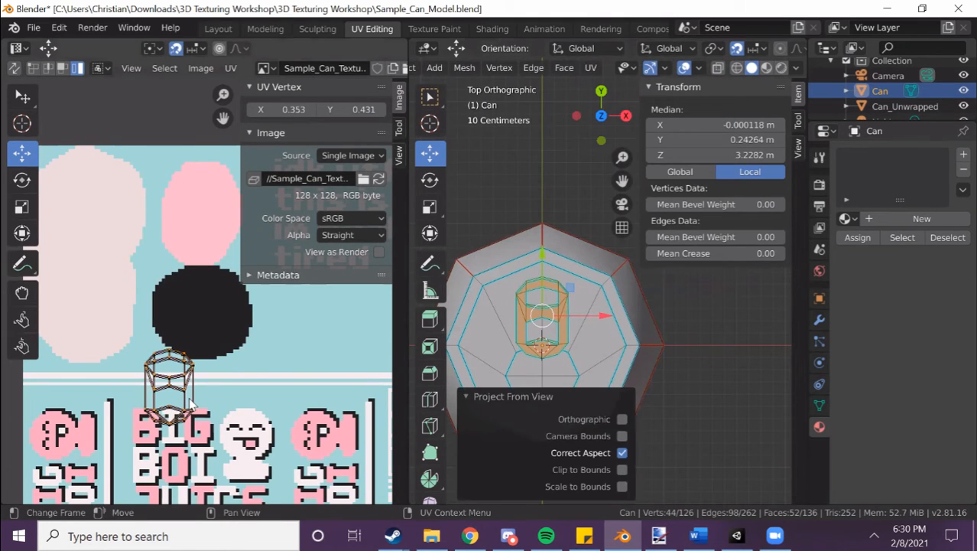
- Move the pull tab's UV island onto the pink oval, scale it to about 0.717, and shift it 0.0625 in Y
left_click_drag(189, 404, 218, 245)
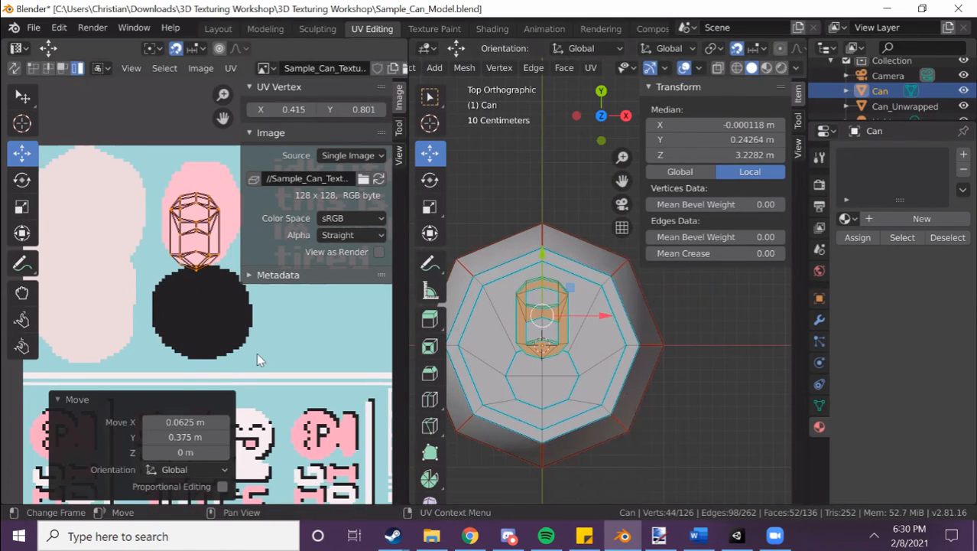
key("s")
left_click(213, 307)
key("g")
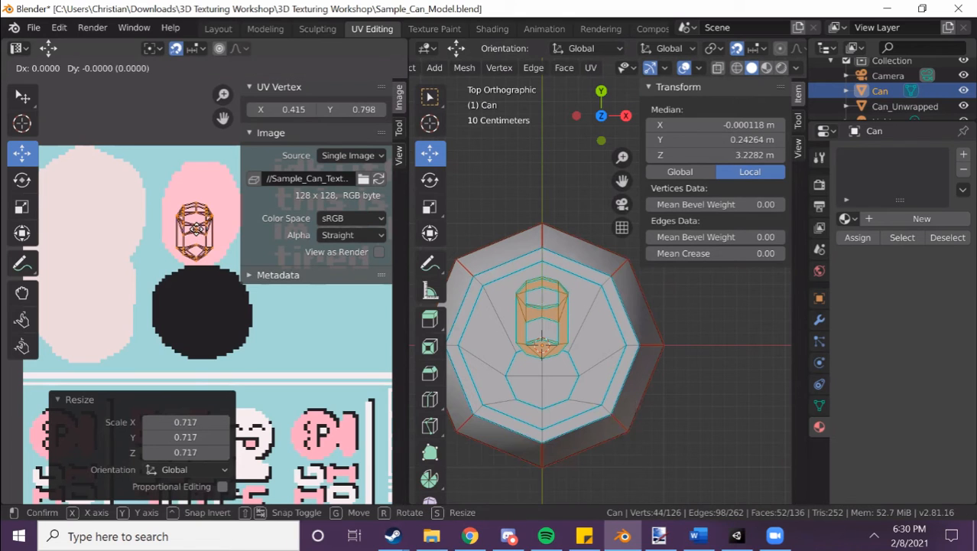
left_click(203, 207)
scroll(604, 372, "up", 2)
scroll(602, 372, "down", 1)
- Select the whole can, and select its side wall's UV island in the UV layout
middle_click_drag(592, 418, 612, 343, "shift")
scroll(594, 375, "down", 2)
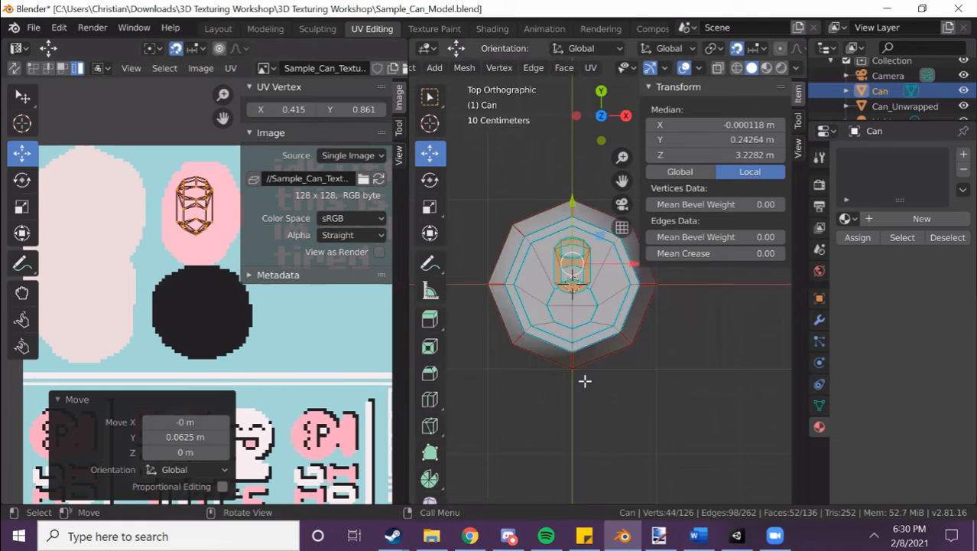
middle_click_drag(582, 403, 584, 345)
key("a")
scroll(163, 315, "down", 1)
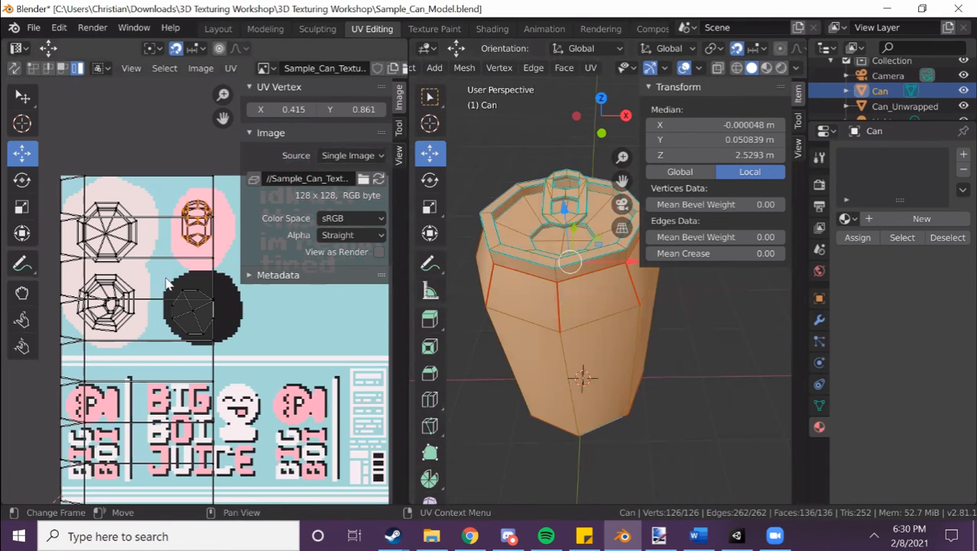
key("a")
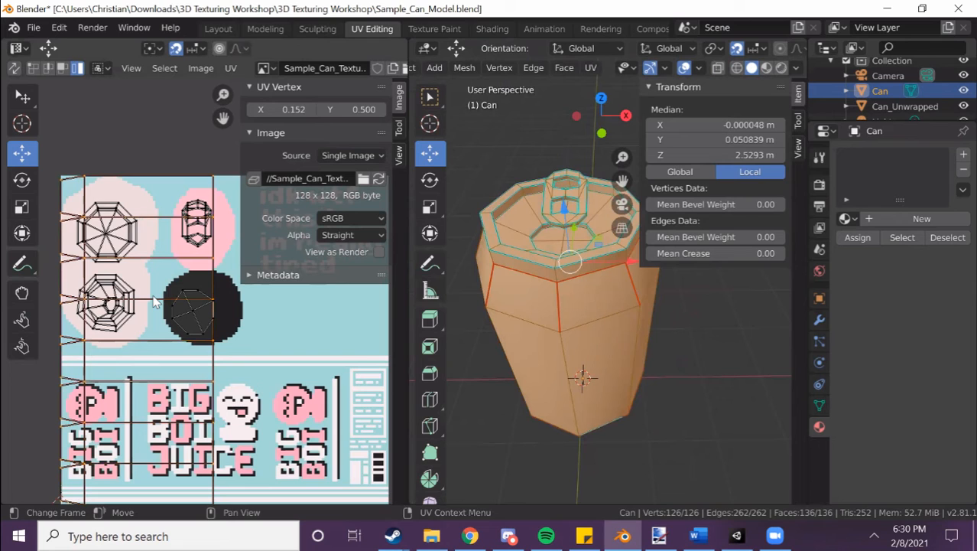
scroll(153, 302, "down", 2)
scroll(153, 302, "up", 2)
scroll(153, 302, "down", 2)
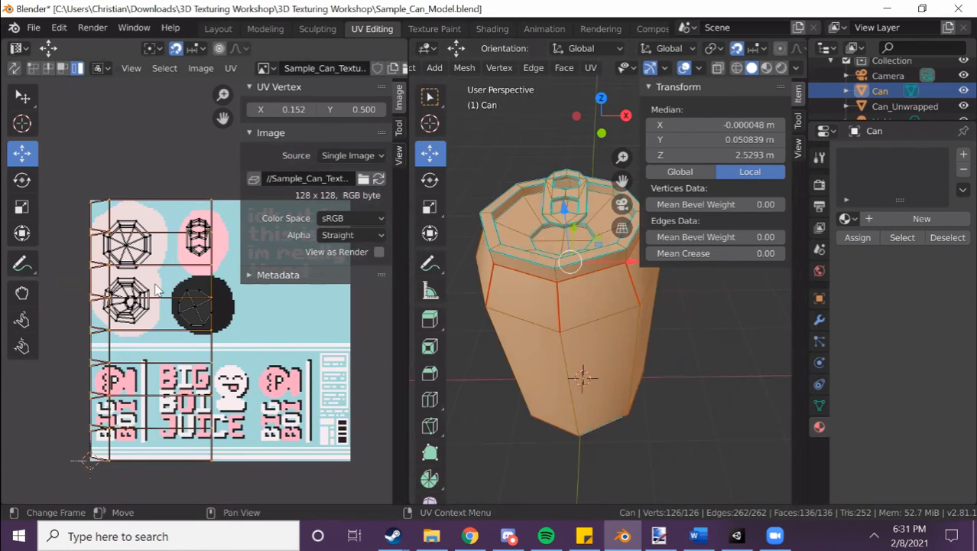
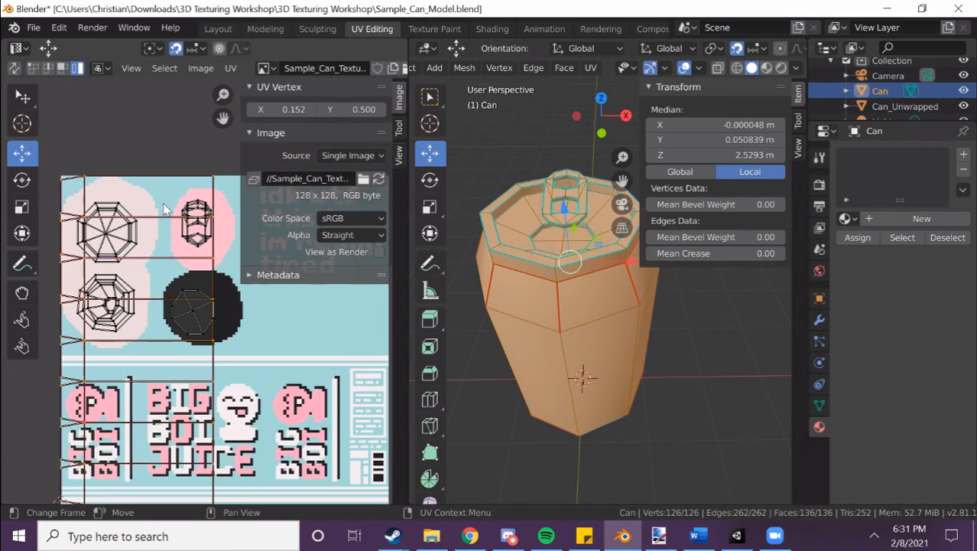
- Rotate the side wall's UV island by 90°
key("r")
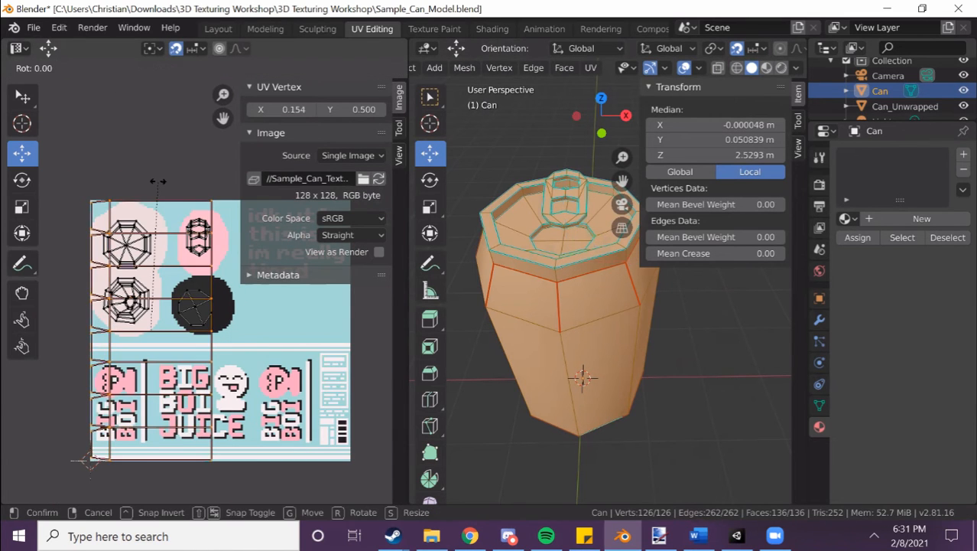
left_click(272, 342)
left_click(184, 435)
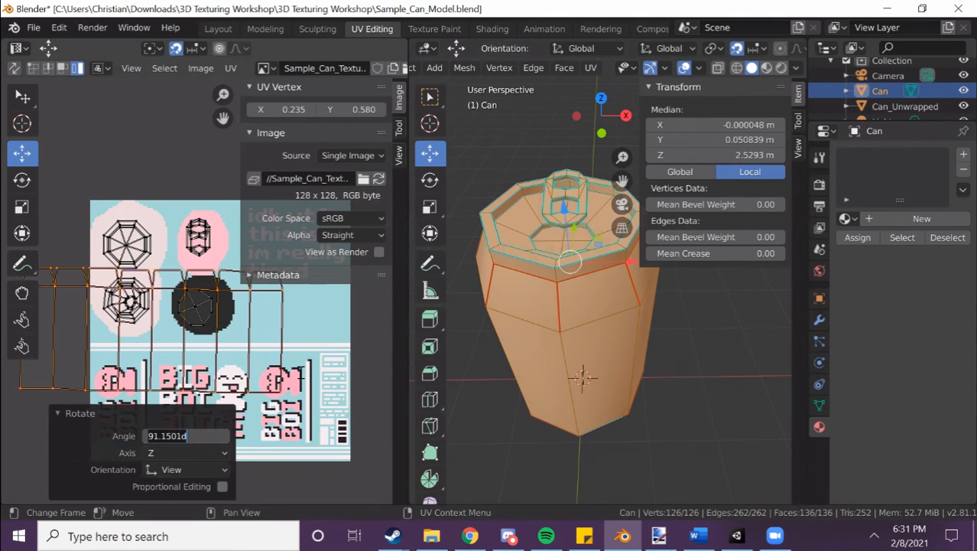
type("90")
key("Return")
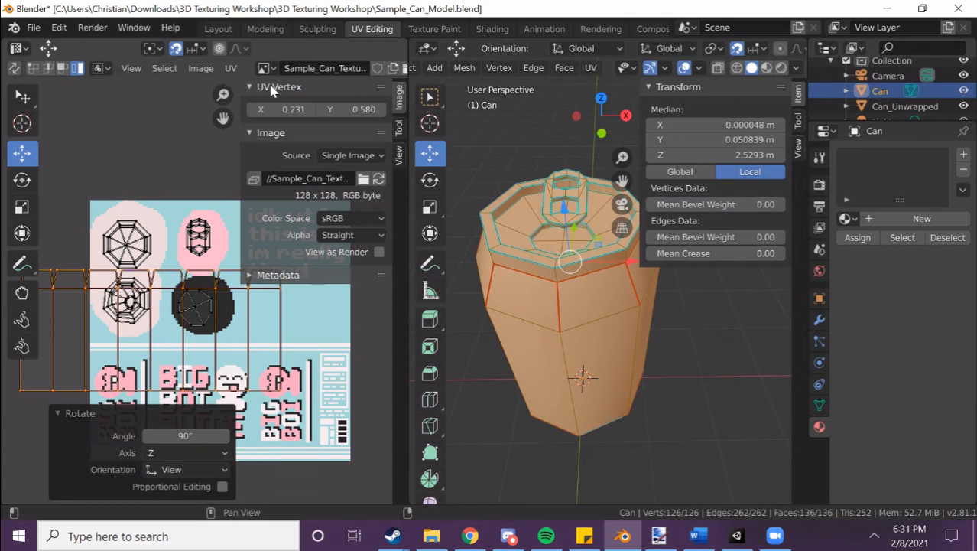
- Set the side wall UV island's X position to 0.5 and move it -0.25 in Y onto the label artwork
left_click(292, 111)
key("BackSpace")
type(".5")
key("Return")
middle_click_drag(218, 282, 195, 192)
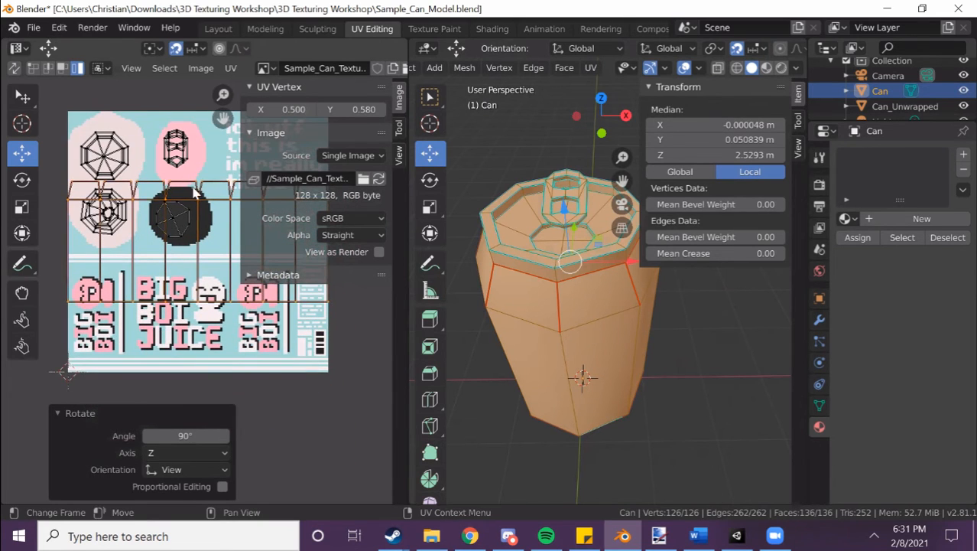
left_click(232, 69)
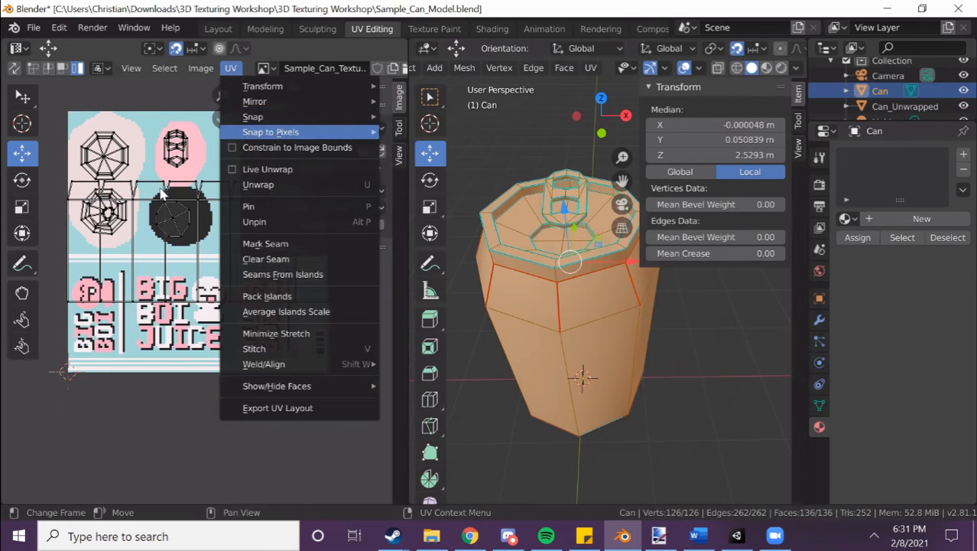
key("g")
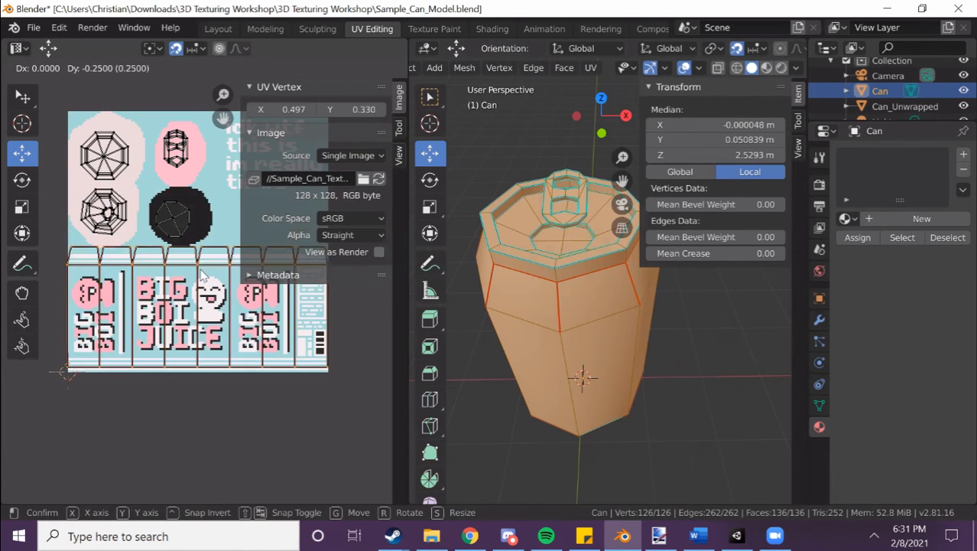
left_click(197, 277)
scroll(201, 306, "up", 2)
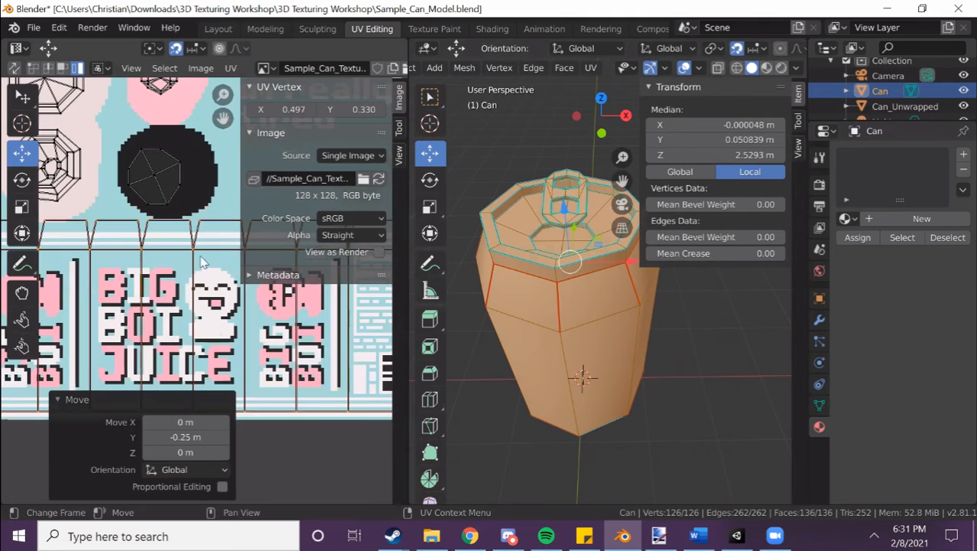
- Try shifting the side wall's UV island by another -0.0625 in Y
left_click(265, 68)
left_click(306, 148)
key("g")
left_click(159, 255)
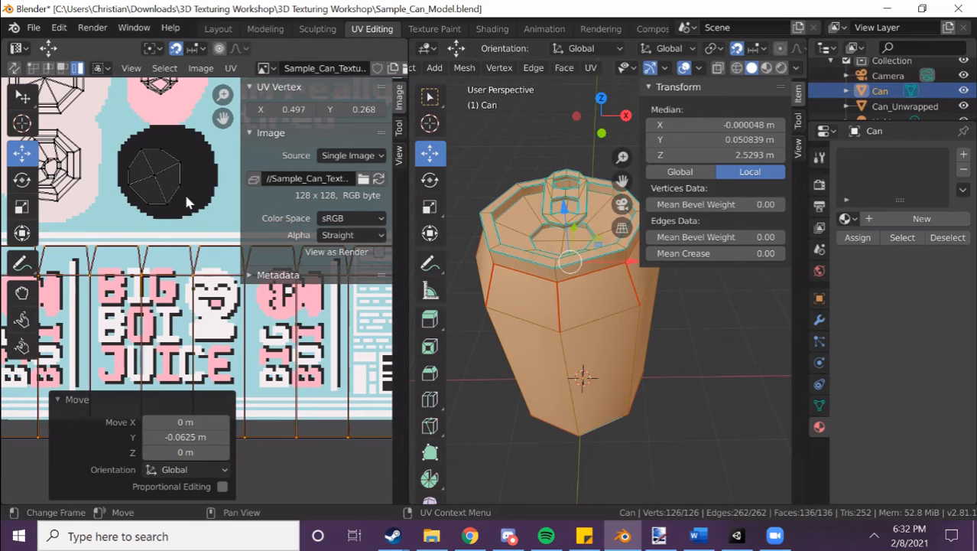
- Snap the side wall's selected UVs to pixels and set the Snap to Pixels option to Disabled
left_click(232, 68)
mouse_move(267, 117)
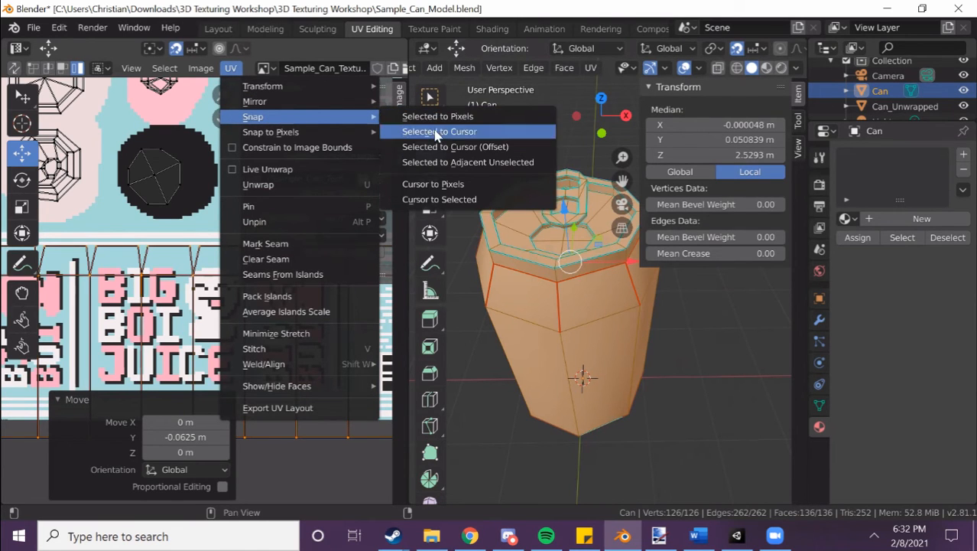
left_click(437, 116)
left_click(230, 68)
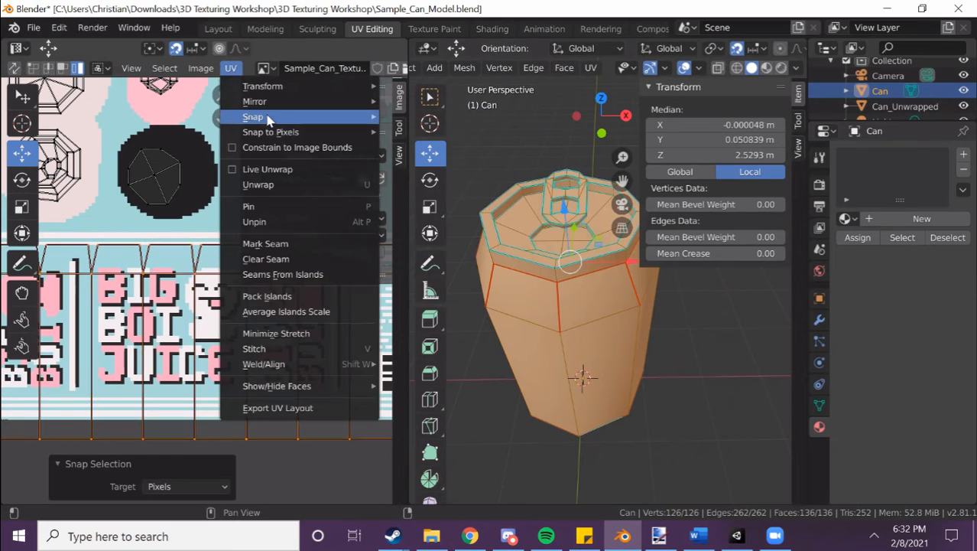
mouse_move(270, 132)
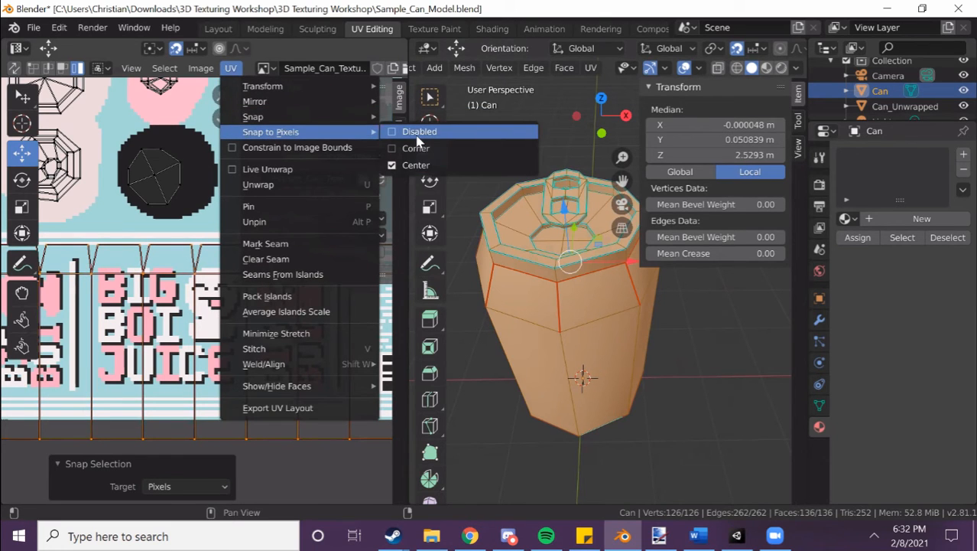
left_click(417, 135)
- Snap the selected UVs to pixels again and move the side wall's island 0.0625 in Y
left_click(231, 69)
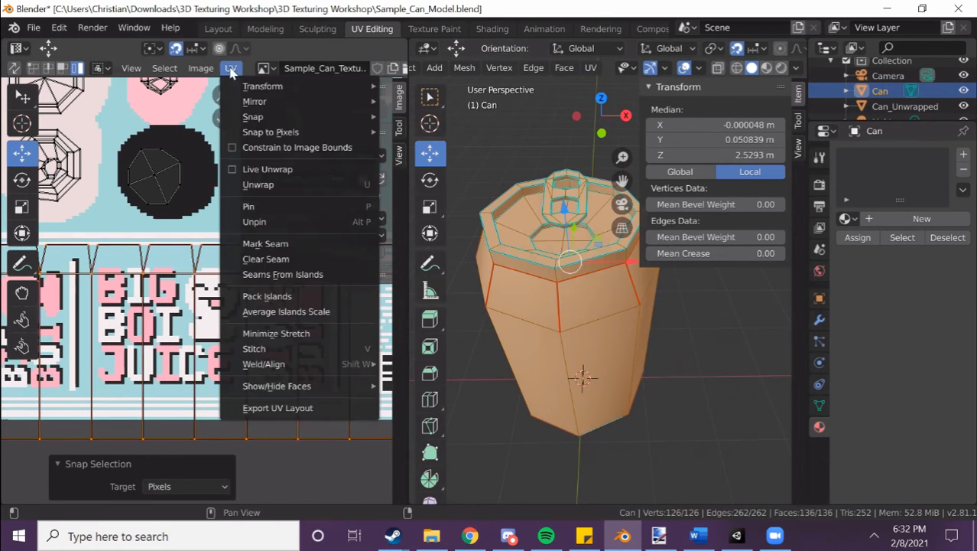
mouse_move(268, 119)
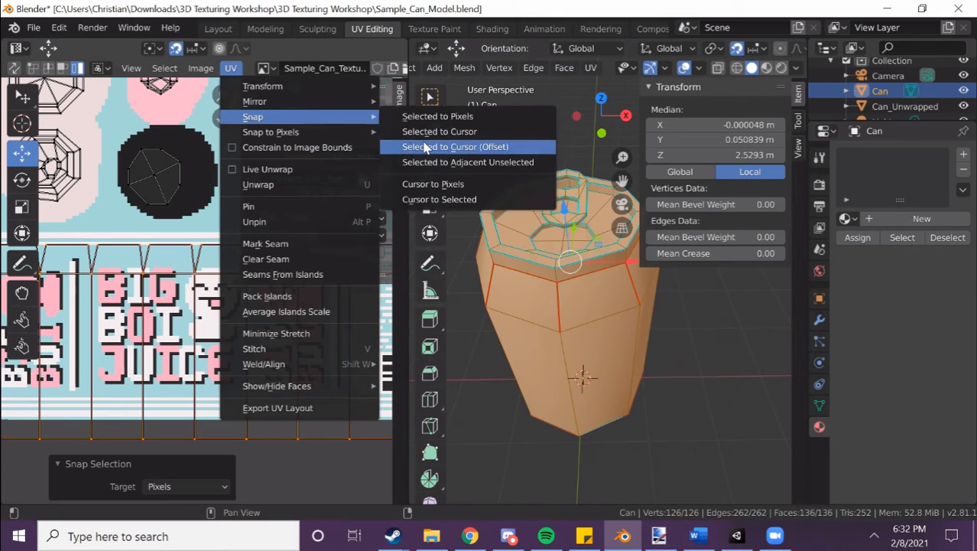
left_click(438, 117)
key("g")
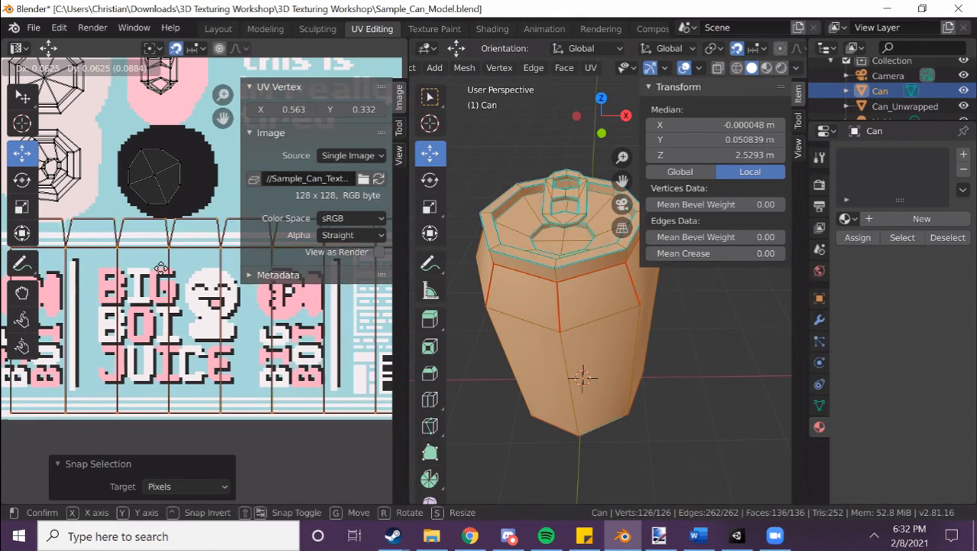
left_click(149, 269)
scroll(193, 305, "down", 2)
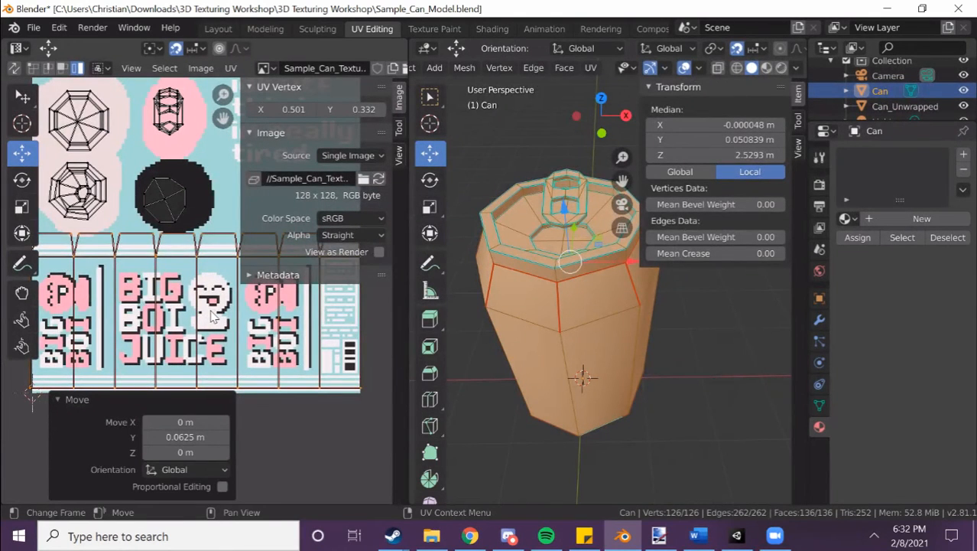
- Try Y positions of 0.2, 0.4, 0.25 and 0.3 for the side wall's UV island
left_click(351, 108)
type(".2")
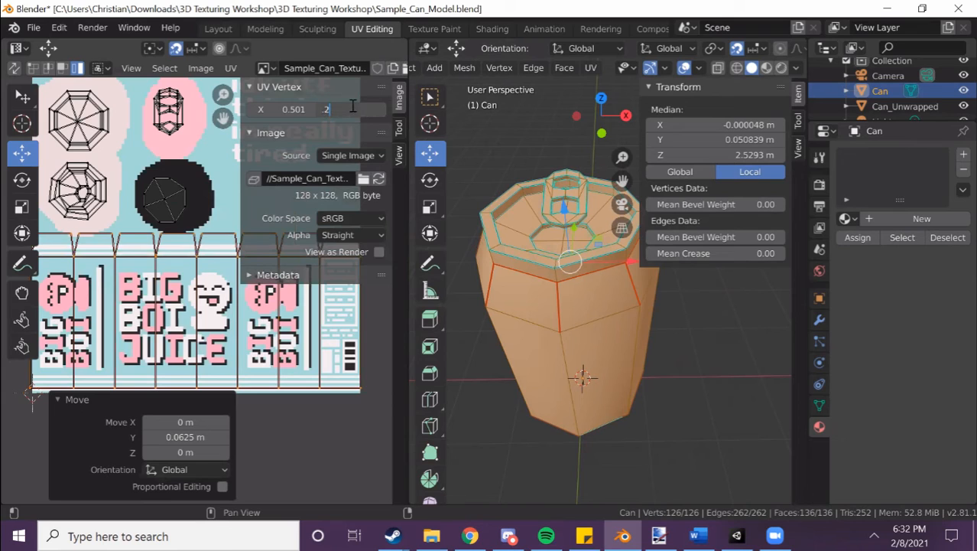
key("Return")
left_click(297, 108)
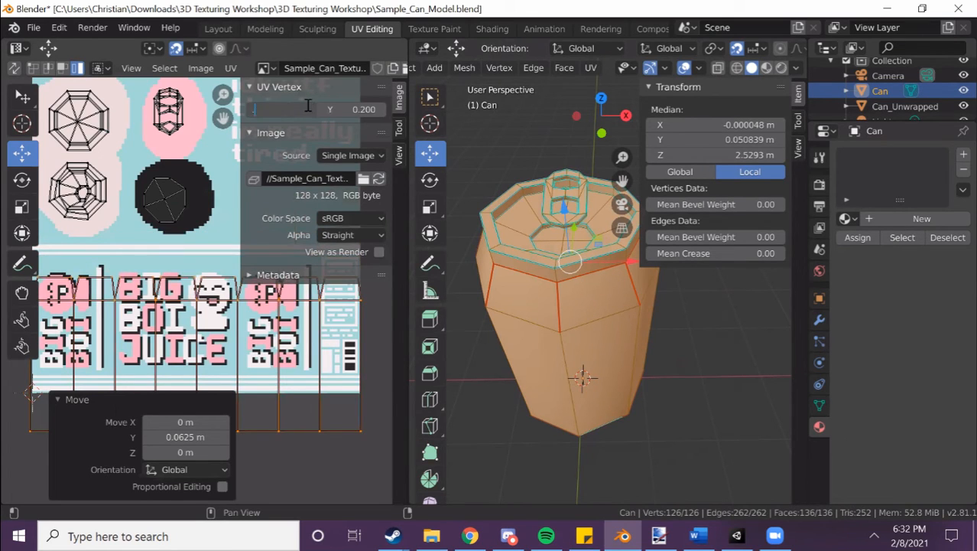
left_click(364, 108)
key("BackSpace")
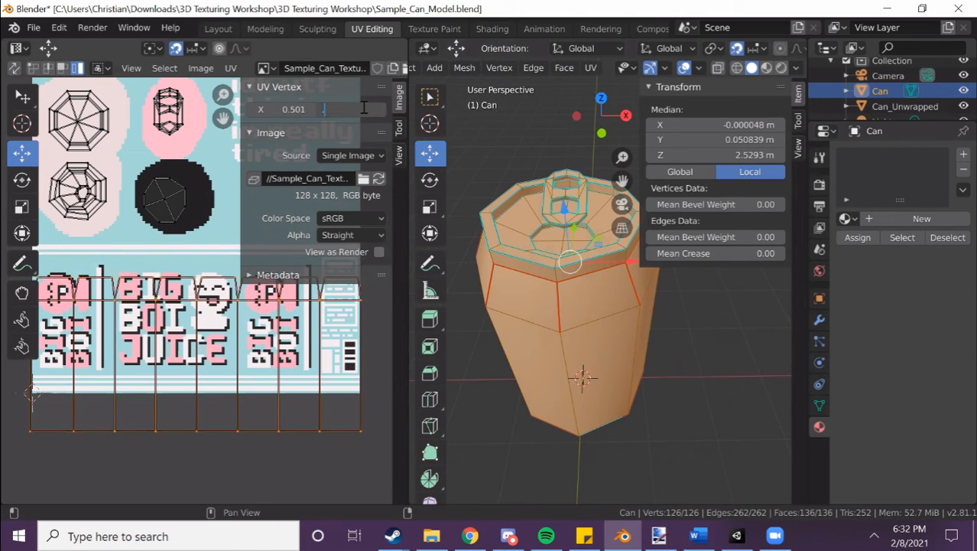
type(".4")
key("Return")
left_click(364, 107)
key("BackSpace")
type(".25")
key("Return")
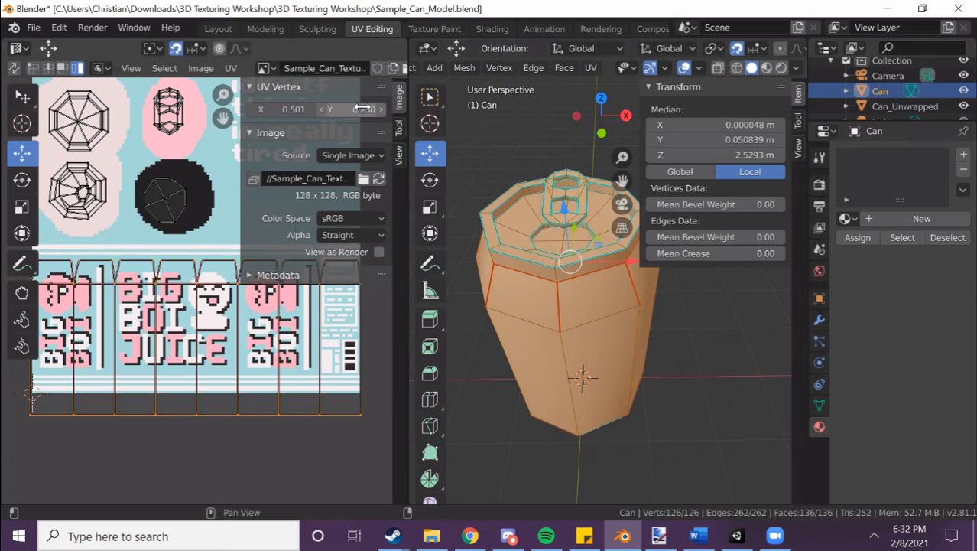
type(".3")
key("Return")
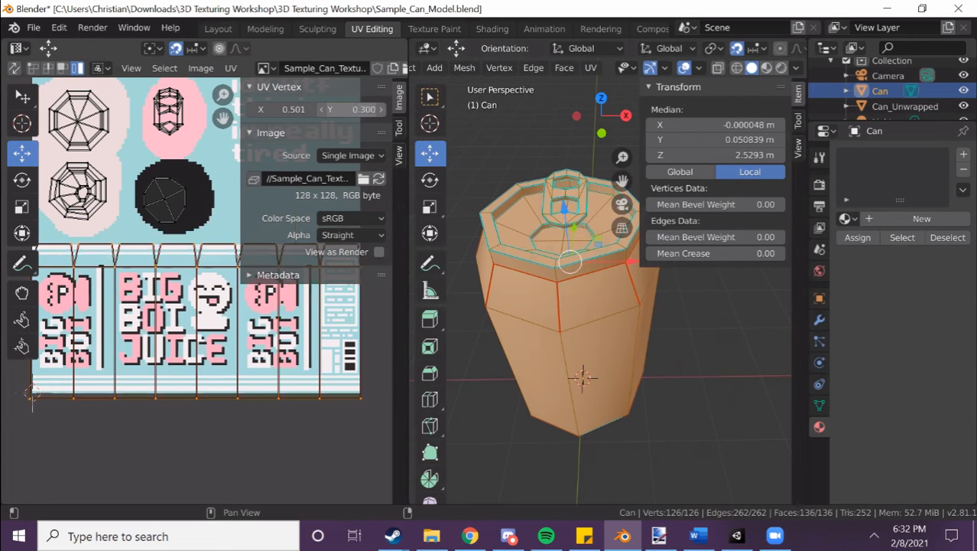
- Set the side wall UV island's Y position to 0.34
left_click(364, 108)
key("BackSpace")
type(".34")
key("Return")
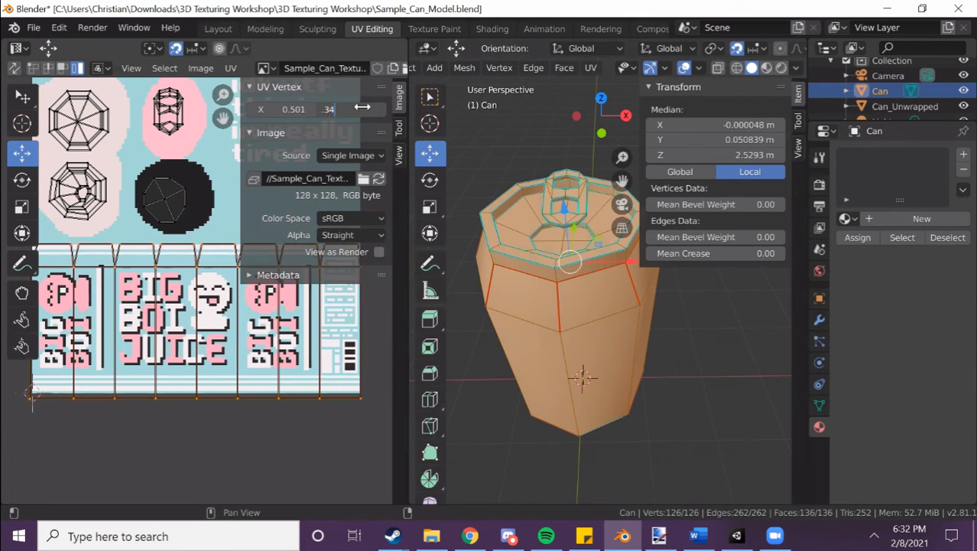
- Set the side wall UV island's Y position to 0.32
left_click(362, 108)
type(".32")
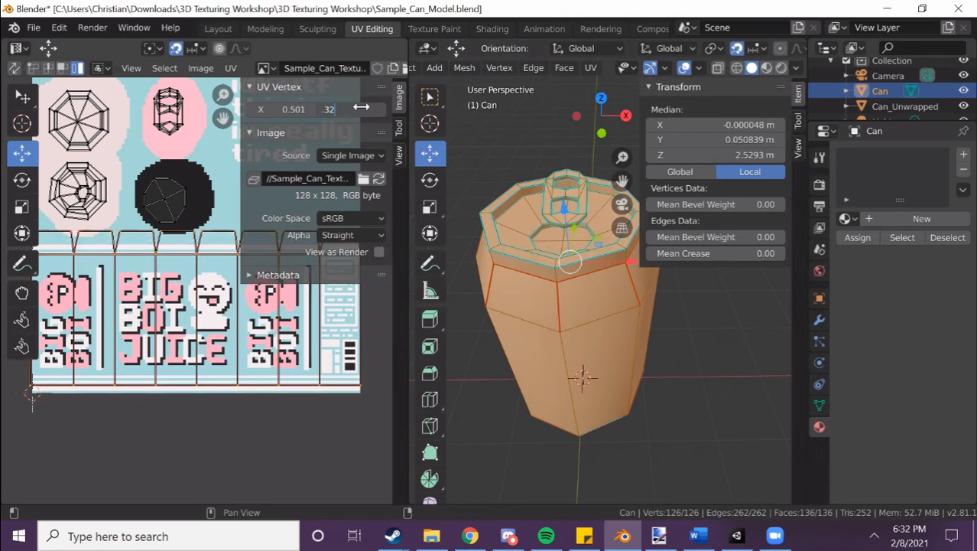
key("Return")
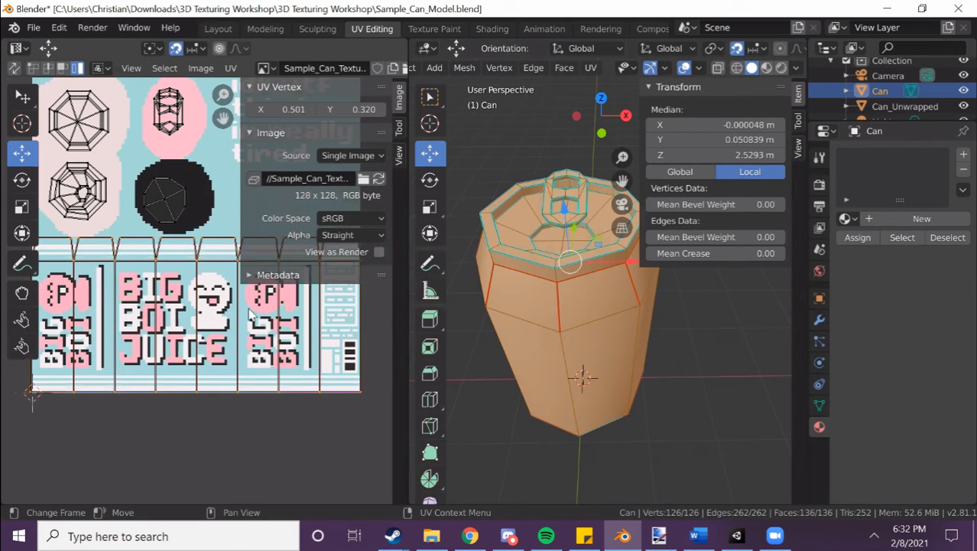
- Examine how the side wall's UV island lines up with the label artwork on the texture
scroll(253, 313, "down", 1)
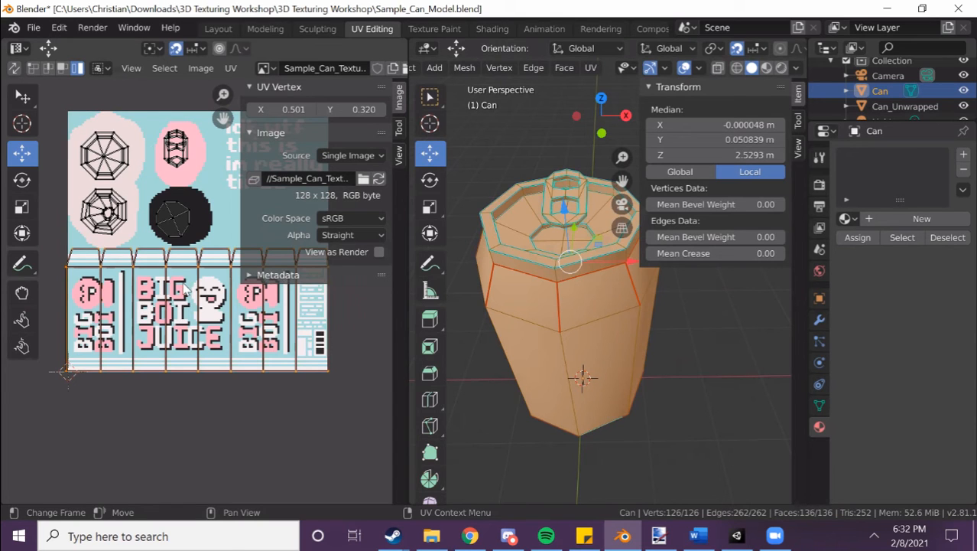
scroll(184, 287, "up", 2)
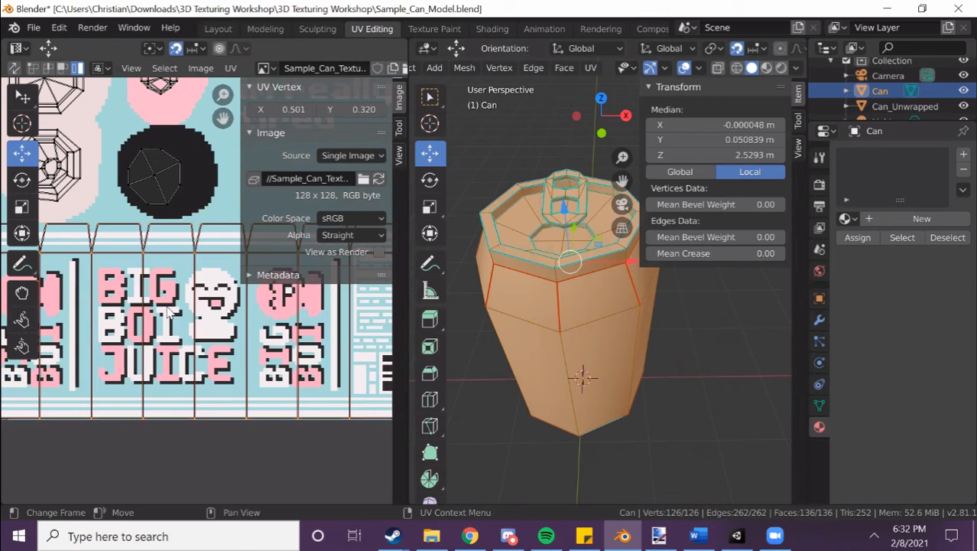
scroll(170, 312, "down", 1)
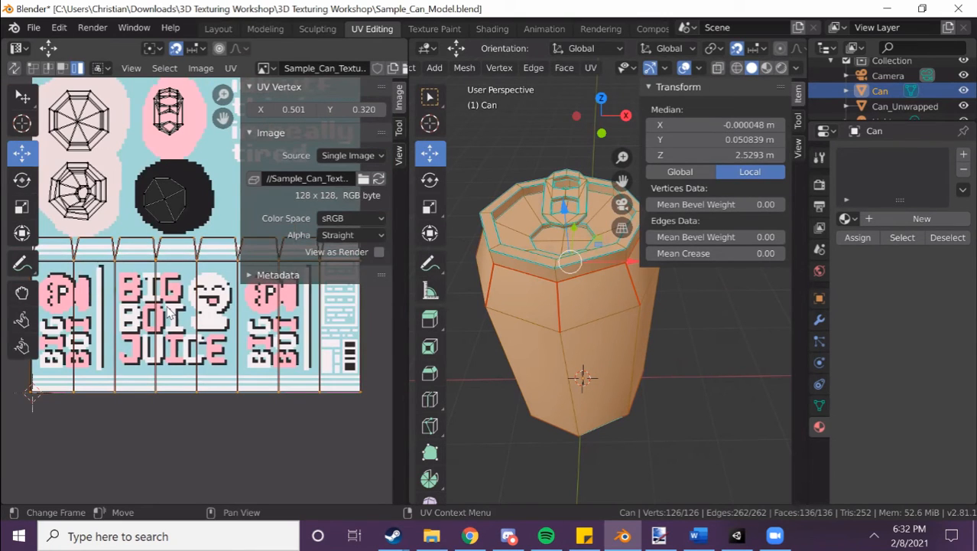
scroll(214, 340, "down", 2)
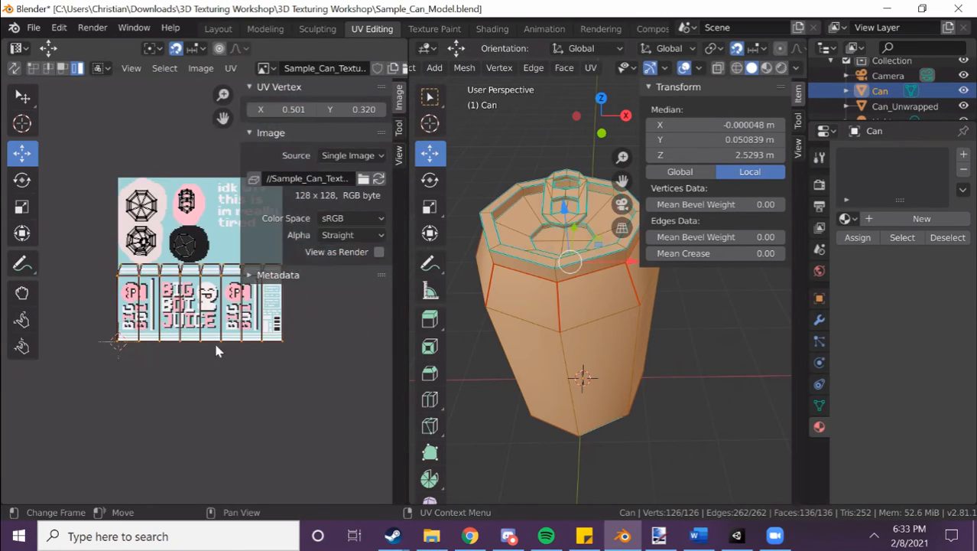
scroll(207, 353, "down", 1)
scroll(203, 344, "up", 1)
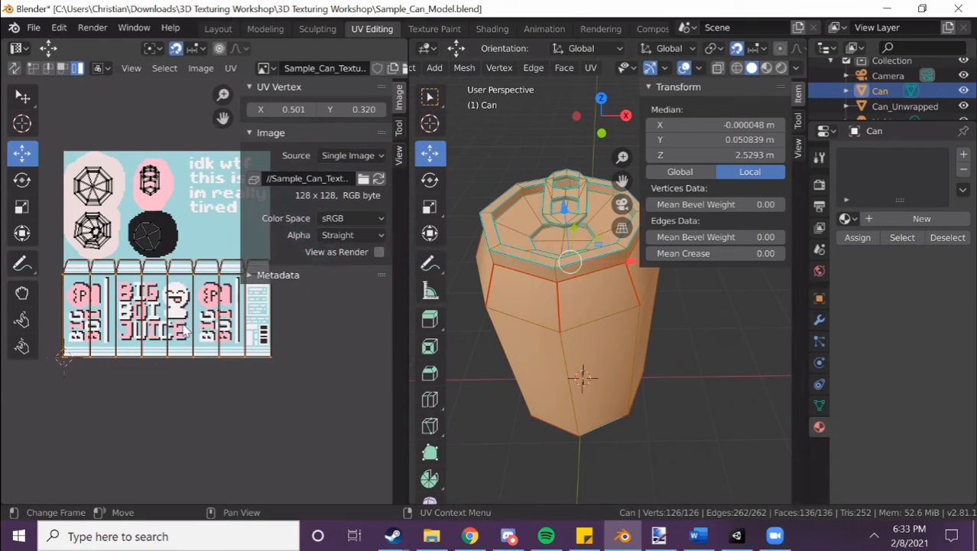
scroll(185, 330, "up", 1)
scroll(136, 300, "down", 1)
- Export the UV layout as a 128 × 128 PNG image named Can_UV.png
left_click(231, 68)
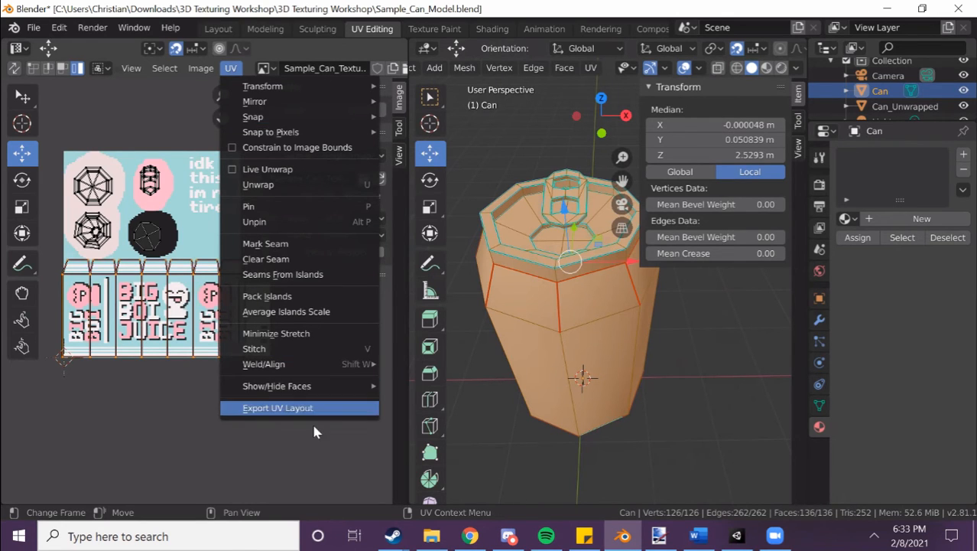
left_click(298, 407)
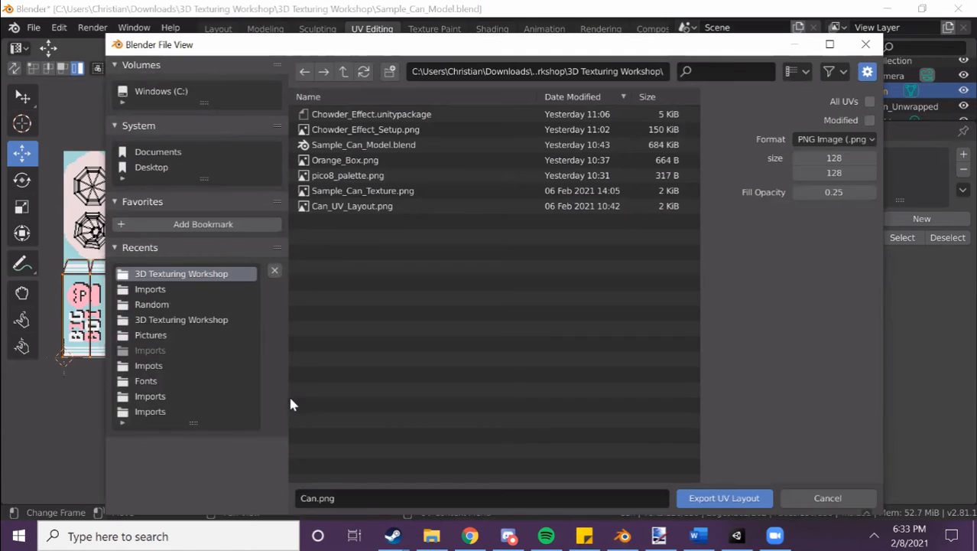
left_click(334, 498)
left_click(317, 499)
type("_UV")
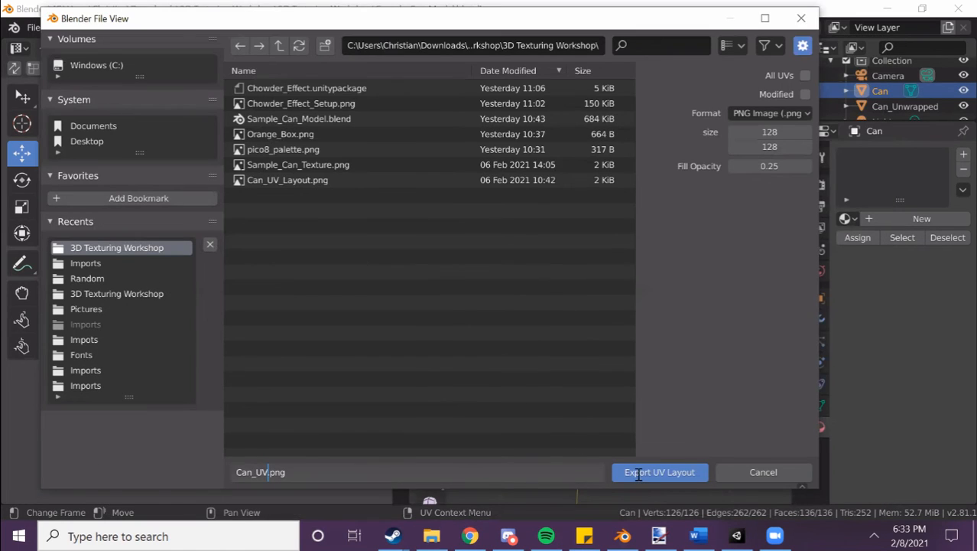
left_click(639, 468)
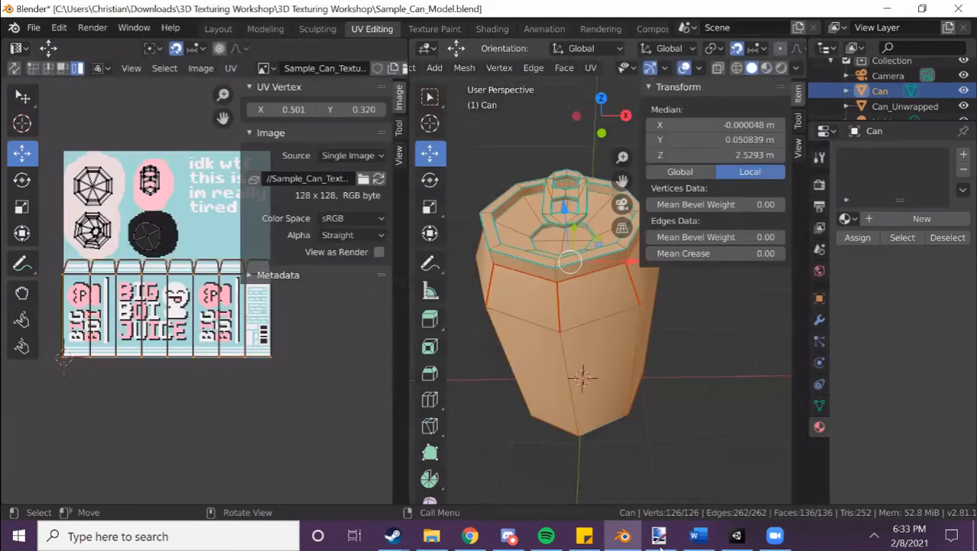
- Switch to paint.net, open the Can_UV image and add a new layer to it
left_click(659, 536)
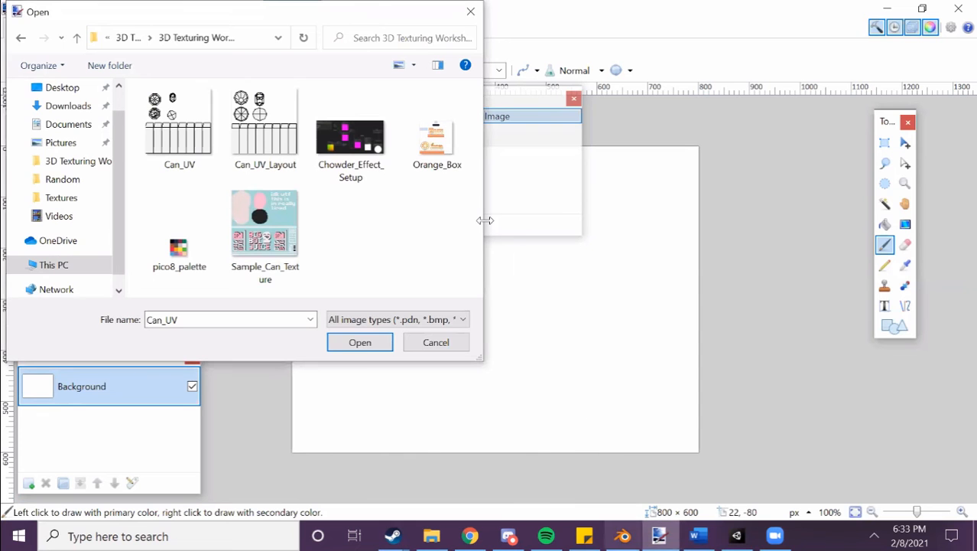
left_click(442, 343)
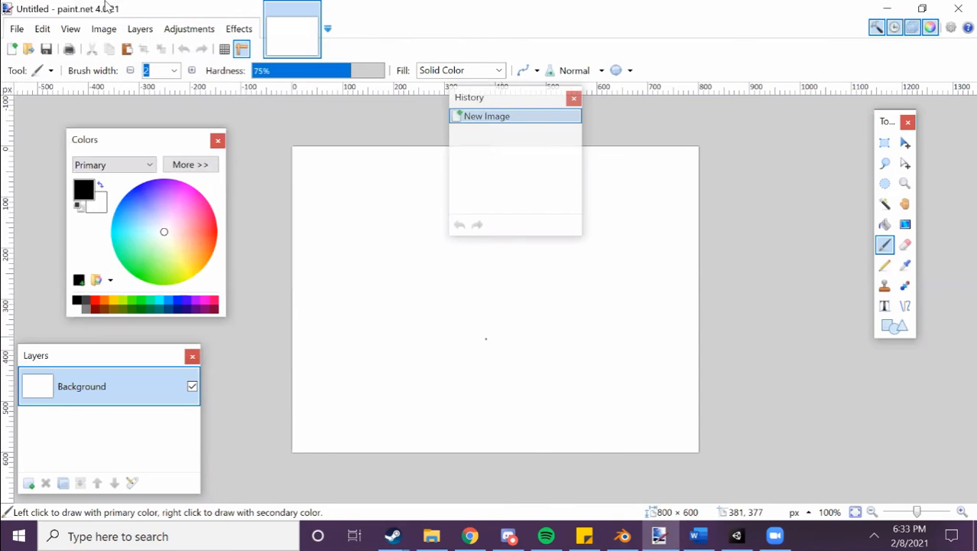
left_click(19, 31)
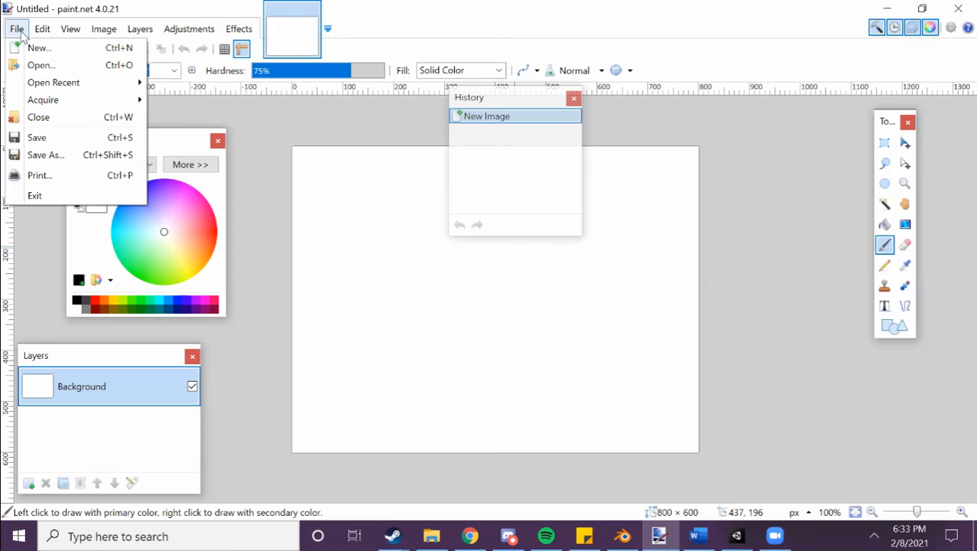
left_click(42, 69)
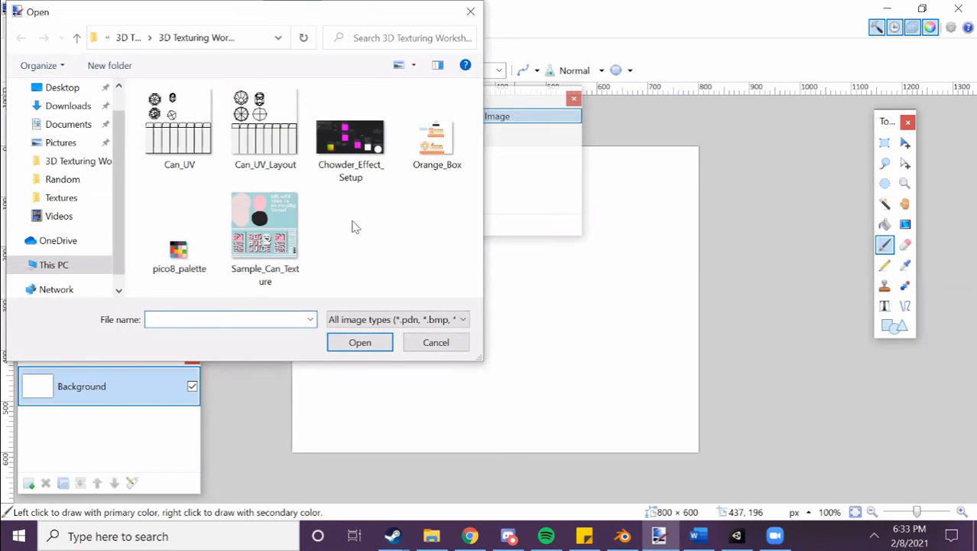
double_click(181, 150)
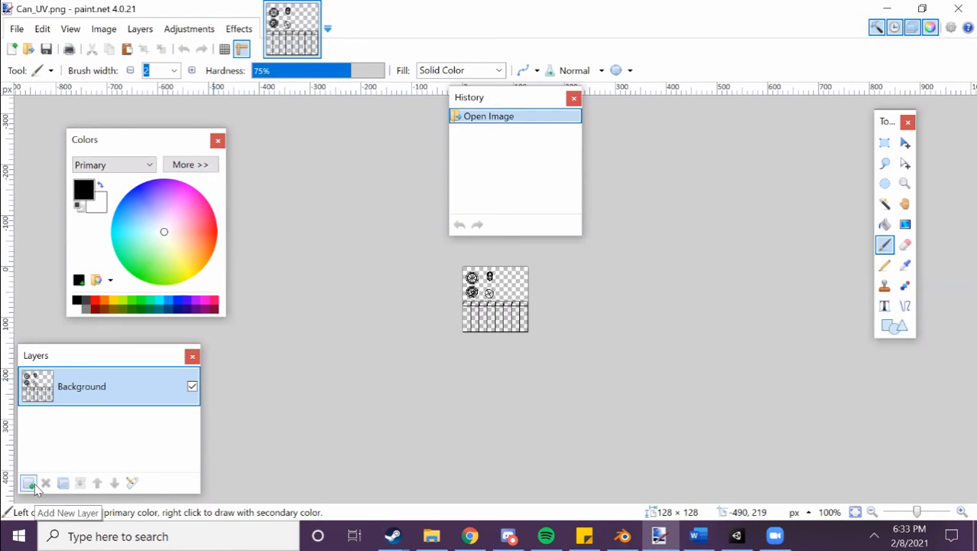
left_click(29, 483)
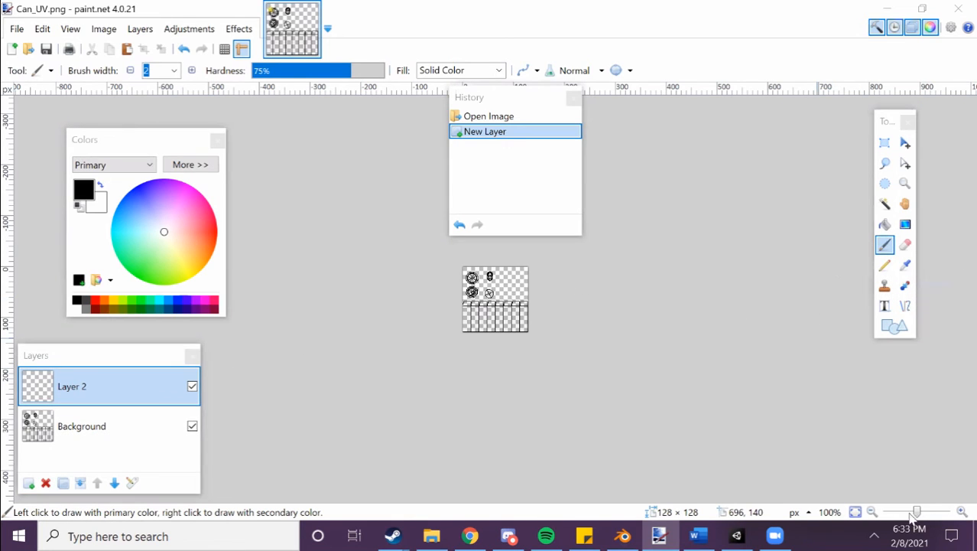
left_click_drag(917, 512, 932, 512)
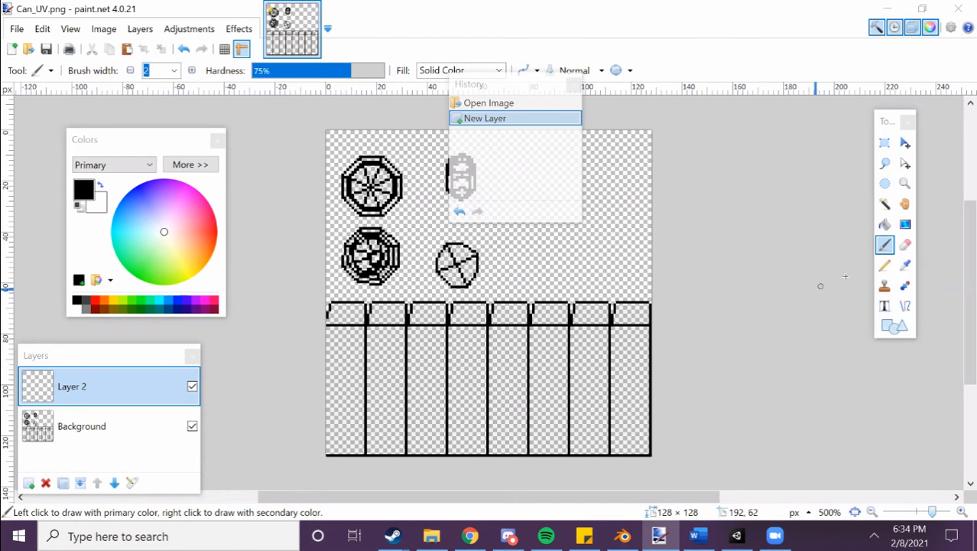
- Write "coke" in black 12-point Calibri across the side wall panels on the new layer
left_click(884, 305)
left_click(388, 371)
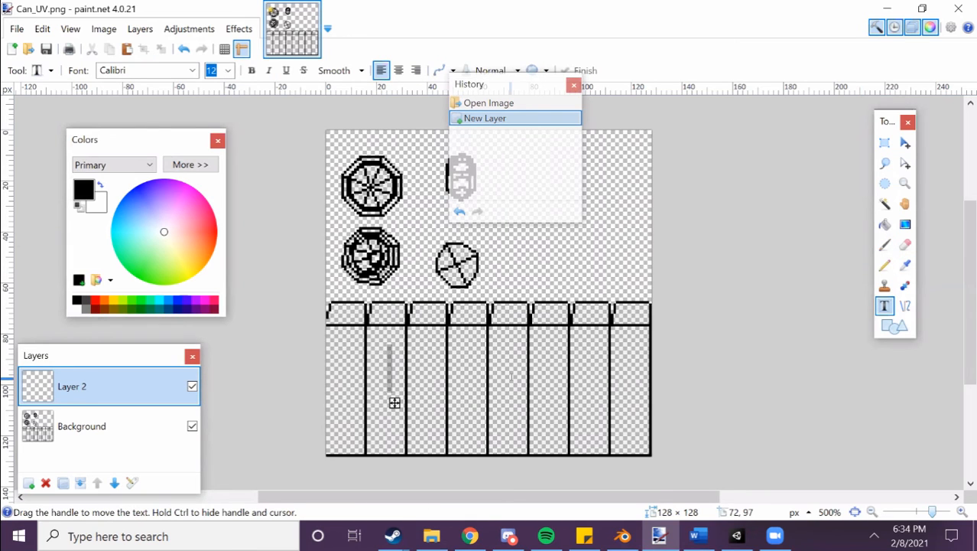
type("coke")
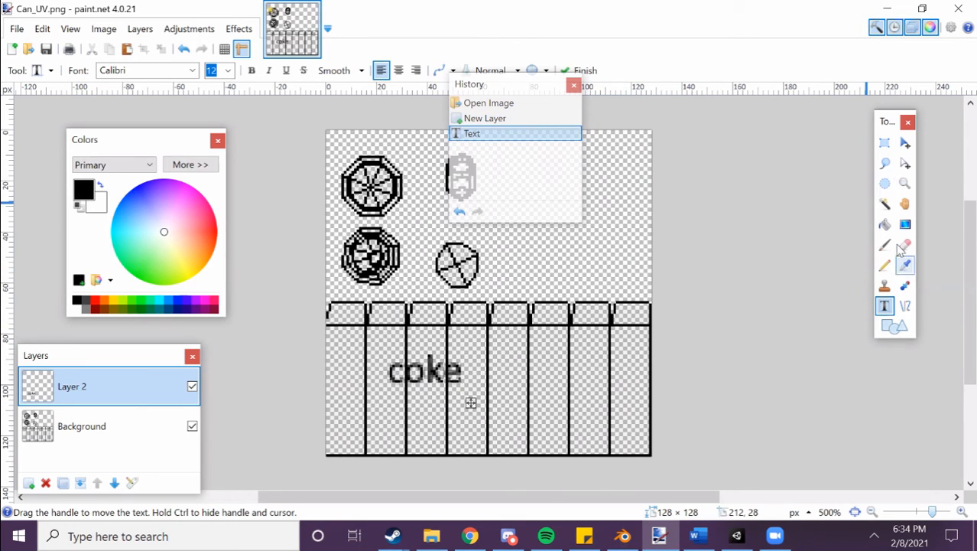
- Set the primary colour to cyan and try Paint Bucket fills on Layer 2, above and then below the Background layer
left_click(885, 224)
left_click(158, 301)
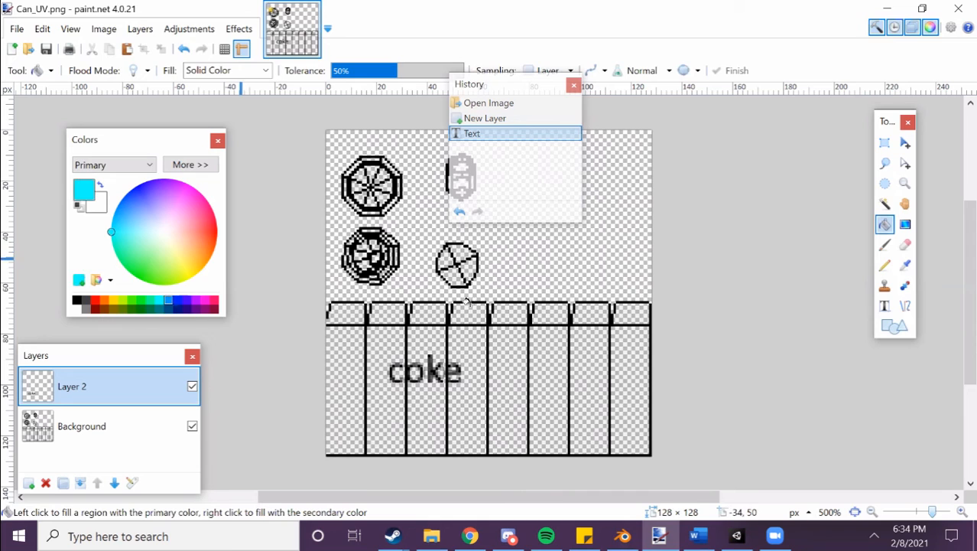
left_click(554, 293)
key("ctrl+z")
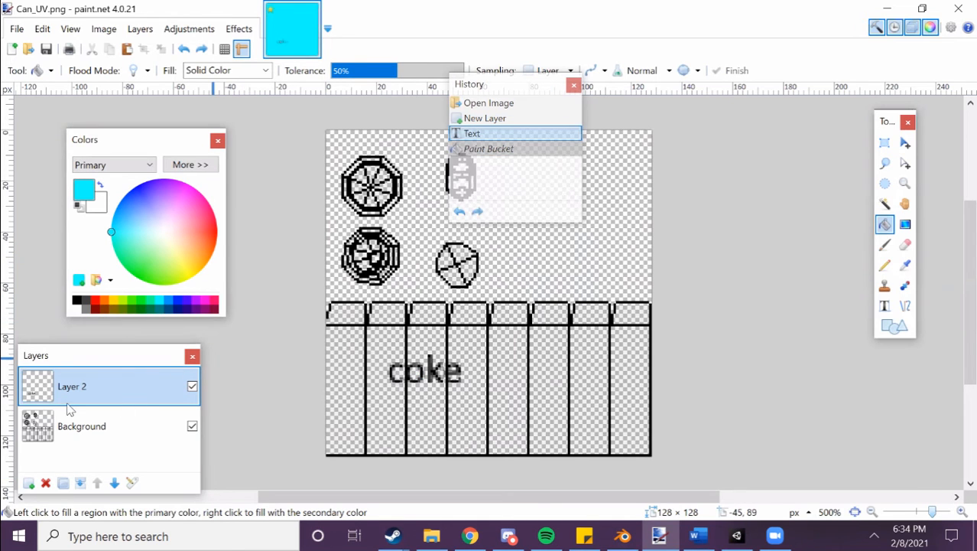
left_click(114, 483)
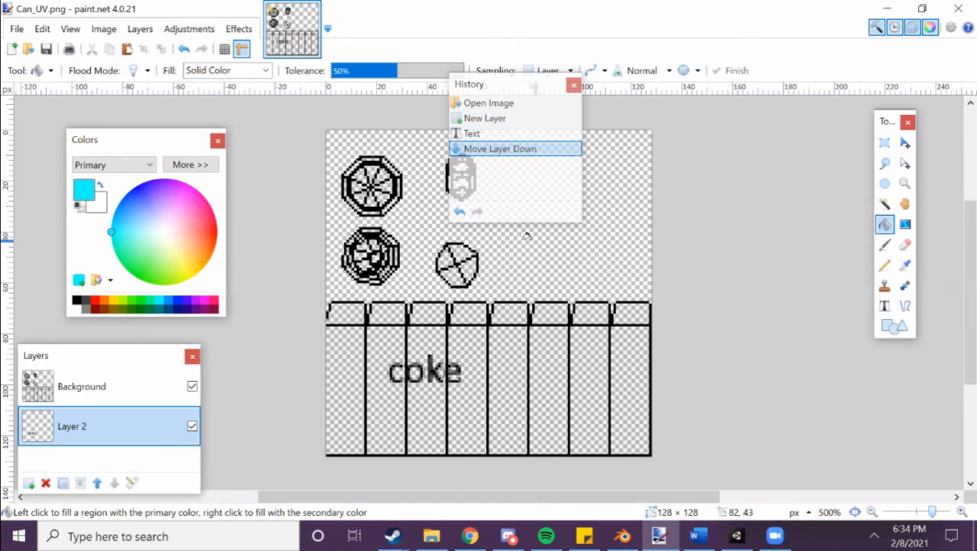
left_click(539, 261)
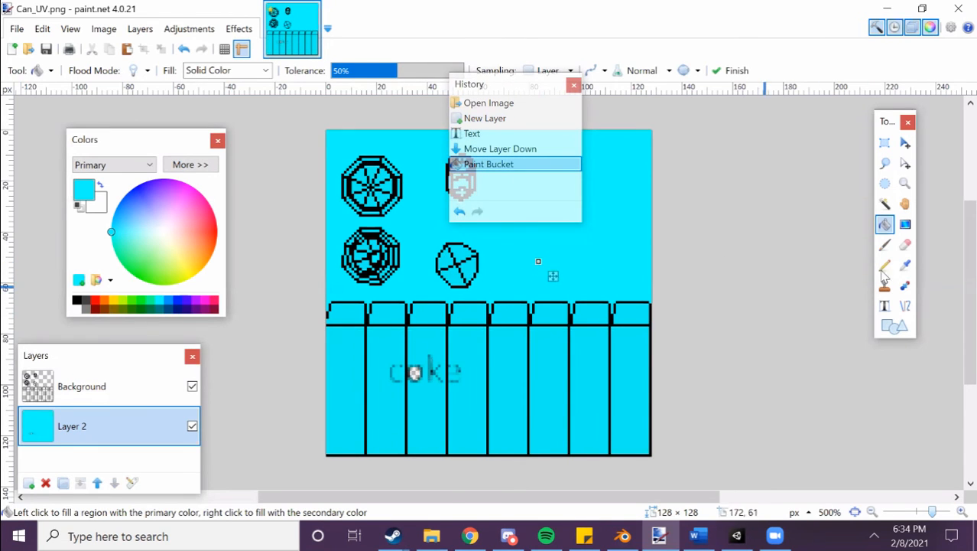
- Undo back to the empty new layer, then move it below the Background layer and fill it with cyan
key("ctrl+z")
key("ctrl+z")
key("ctrl+z")
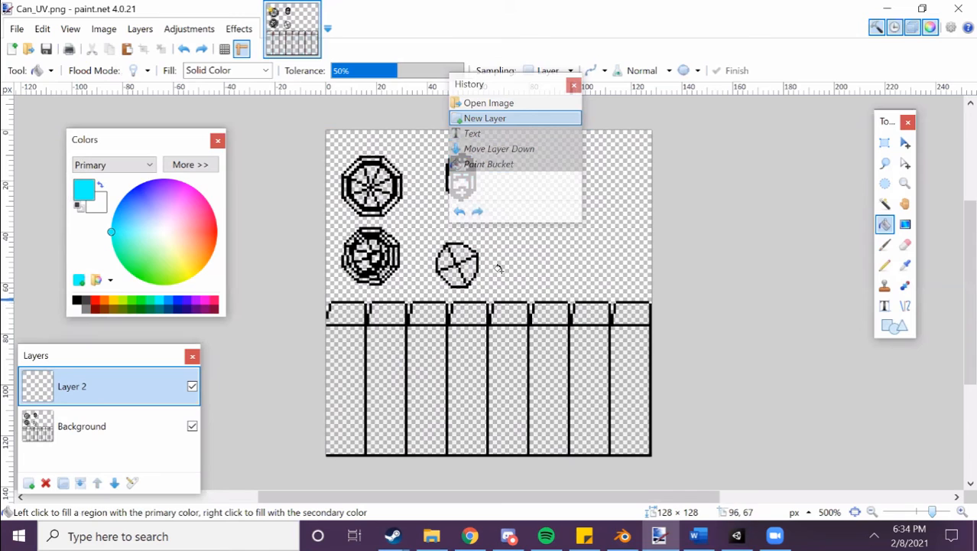
left_click(114, 483)
left_click(533, 291)
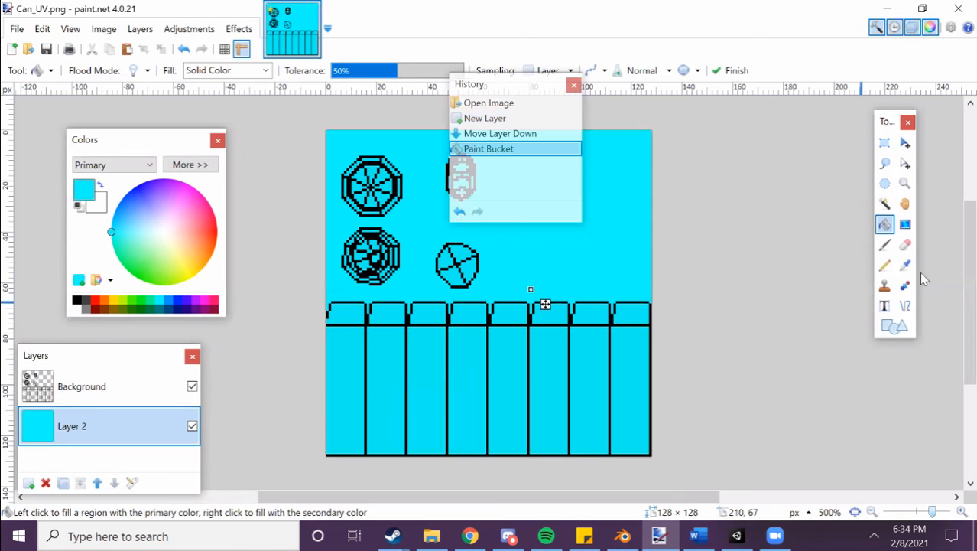
- Write "bepsi" in black 12-point Calibri across the middle side wall panels on Layer 2
key("t")
left_click(433, 354)
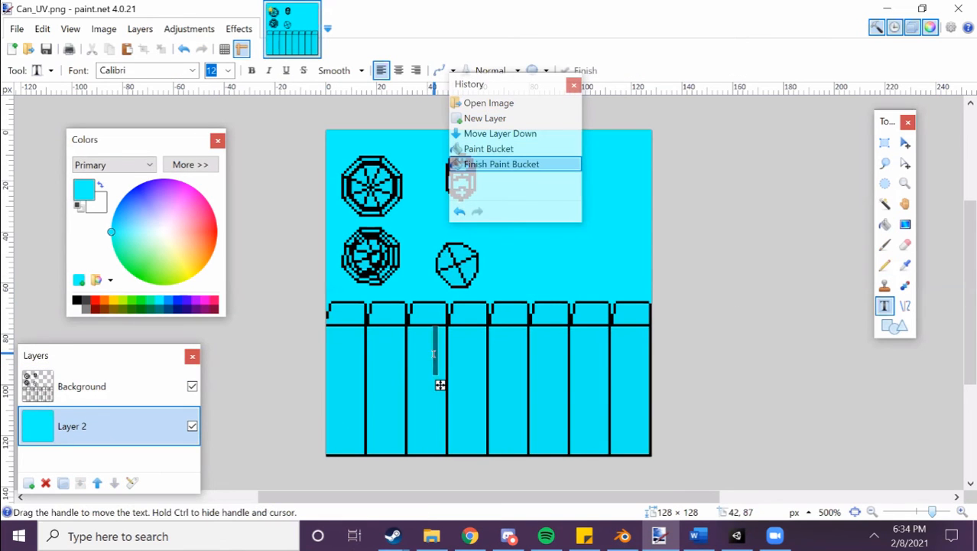
left_click_drag(437, 383, 436, 415)
left_click_drag(437, 415, 516, 416)
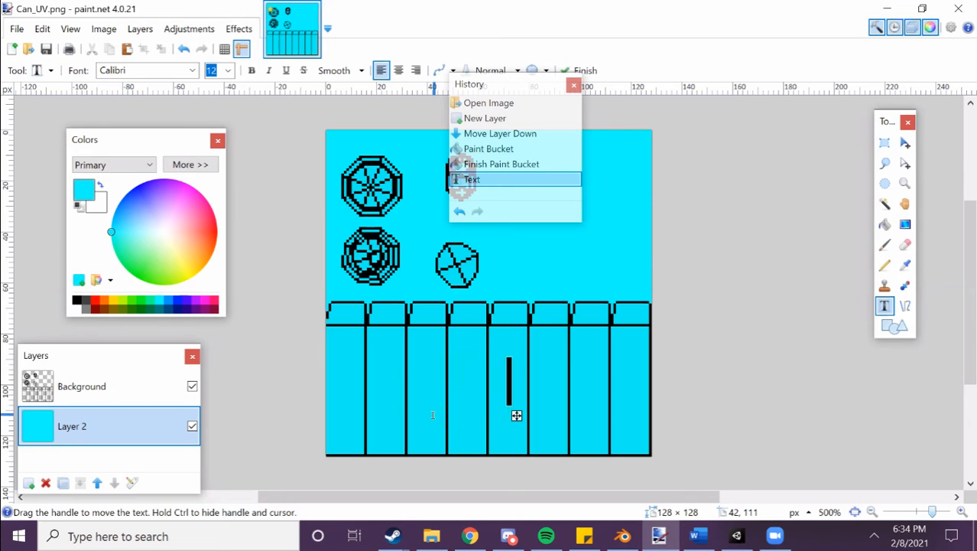
left_click(77, 300)
type("i")
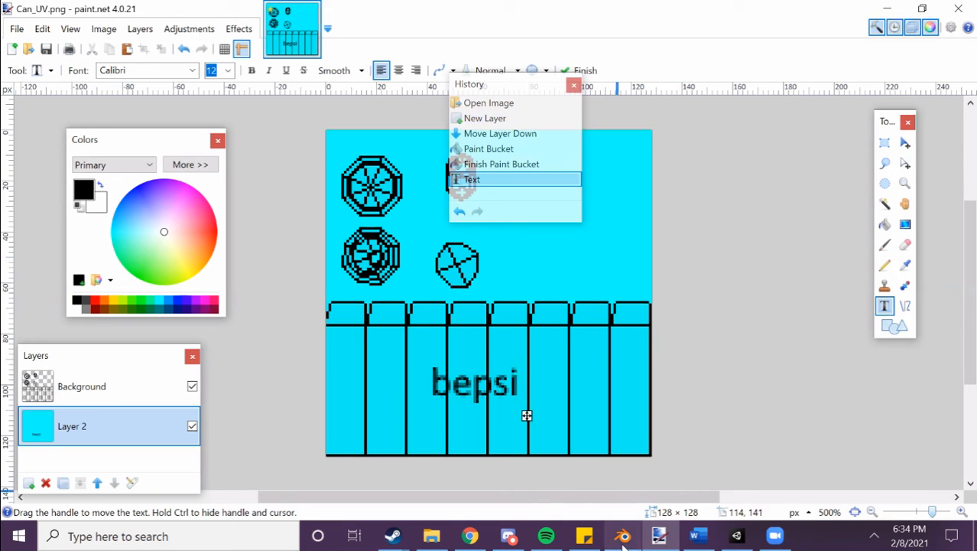
mouse_move(624, 537)
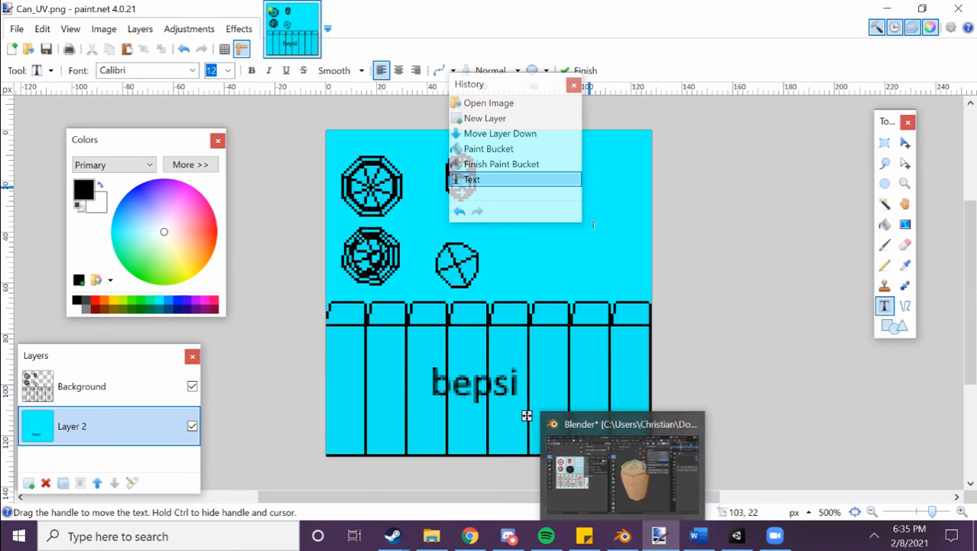
left_click(404, 263)
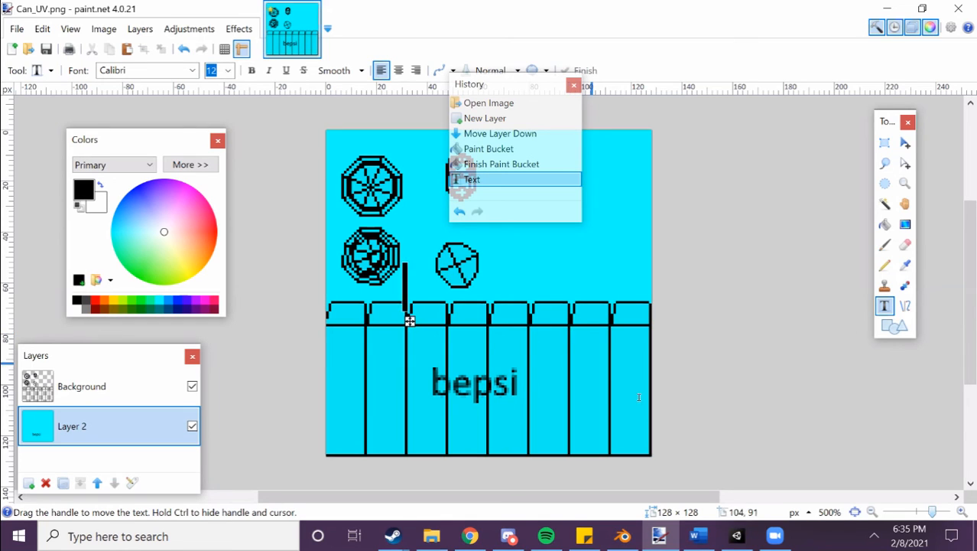
- Switch to Blender and examine the can from another angle alongside its UV islands on the texture
left_click(623, 538)
scroll(531, 325, "down", 4)
middle_click_drag(531, 325, 537, 371)
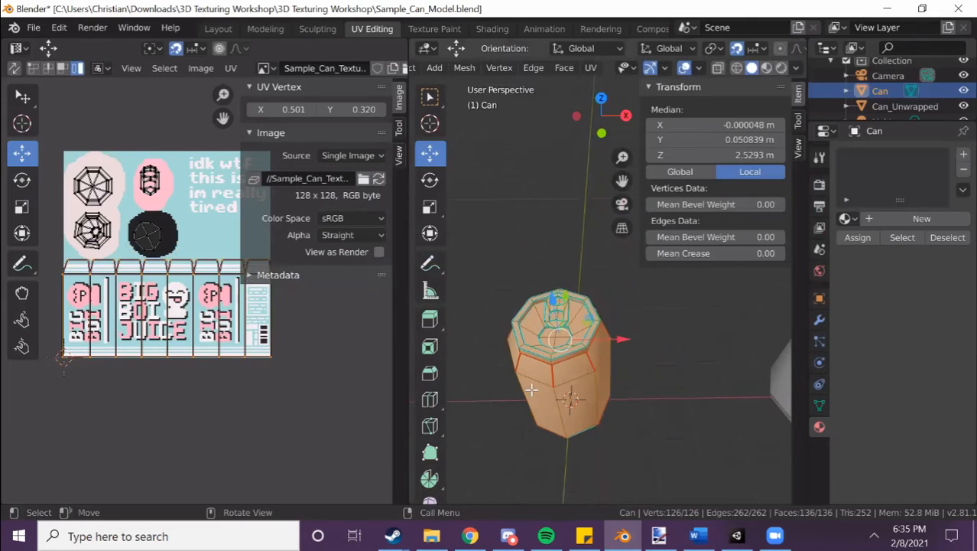
mouse_move(546, 374)
middle_mouse_down()
mouse_move(558, 373)
mouse_move(546, 375)
middle_mouse_up()
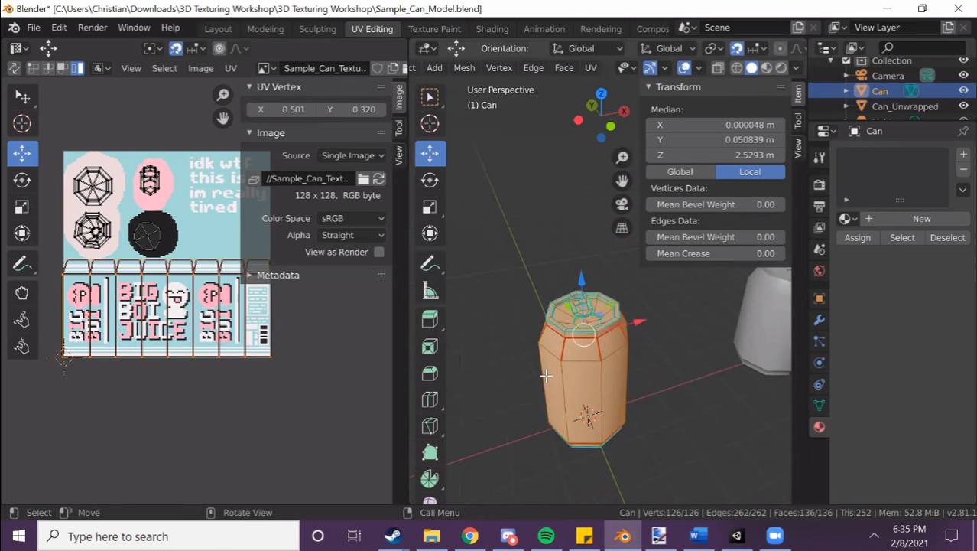
scroll(253, 350, "up", 3)
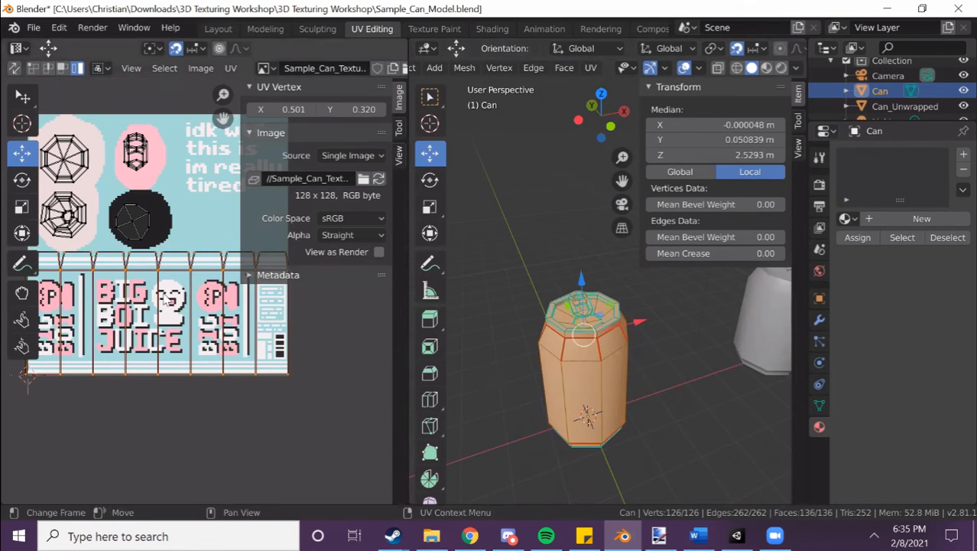
middle_click_drag(98, 234, 117, 282)
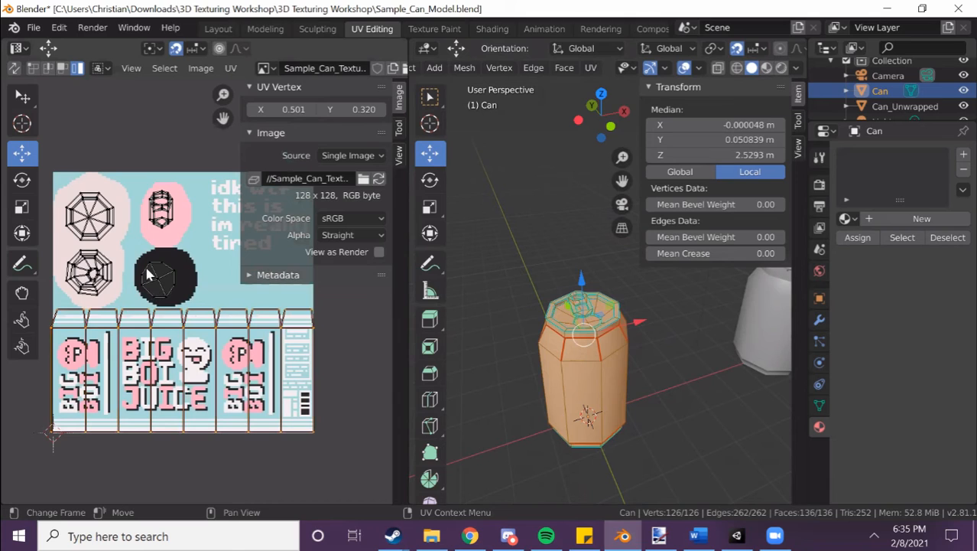
- Switch from Blender to the slide presentation and advance to the slide about texturing with a color palette
scroll(571, 438, "up", 4)
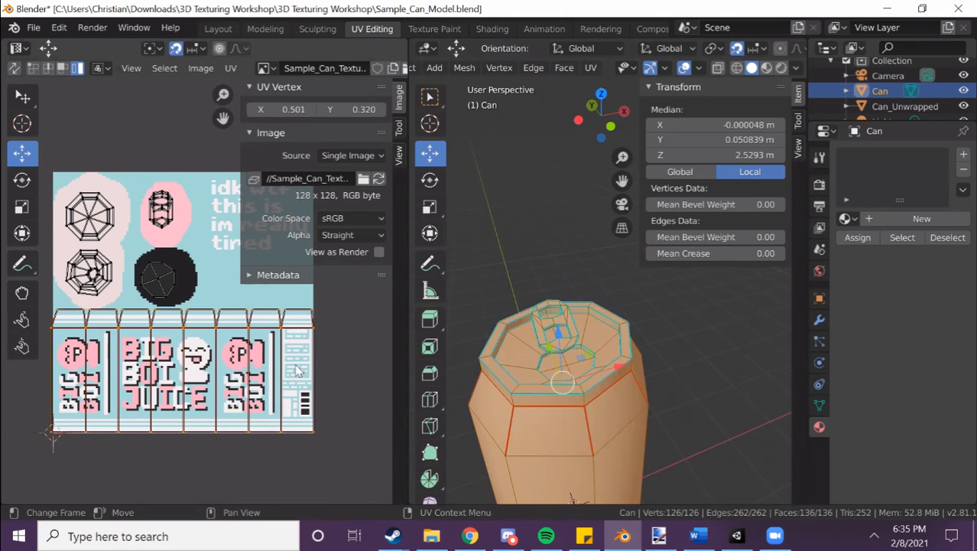
scroll(295, 370, "down", 1)
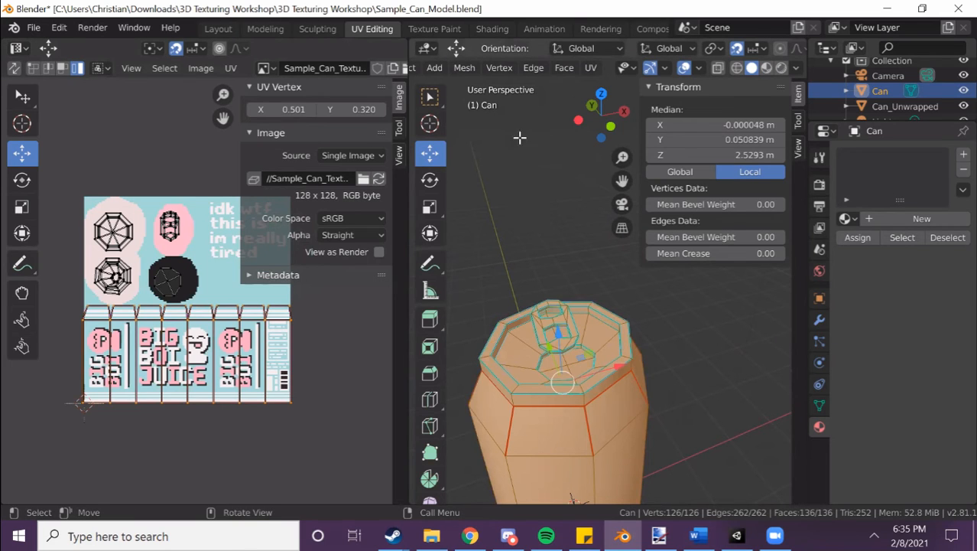
scroll(579, 339, "down", 1)
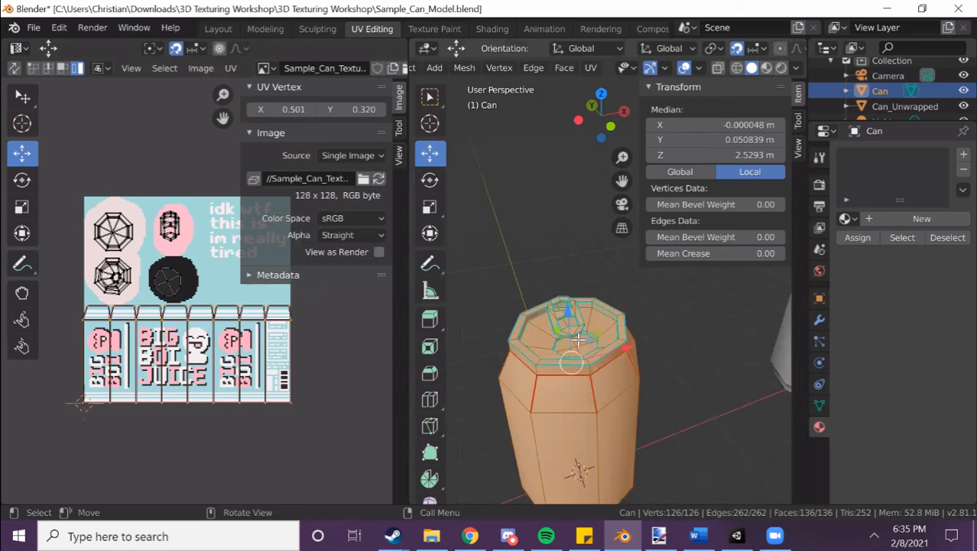
scroll(579, 339, "down", 1)
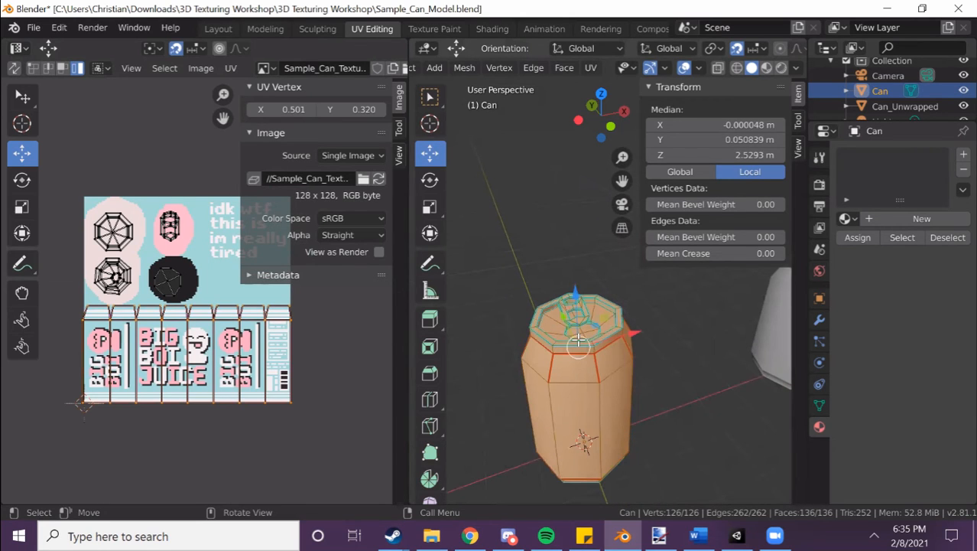
left_click(471, 536)
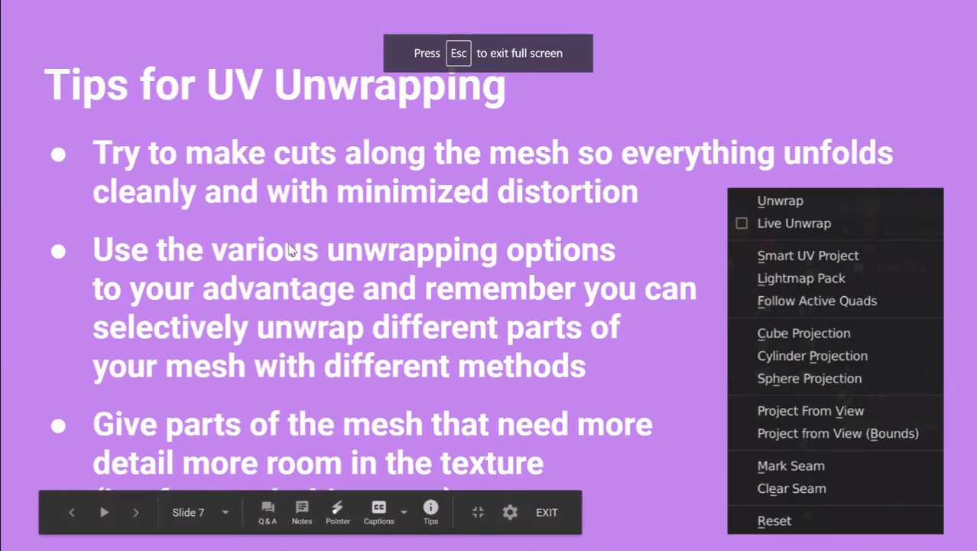
left_click(291, 250)
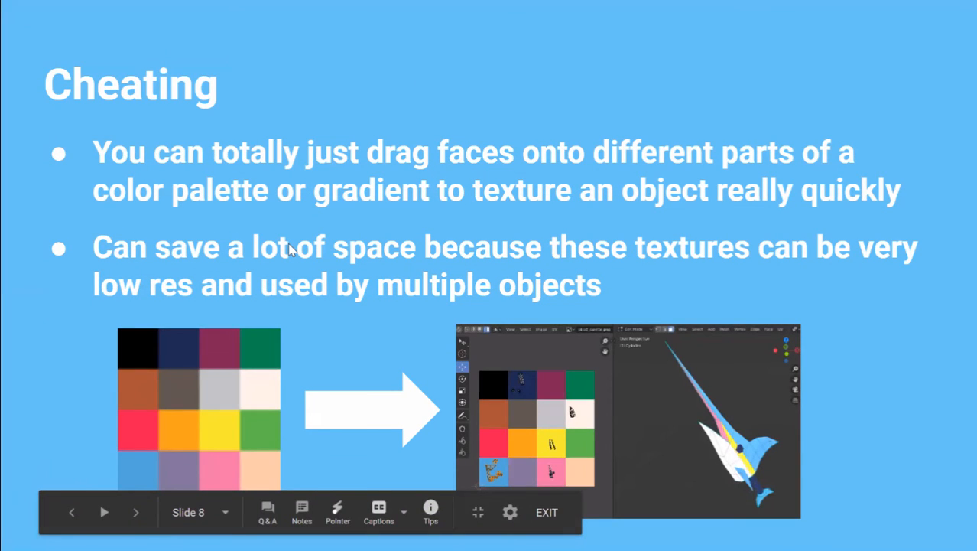
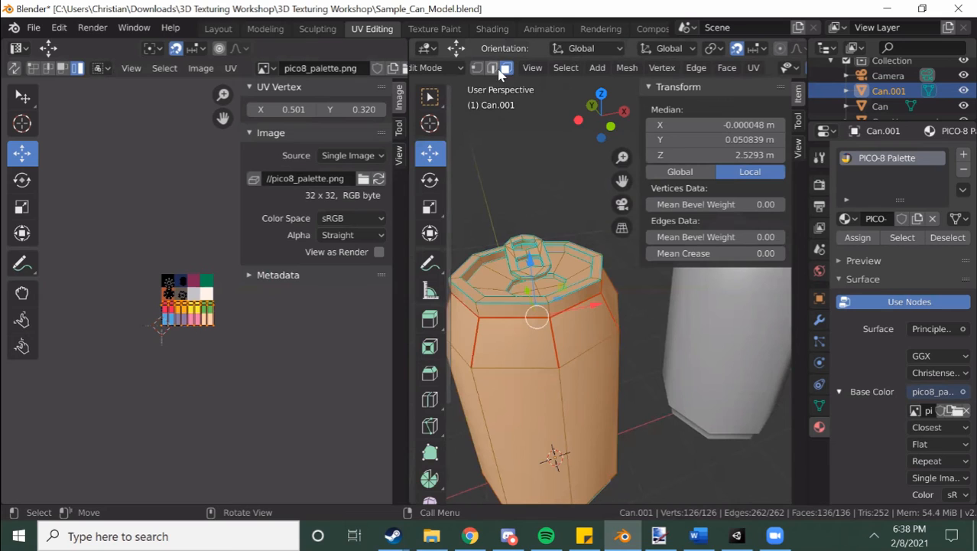
- Clear the seams from all edges of the palette-textured can copy, Can.001
key("ctrl+e")
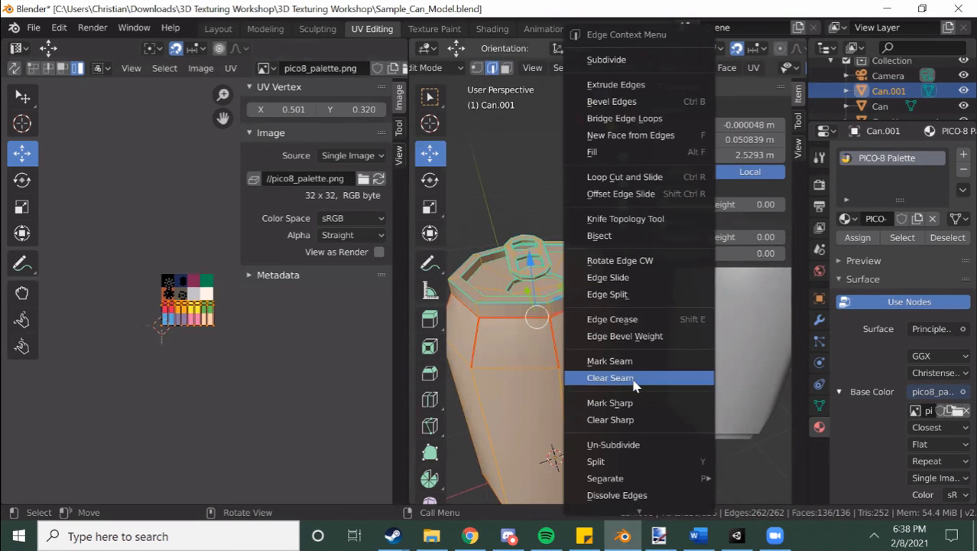
left_click(633, 378)
scroll(624, 373, "down", 3)
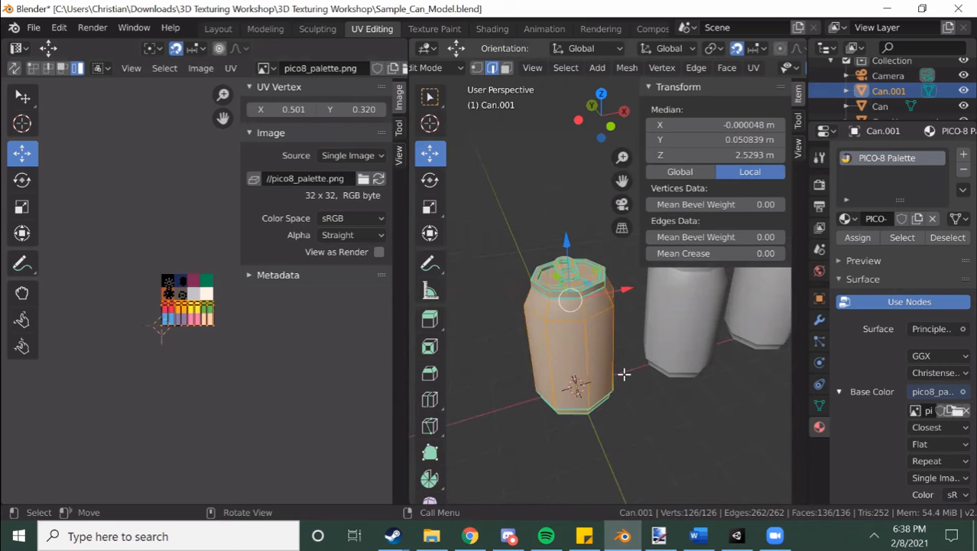
scroll(567, 350, "up", 5)
scroll(596, 349, "down", 2)
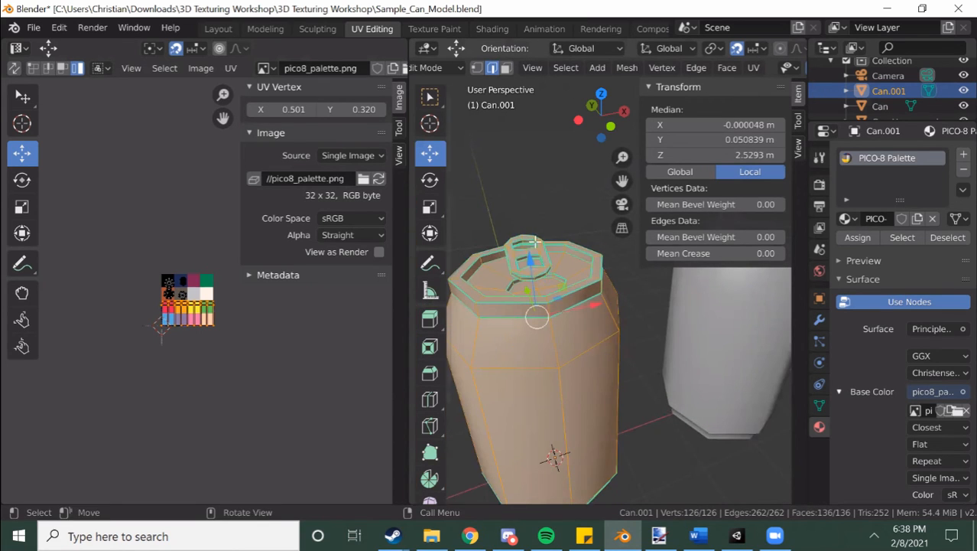
scroll(581, 321, "down", 2)
- In face select mode, select only the can's side wall and upper shoulder face loops
left_click(507, 68)
scroll(593, 349, "up", 1)
key("alt+a")
left_click(572, 324, "alt")
middle_click_drag(615, 346, 625, 270)
middle_click_drag(621, 328, 560, 288)
left_click(582, 340, "alt+shift")
mouse_move(635, 317)
middle_mouse_down()
mouse_move(666, 397)
mouse_move(621, 315)
middle_mouse_up()
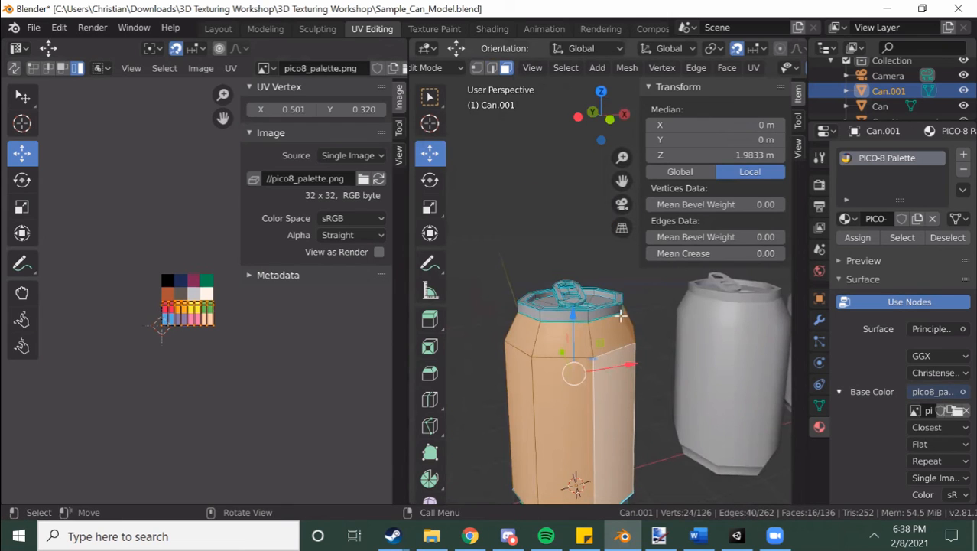
- Unwrap the selected side faces with Project From View and scale their UV island to about 0.272
left_click(753, 68)
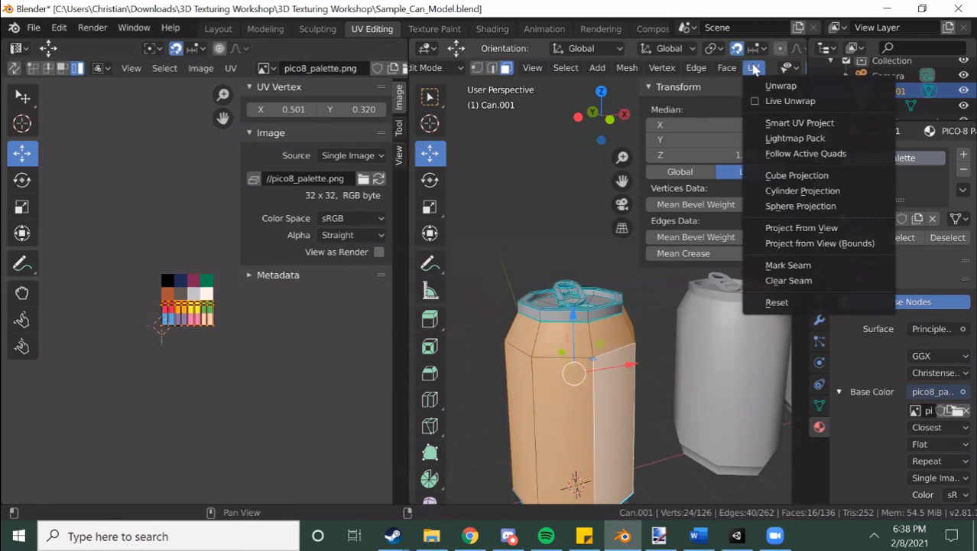
left_click(798, 233)
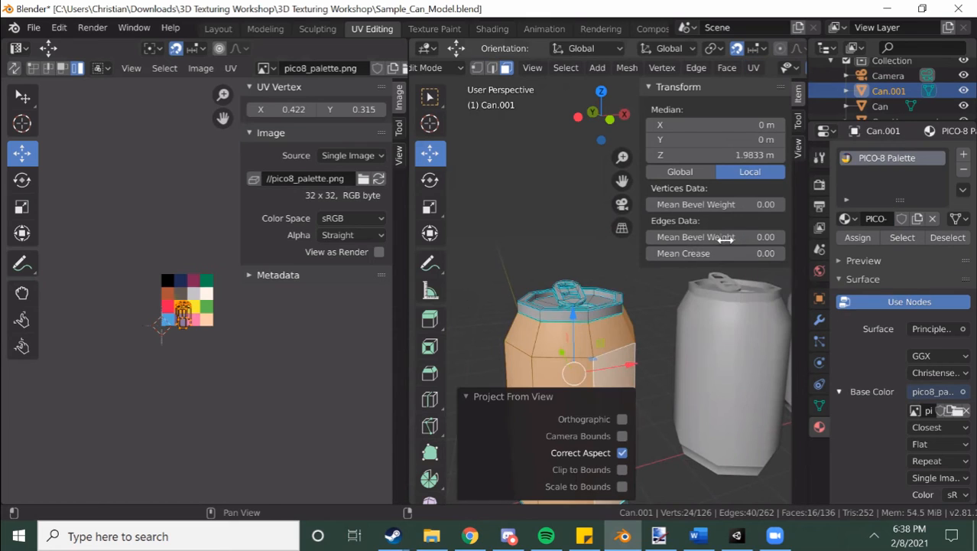
scroll(181, 451, "up", 5)
key("s")
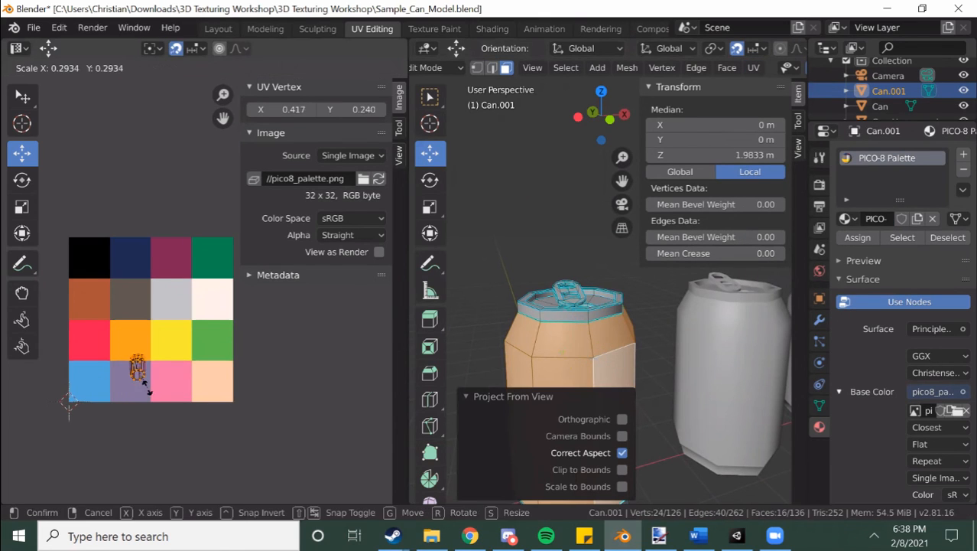
left_click(137, 343)
scroll(150, 256, "up", 1)
middle_click_drag(110, 154, 201, 146)
scroll(181, 302, "down", 2)
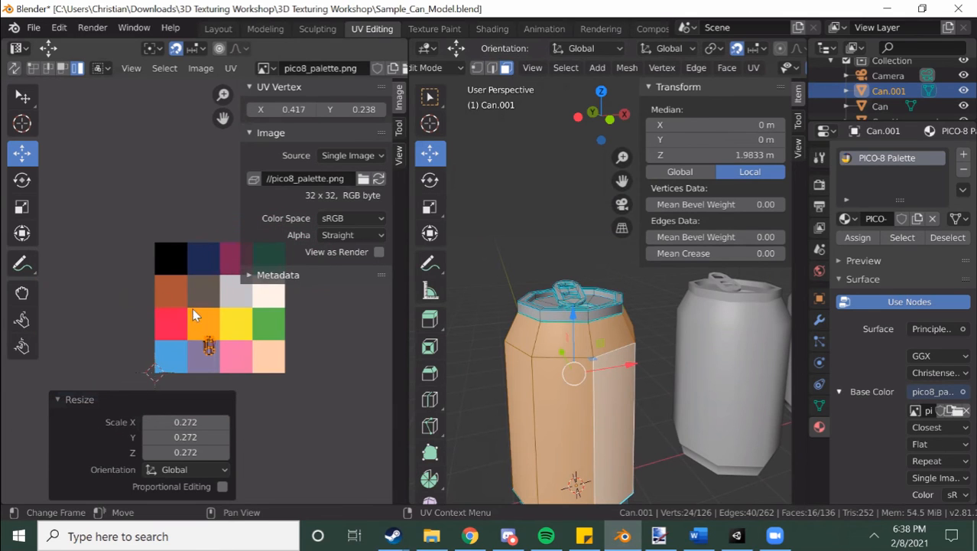
- Move the side wall UV island onto the pink square of the palette
scroll(203, 355, "up", 2)
key("g")
left_click(193, 315)
key("g")
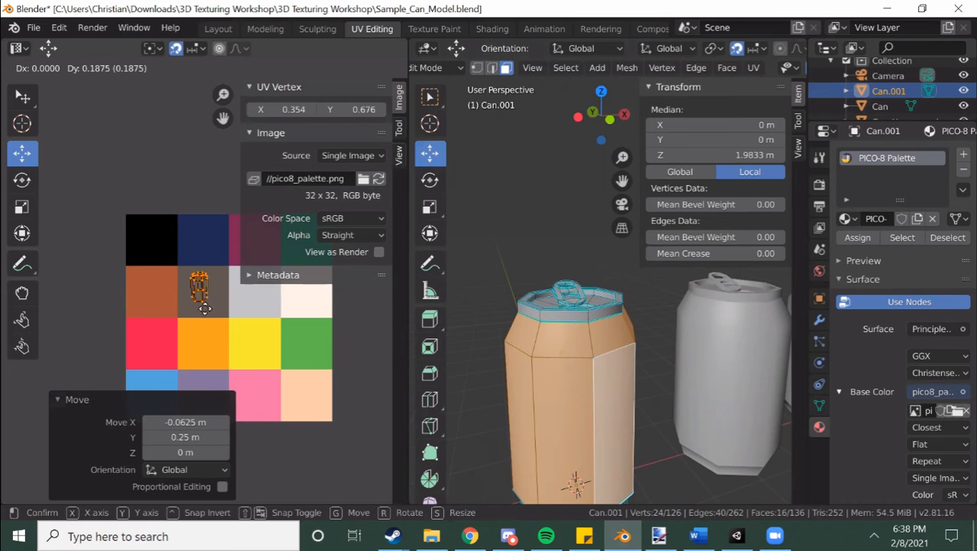
left_click(252, 391)
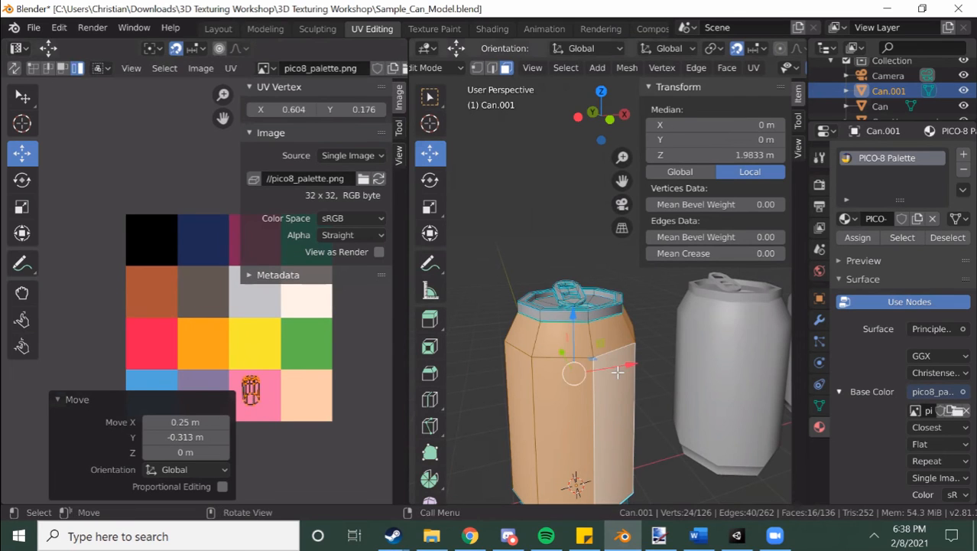
- Replace the selection with the face loops of the can's top rim, recessed lid and opening wall
scroll(572, 351, "up", 3)
scroll(571, 352, "down", 2)
middle_click_drag(572, 352, 566, 354)
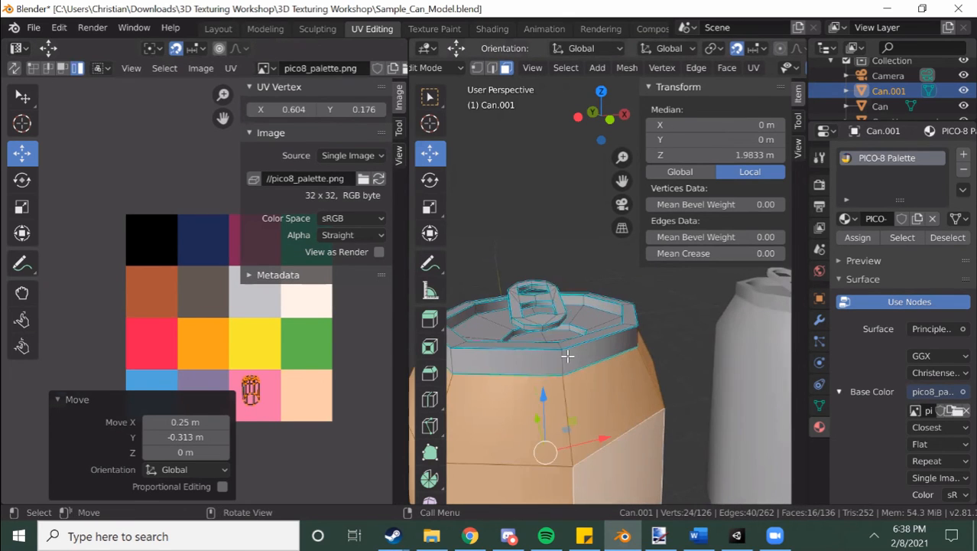
key("alt+a")
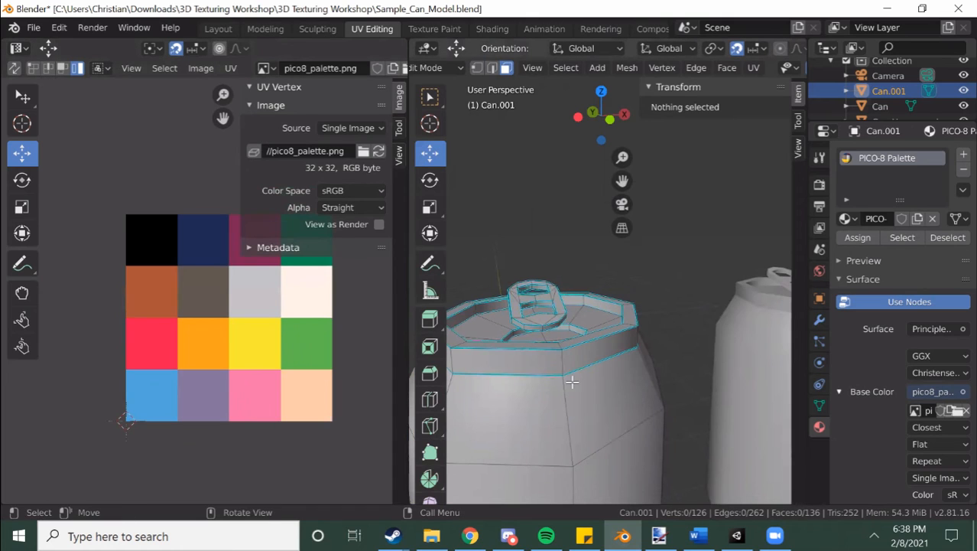
left_click(559, 357, "alt")
left_click(480, 311, "alt+shift")
middle_click_drag(480, 311, 510, 398)
left_click(511, 399, "alt+shift")
left_click(552, 416, "alt+shift")
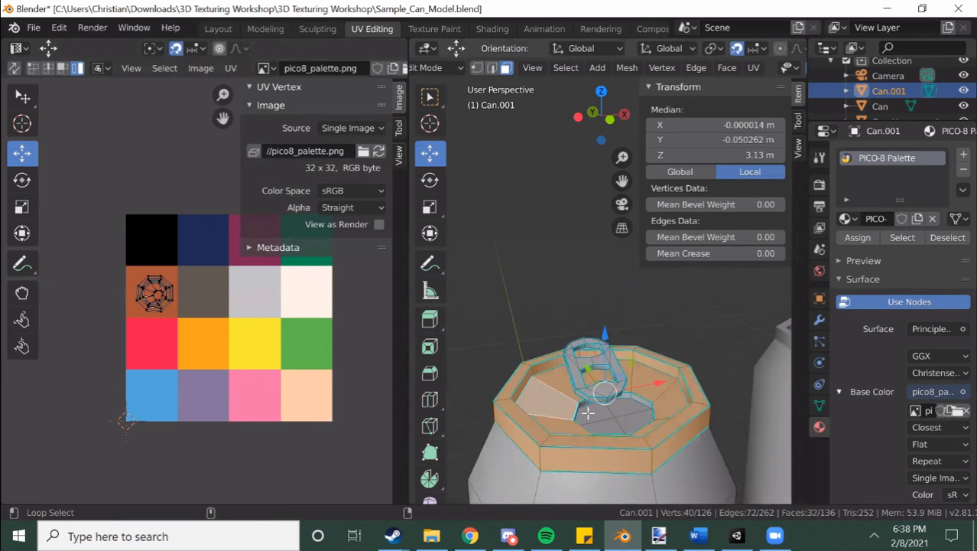
left_click(628, 395, "alt+shift")
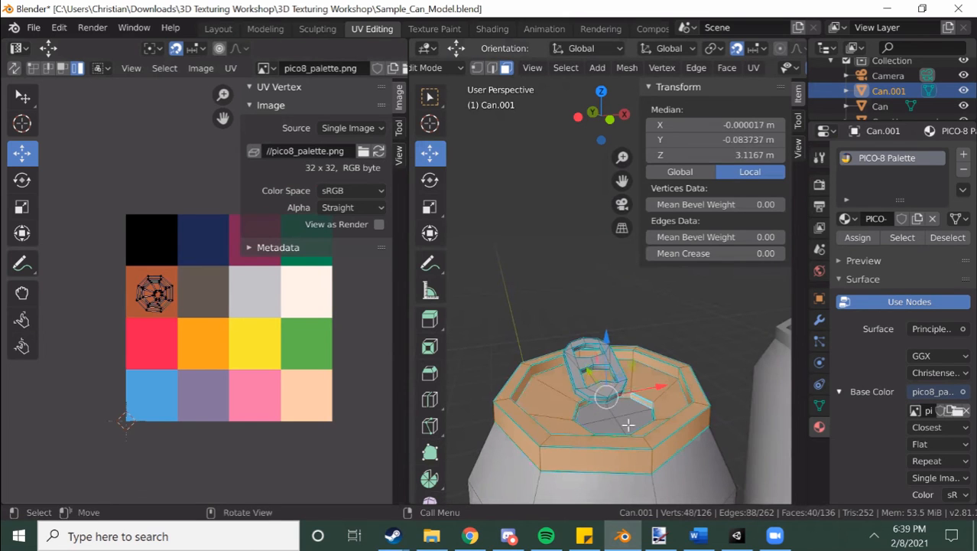
- Add the two face loops around the can's lower edge to the selection
scroll(629, 423, "down", 3)
middle_click_drag(559, 419, 489, 277, "shift")
middle_click_drag(562, 397, 556, 364)
left_click(591, 397, "alt+shift")
left_click(587, 407, "alt+shift")
key("ctrl+z")
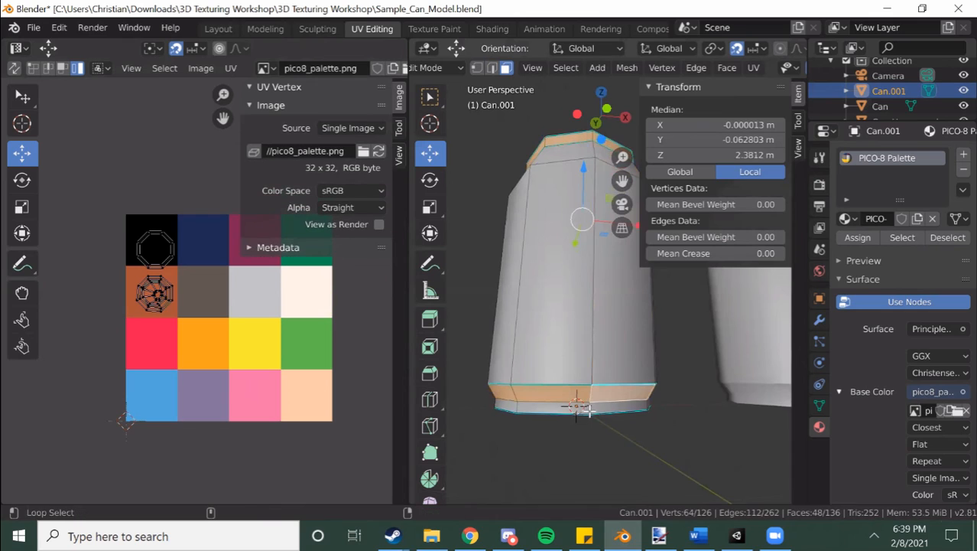
left_click(585, 403, "alt+shift")
middle_click_drag(585, 404, 508, 335)
- Add all eight triangular faces of the can's base to the selection
left_click(508, 335, "shift")
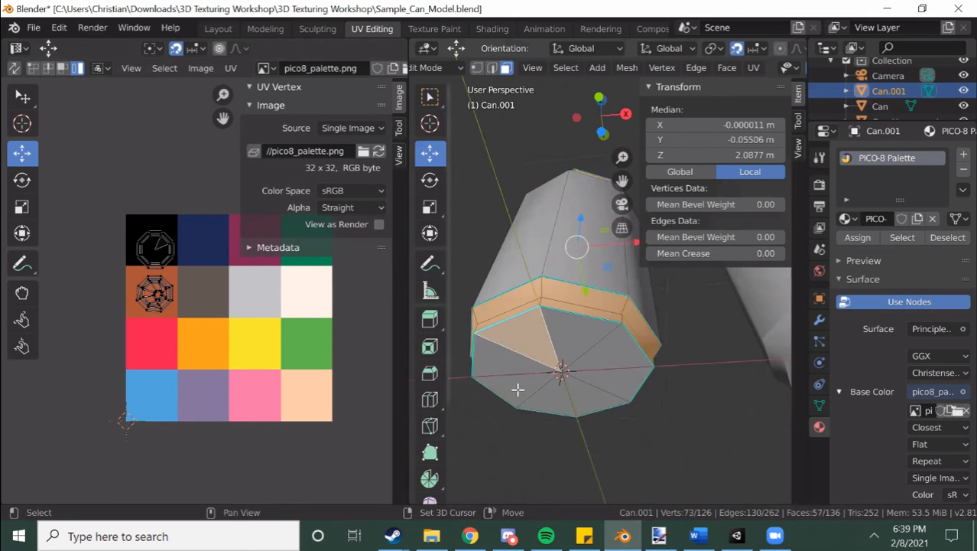
left_click(505, 370, "shift")
left_click(521, 391, "shift")
left_click(597, 397, "shift")
left_click(559, 400, "shift")
left_click(601, 375, "shift")
left_click(621, 354, "shift")
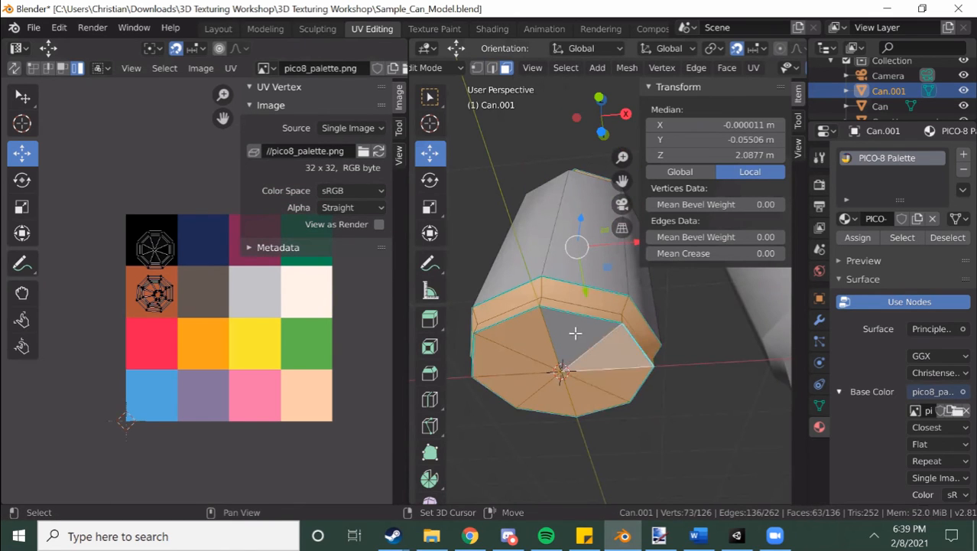
left_click(579, 327, "shift")
- Unwrap the selected lid and base faces with Project From View, then shrink the UVs onto the palette's light grey square
key("a")
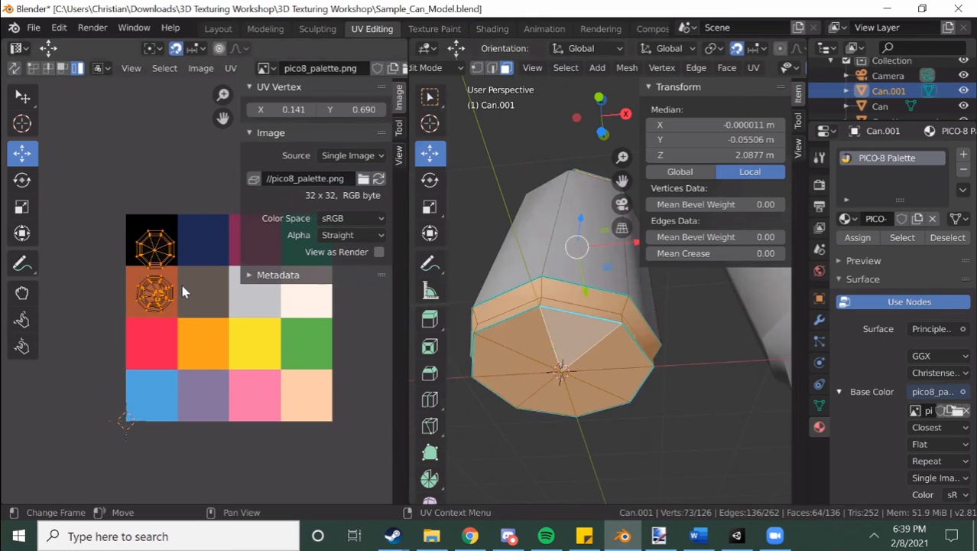
key("s")
left_click(169, 277)
left_click(752, 68)
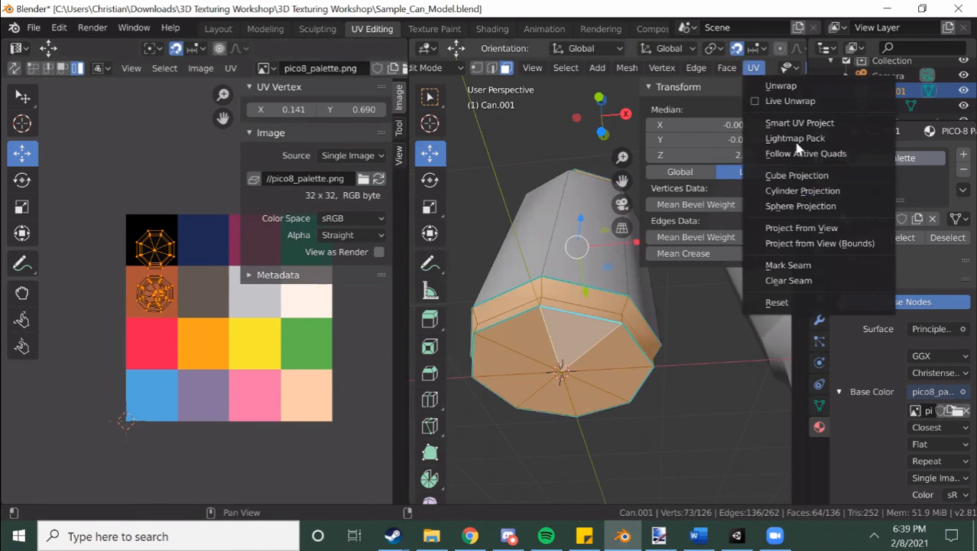
left_click(780, 230)
key("s")
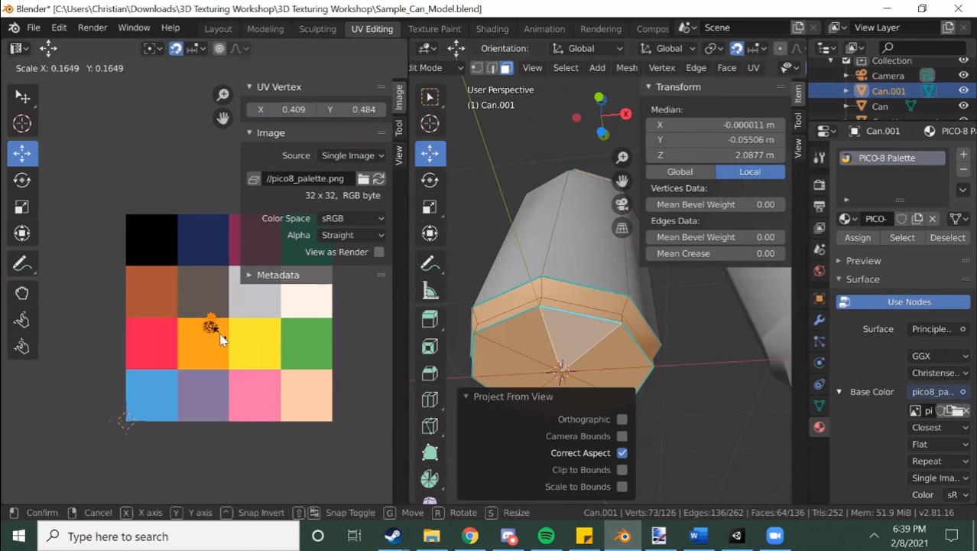
left_click(221, 336)
key("g")
left_click(254, 302)
- Select only the four faces inside the drinking opening of the can's lid
scroll(567, 346, "down", 1)
mouse_move(568, 347)
middle_mouse_down()
mouse_move(602, 460)
mouse_move(566, 358)
middle_mouse_up()
scroll(589, 459, "up", 4)
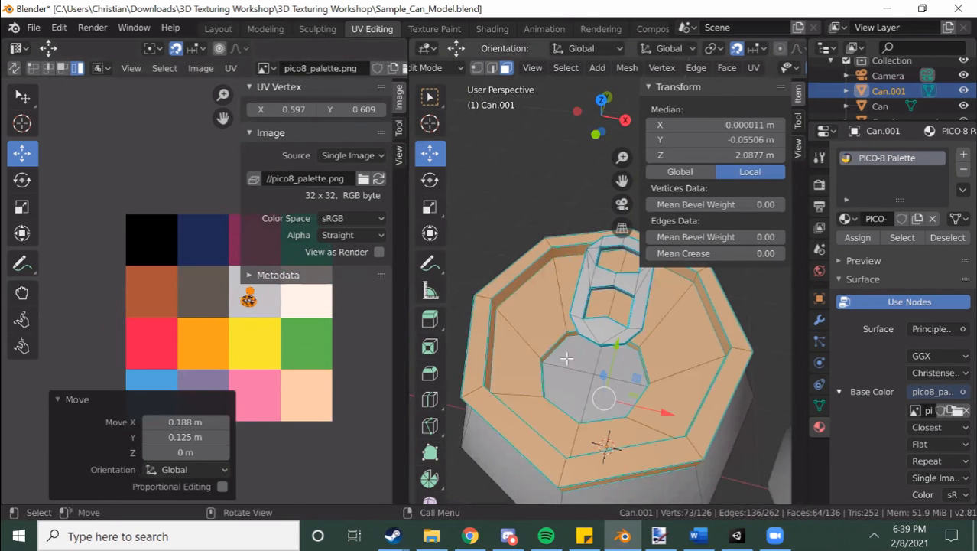
left_click(579, 352)
left_click(561, 394, "shift")
left_click(614, 379, "shift")
left_click_drag(614, 368, 610, 358, "shift")
key("ctrl+z")
key("ctrl+shift+z")
key("ctrl+z")
left_click(636, 373, "shift")
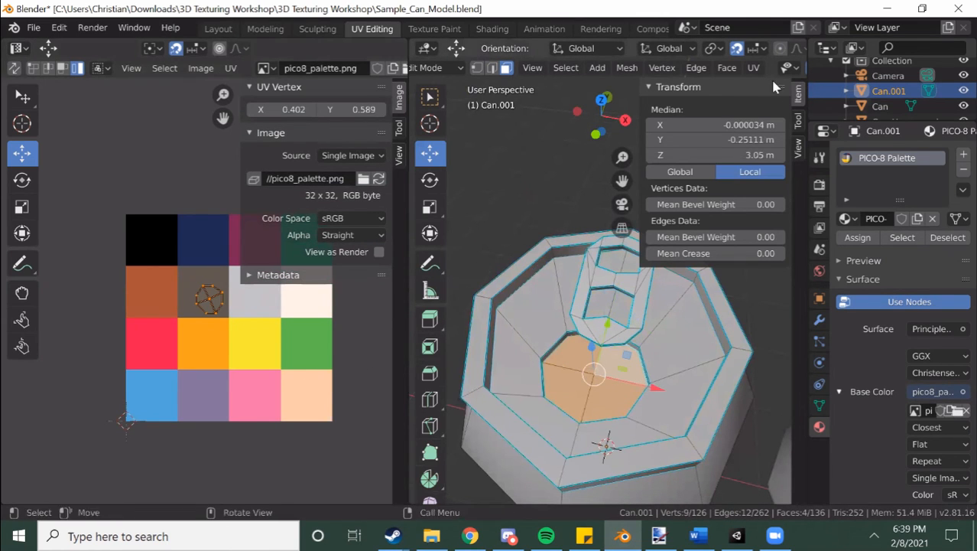
- Unwrap the opening's faces with Project From View, then shrink their UV island and place it on the dark blue square
key("u")
left_click(810, 228)
key("s")
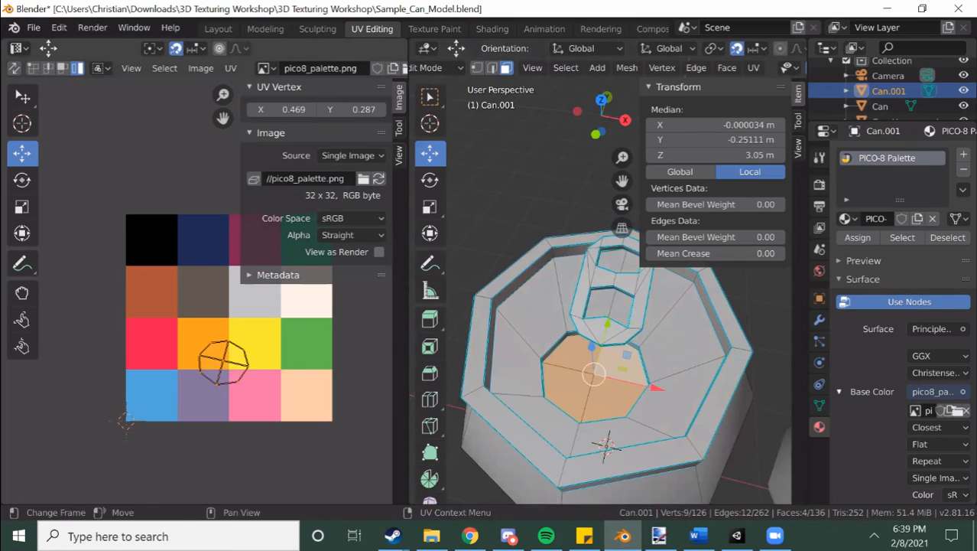
left_click(254, 373)
key("g")
left_click(208, 237)
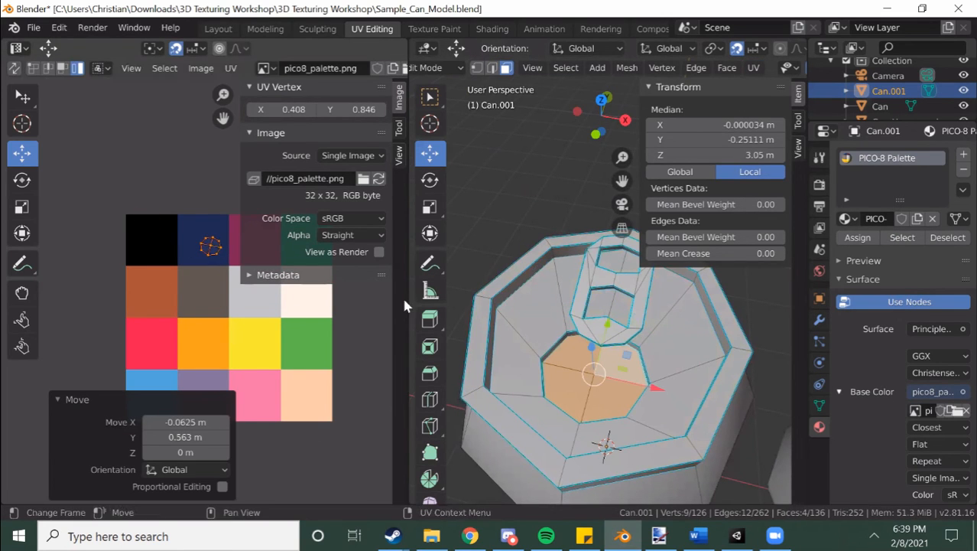
- Show the can with Material Preview shading and select all its faces to examine the colours and UV islands from several angles
key("Tab")
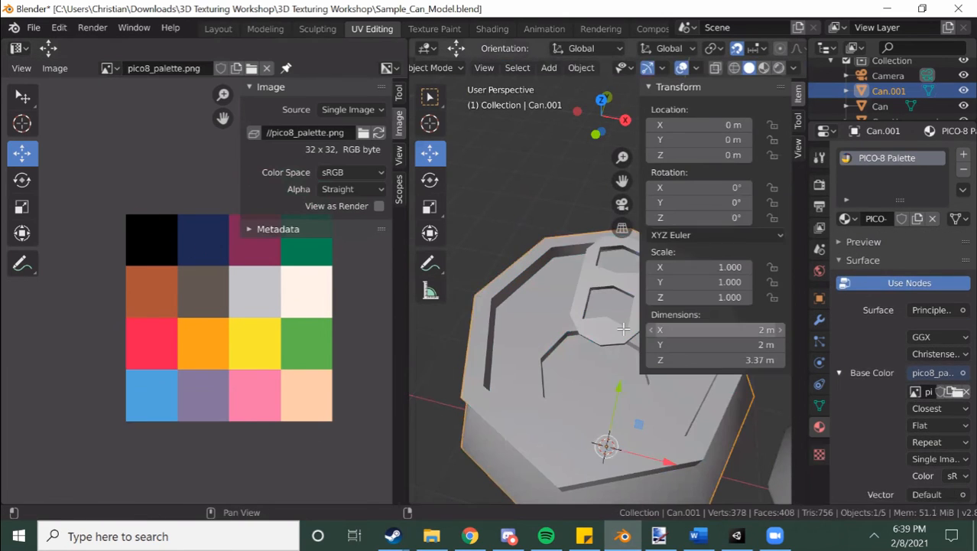
key("Tab")
scroll(556, 335, "down", 2)
scroll(556, 335, "down", 2)
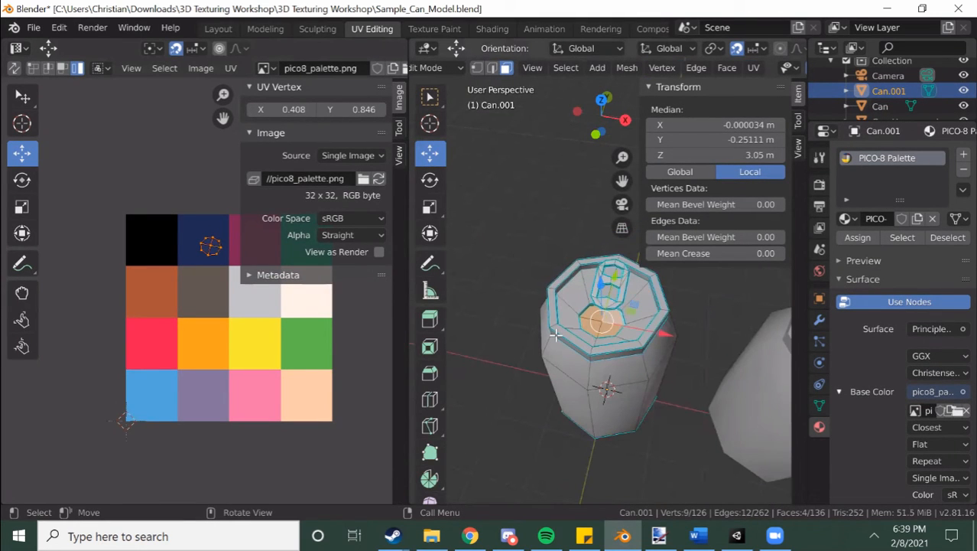
scroll(556, 335, "down", 1)
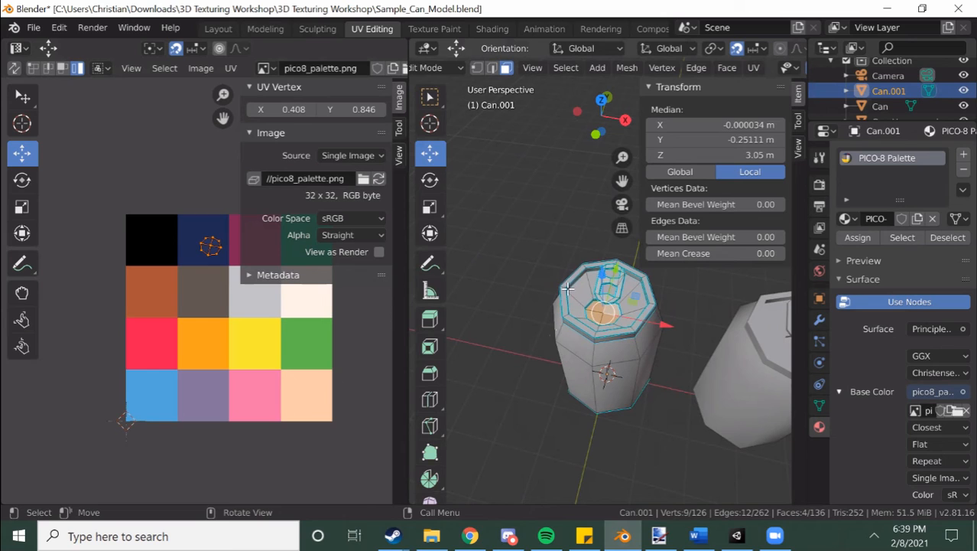
scroll(792, 70, "down", 5)
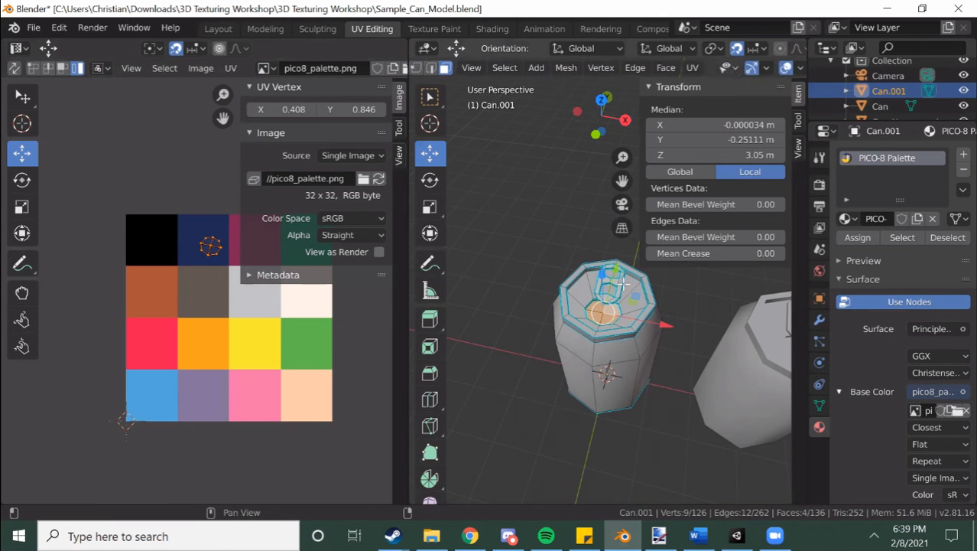
left_click(787, 69)
middle_click_drag(607, 386, 608, 331)
key("a")
middle_click_drag(604, 403, 602, 382)
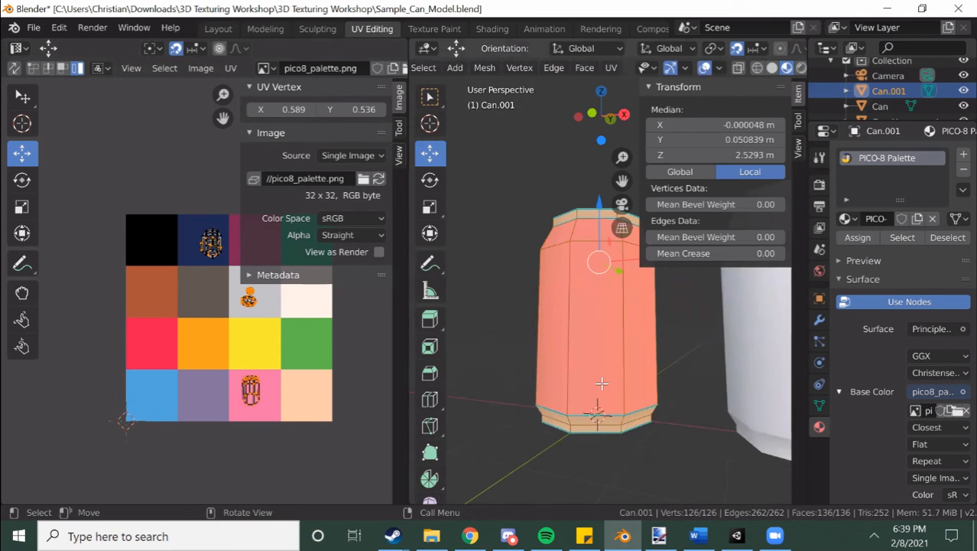
scroll(614, 375, "down", 3)
middle_click_drag(613, 411, 610, 431)
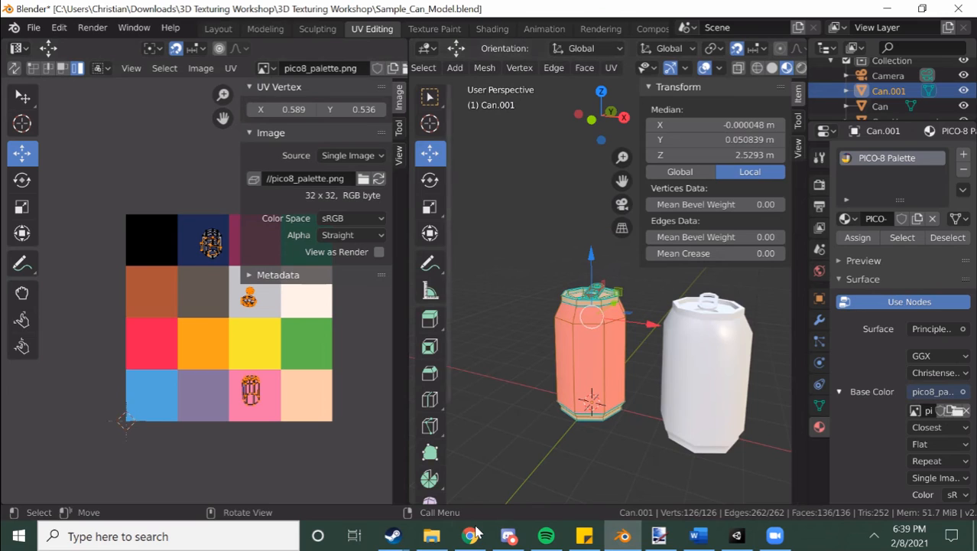
- Switch to the Google Slides presentation in Chrome, advance to the Chowder slide and leave presentation mode
mouse_move(475, 533)
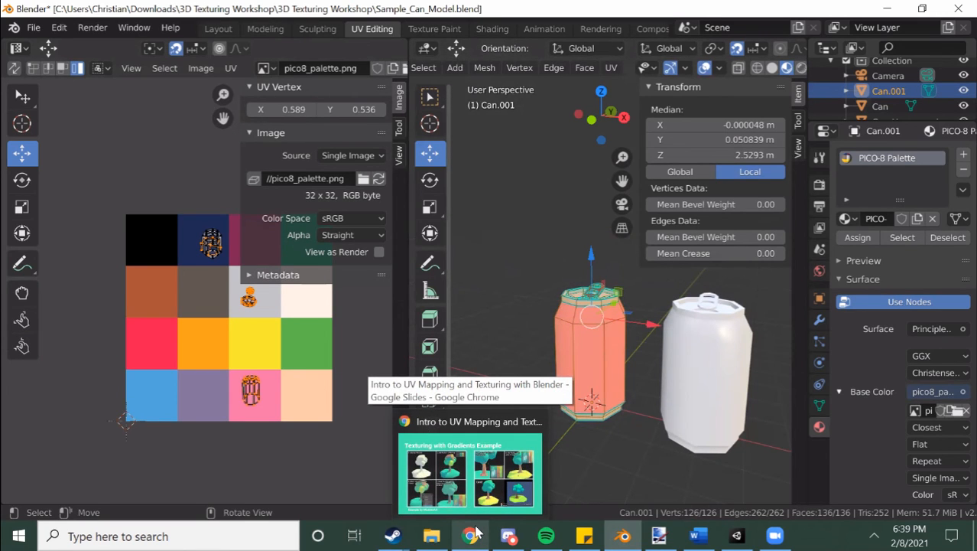
left_click(491, 444)
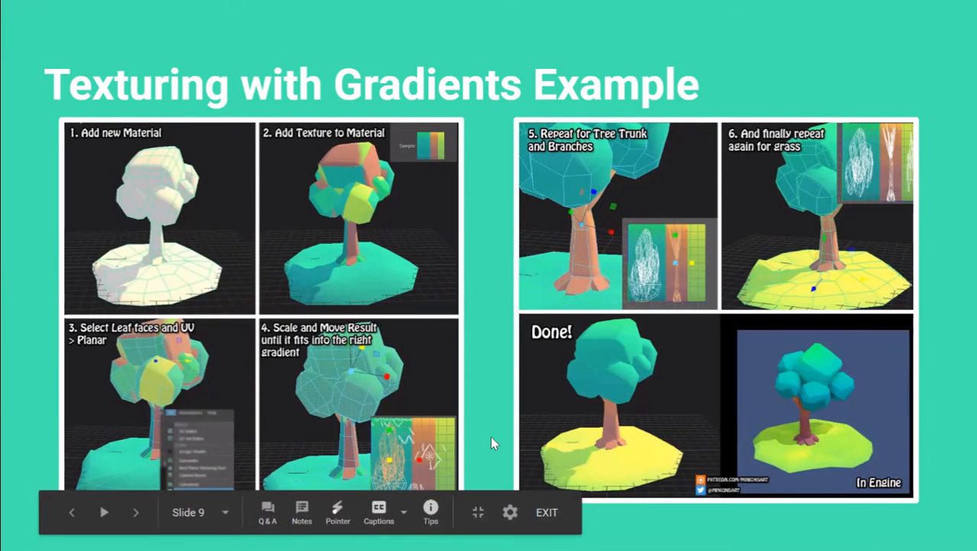
key("Right")
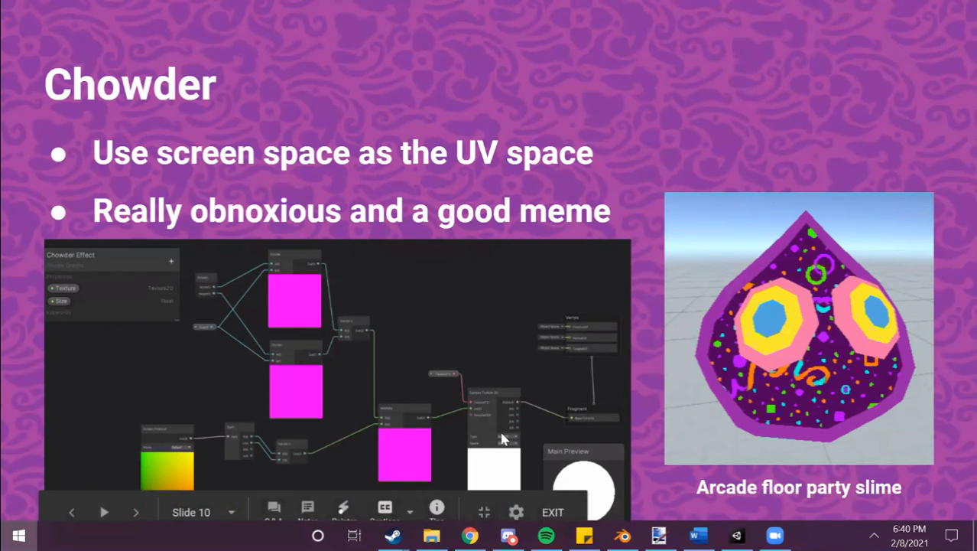
key("super")
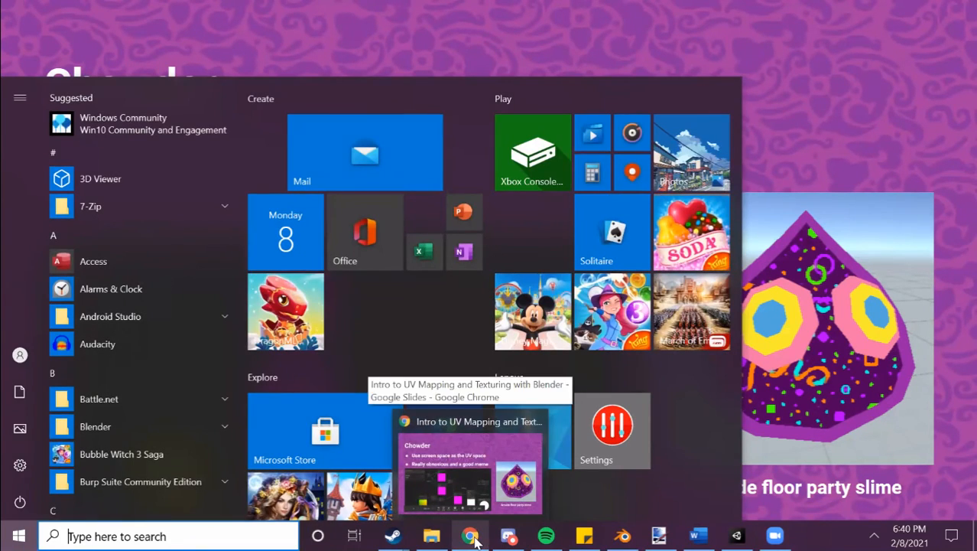
left_click(545, 466)
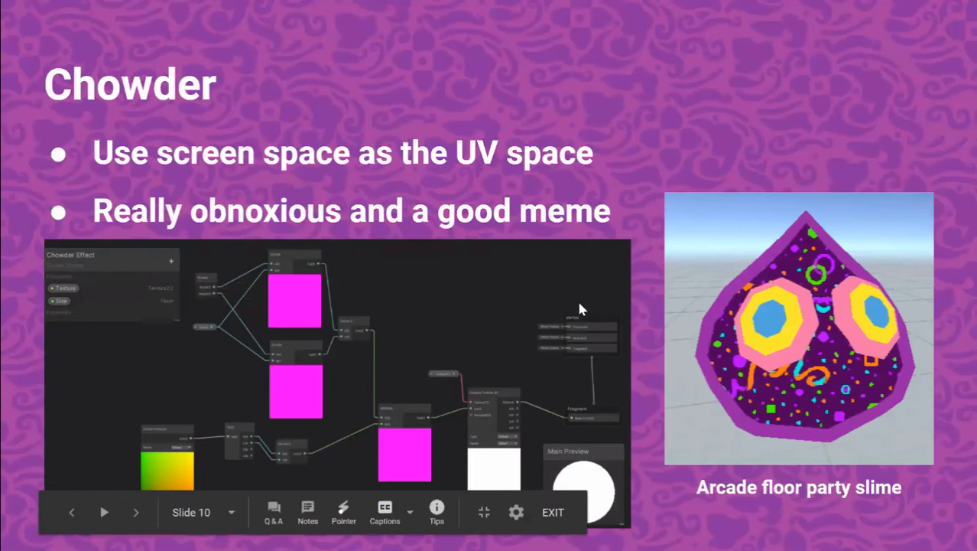
key("Escape")
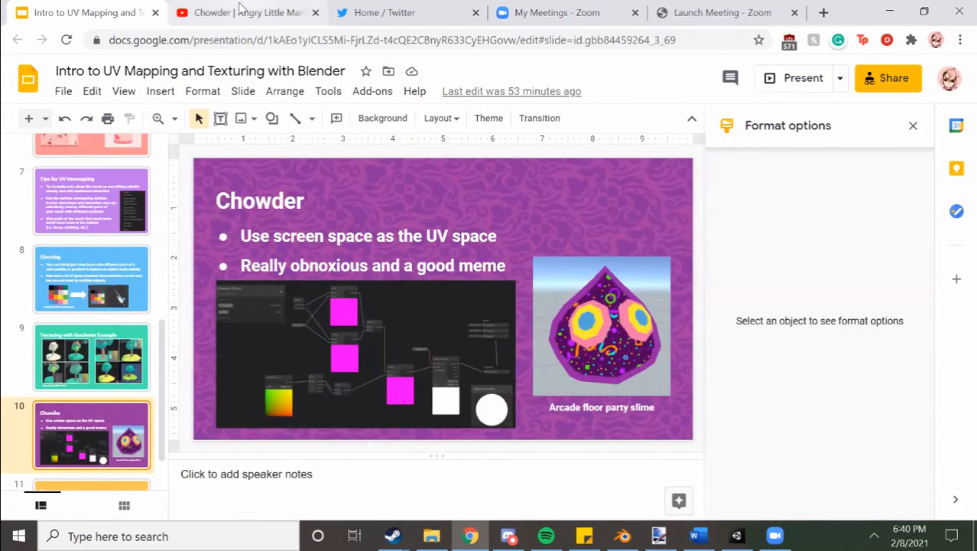
- Play the Chowder "Angry Little Man" video on YouTube to view the static clothing pattern, muting and pausing it at the end
left_click(240, 11)
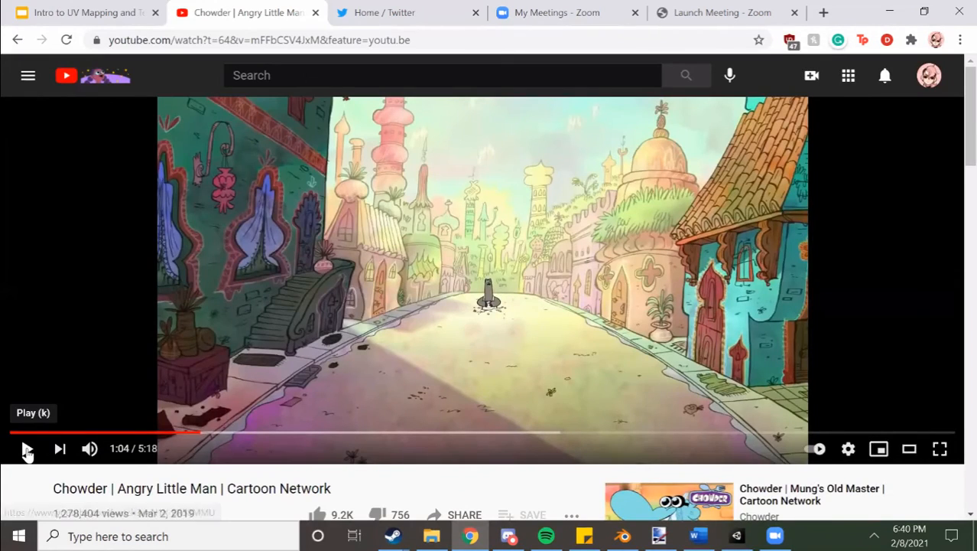
left_click(29, 448)
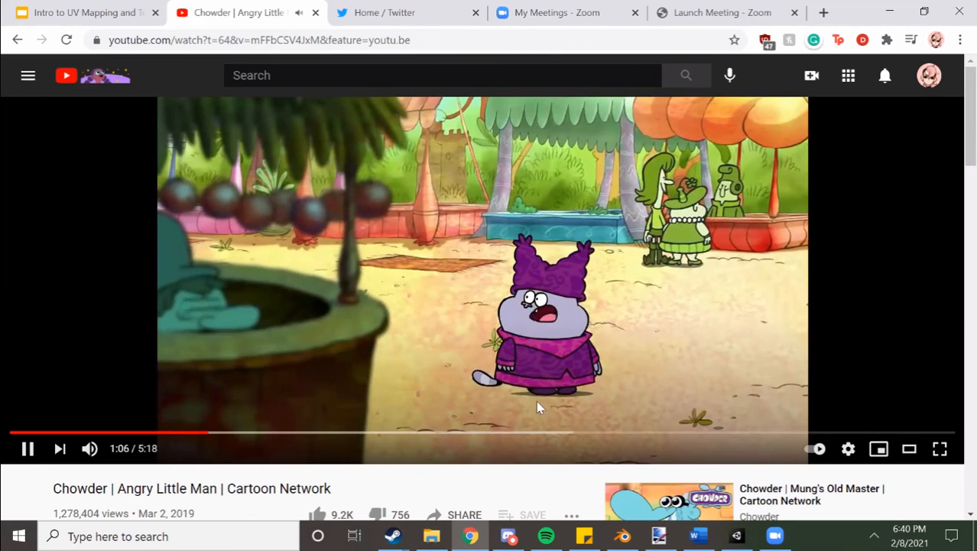
left_click(89, 448)
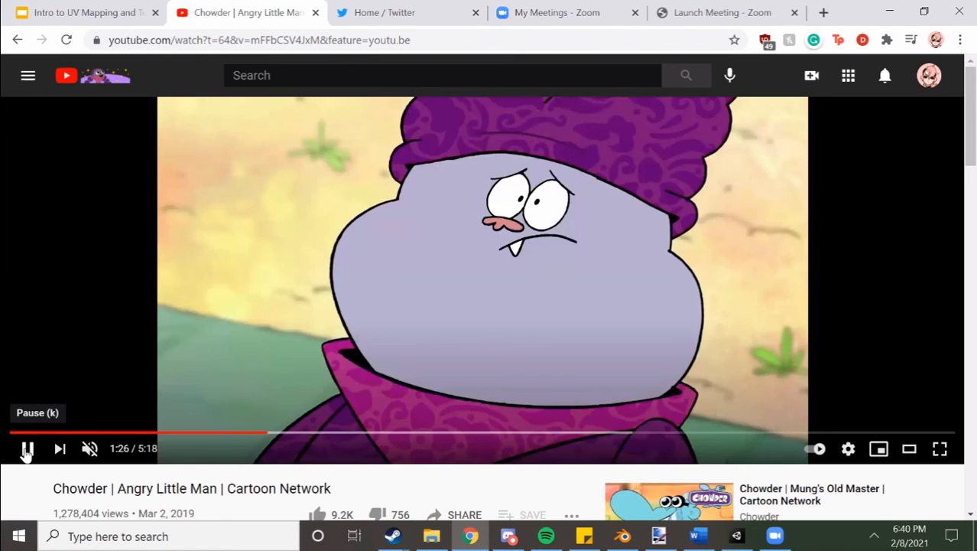
left_click(27, 448)
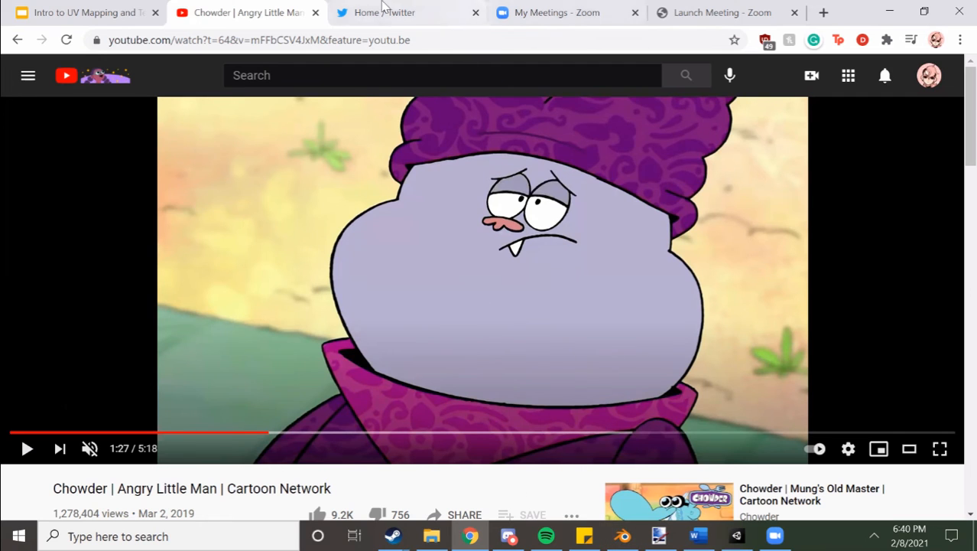
- Return to the Chowder slide, select its shader graph image and switch to Unity
left_click(112, 11)
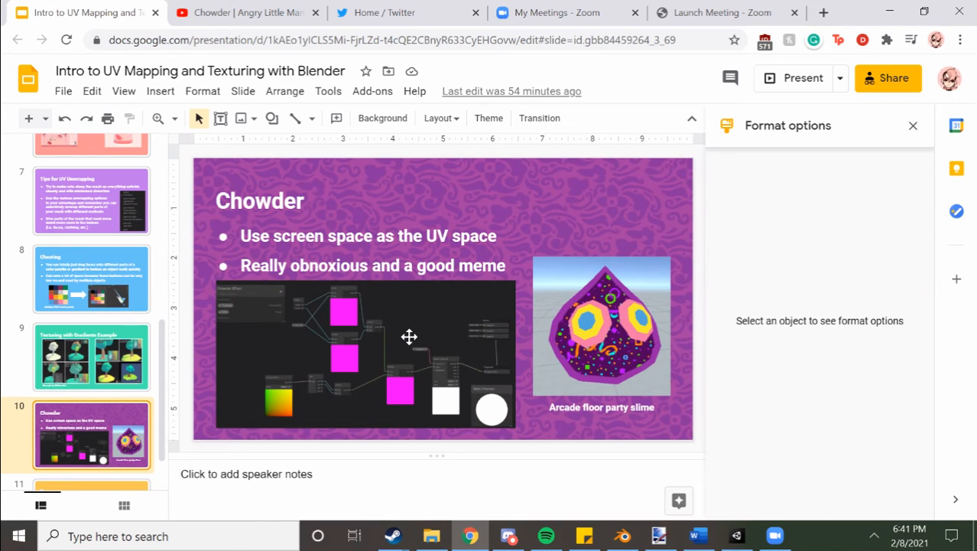
left_click(396, 332)
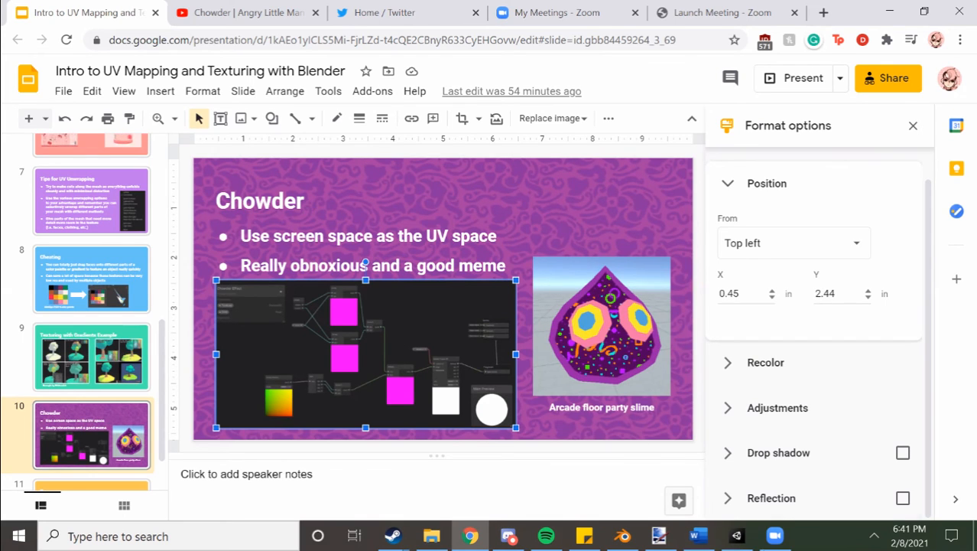
left_click(736, 542)
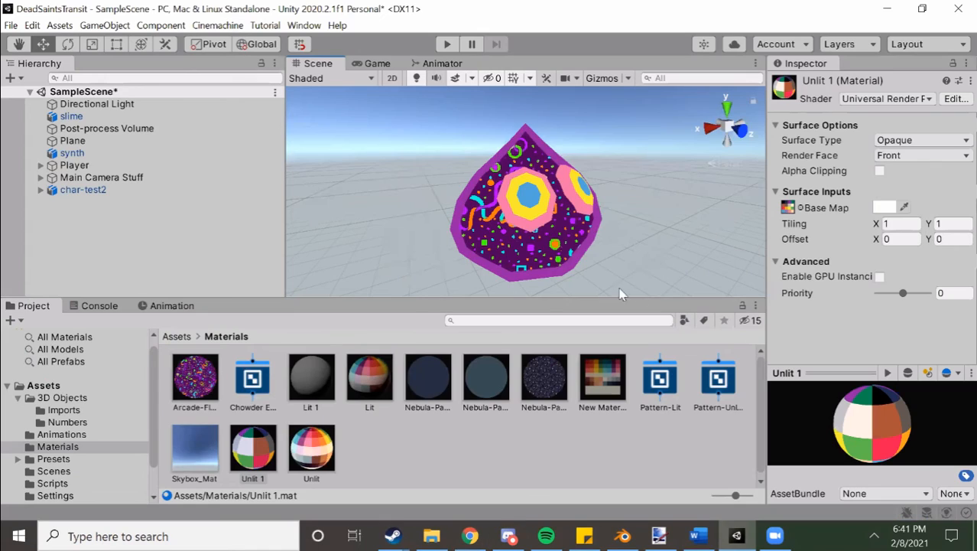
- Select the slime model in the scene and examine its screen-space pattern from different angles and distances
left_click_drag(514, 353, 538, 145, "alt")
scroll(555, 271, "up", 5)
left_click(524, 153)
scroll(514, 172, "down", 4)
left_click_drag(464, 232, 526, 270)
scroll(527, 270, "up", 5)
scroll(531, 267, "down", 5)
left_click_drag(488, 237, 446, 265)
scroll(536, 277, "up", 4)
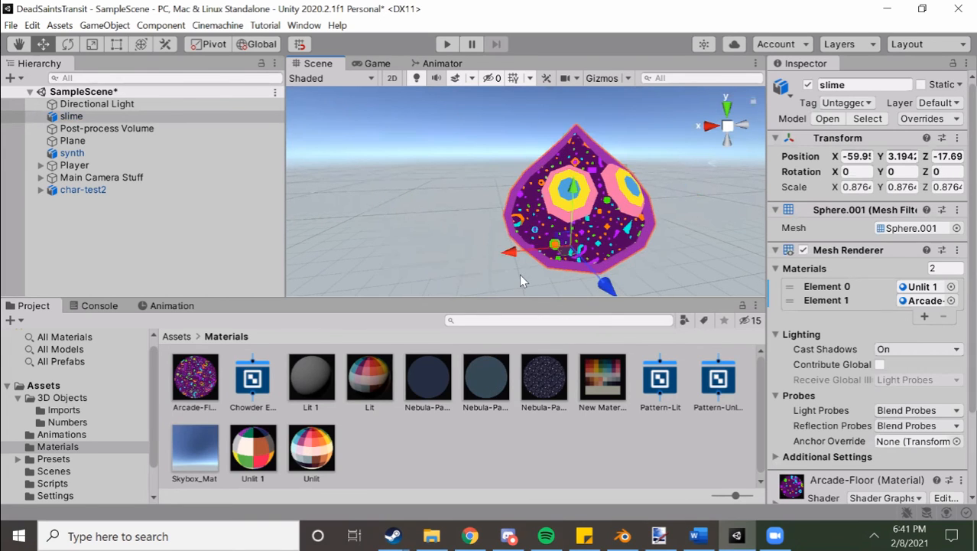
- Open the Chowder Effect shader graph from the Materials folder in its own maximized window and frame all its nodes
left_click(263, 380)
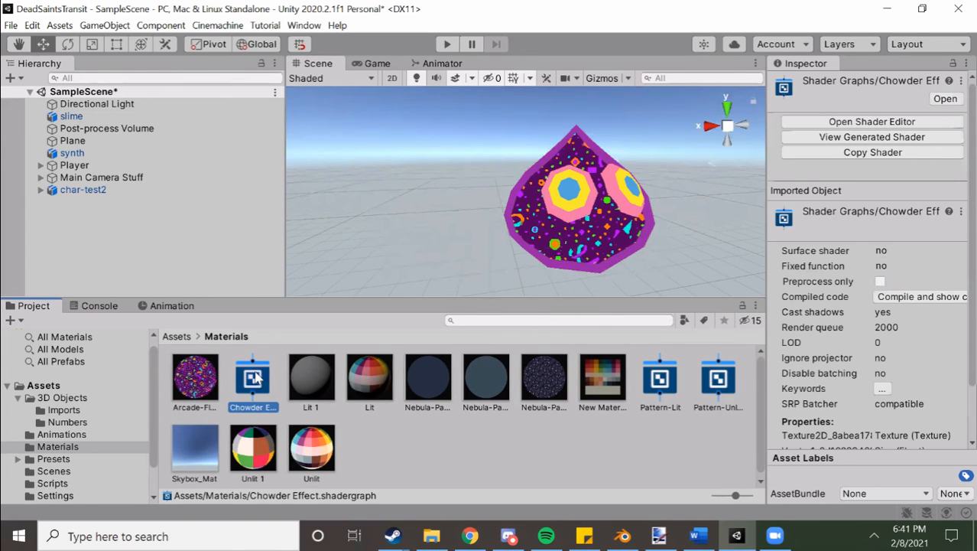
double_click(260, 384)
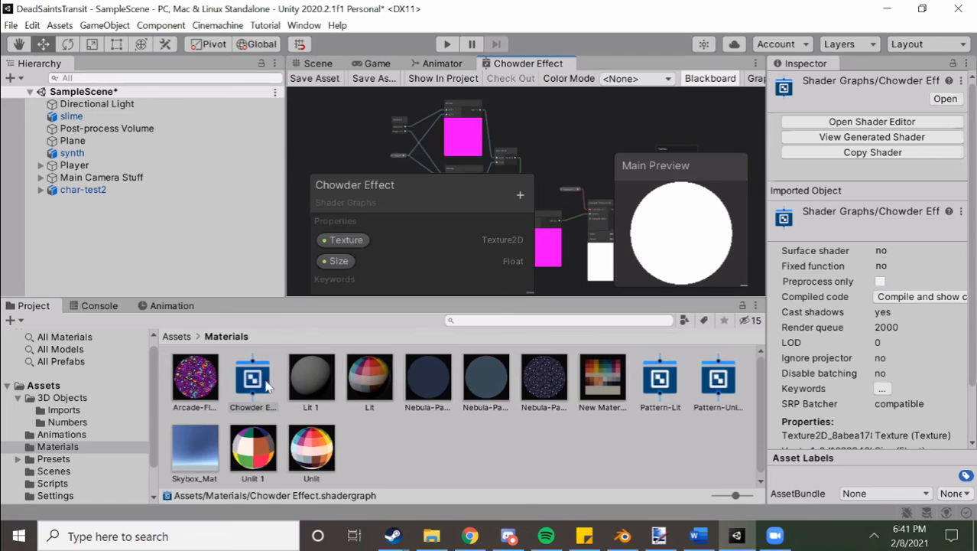
left_click_drag(501, 63, 525, 206)
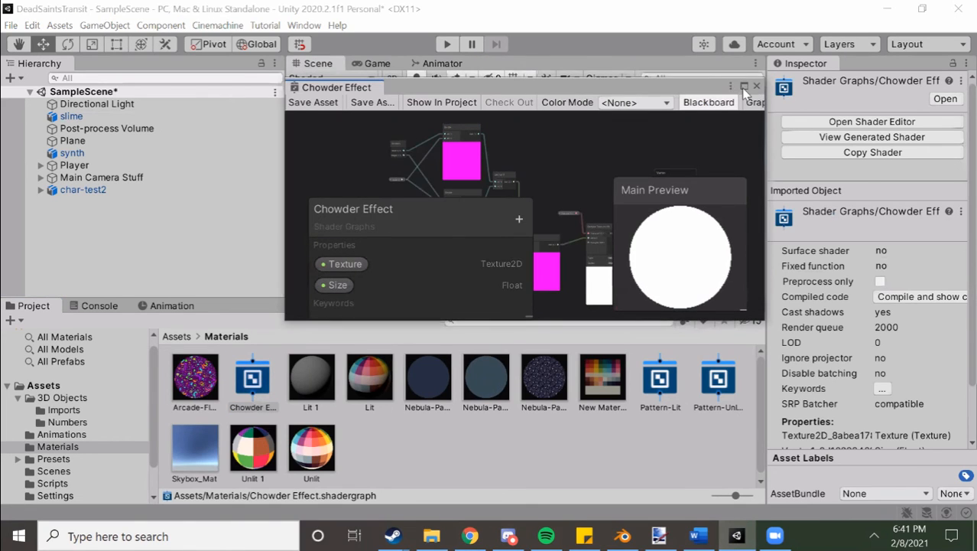
left_click(744, 87)
key("a")
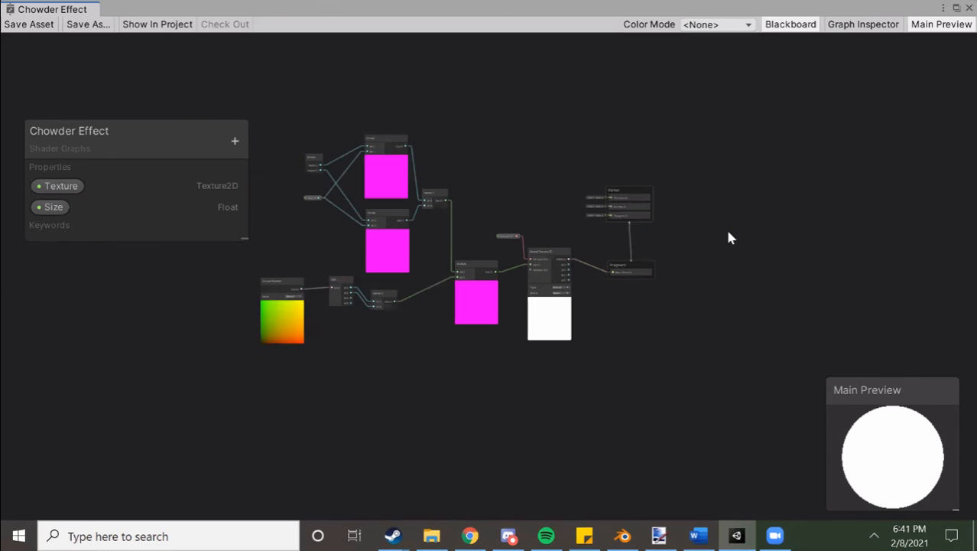
- Examine the graph's Screen Position, Split and Vector 2 chain and the Screen and Size inputs feeding the two Divide nodes
scroll(393, 300, "up", 3)
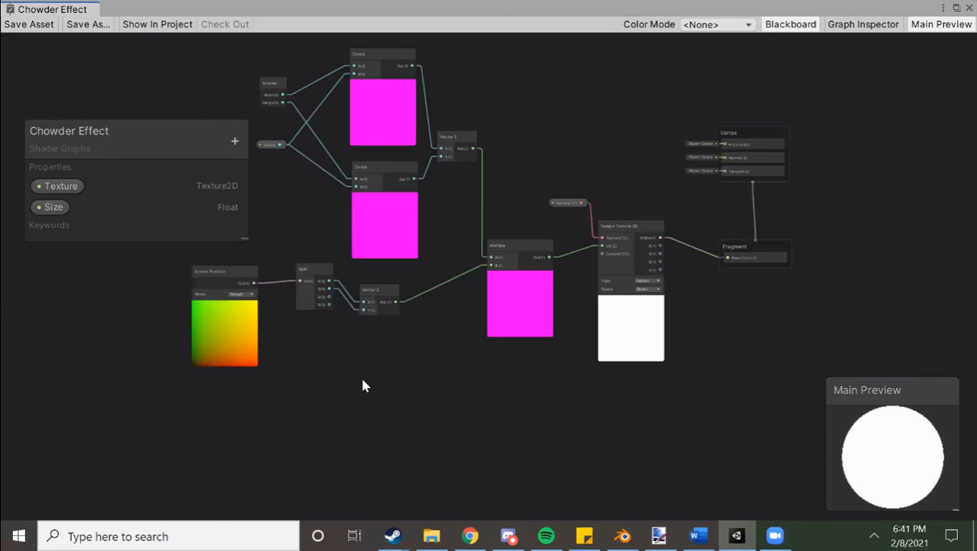
middle_click_drag(253, 290, 379, 370)
scroll(379, 370, "up", 1)
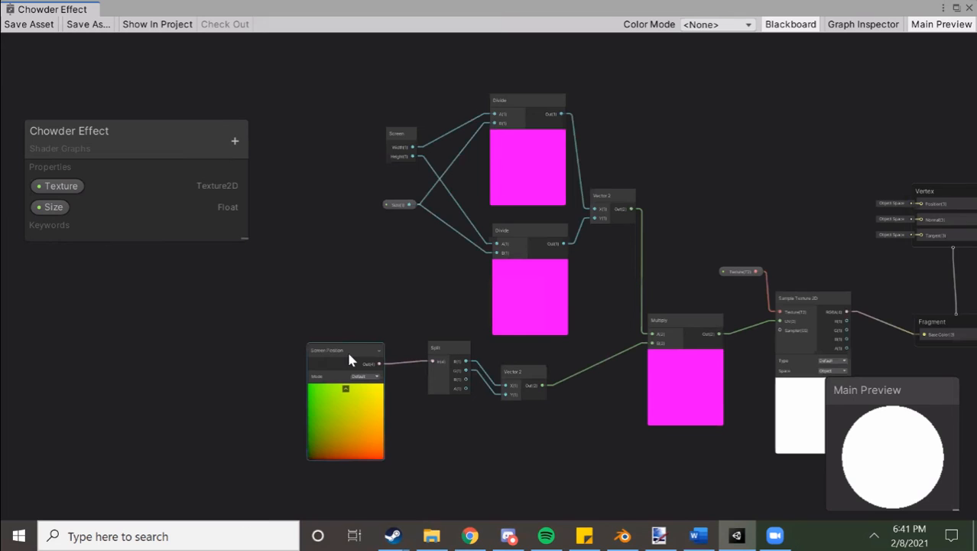
scroll(386, 374, "up", 1)
middle_click_drag(432, 383, 392, 371)
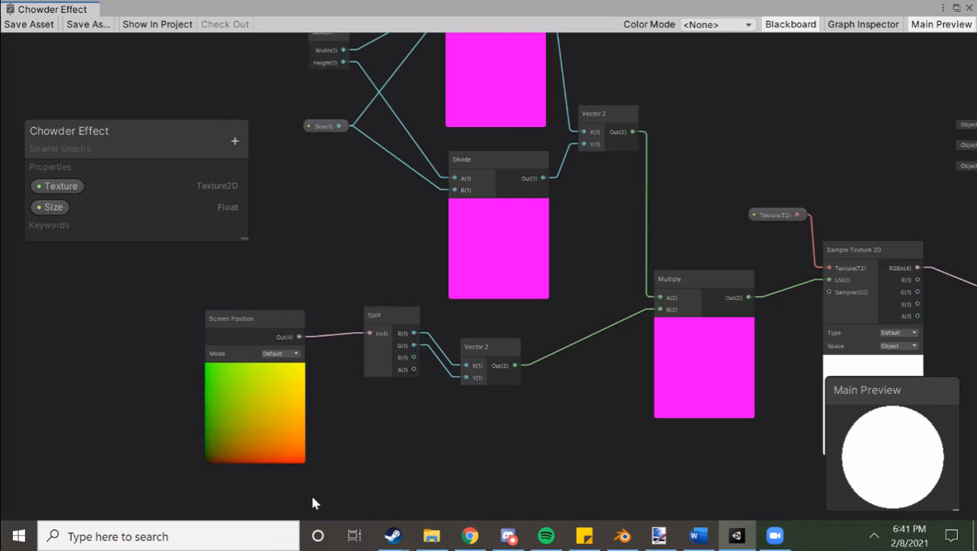
middle_click_drag(449, 386, 390, 435)
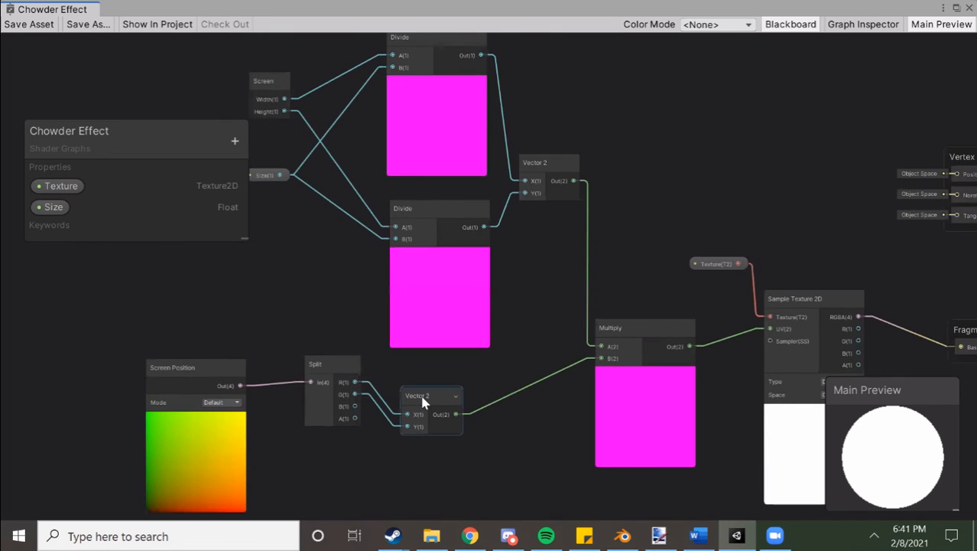
scroll(544, 284, "down", 1)
middle_click_drag(551, 343, 569, 440)
scroll(536, 390, "up", 1)
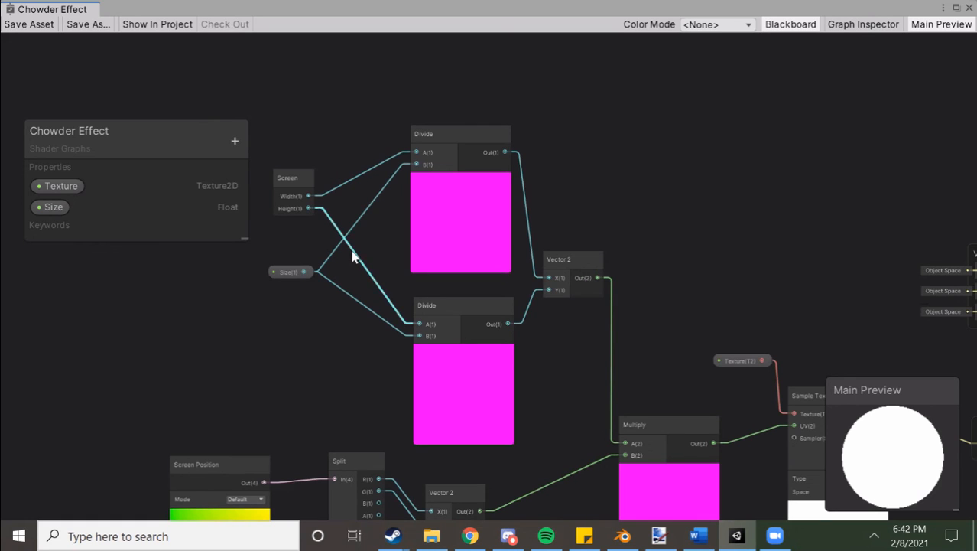
- Slightly reposition the Vector 2 node fed by the Divide nodes, plus the Sample Texture 2D, Texture property and Multiply nodes
left_click_drag(550, 255, 561, 253)
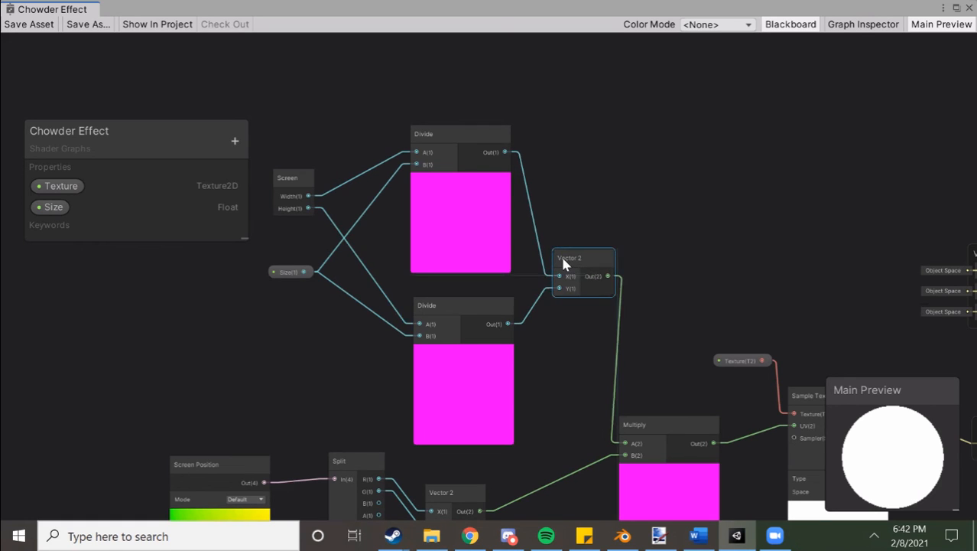
middle_click_drag(402, 500, 300, 402)
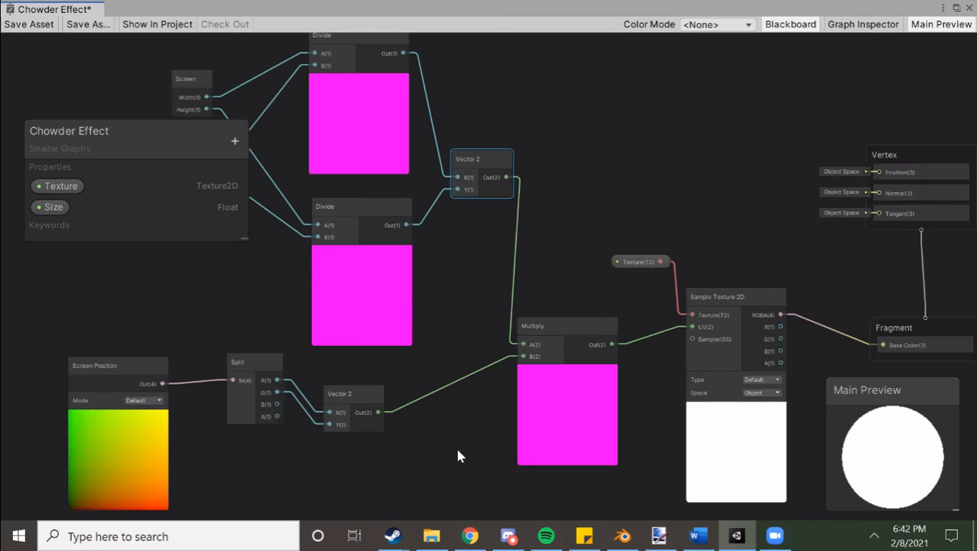
middle_click_drag(612, 313, 459, 291)
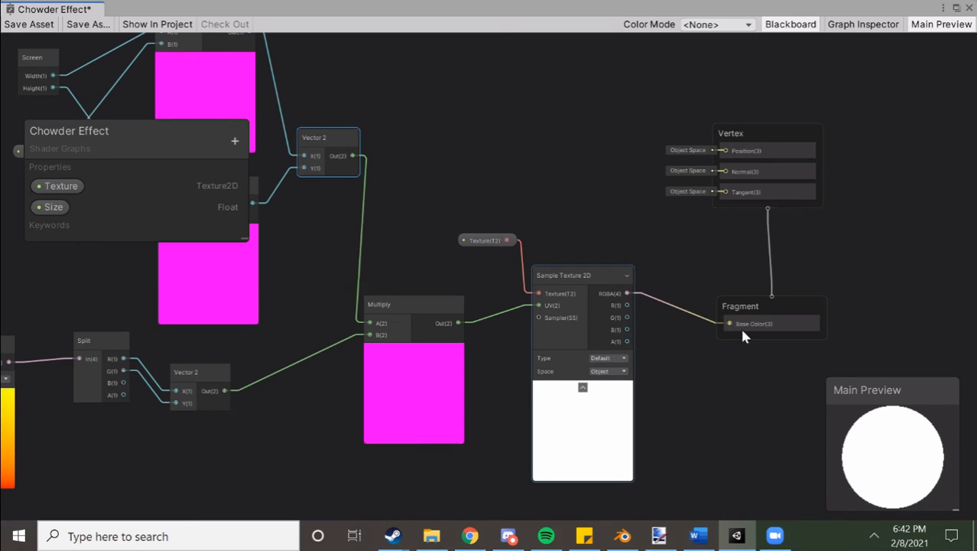
left_click_drag(574, 277, 578, 267)
mouse_move(474, 246)
left_mouse_down()
mouse_move(463, 250)
mouse_move(471, 243)
left_mouse_up()
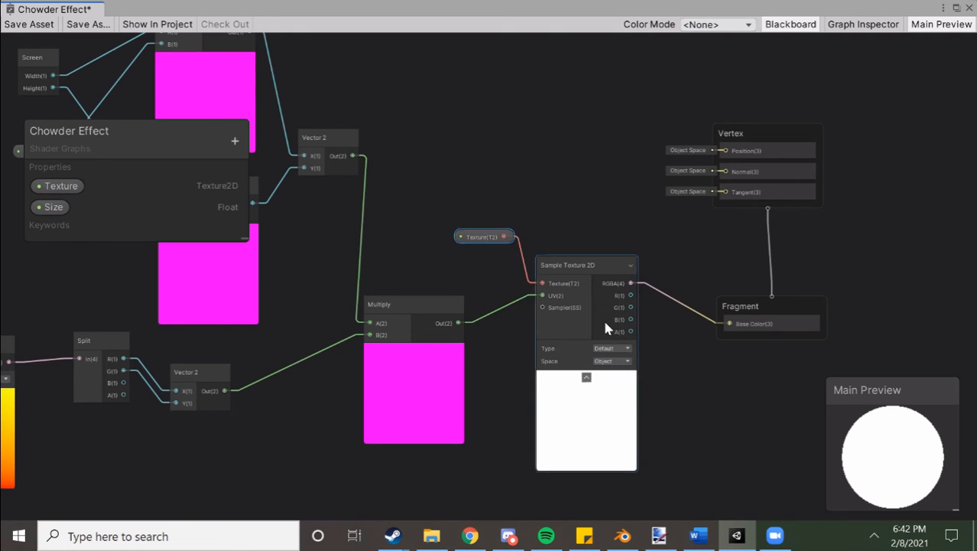
scroll(677, 332, "down", 3)
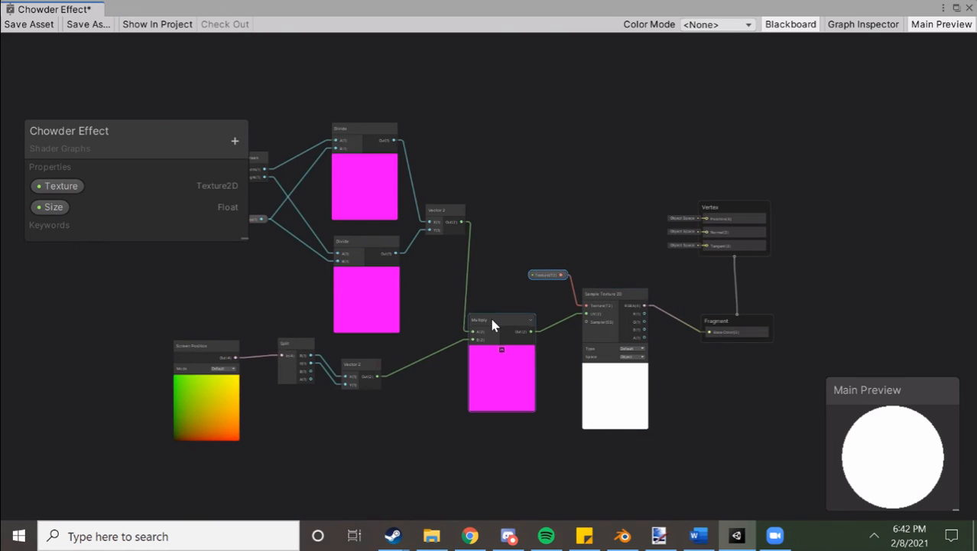
left_click_drag(492, 323, 504, 318)
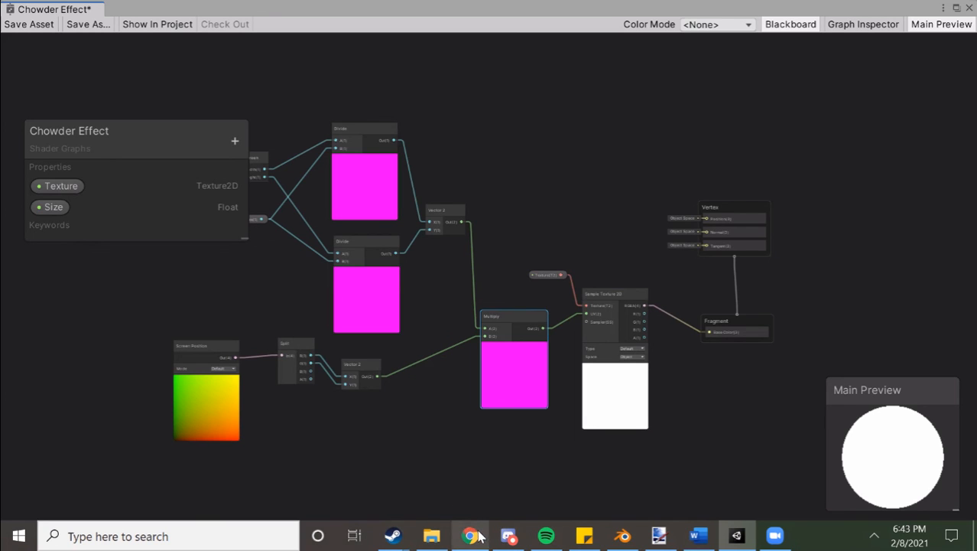
- Frame the entire Chowder Effect node network clear of the blackboard and examine its flow from the inputs to the Fragment output
mouse_move(472, 537)
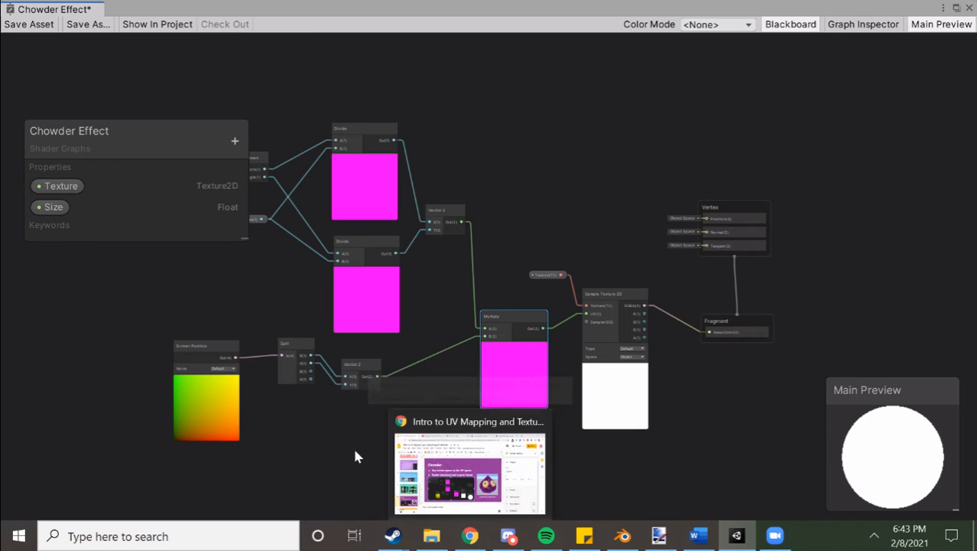
scroll(354, 451, "down", 1)
middle_click_drag(331, 444, 359, 446)
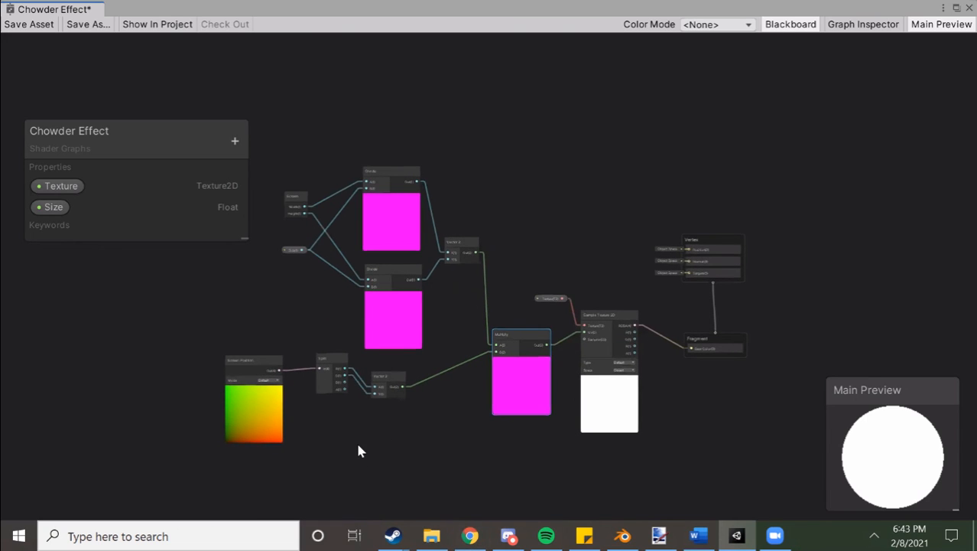
scroll(360, 452, "up", 1)
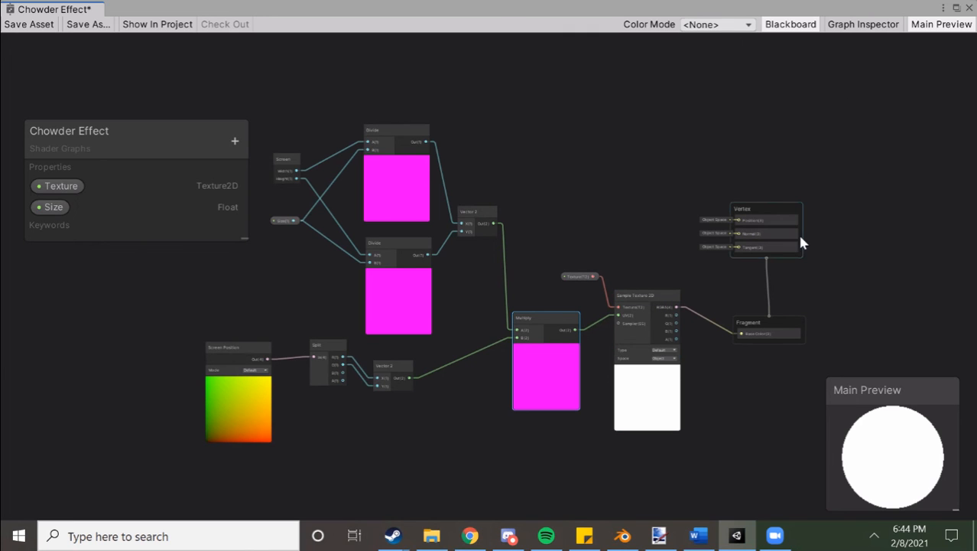
- Switch to the Intro to UV Mapping and Texturing with Blender presentation in Chrome and show slide 11, Resources
key("super")
key("super")
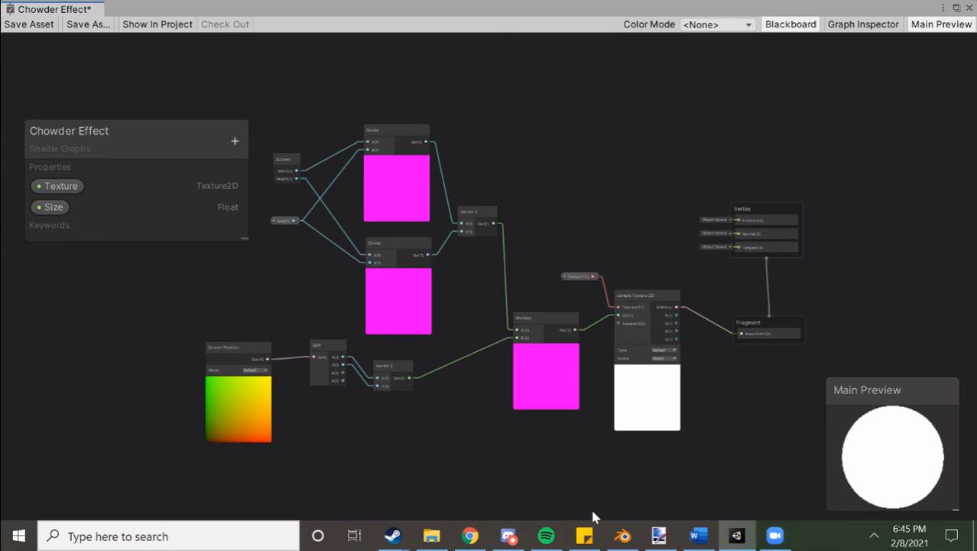
key("alt+Tab")
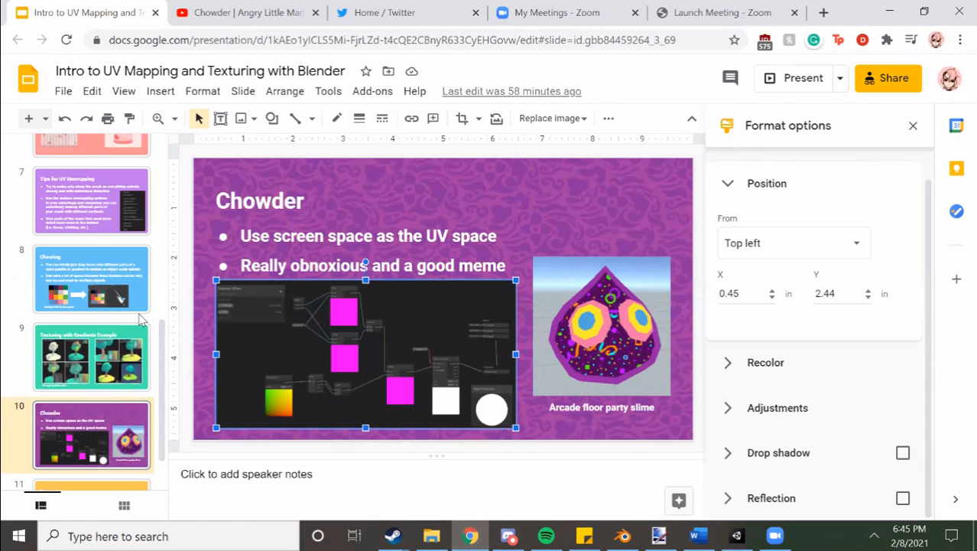
scroll(140, 314, "down", 1)
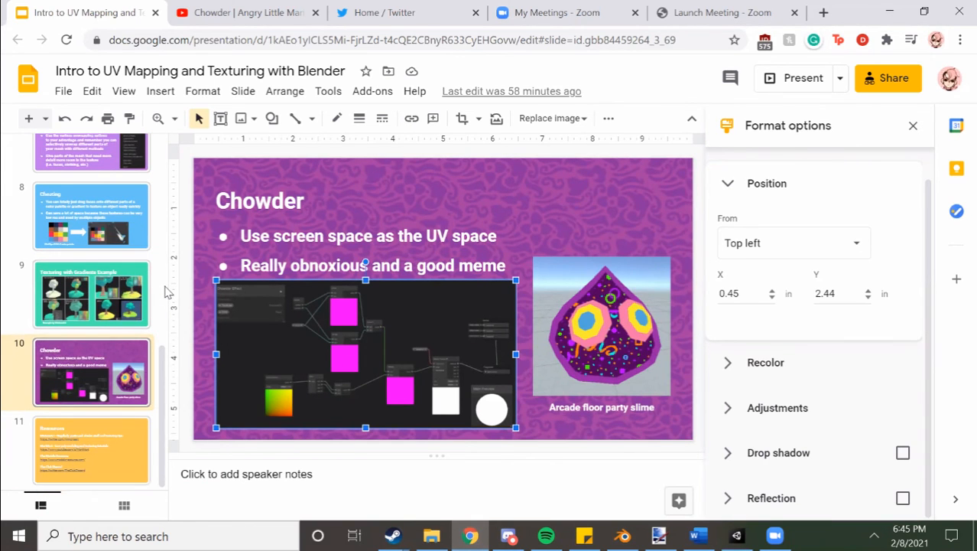
left_click(87, 432)
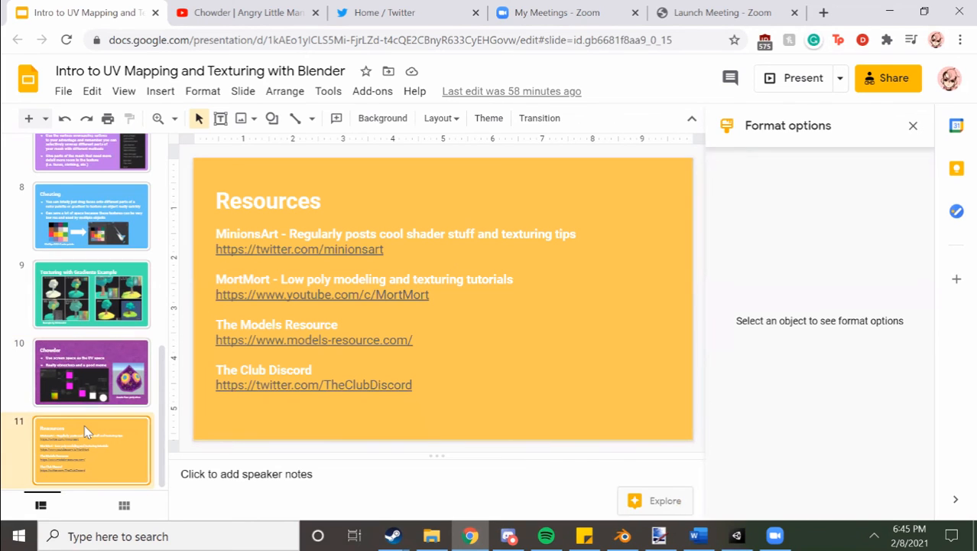